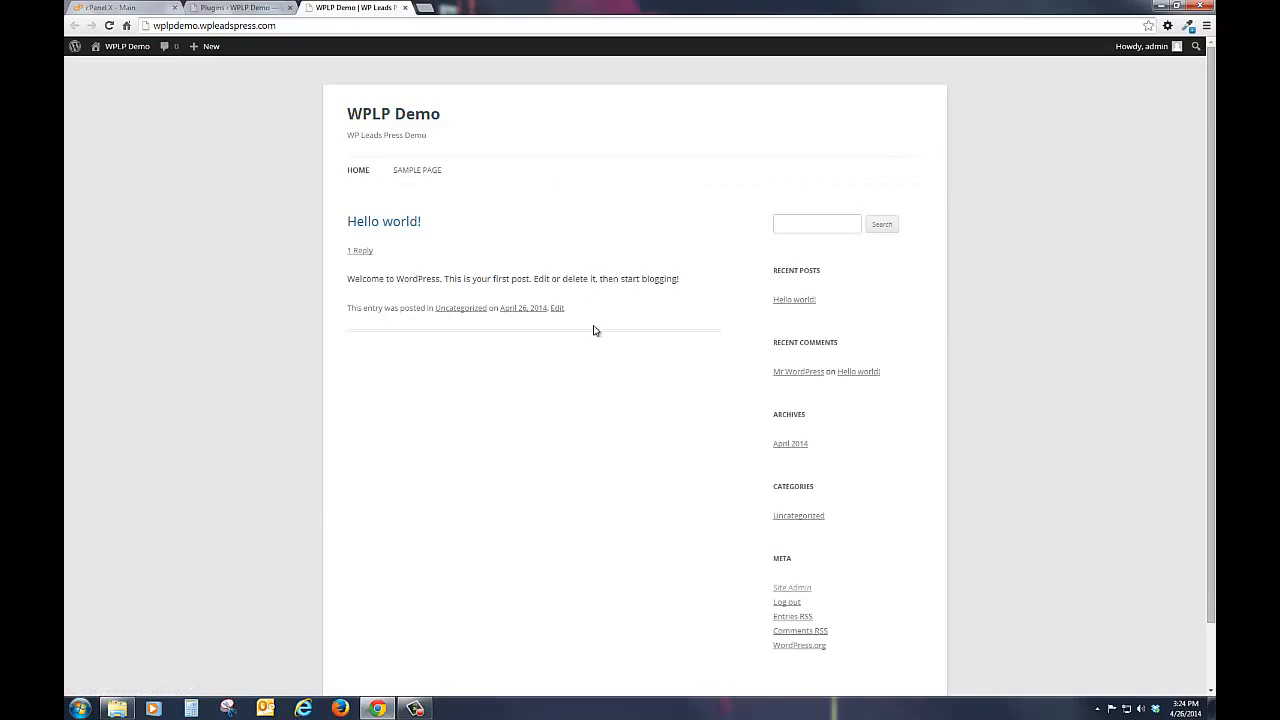
Step: Install a plugin on the WPLP Demo site from the wp-leads-press.zip file and activate it
left_click(245, 9)
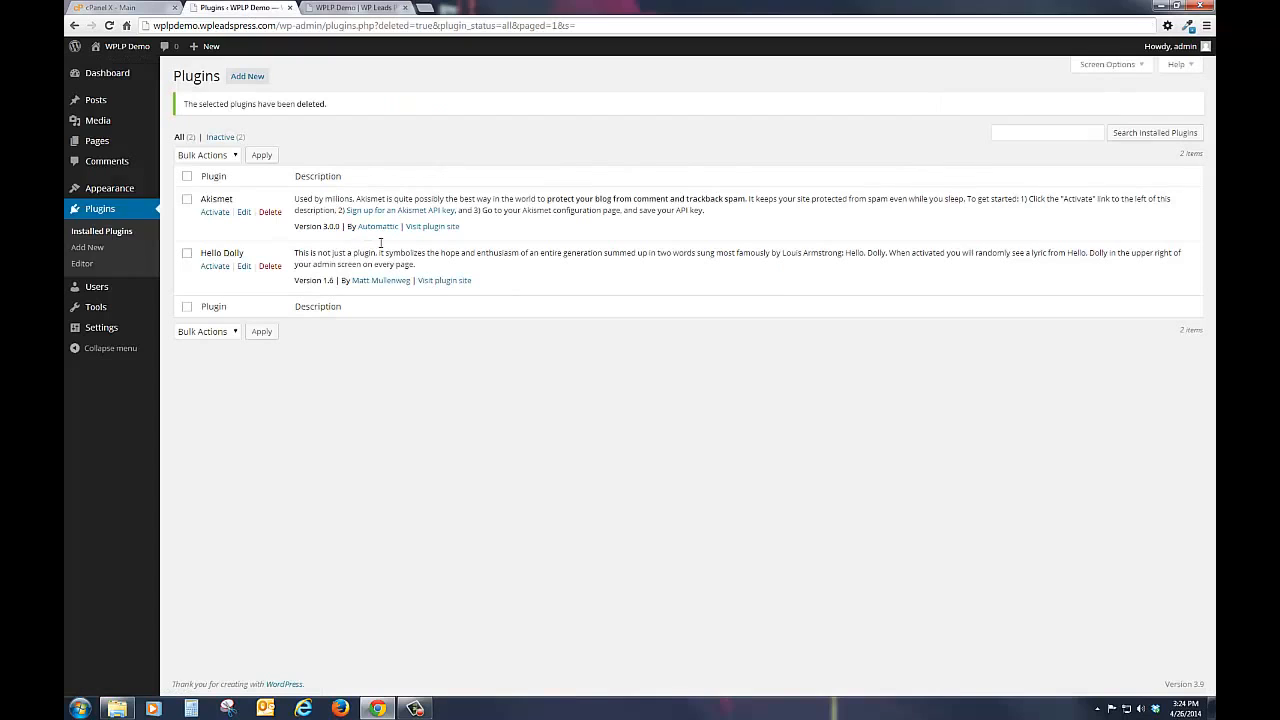
left_click(86, 252)
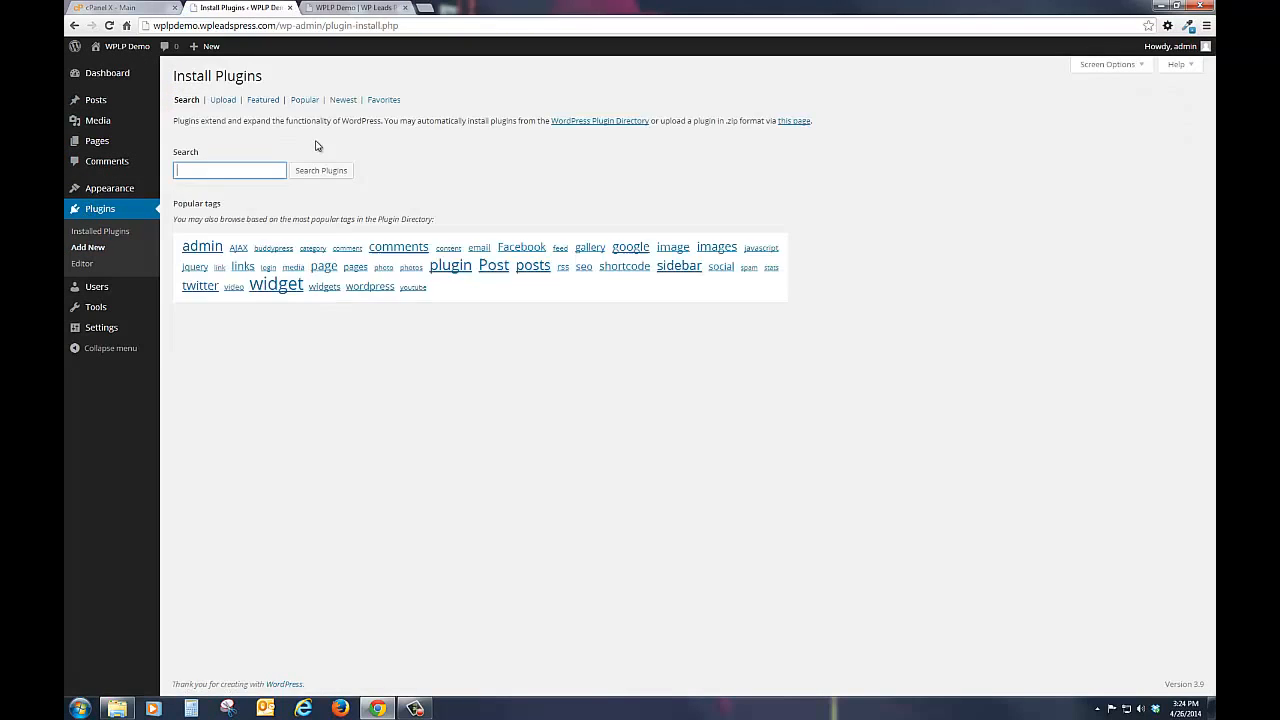
left_click(220, 101)
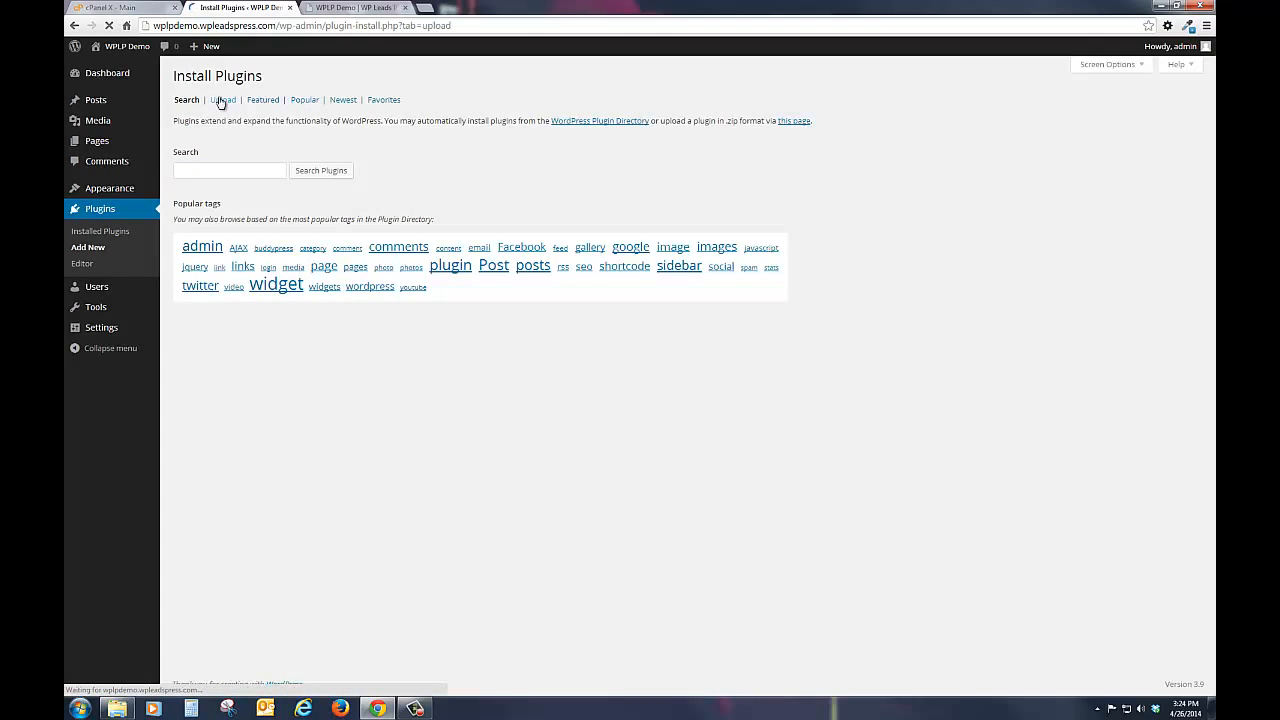
left_click(201, 170)
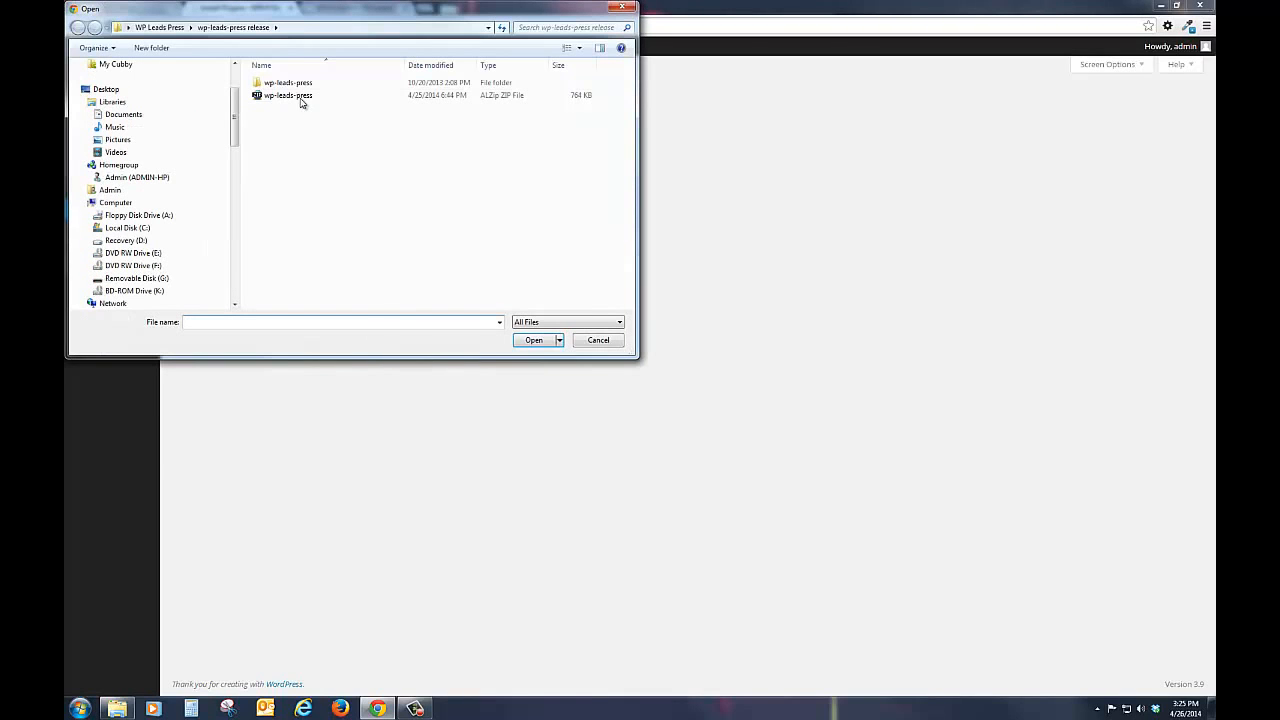
left_click(298, 96)
left_click(535, 340)
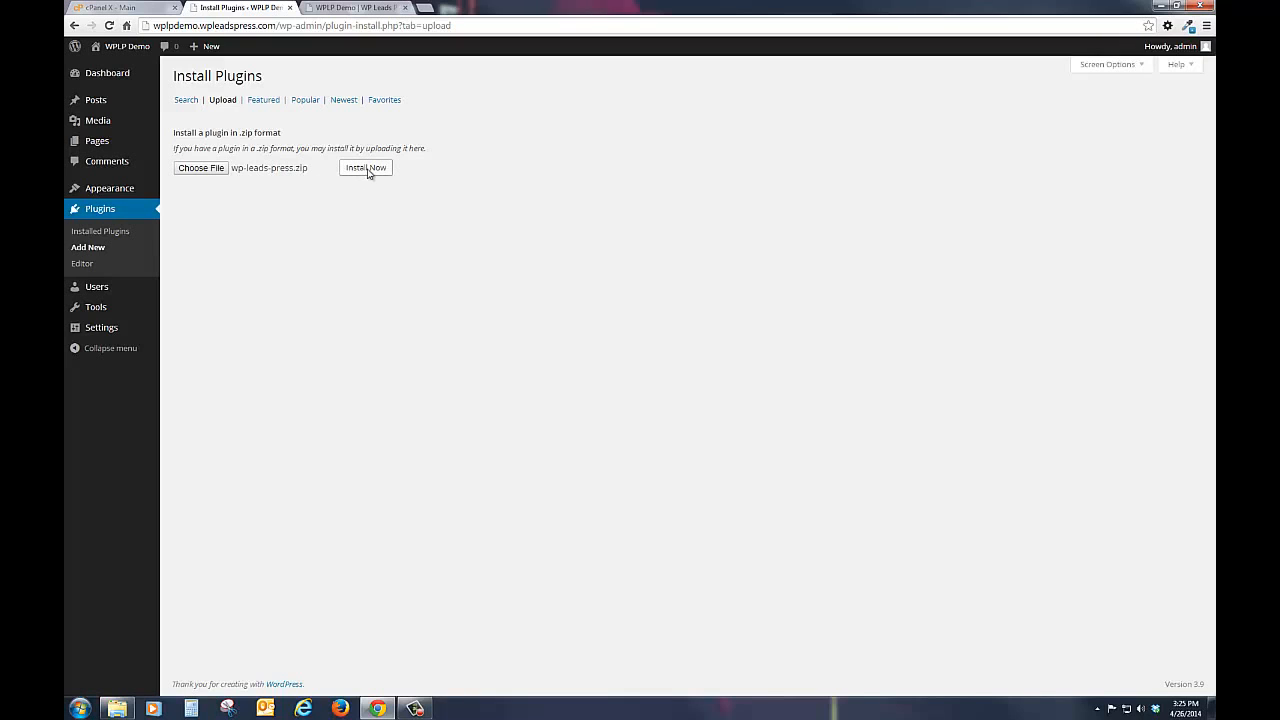
left_click(366, 171)
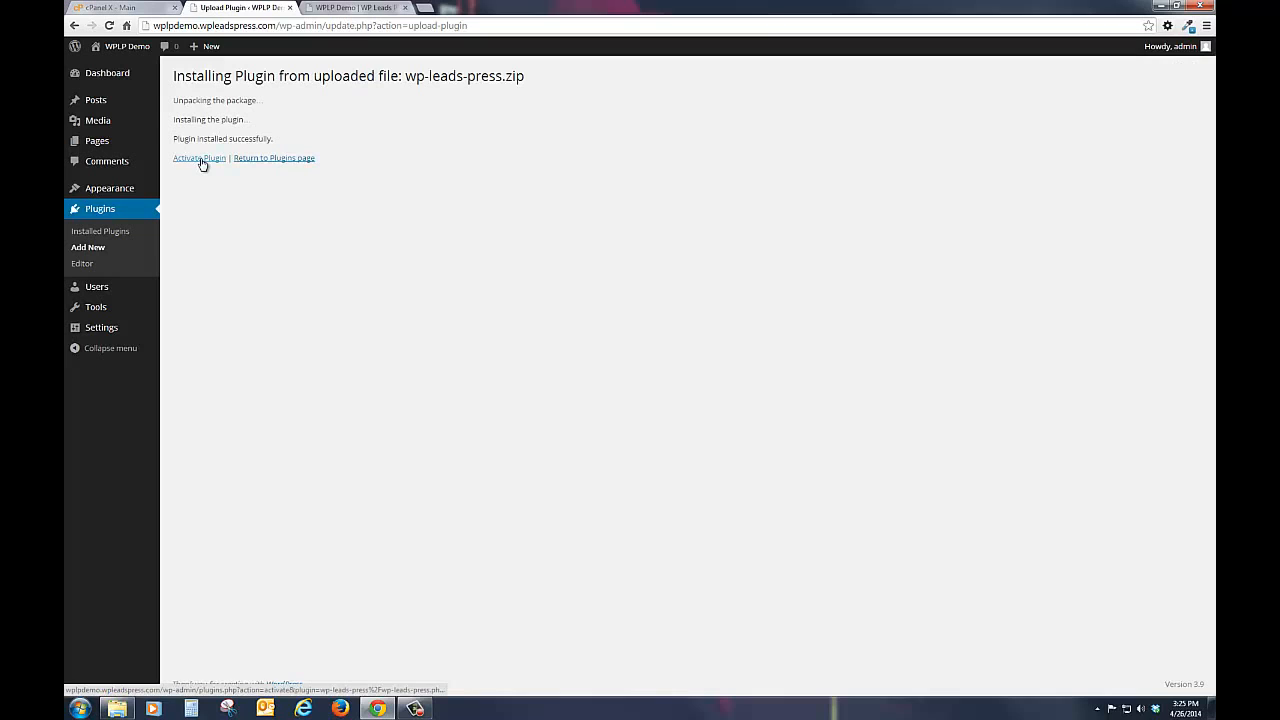
left_click(201, 160)
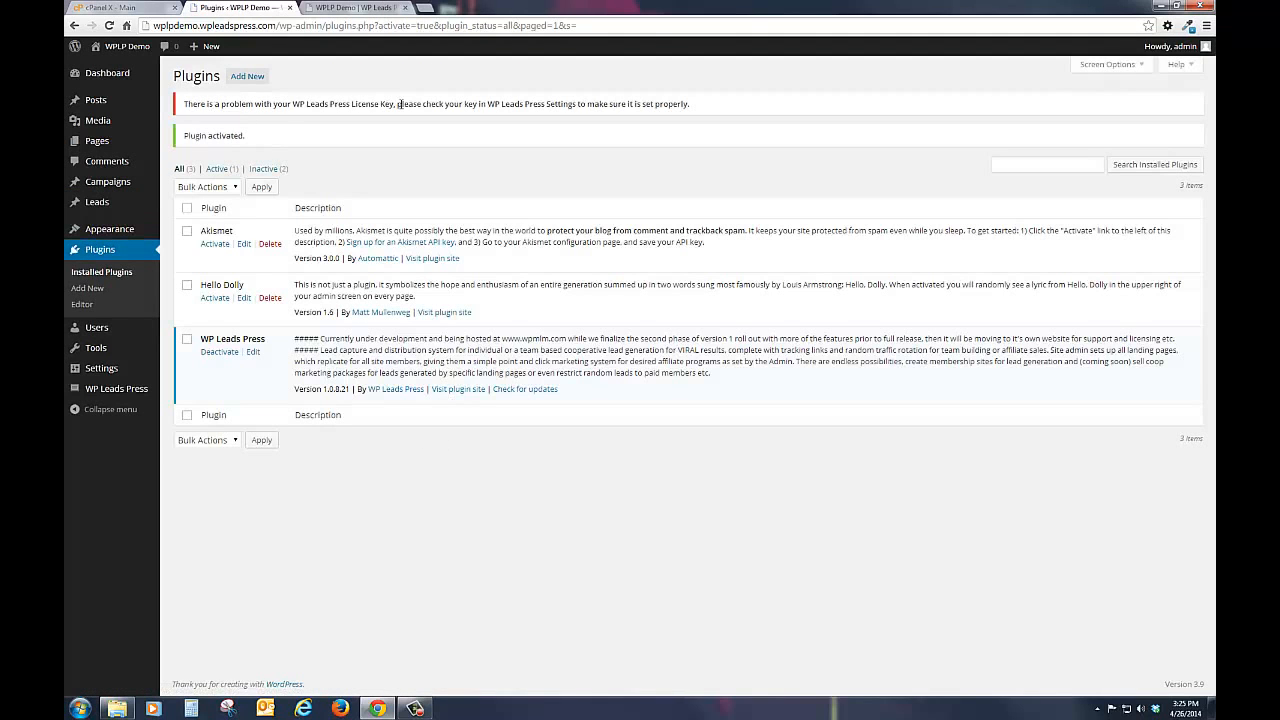
Step: Enter the license key in the WP Leads Press settings, save it and reload the page to enable all settings
mouse_move(102, 391)
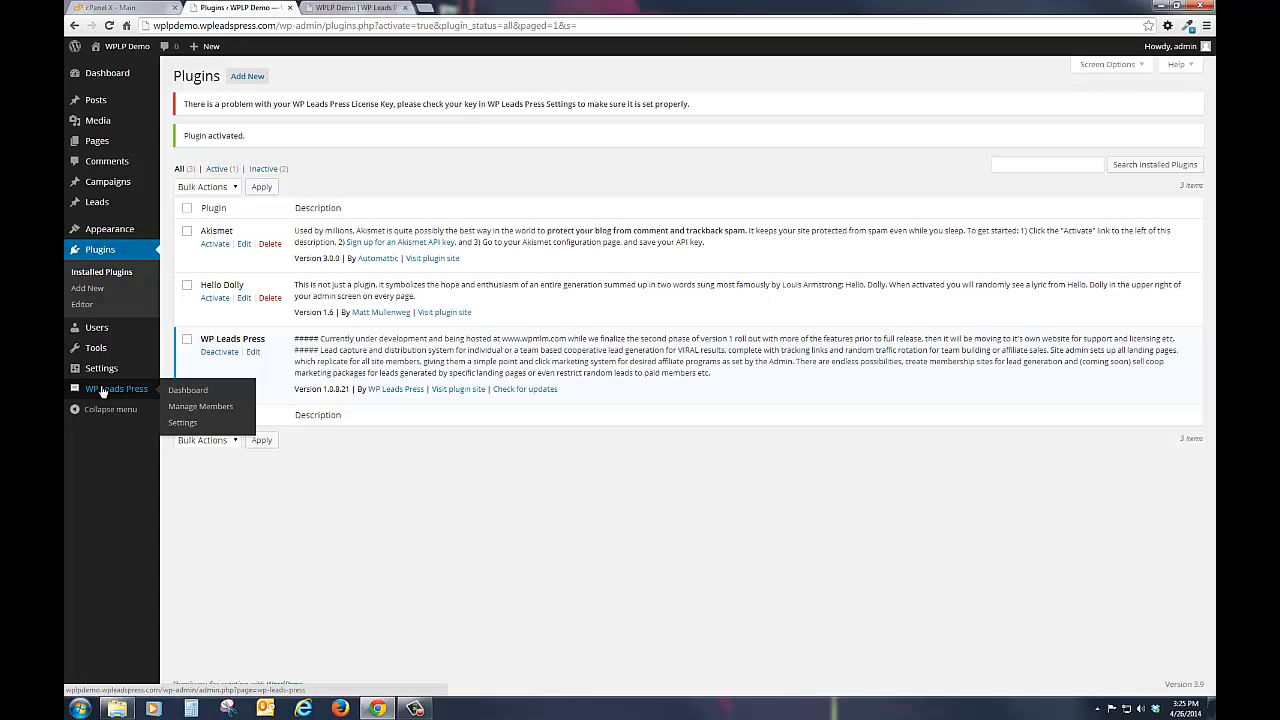
left_click(182, 424)
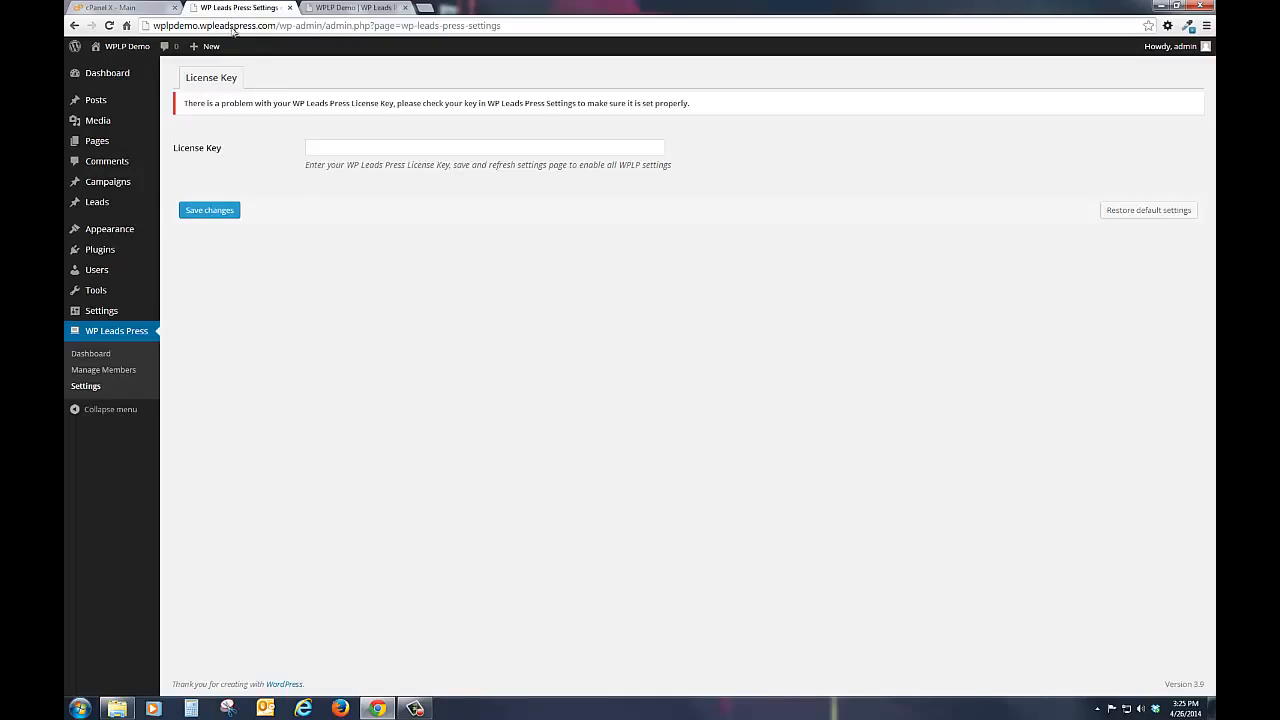
left_click(339, 149)
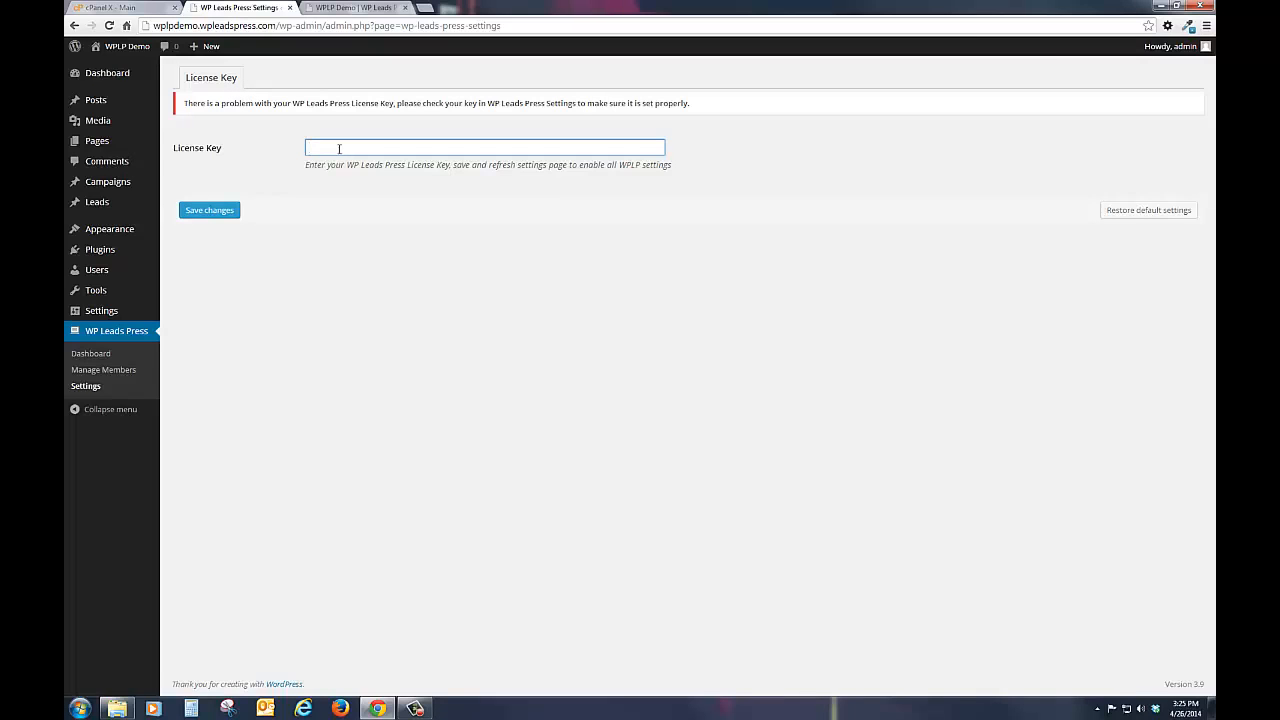
key("ctrl+v")
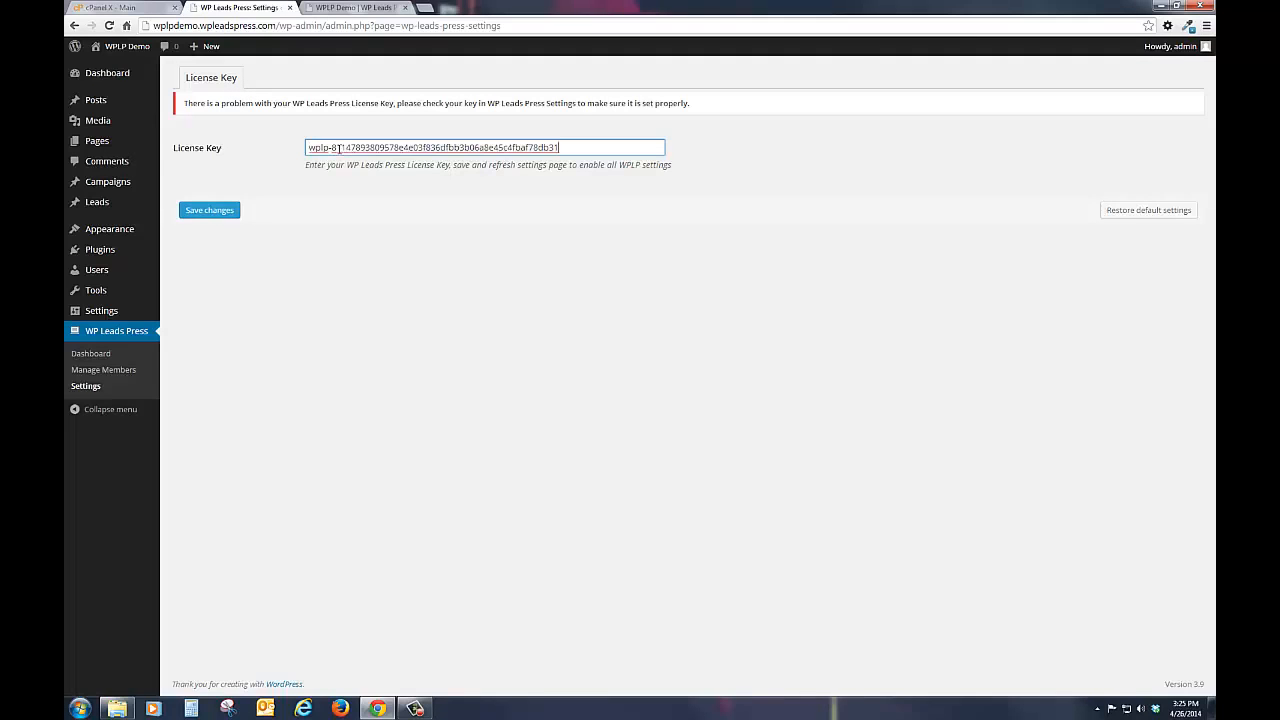
left_click(199, 214)
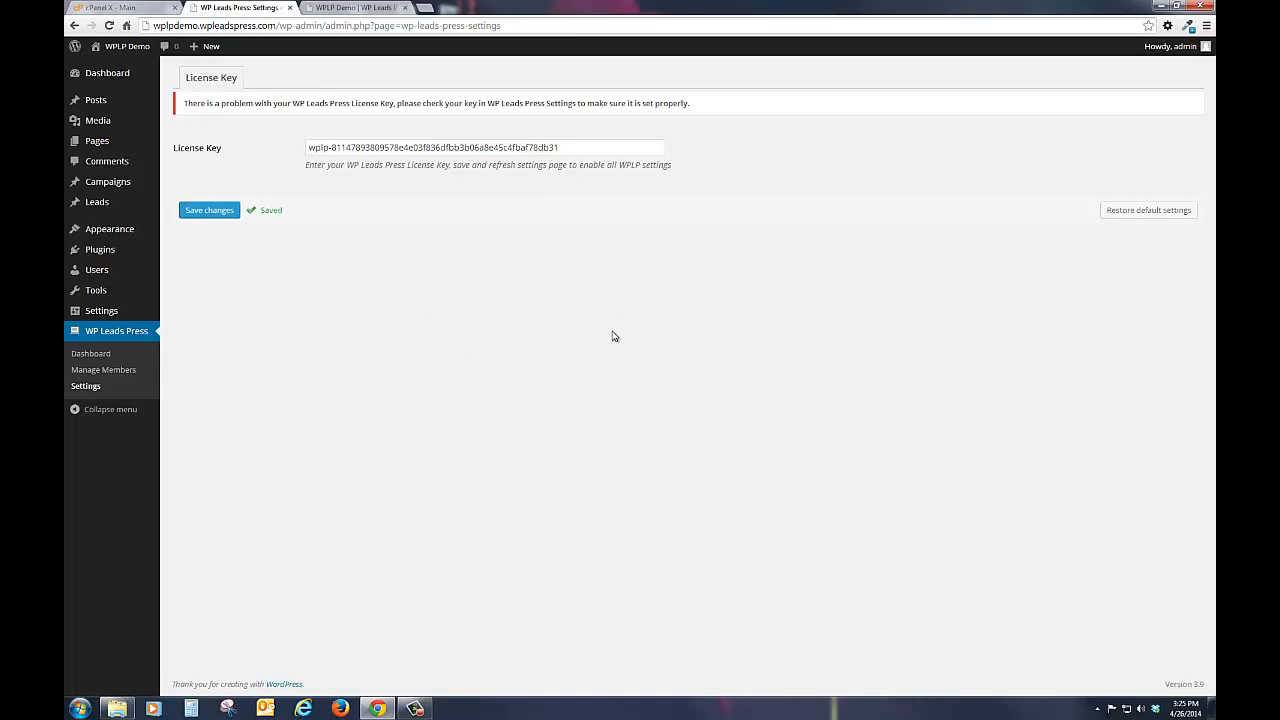
left_click(126, 25)
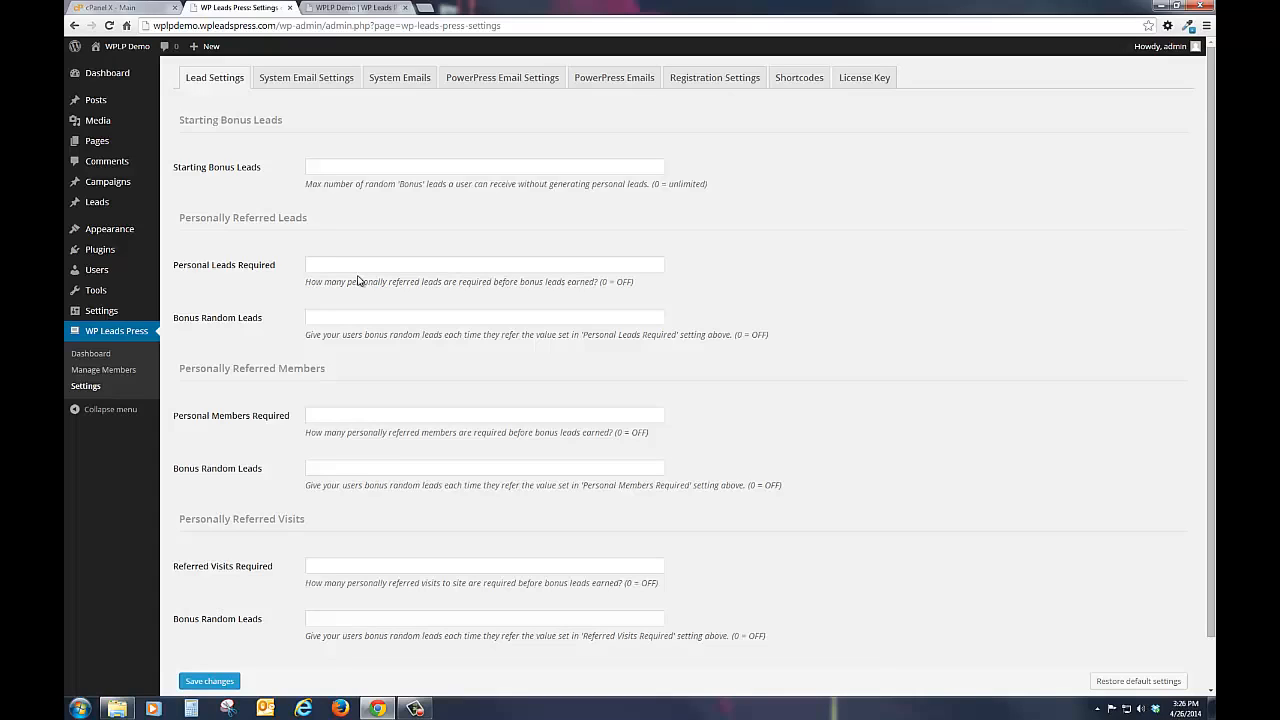
Step: Set Starting Bonus Leads to 10, and for Personally Referred Leads set 1 required lead and 1 bonus random lead
left_click(340, 168)
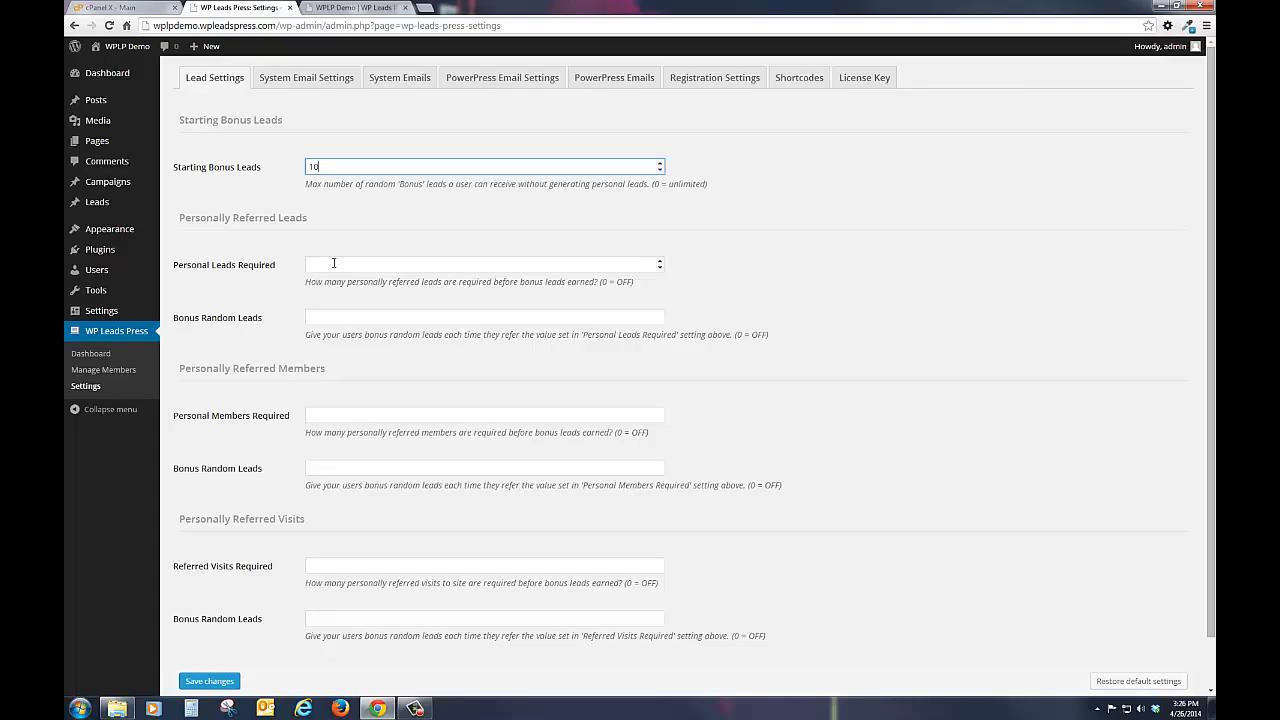
left_click(334, 263)
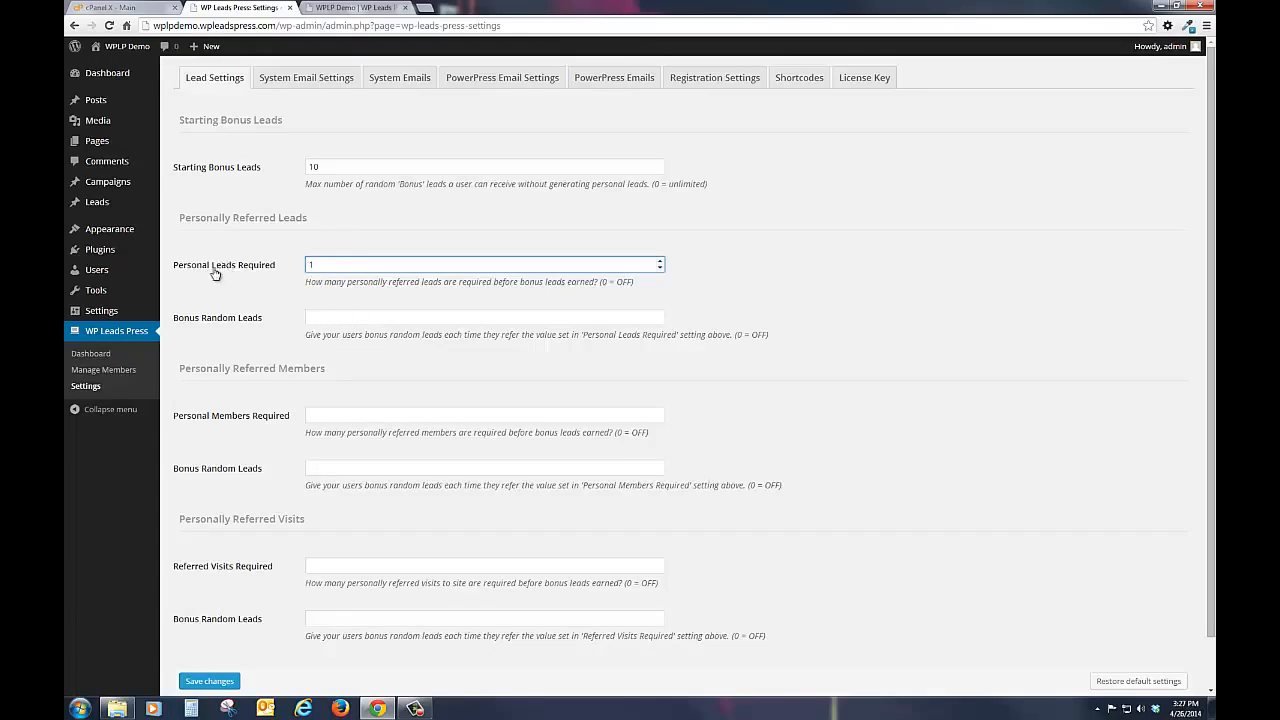
left_click(329, 315)
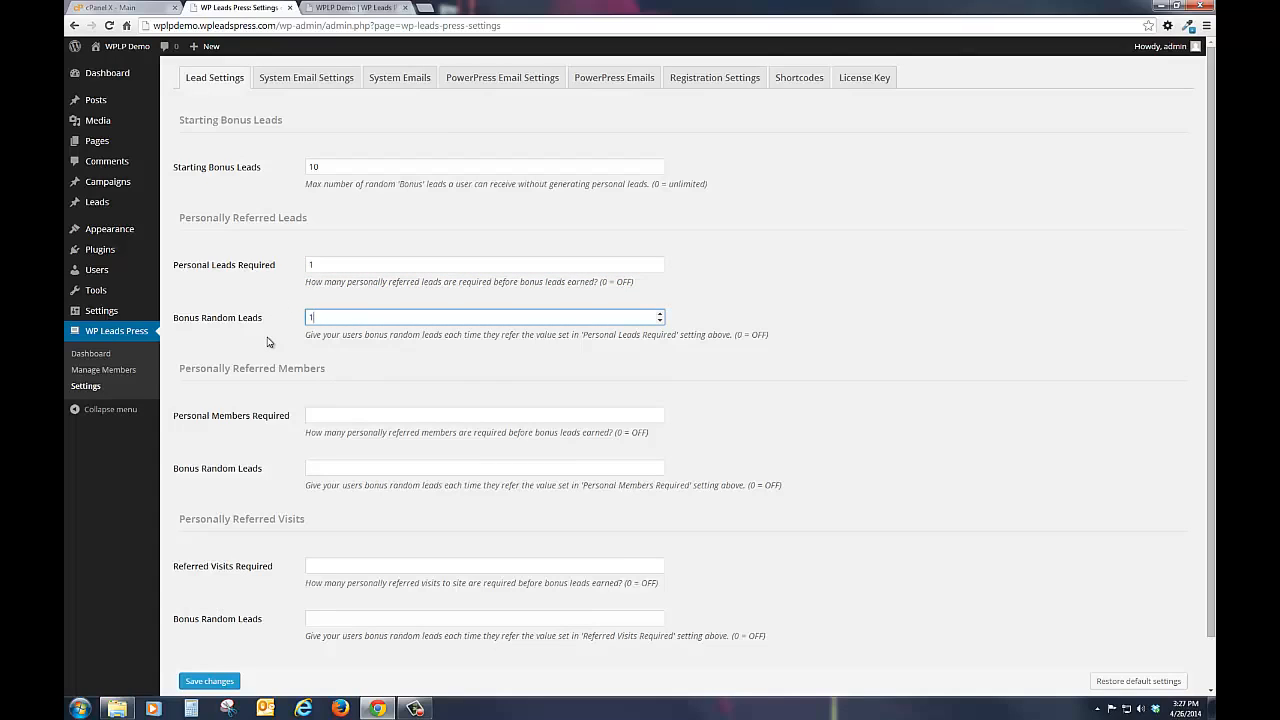
Step: For Personally Referred Members, set Personal Members Required to 1 and Bonus Random Leads to 2
scroll(267, 342, "down", 1)
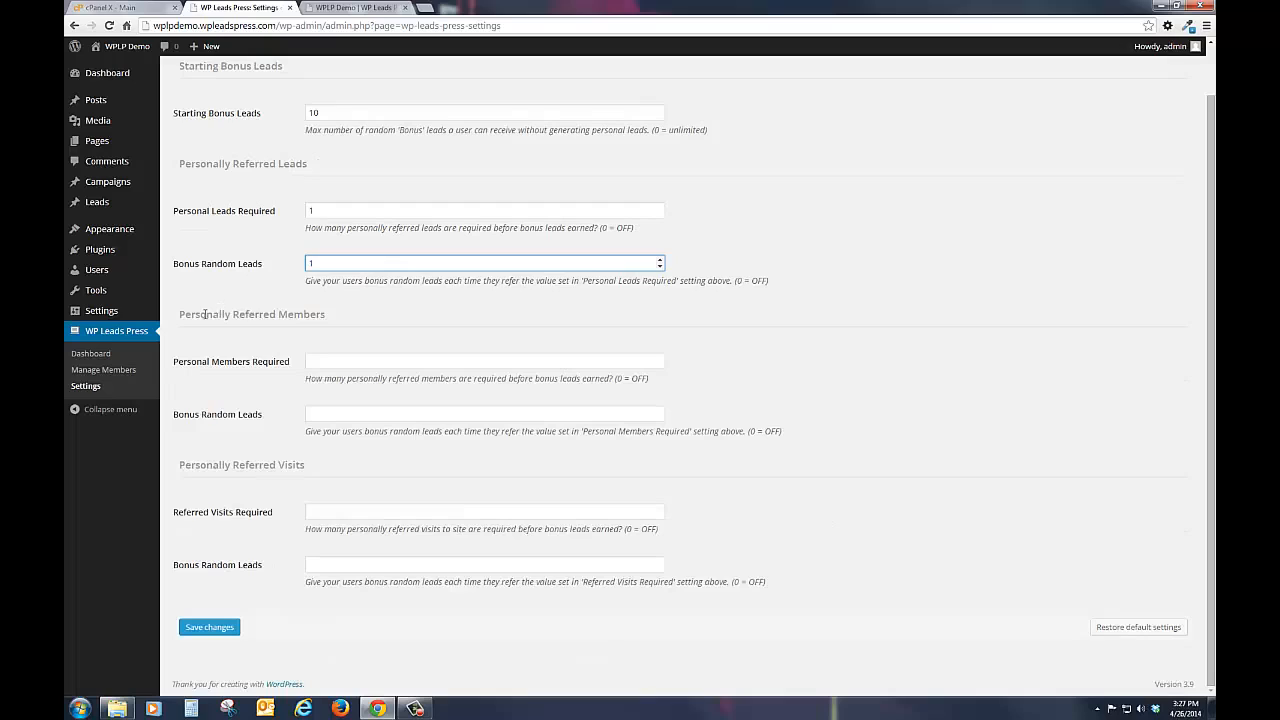
left_click(320, 361)
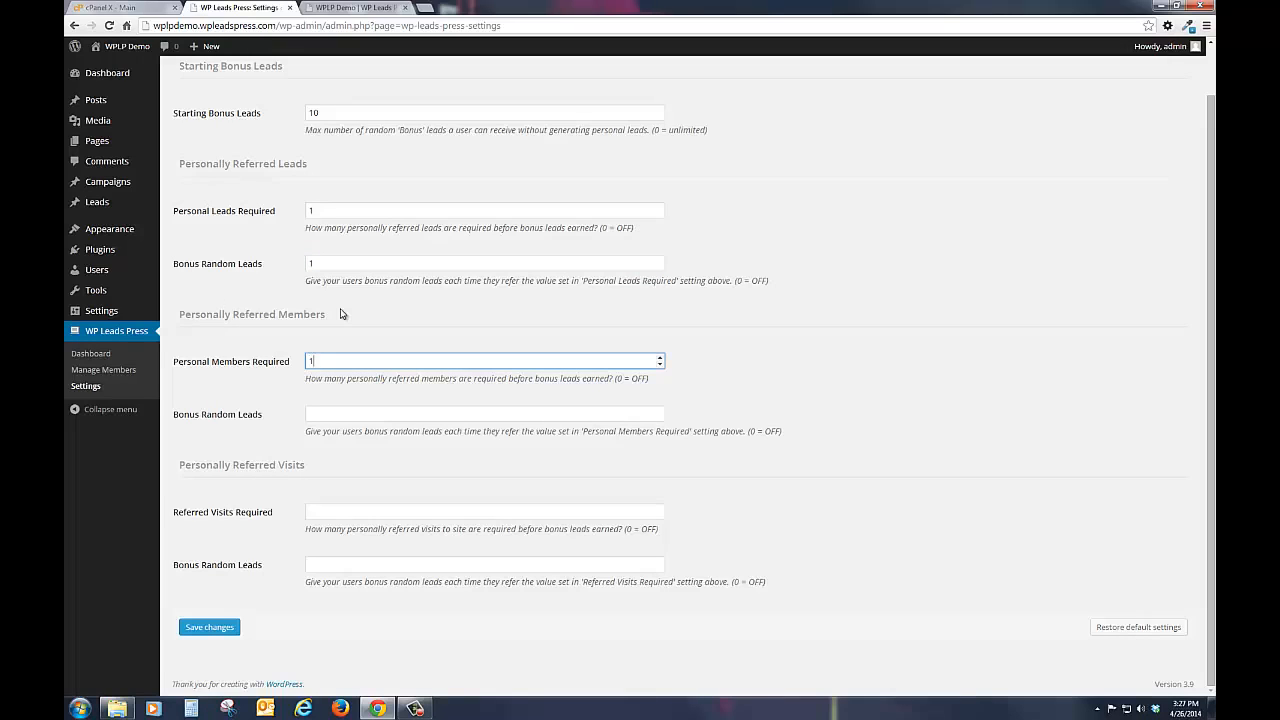
key("BackSpace")
left_click(327, 416)
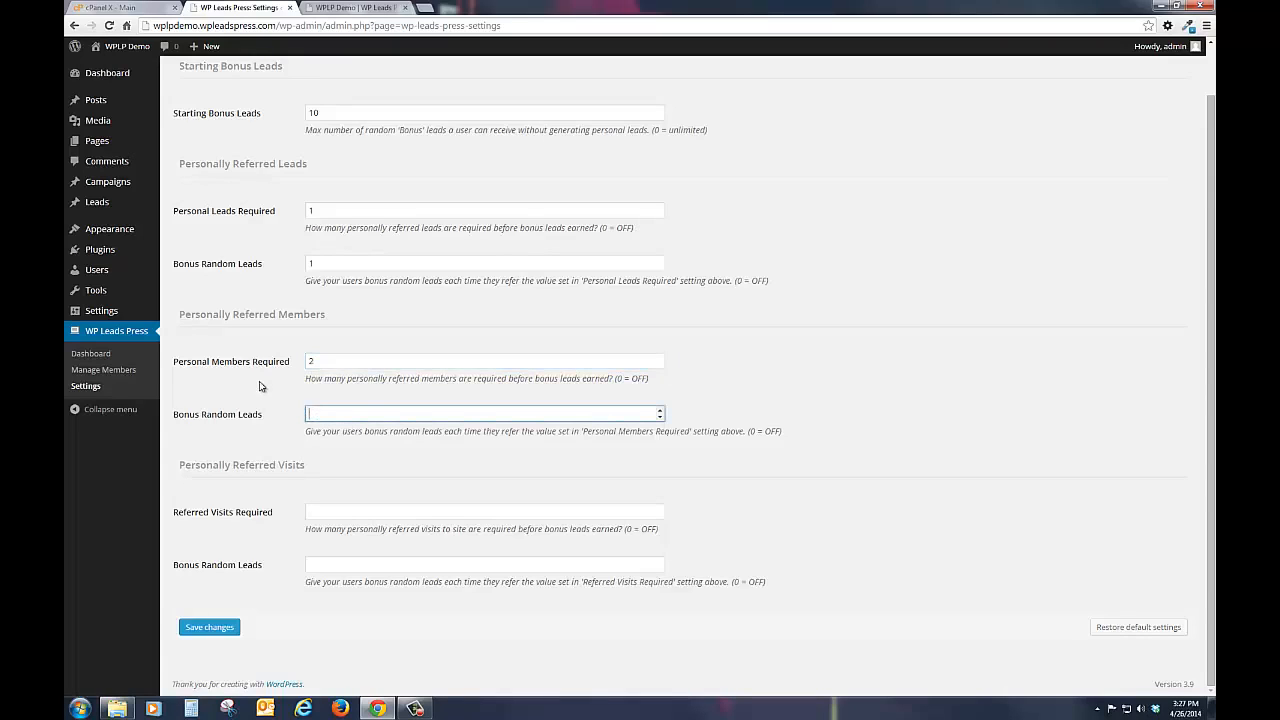
double_click(314, 360)
type("1")
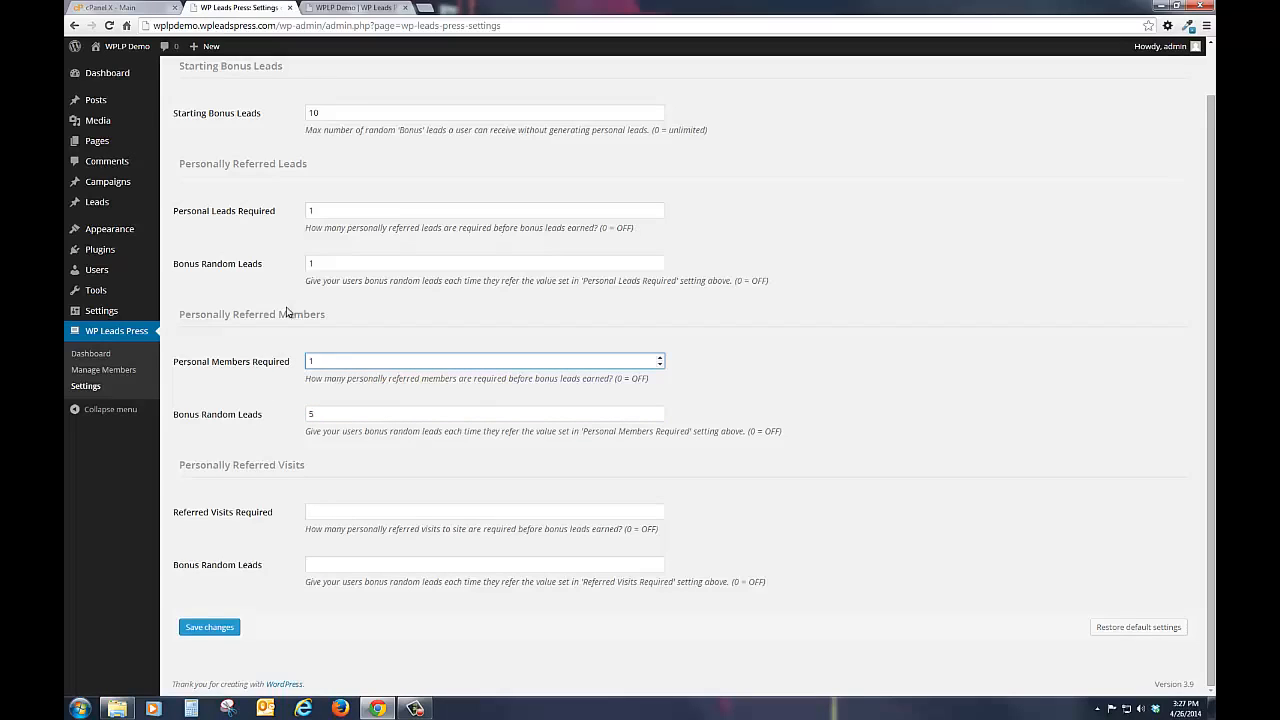
double_click(330, 413)
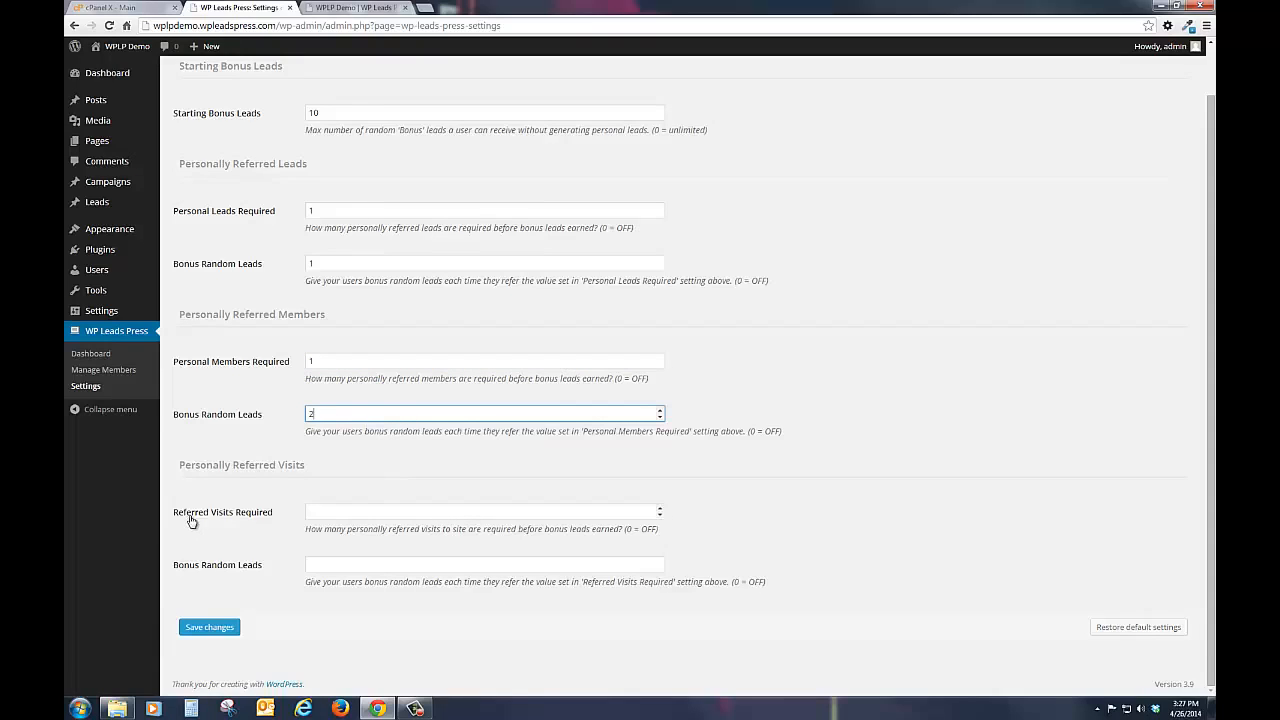
Step: For Personally Referred Visits, require 100 visits for 1 bonus random lead, and save the lead settings
left_click(332, 509)
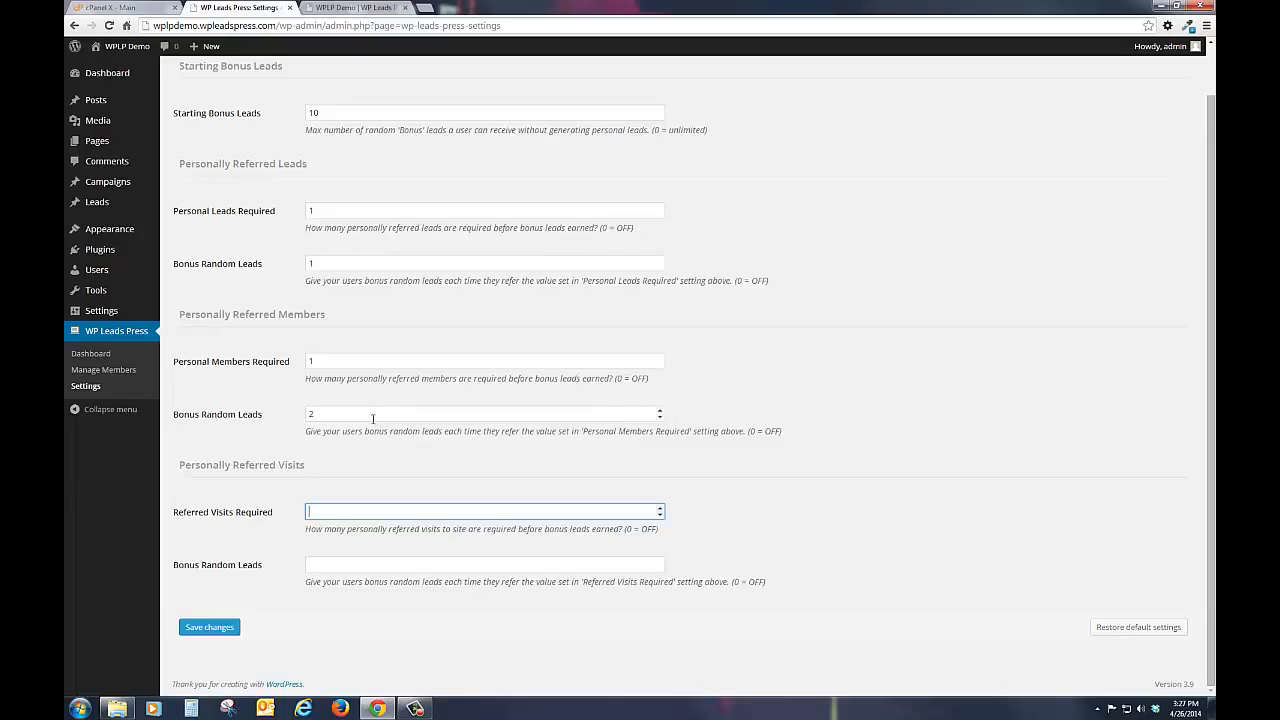
type("1000")
left_click(329, 564)
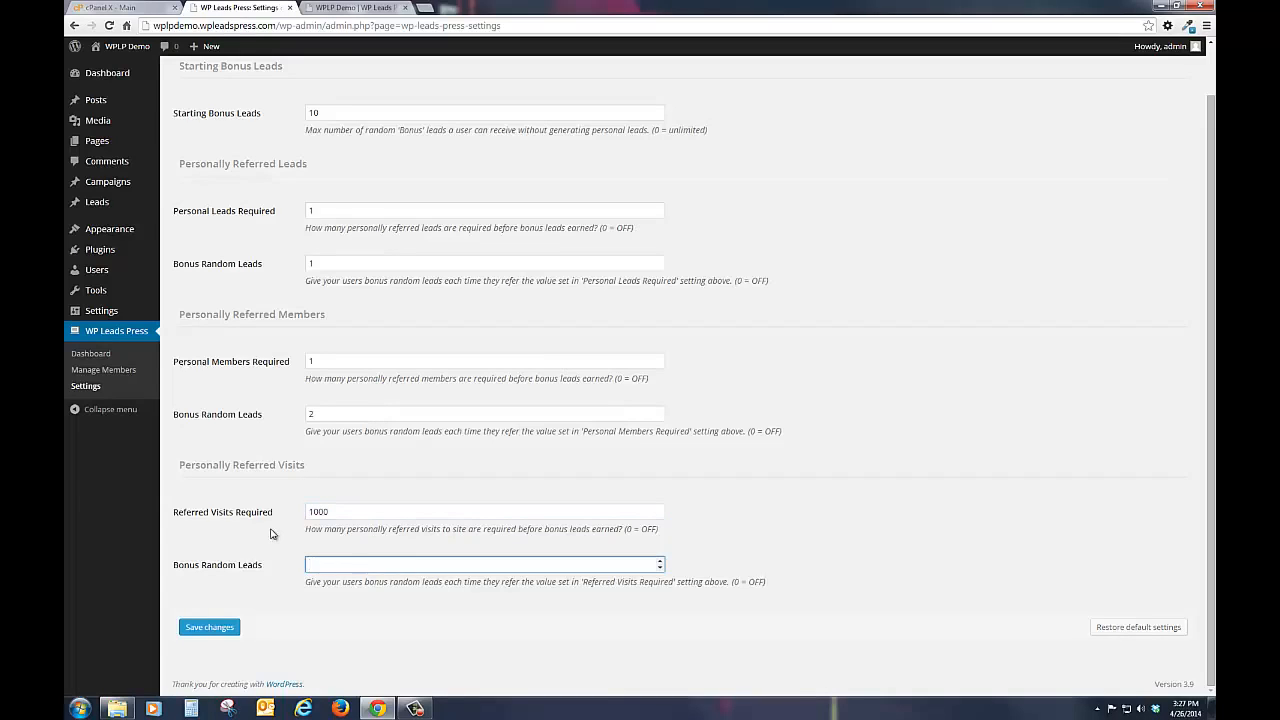
type("10")
left_click(345, 512)
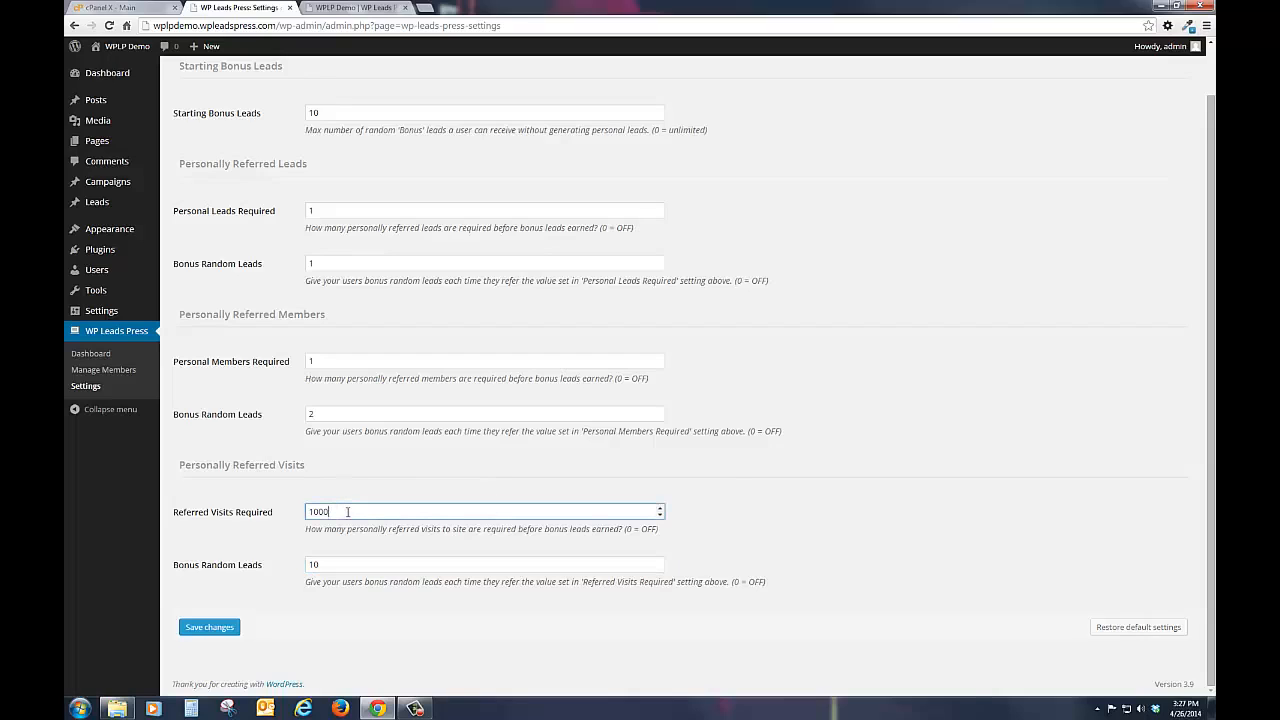
left_click(340, 562)
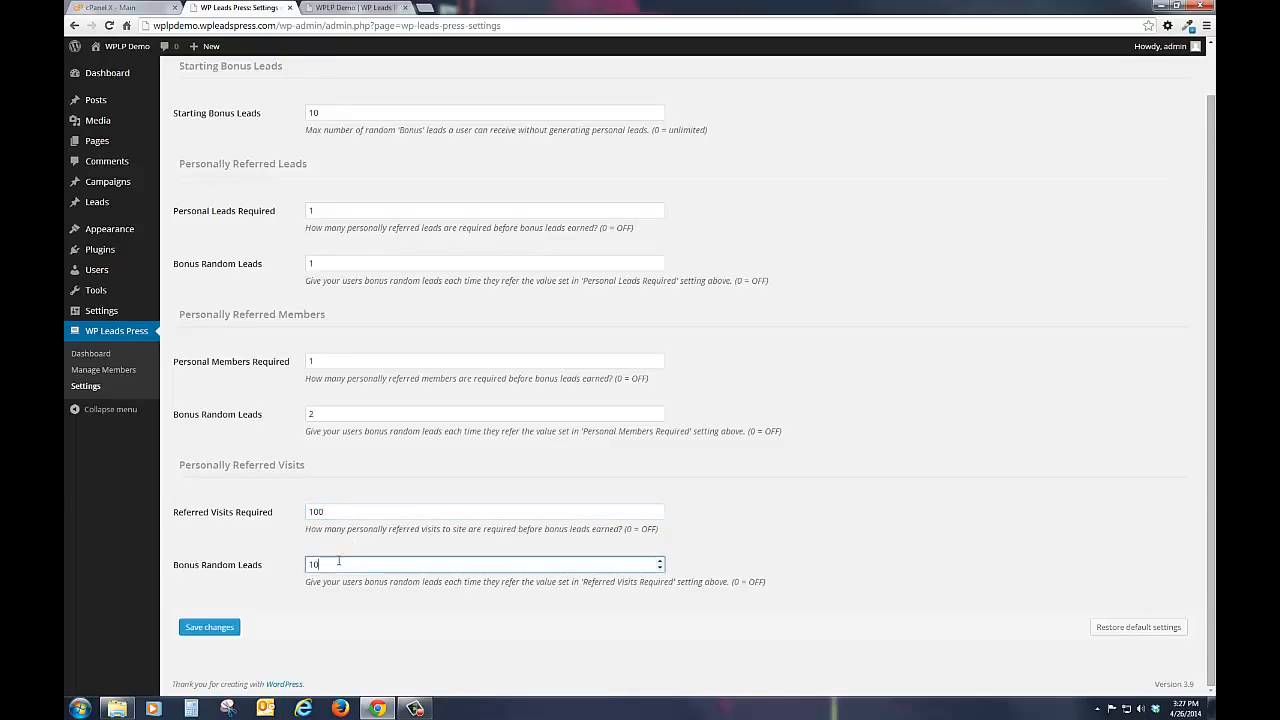
left_click(386, 466)
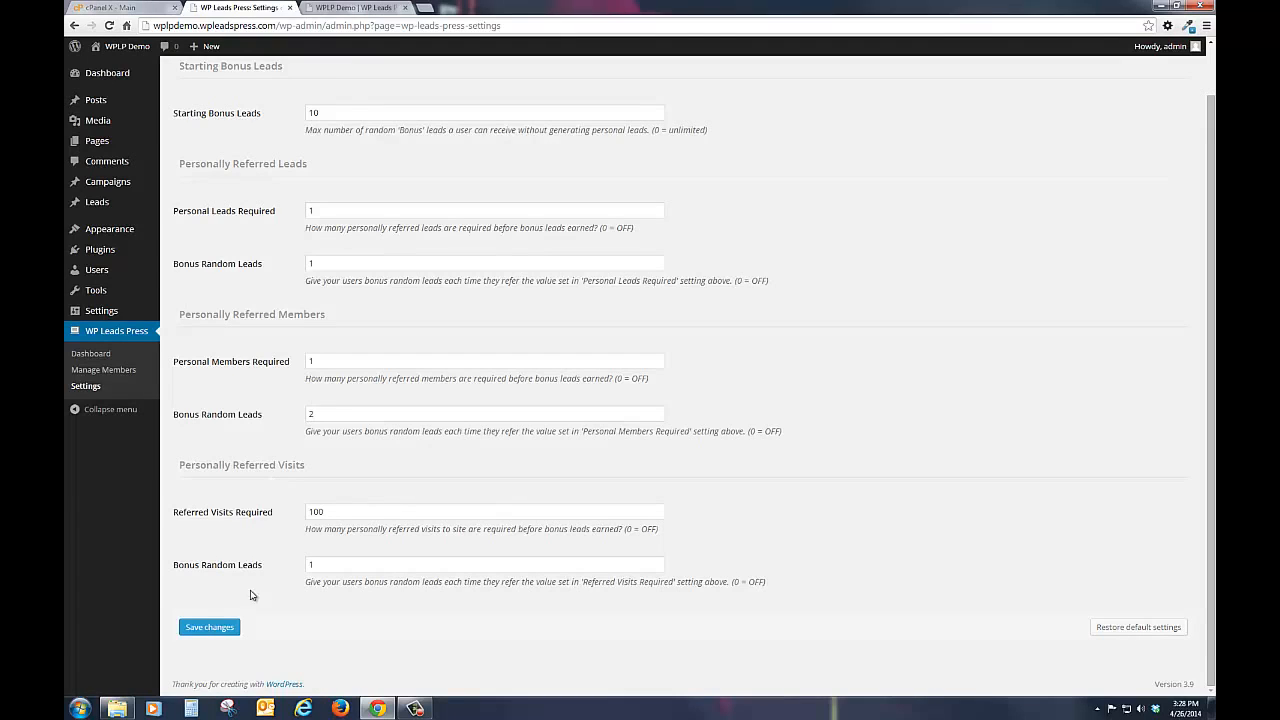
left_click(210, 627)
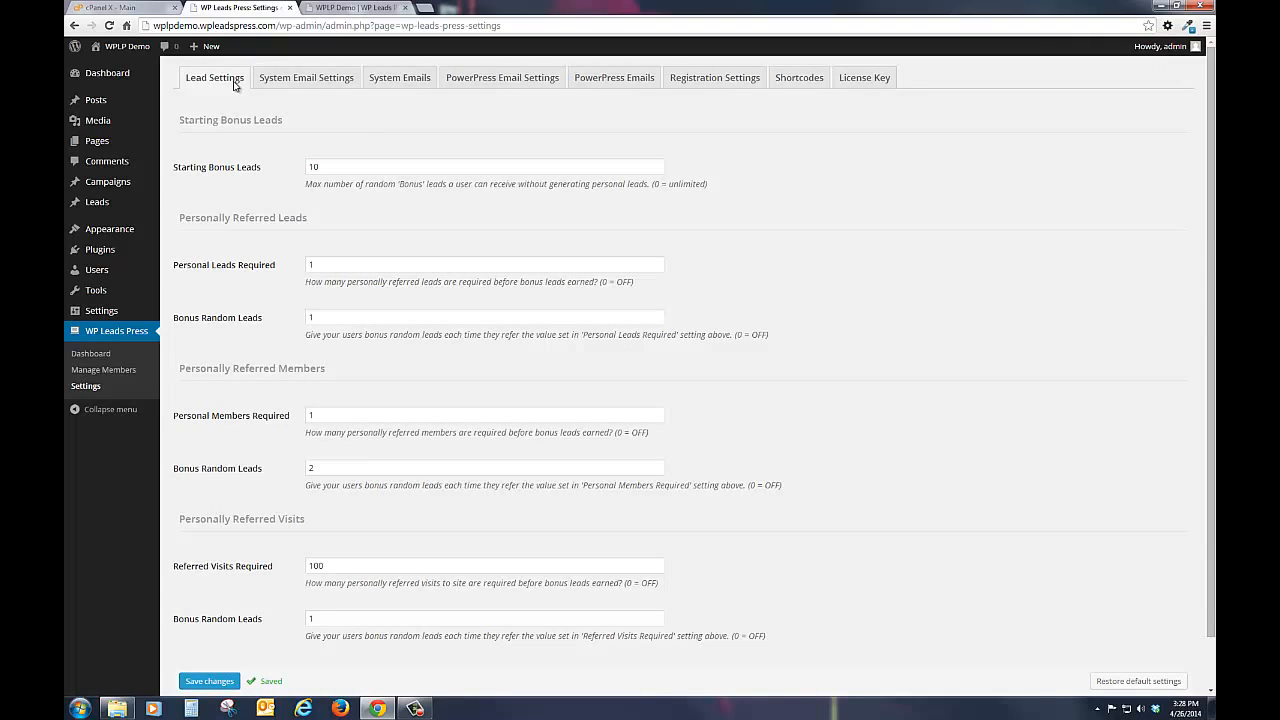
Step: In the System Email Settings, enable SMTP for outgoing system and PowerPress emails and set SMTP debug output to 0
left_click(289, 82)
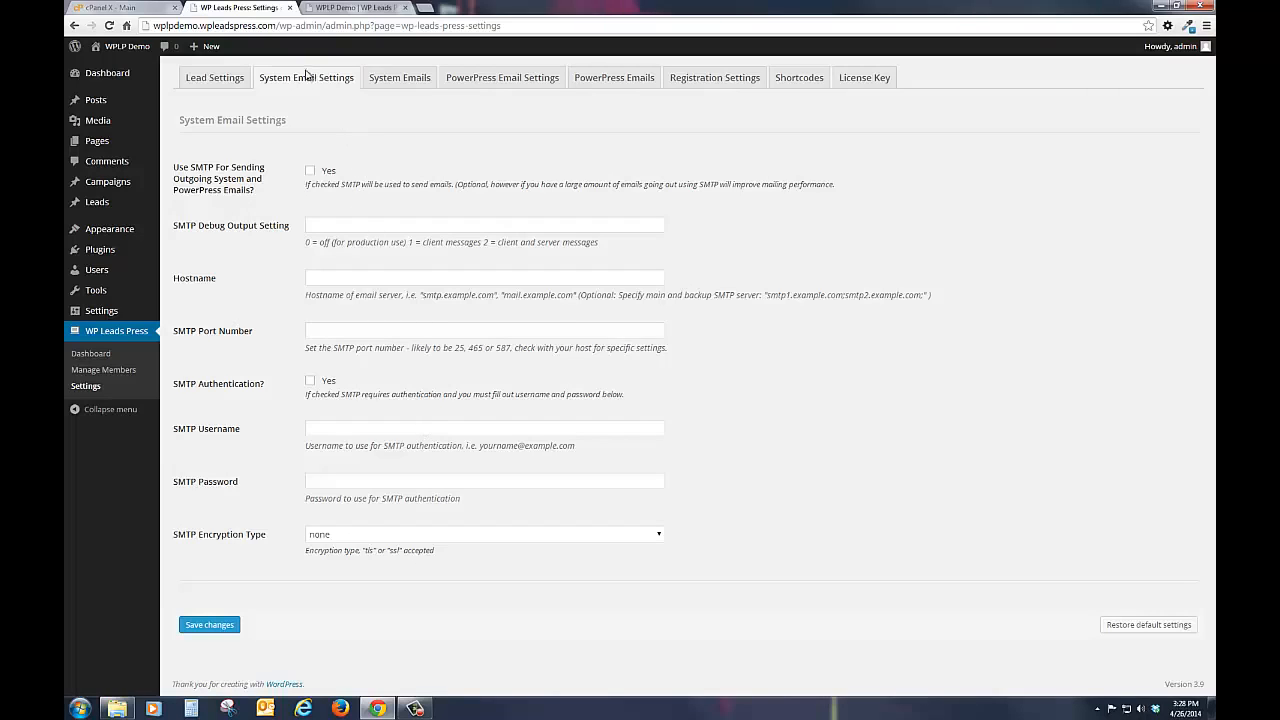
left_click(311, 172)
left_click(375, 225)
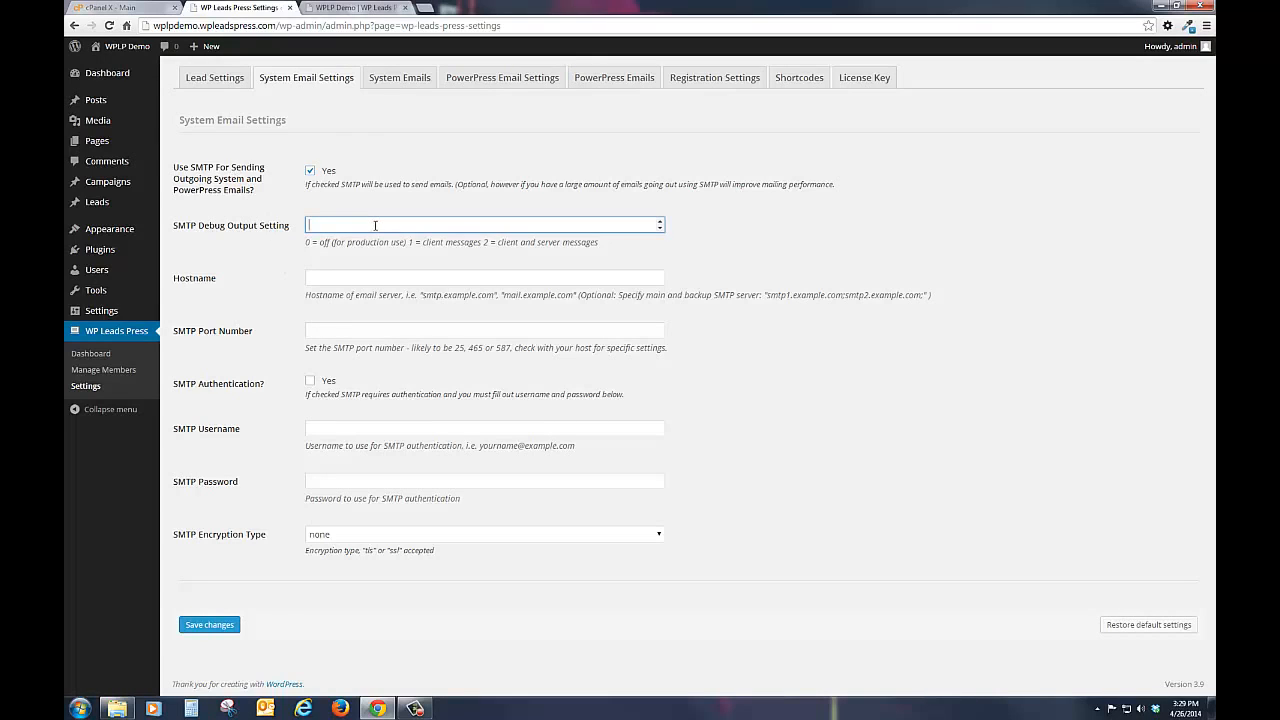
type("0")
Step: Switch to cPanel and look up the manual mail client settings of the wplpdemo subdomain's admin email account
left_click(137, 10)
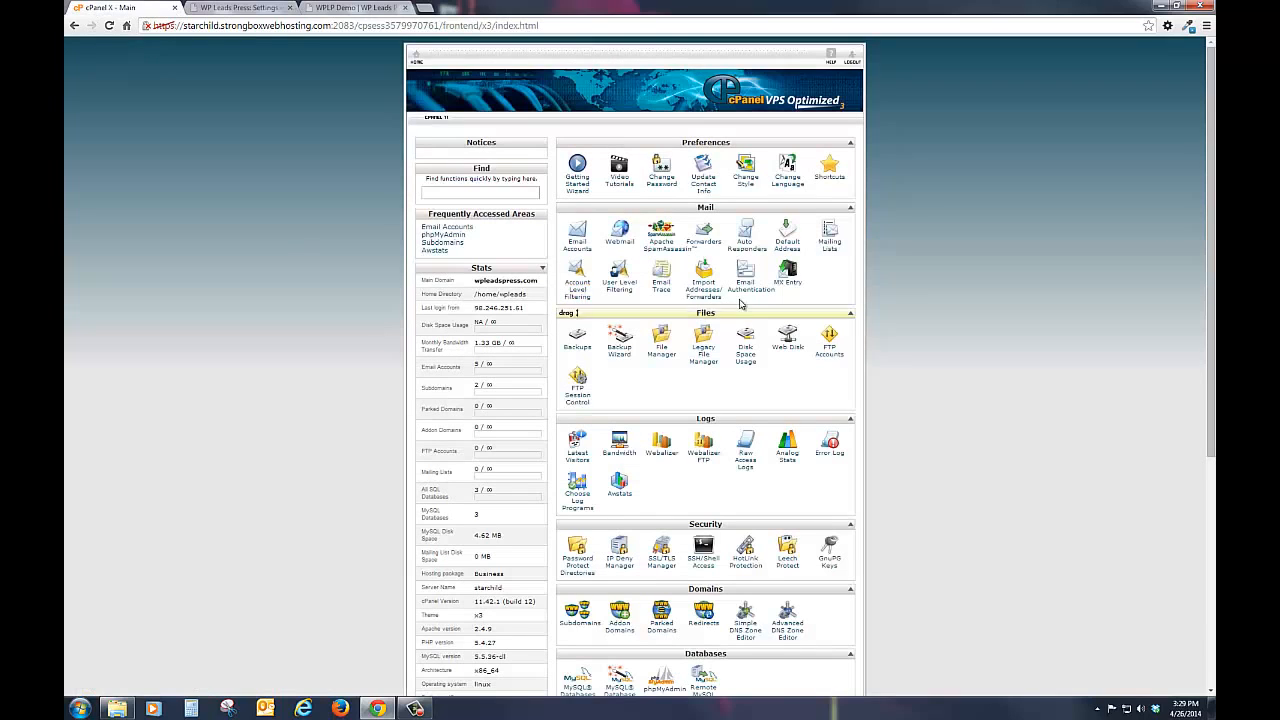
left_click(577, 237)
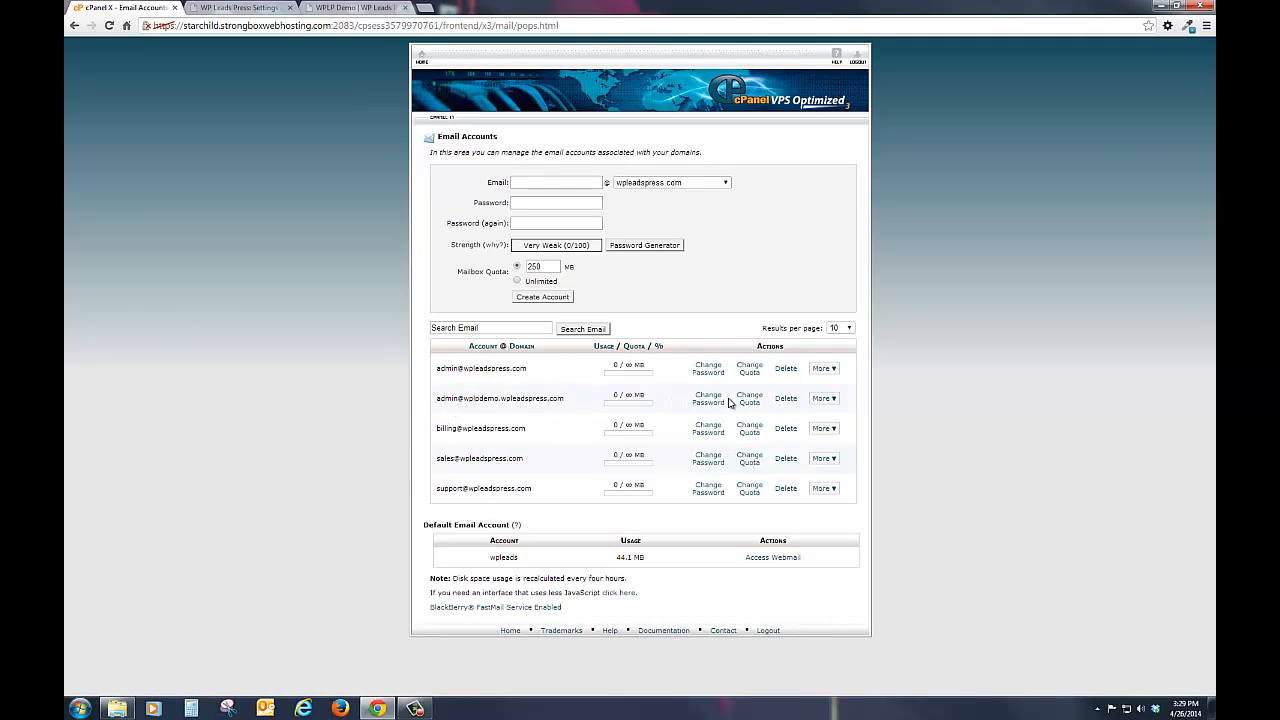
left_click(823, 399)
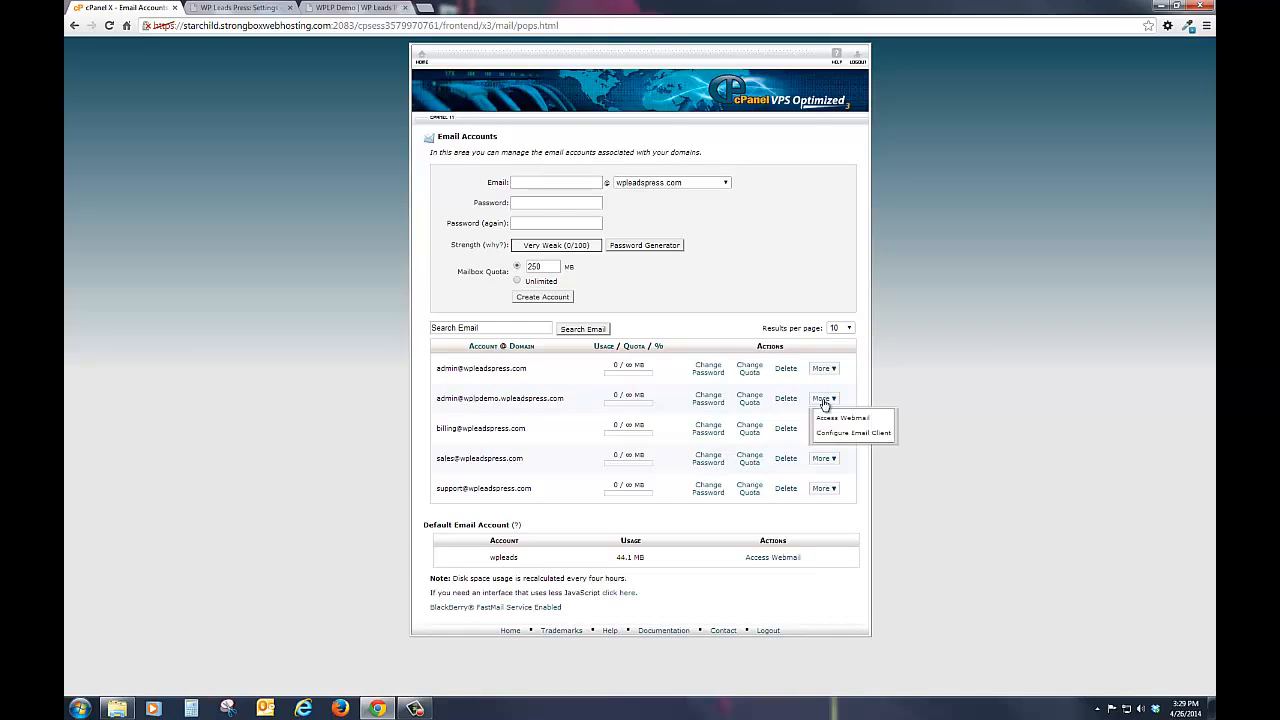
left_click(831, 436)
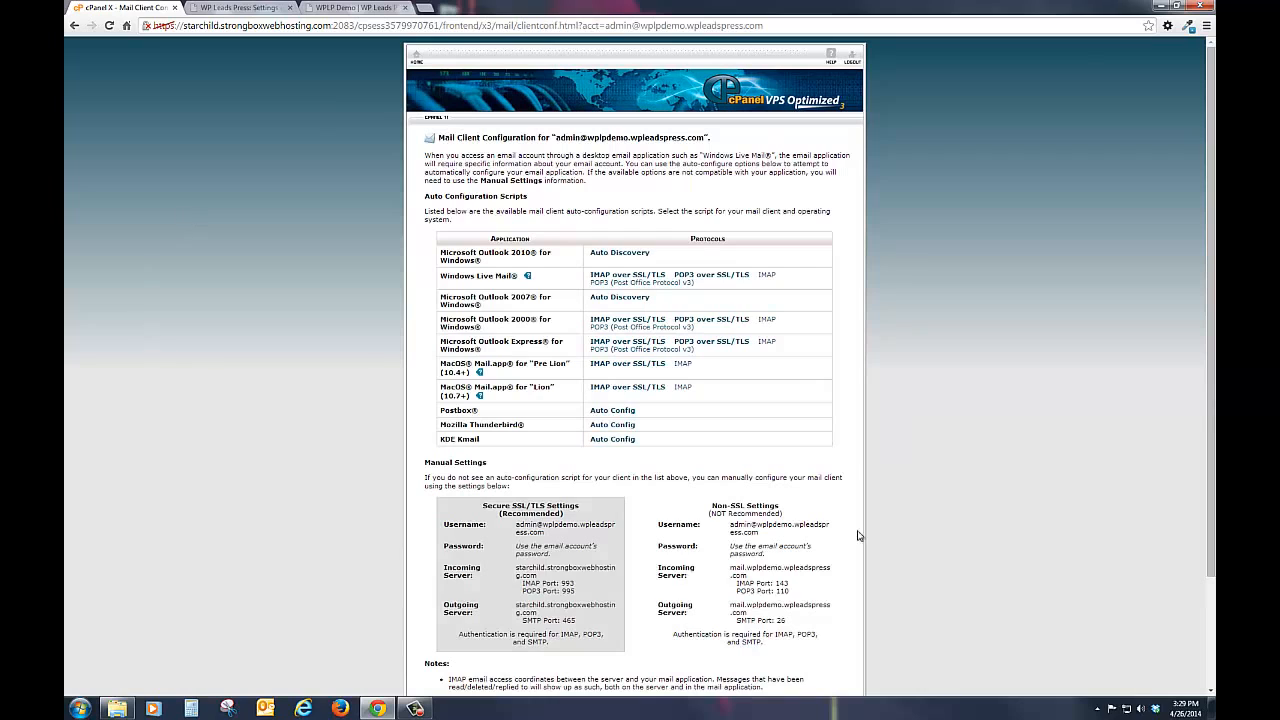
scroll(300, 445, "down", 3)
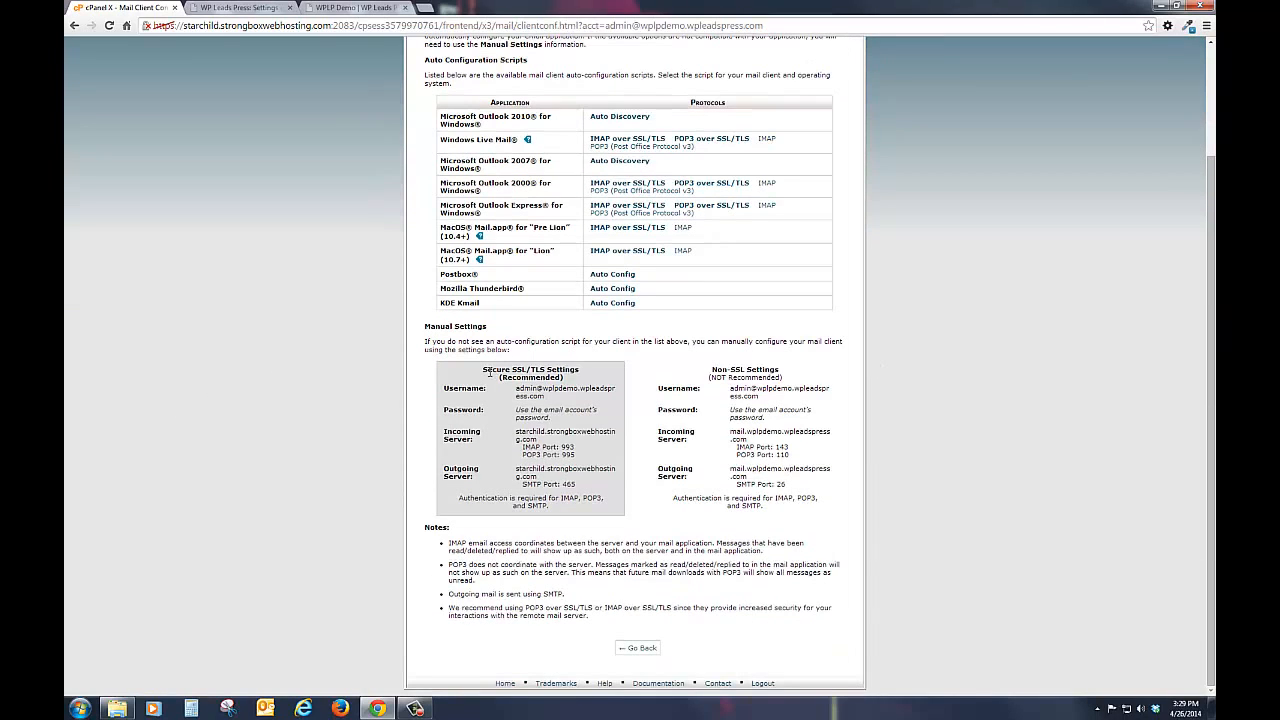
Step: Copy the secure SSL/TLS outgoing server name, starchild.strongboxwebhosting.com, from cPanel into the Hostname field of the WP Leads Press System Email Settings
left_click_drag(484, 370, 590, 512)
left_click(586, 517)
double_click(540, 468)
right_click(540, 472)
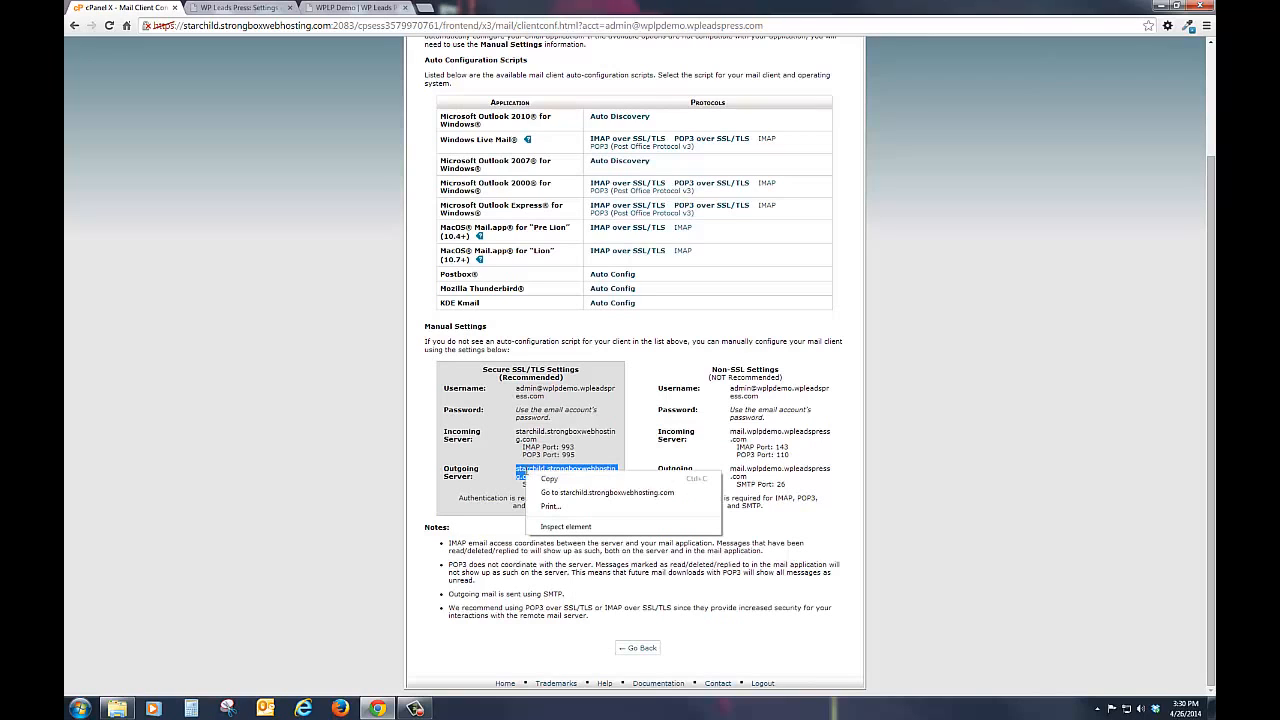
left_click(551, 481)
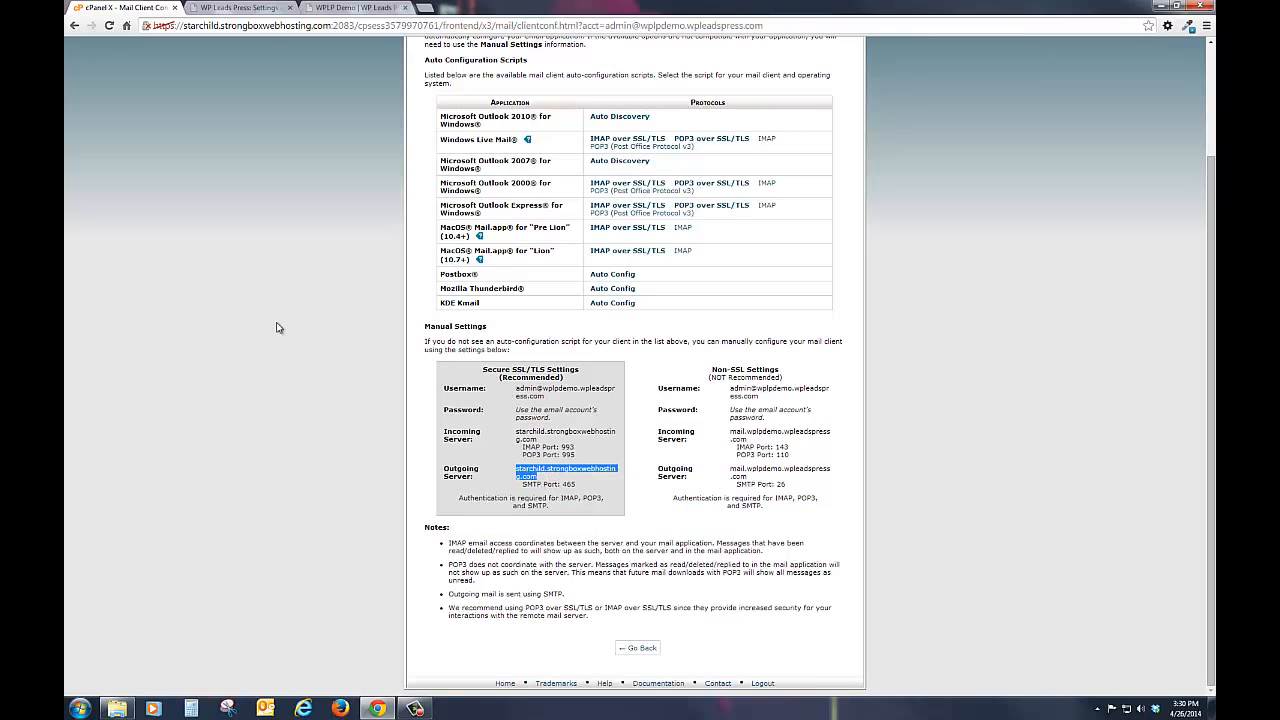
left_click(258, 12)
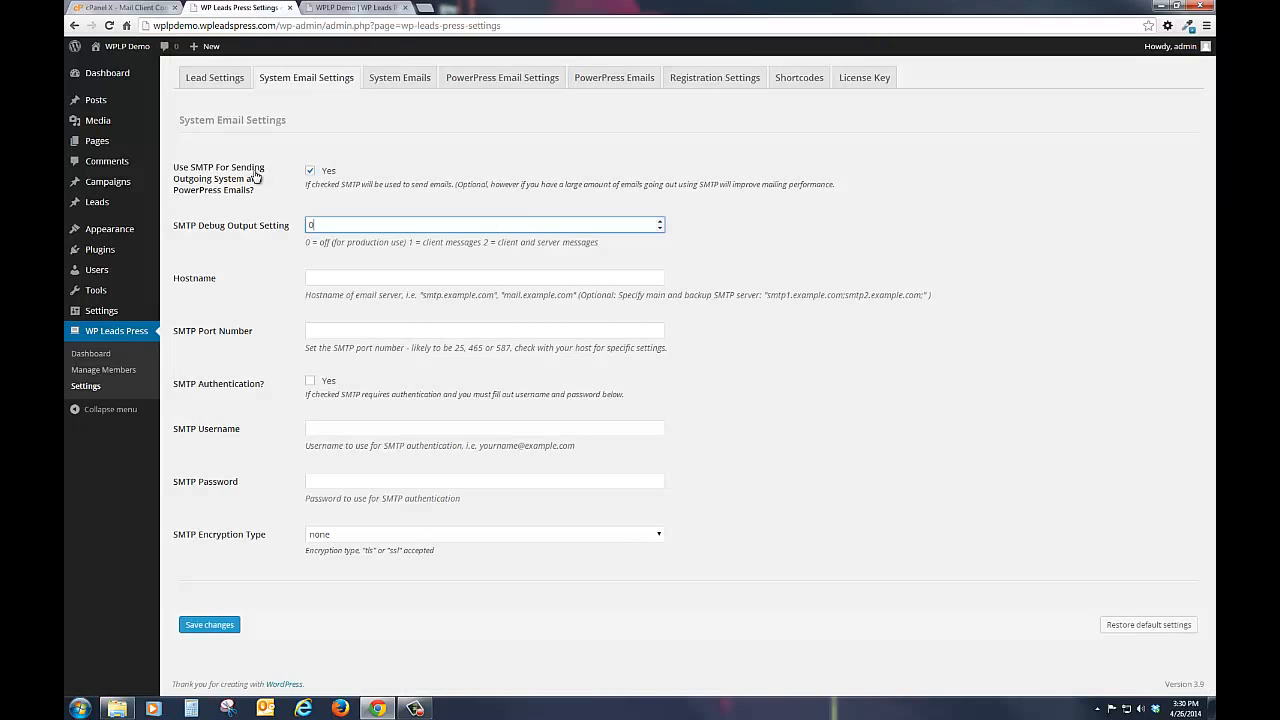
left_click(330, 276)
right_click(328, 276)
left_click(356, 346)
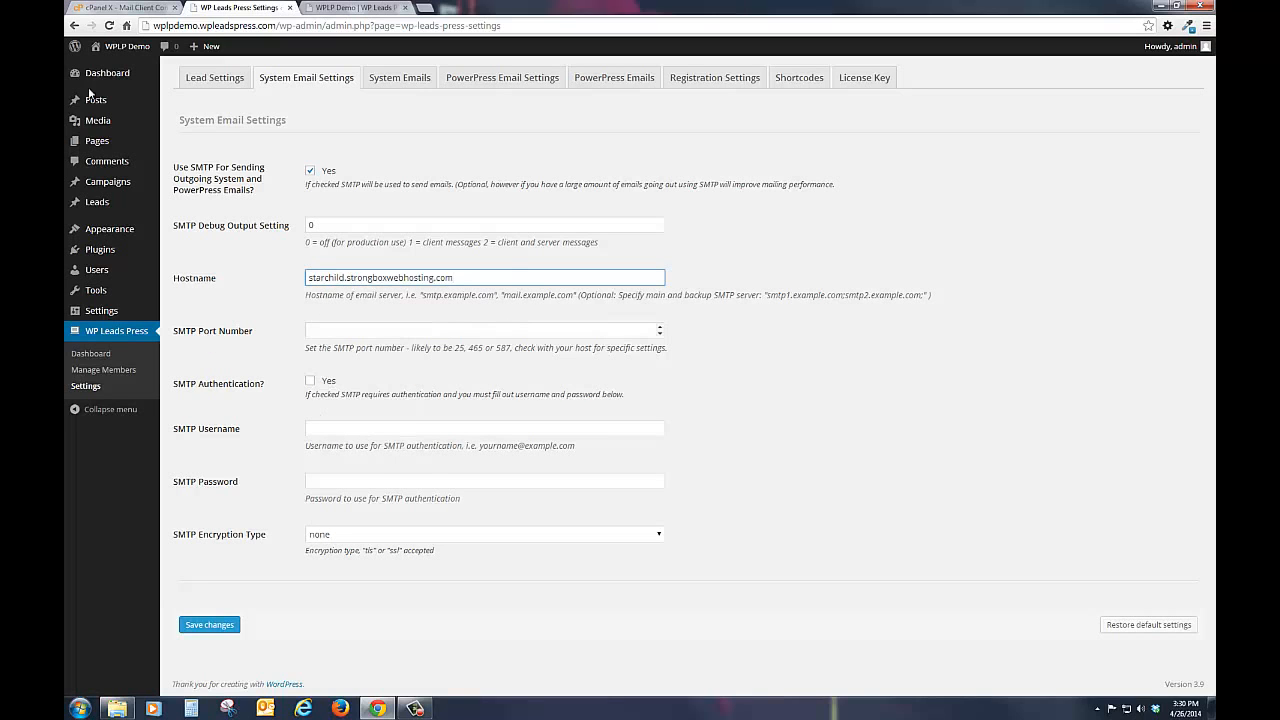
Step: Check the outgoing SMTP port in cPanel, set the SMTP Port Number to 465, and enable SMTP Authentication
left_click(120, 7)
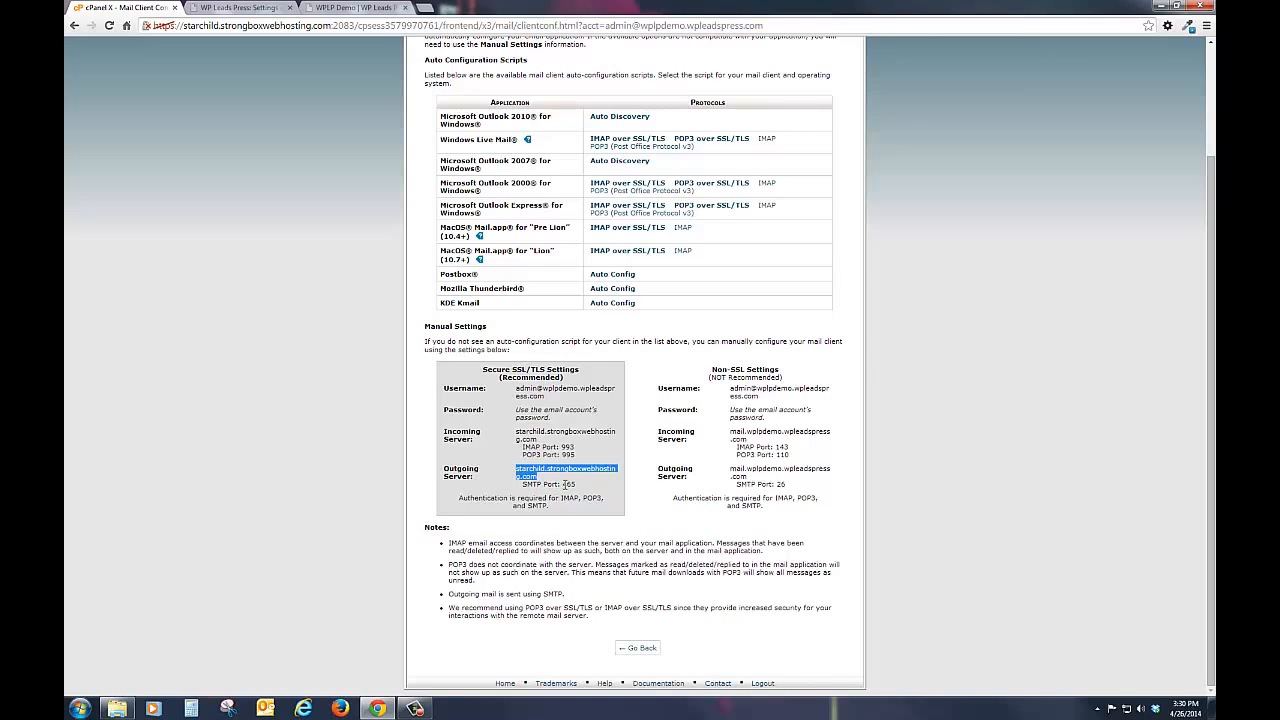
left_click(216, 8)
left_click(345, 331)
type("46+5")
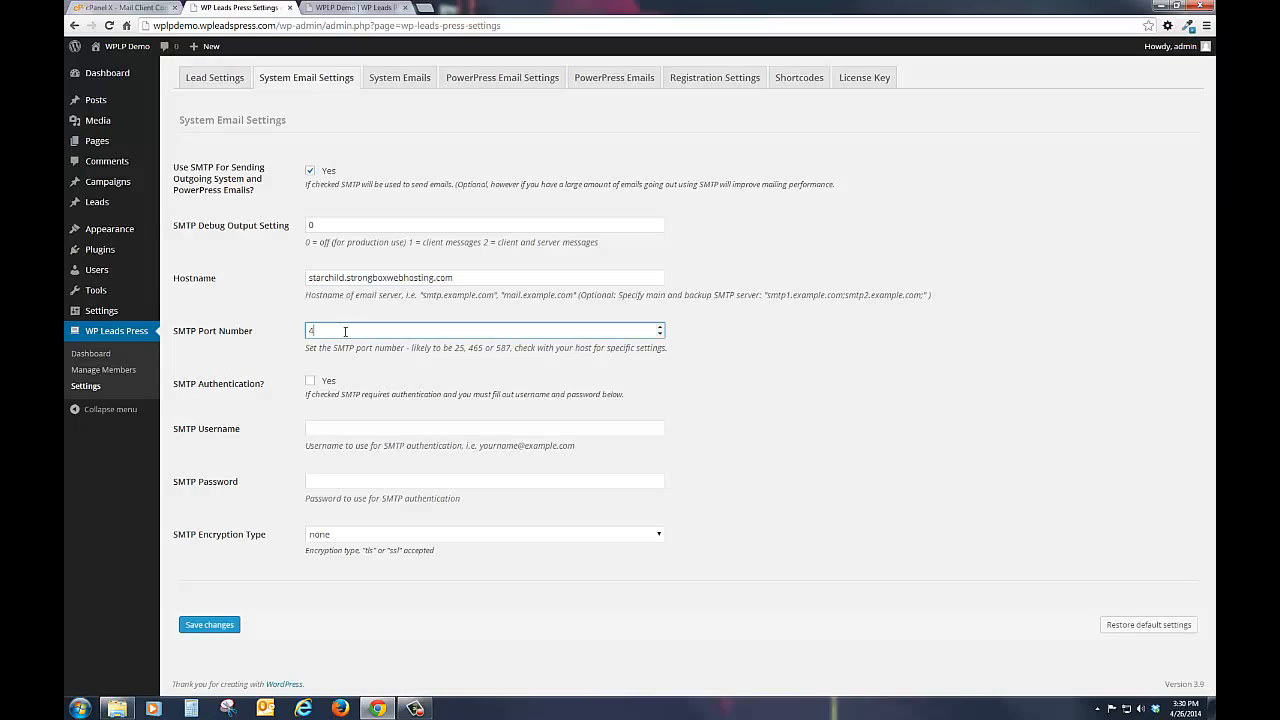
key("BackSpace")
key("BackSpace")
type("5")
left_click(310, 384)
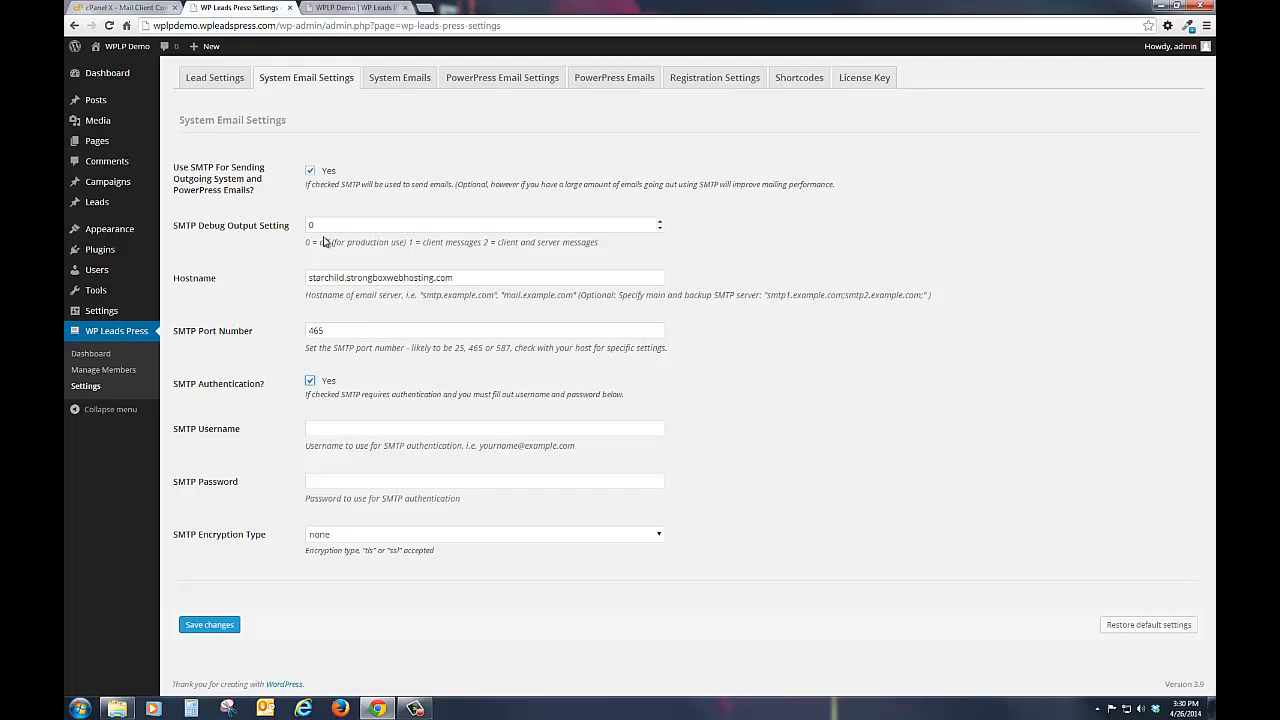
Step: Copy the email account's username from cPanel's secure mail settings into the SMTP Username field in WP Leads Press
left_click(125, 7)
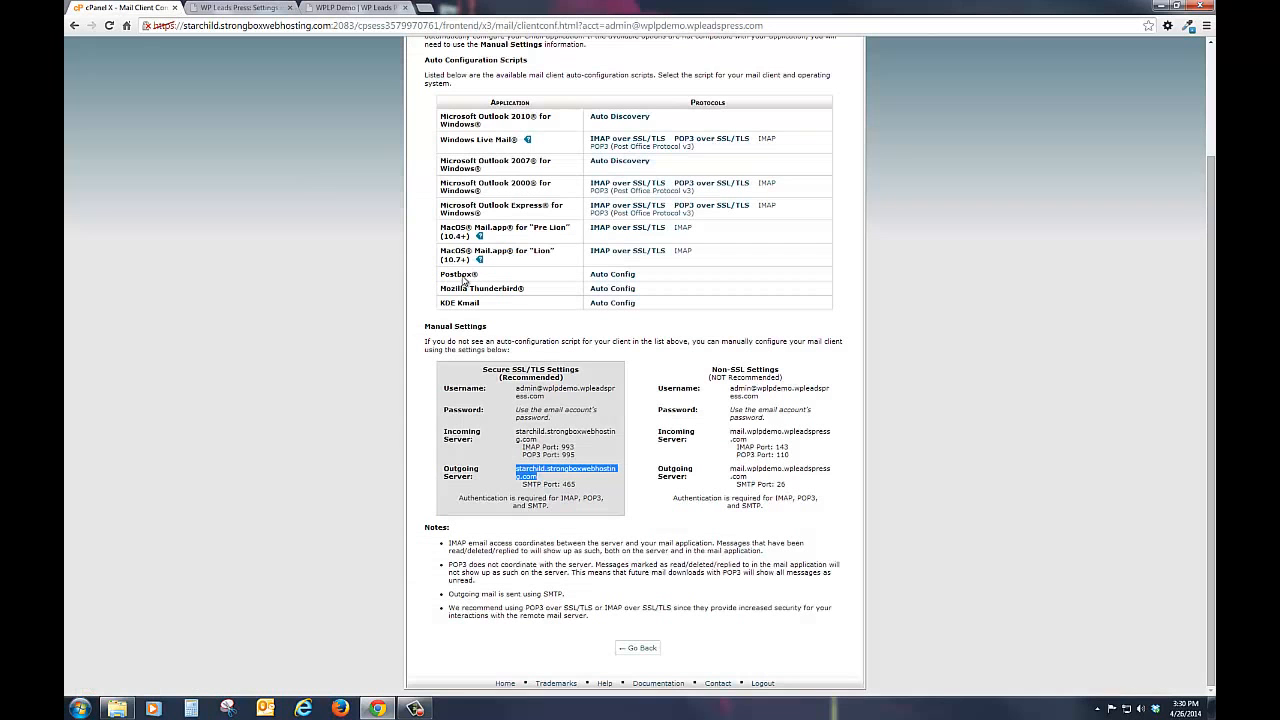
left_click_drag(550, 398, 517, 389)
right_click(517, 389)
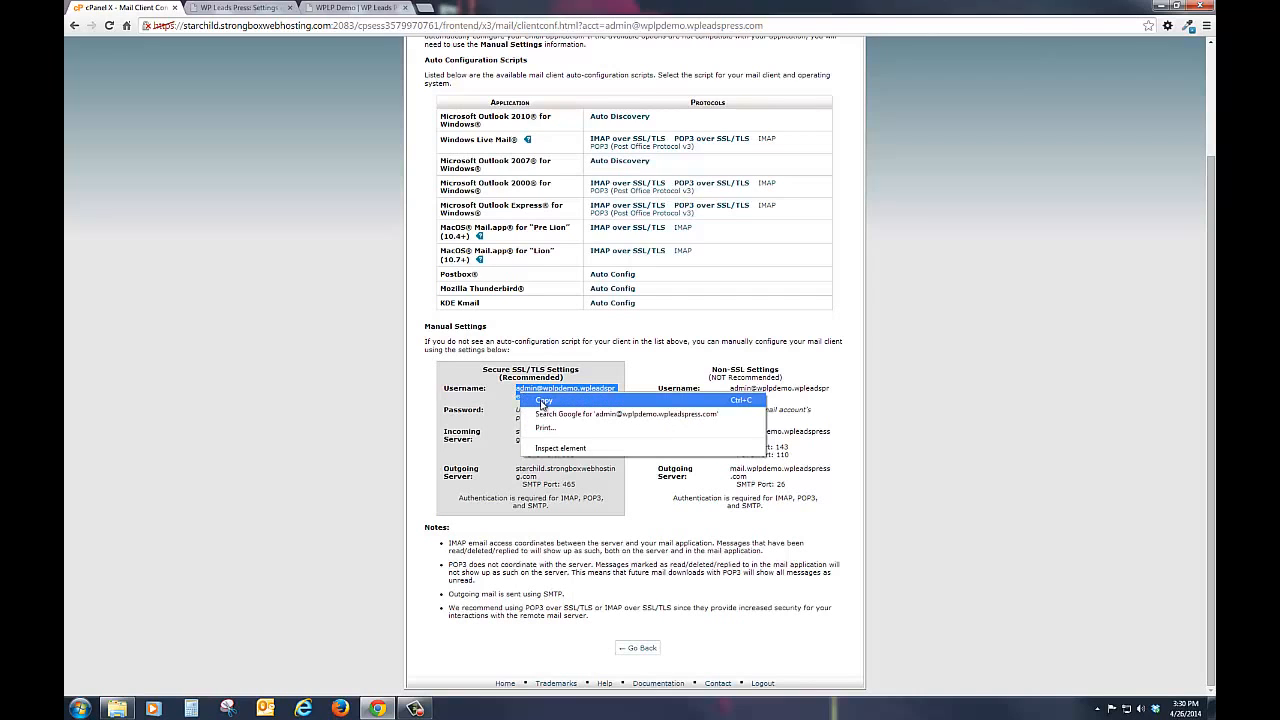
left_click(544, 404)
left_click(233, 8)
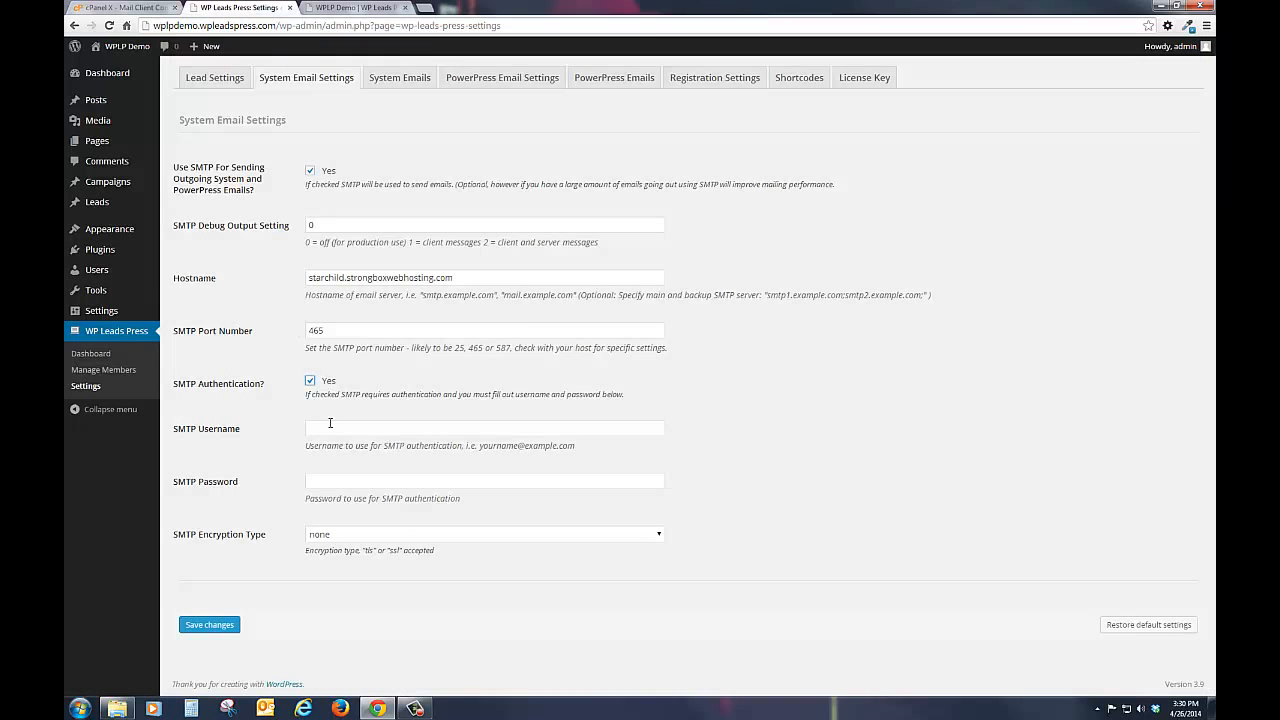
left_click(327, 427)
right_click(327, 427)
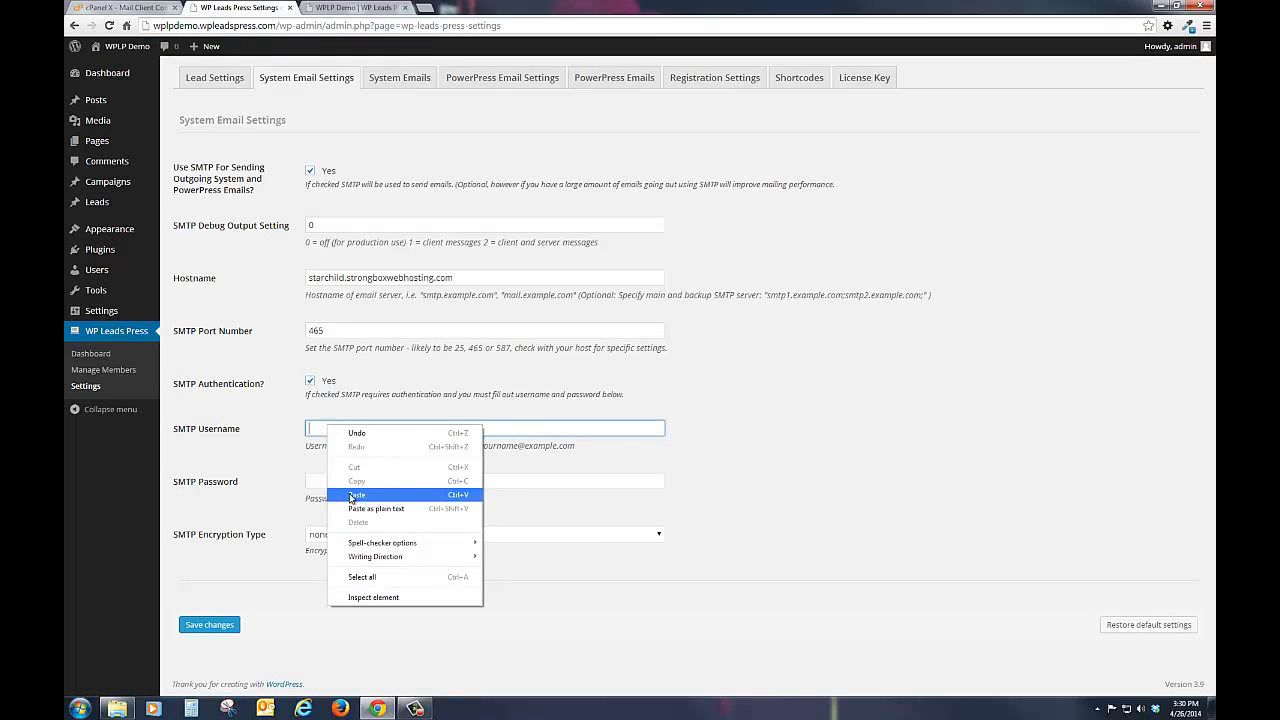
left_click(354, 495)
Step: Enter the SMTP password, set the SMTP Encryption Type to ssl, and save the system email settings
left_click(315, 476)
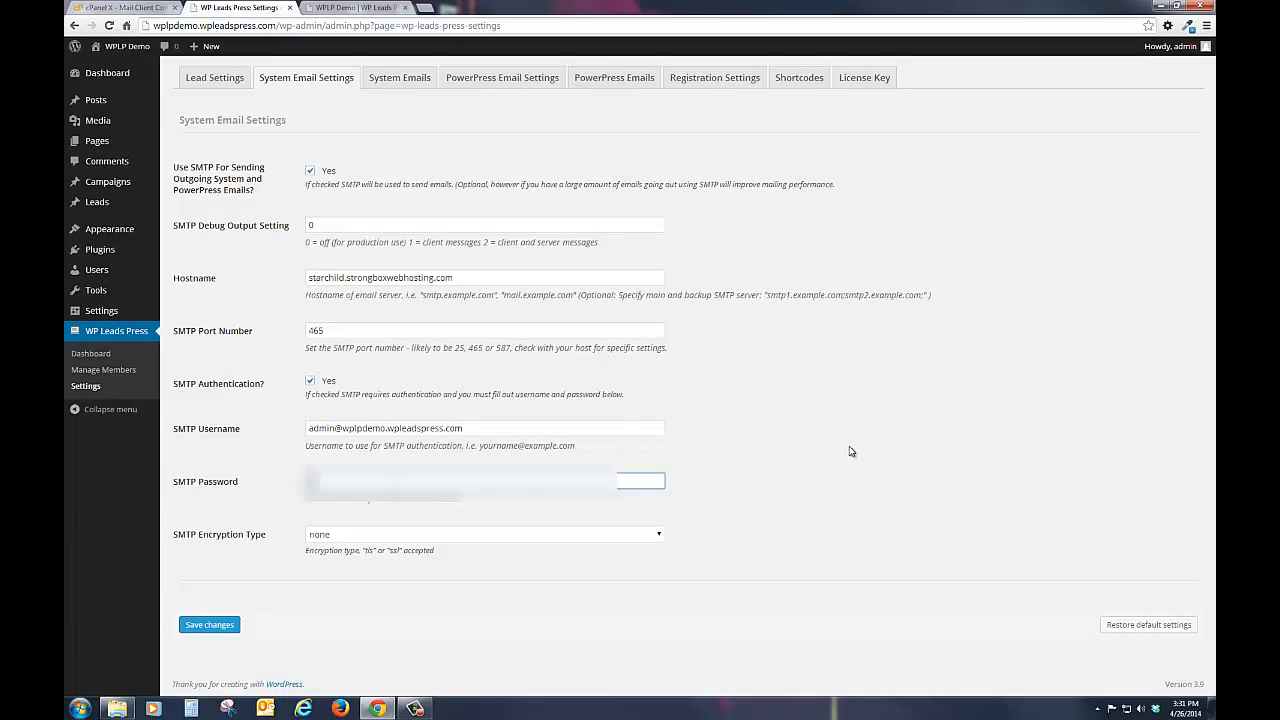
type("*******")
left_click(363, 540)
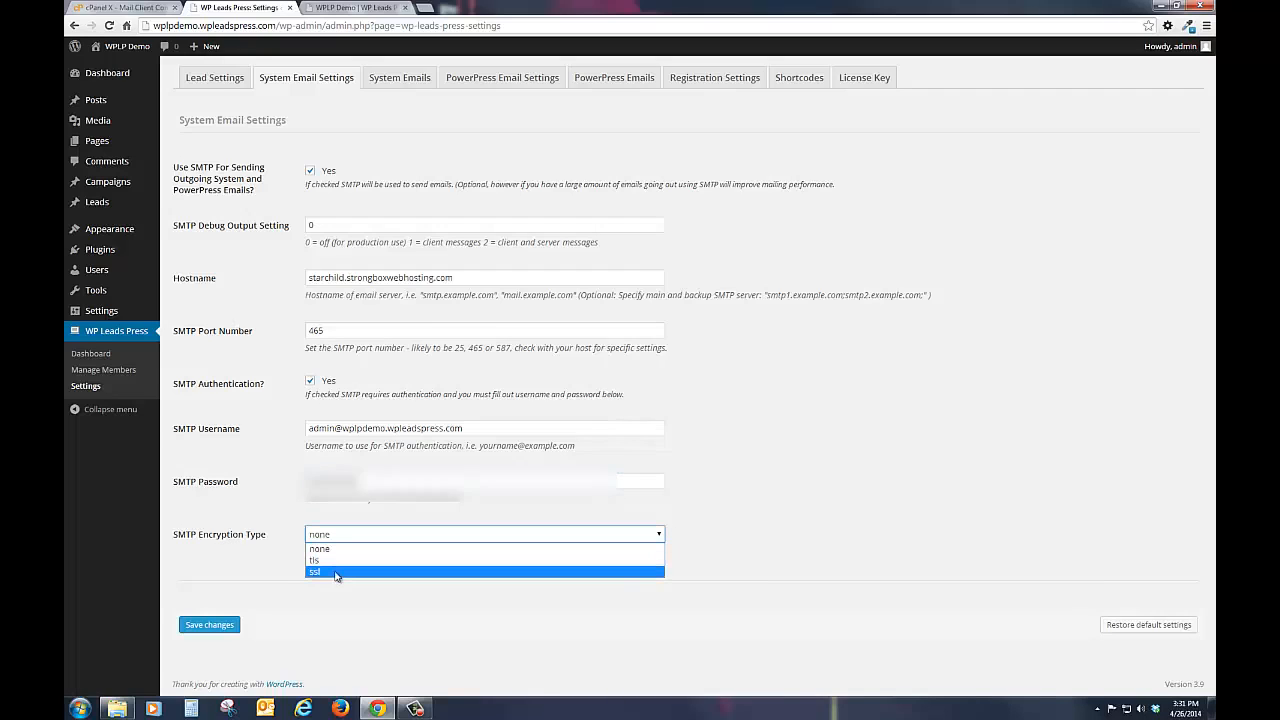
left_click(336, 576)
left_click(224, 627)
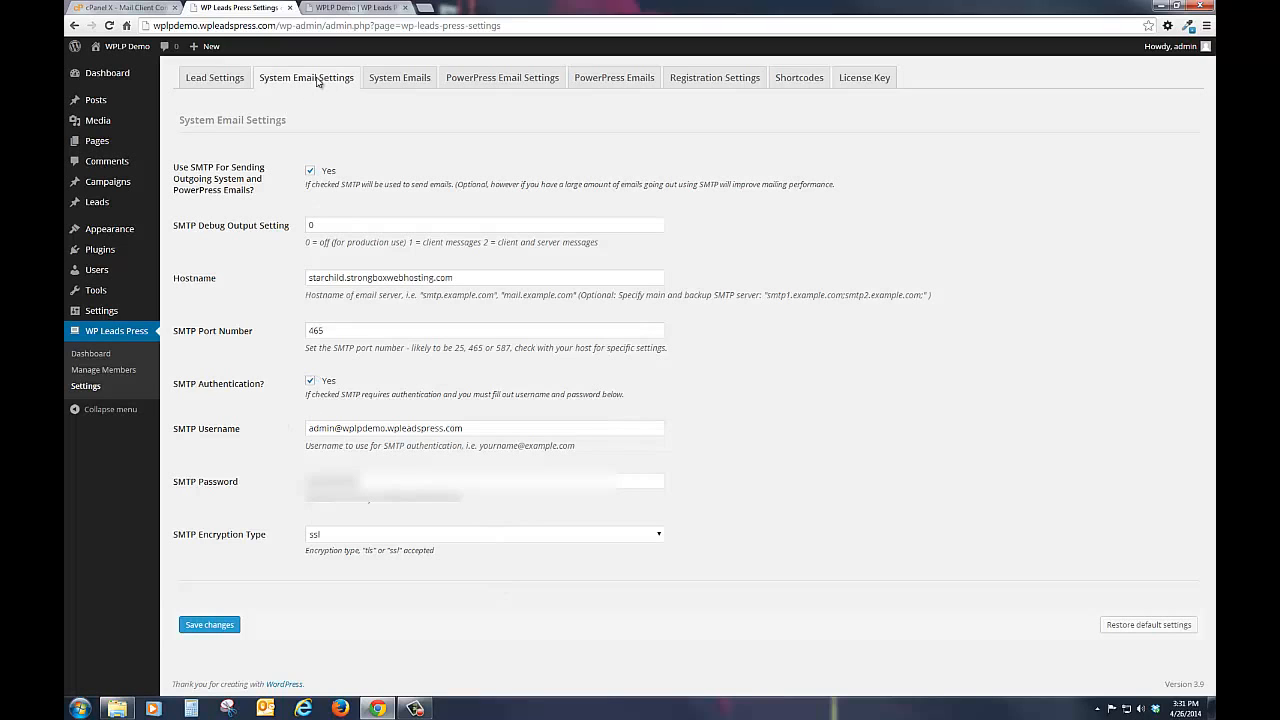
Step: In the System Emails settings, enable sending of the New Lead Email and the Member New Lead Email
left_click(376, 82)
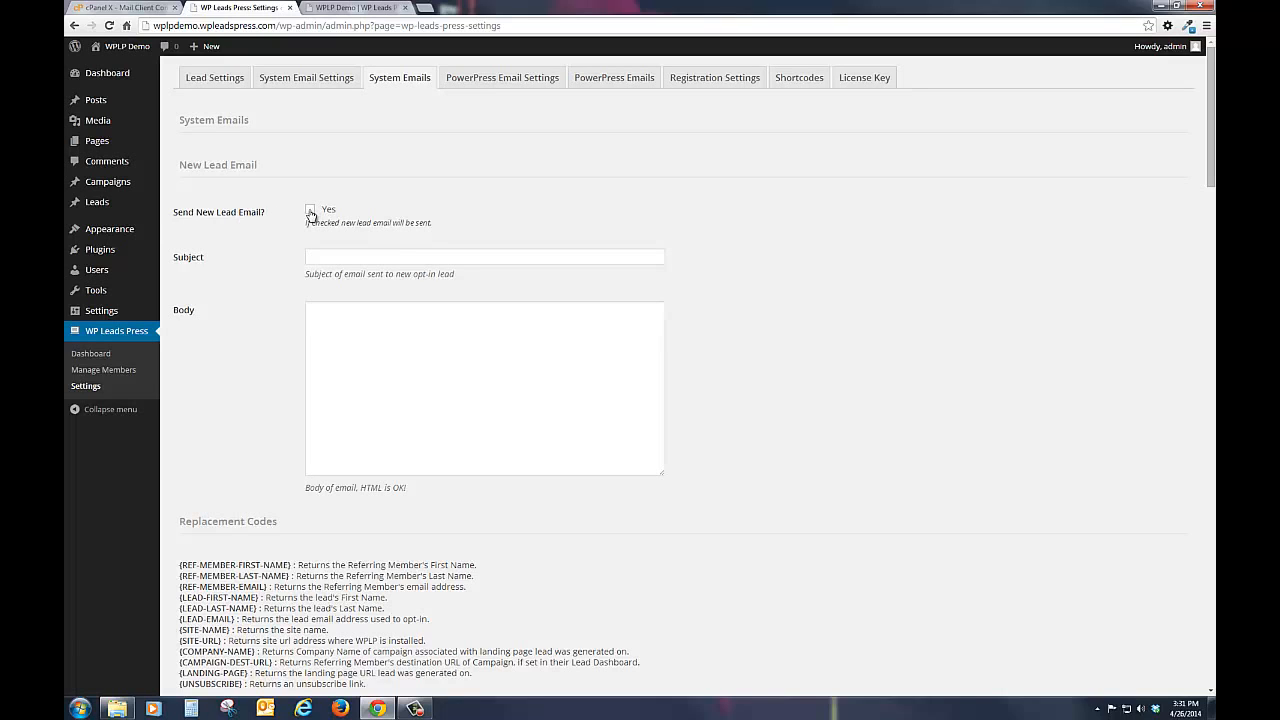
left_click(311, 211)
left_click(322, 258)
left_click(318, 318)
scroll(345, 227, "down", 2)
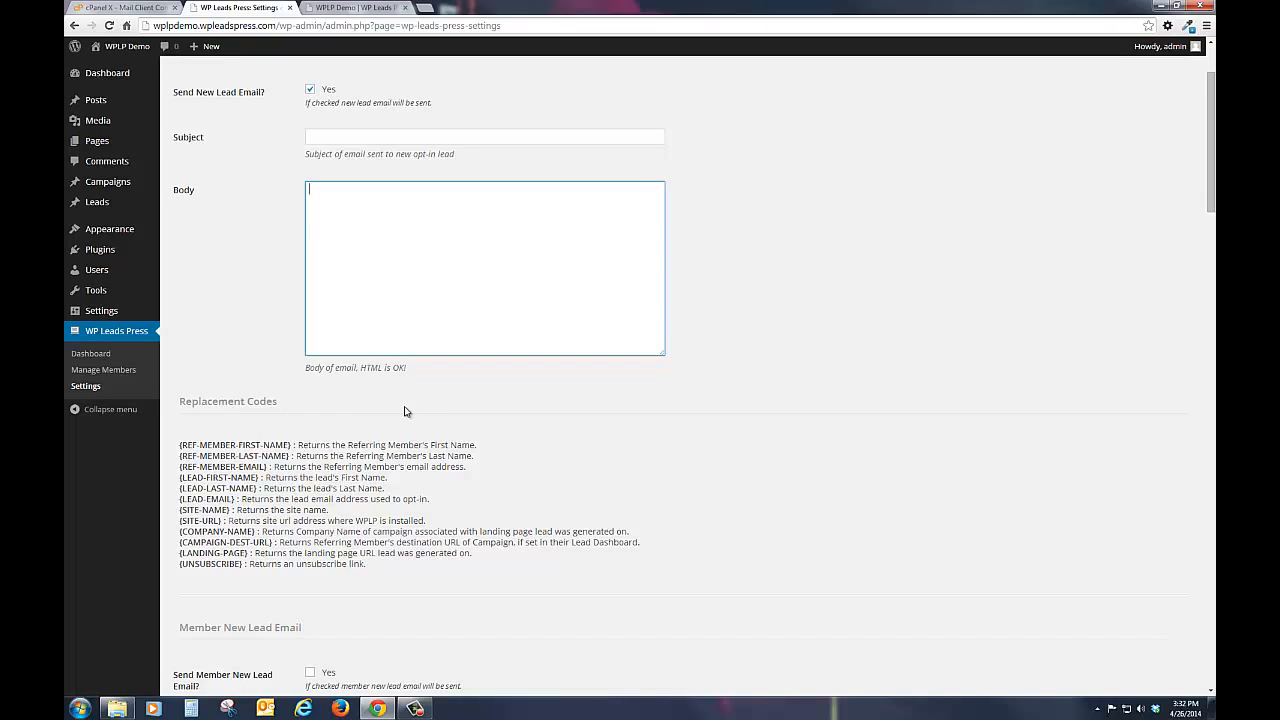
scroll(491, 456, "down", 3)
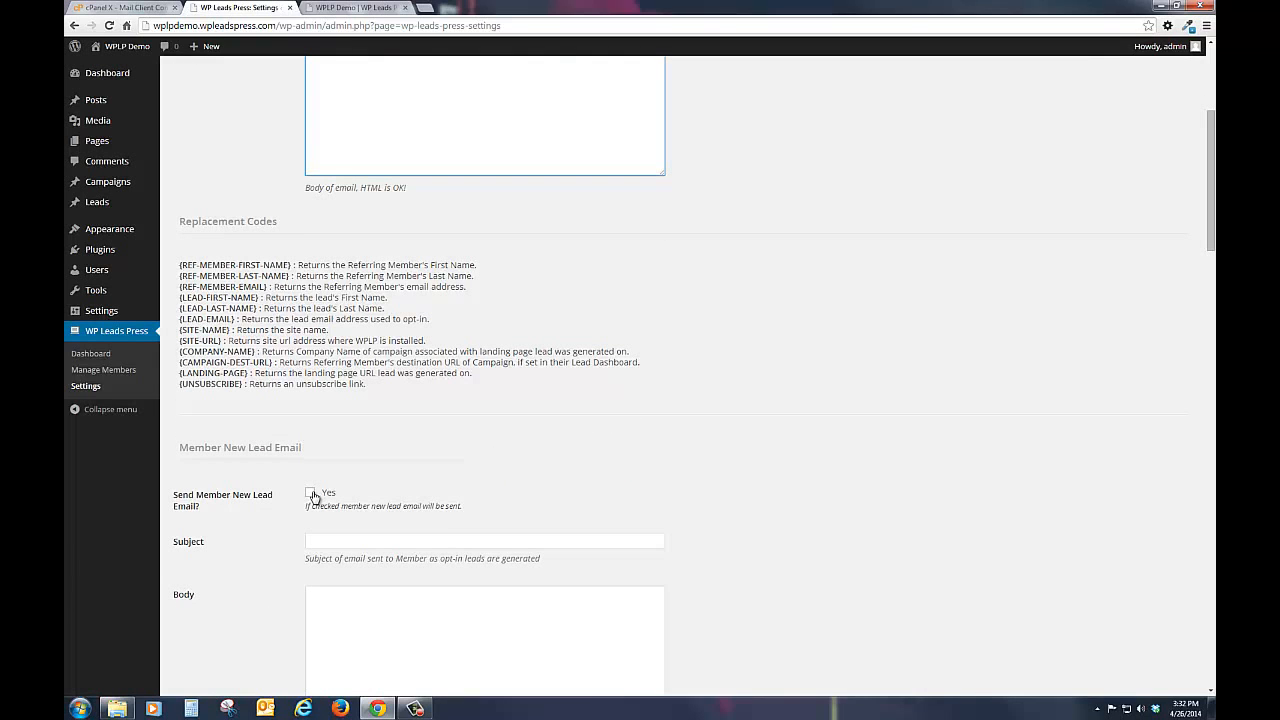
left_click(311, 494)
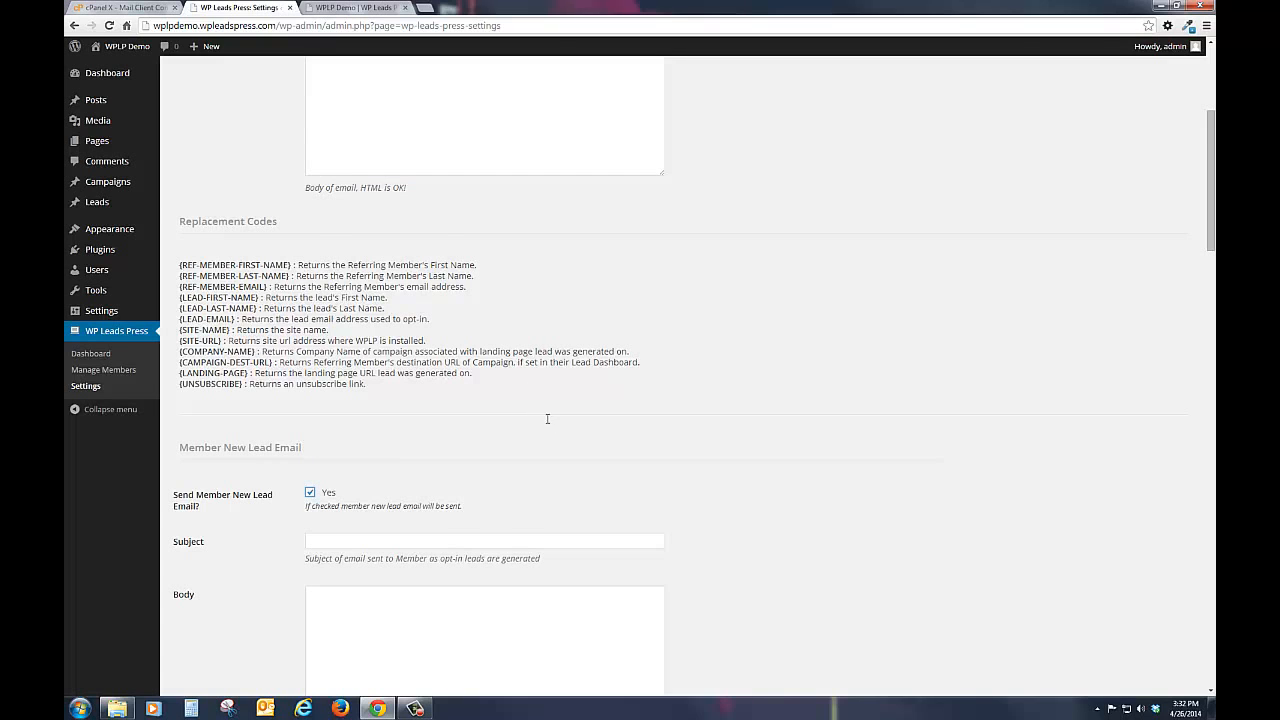
Step: Enable sending of the New Member Welcome Email and the Lead Upgraded To Member Email
scroll(540, 415, "down", 3)
scroll(361, 504, "down", 3)
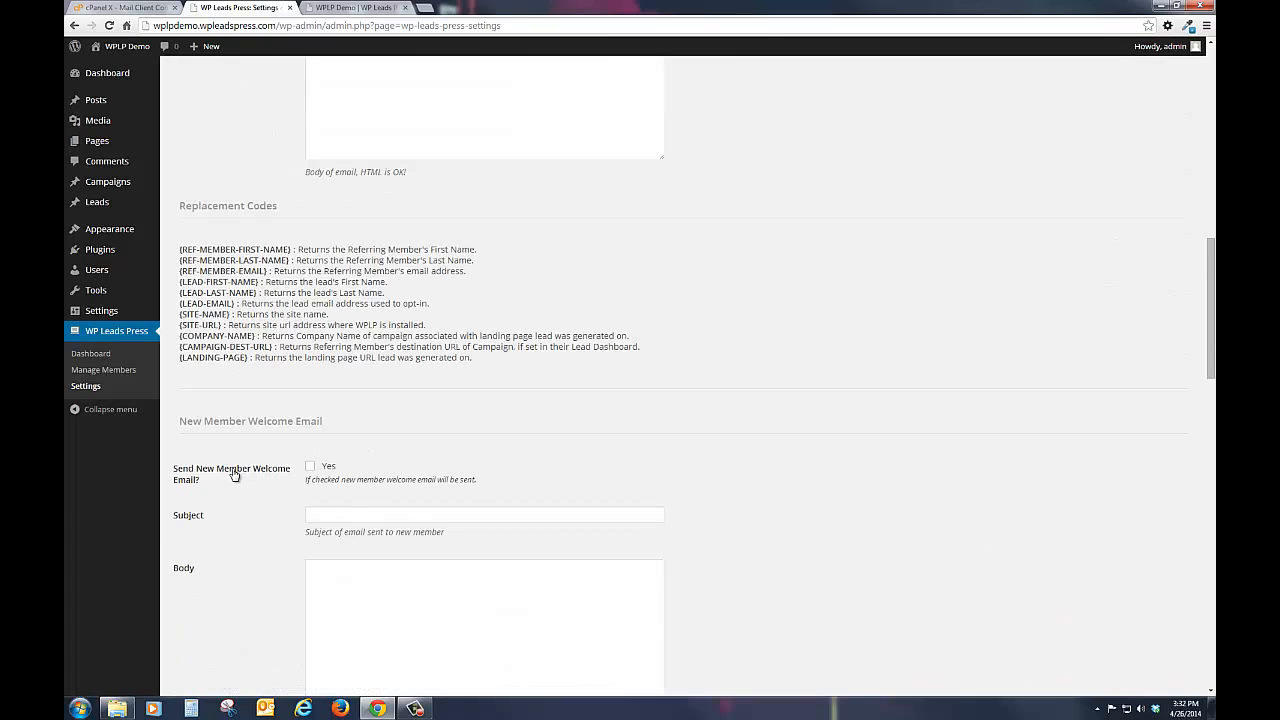
left_click(310, 466)
scroll(255, 553, "down", 7)
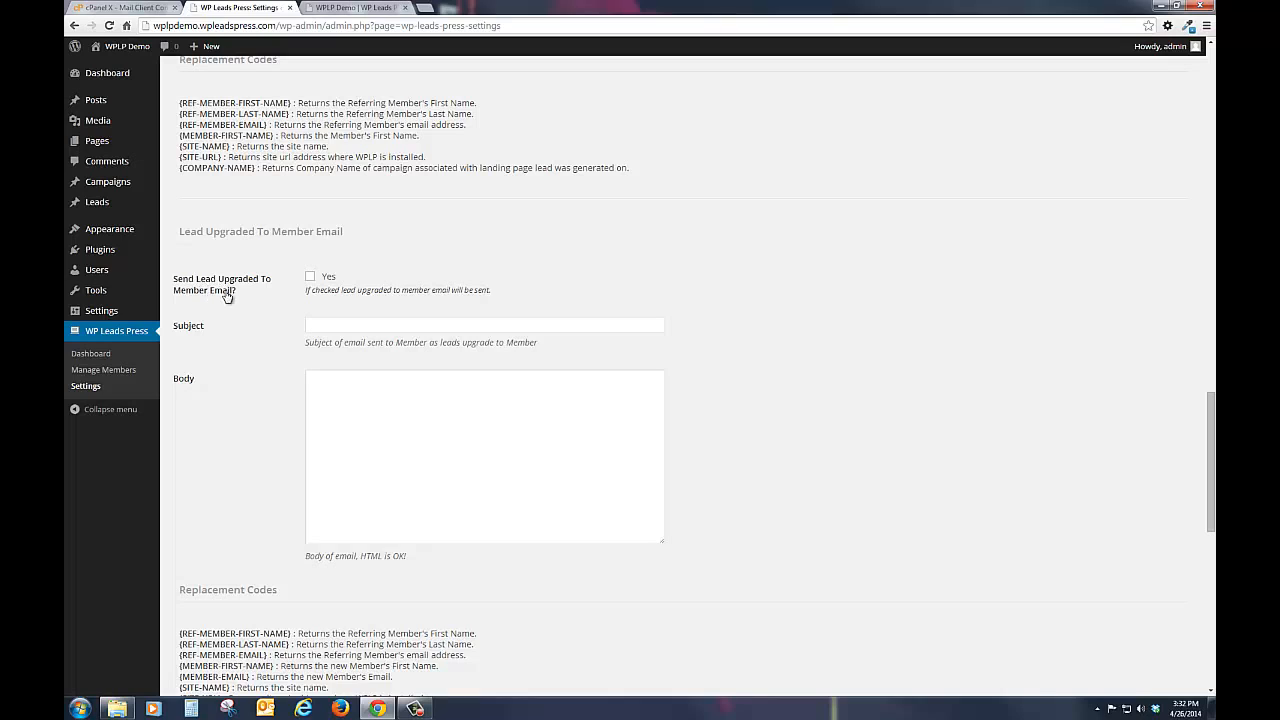
left_click(311, 277)
Step: Enable sending of the Set Your Affiliate ID Email and save the System Emails settings
scroll(253, 471, "down", 4)
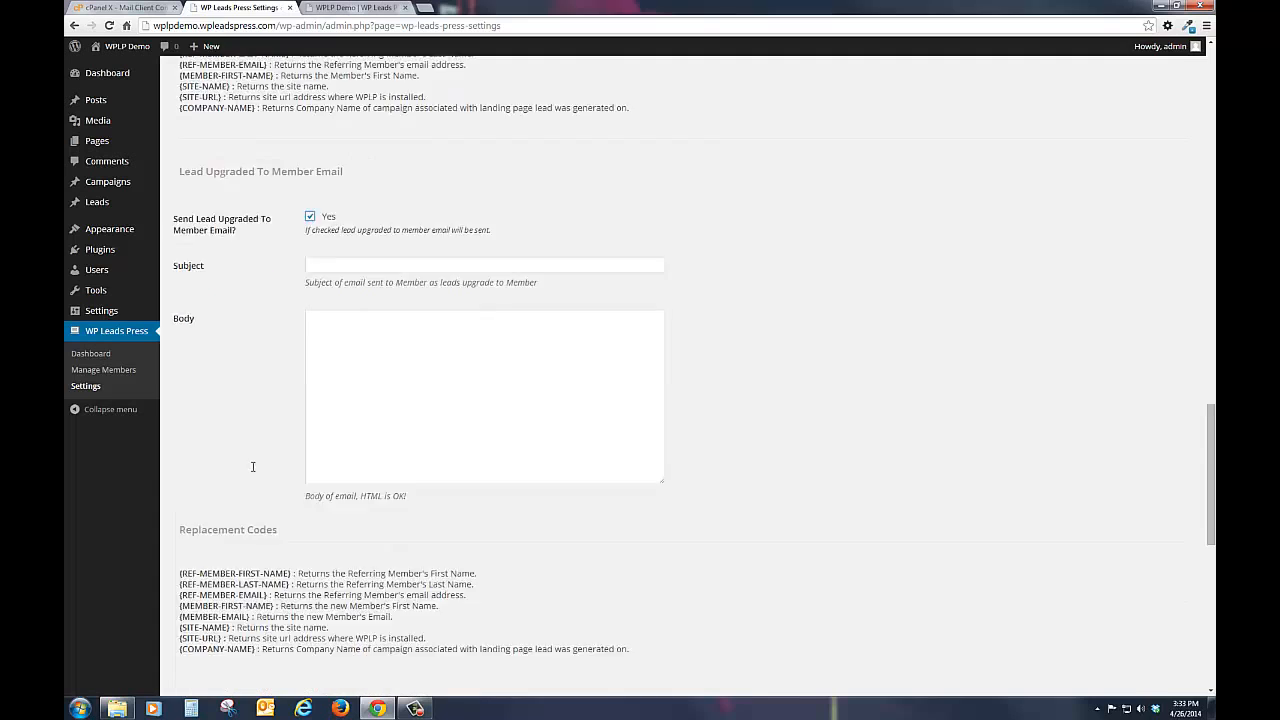
scroll(253, 487, "down", 1)
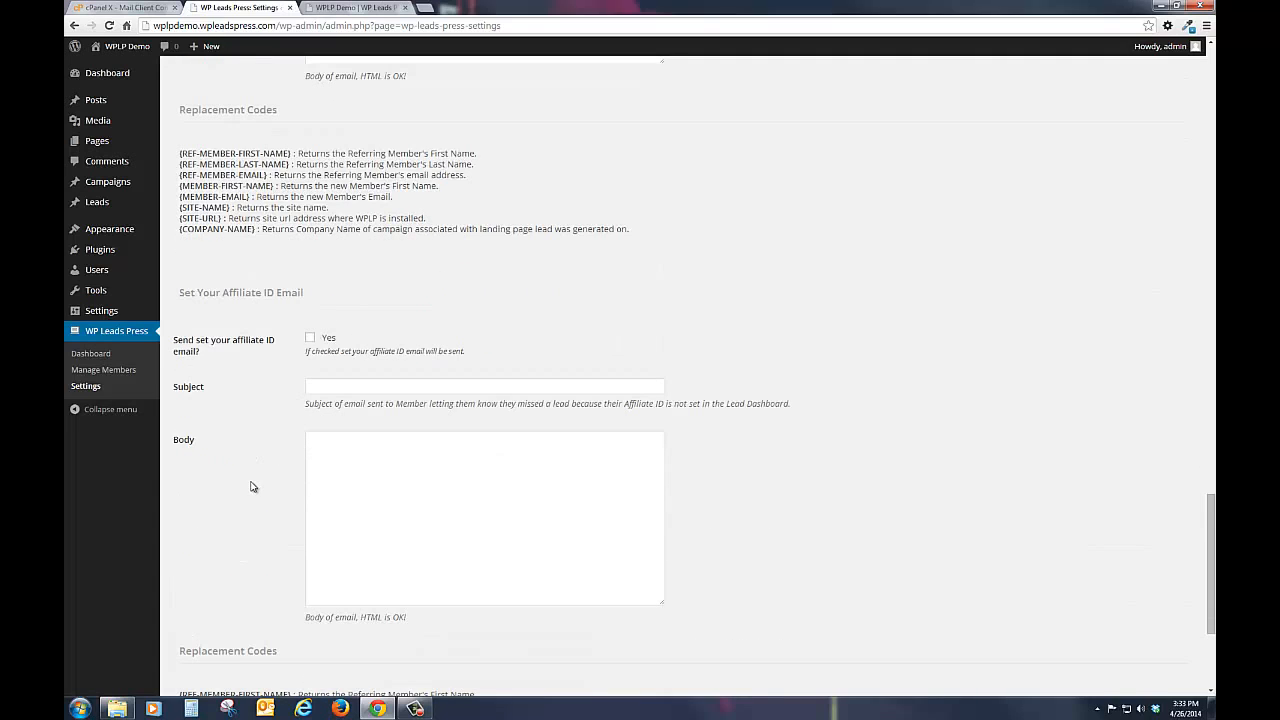
left_click(311, 339)
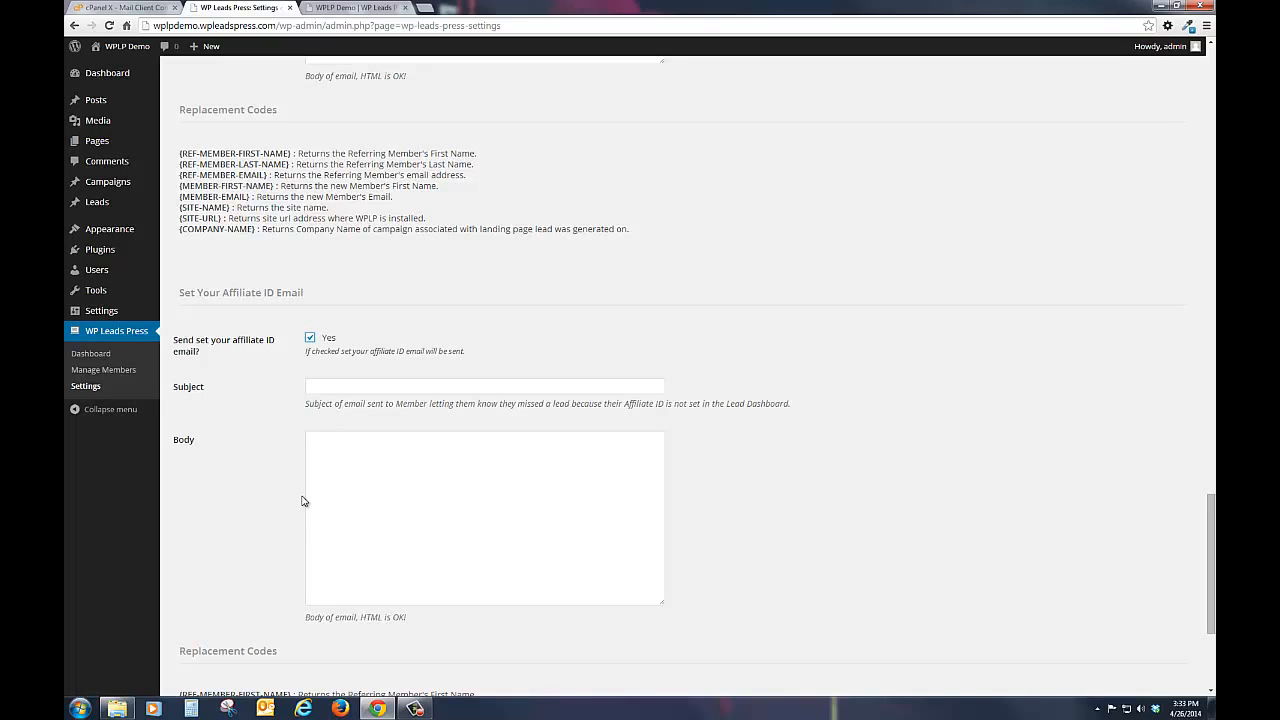
scroll(300, 505, "down", 2)
scroll(296, 525, "down", 1)
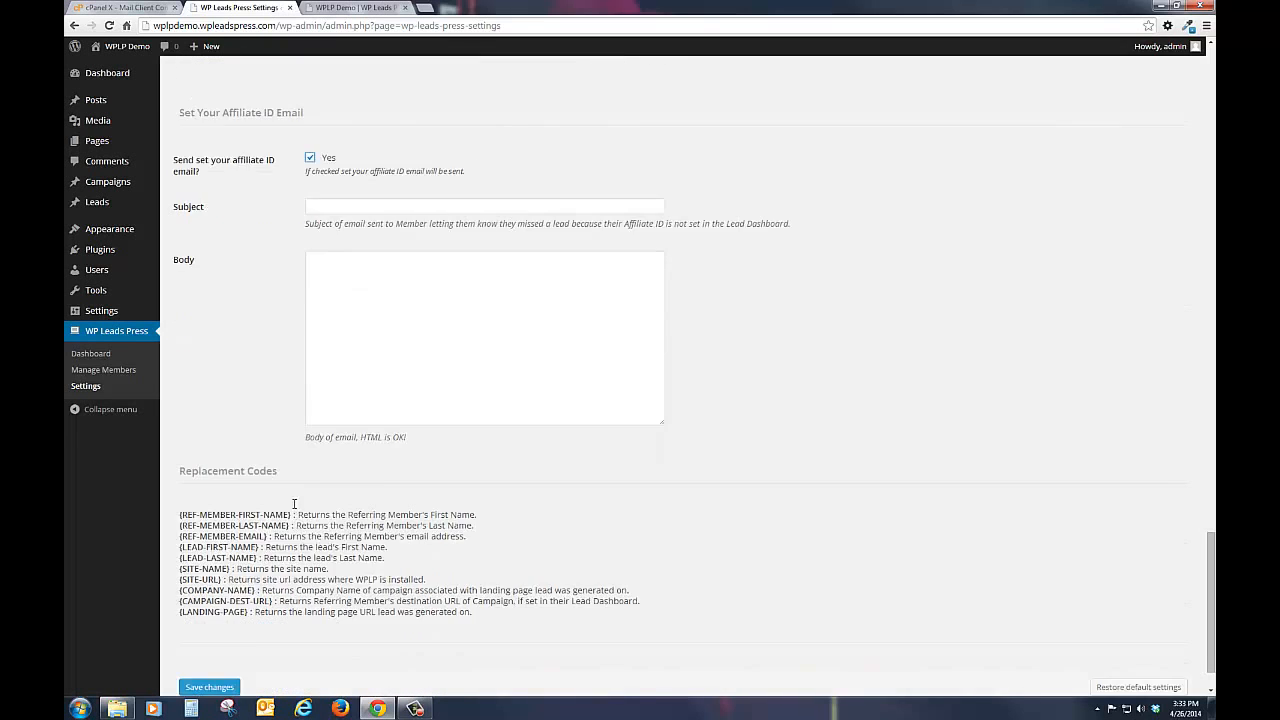
scroll(243, 606, "up", 3)
scroll(243, 608, "down", 3)
scroll(243, 608, "down", 1)
left_click(205, 627)
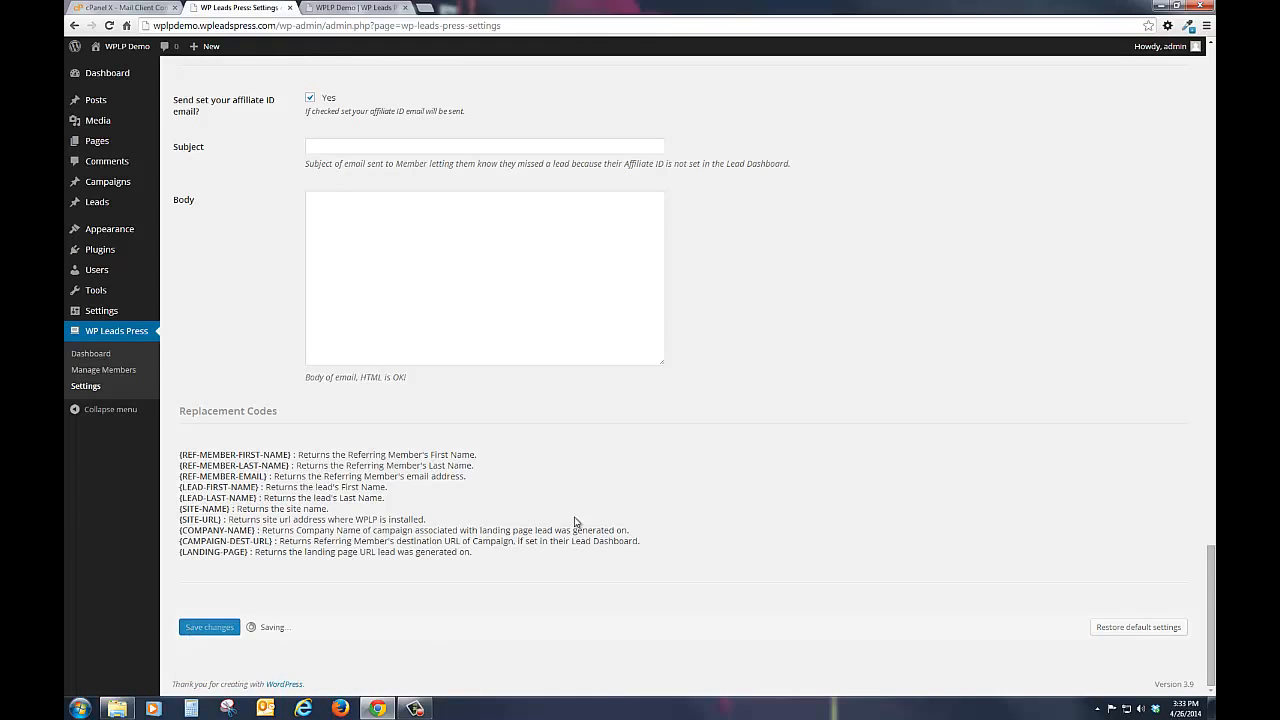
Step: Look back over the System Emails templates and view the PowerPress Email Settings and PowerPress Emails pages
scroll(573, 522, "up", 10)
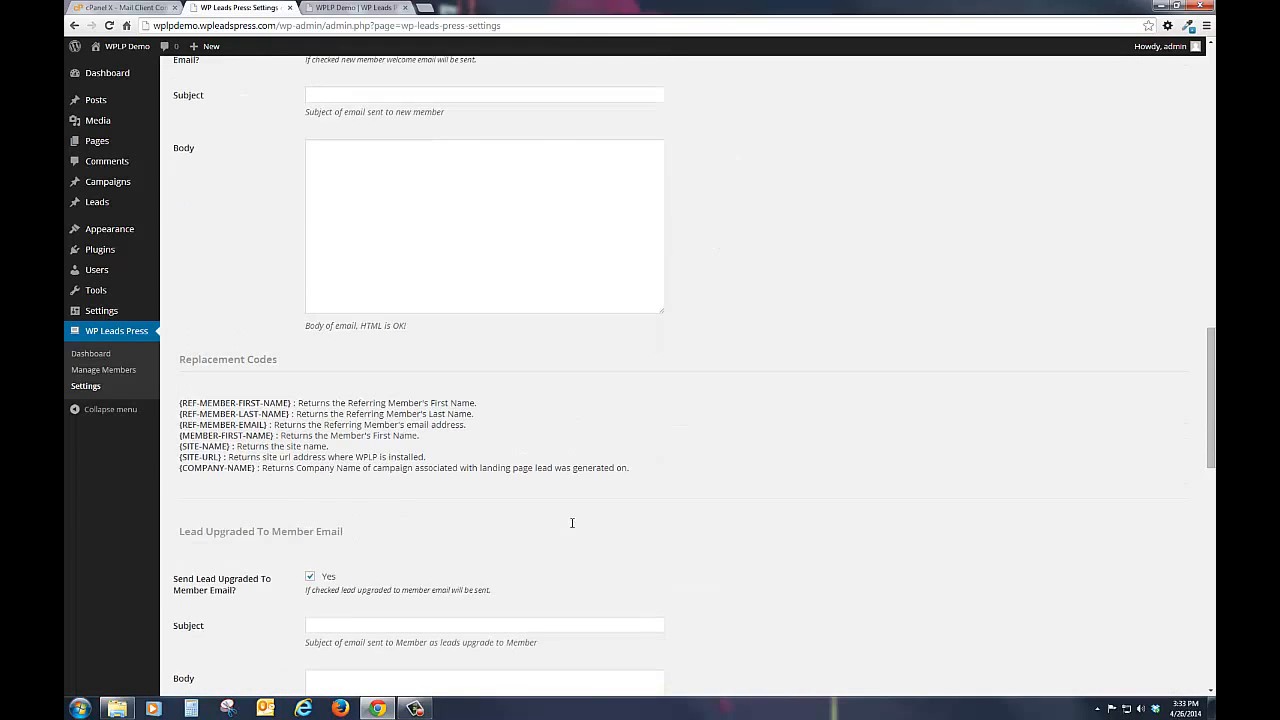
scroll(572, 522, "up", 15)
scroll(379, 414, "up", 1)
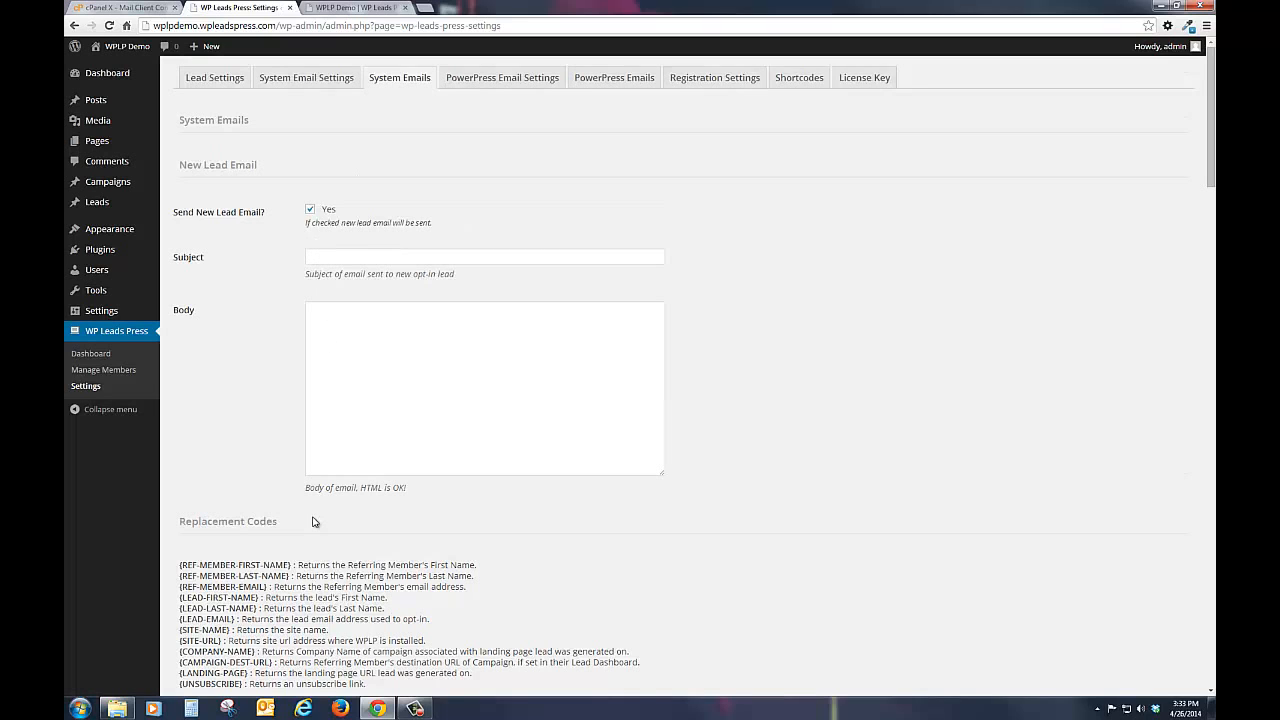
scroll(317, 522, "down", 3)
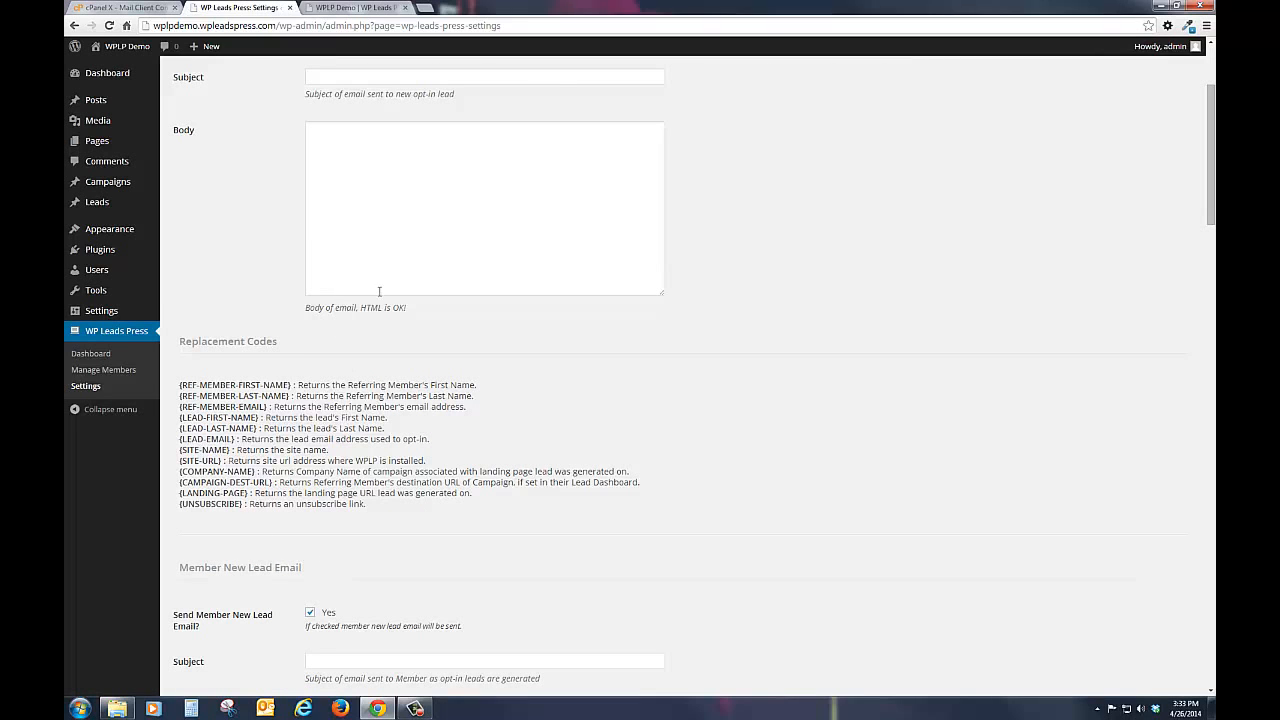
scroll(403, 370, "up", 3)
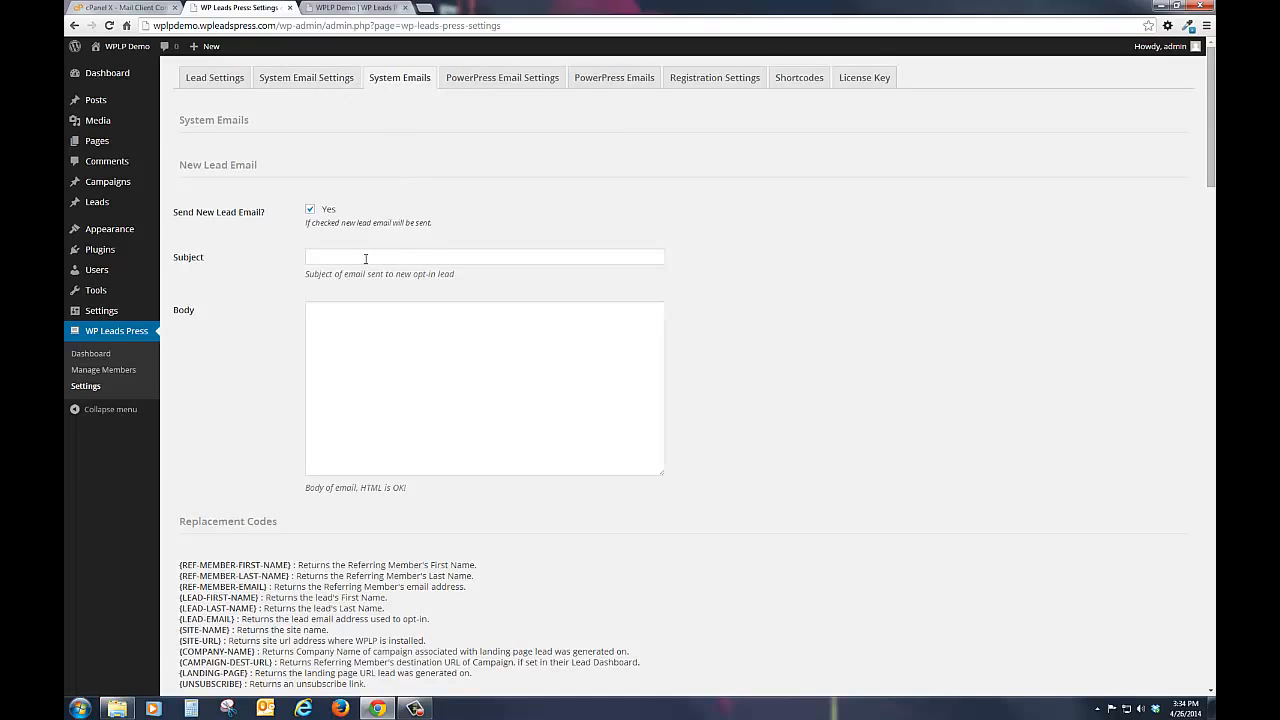
left_click(510, 80)
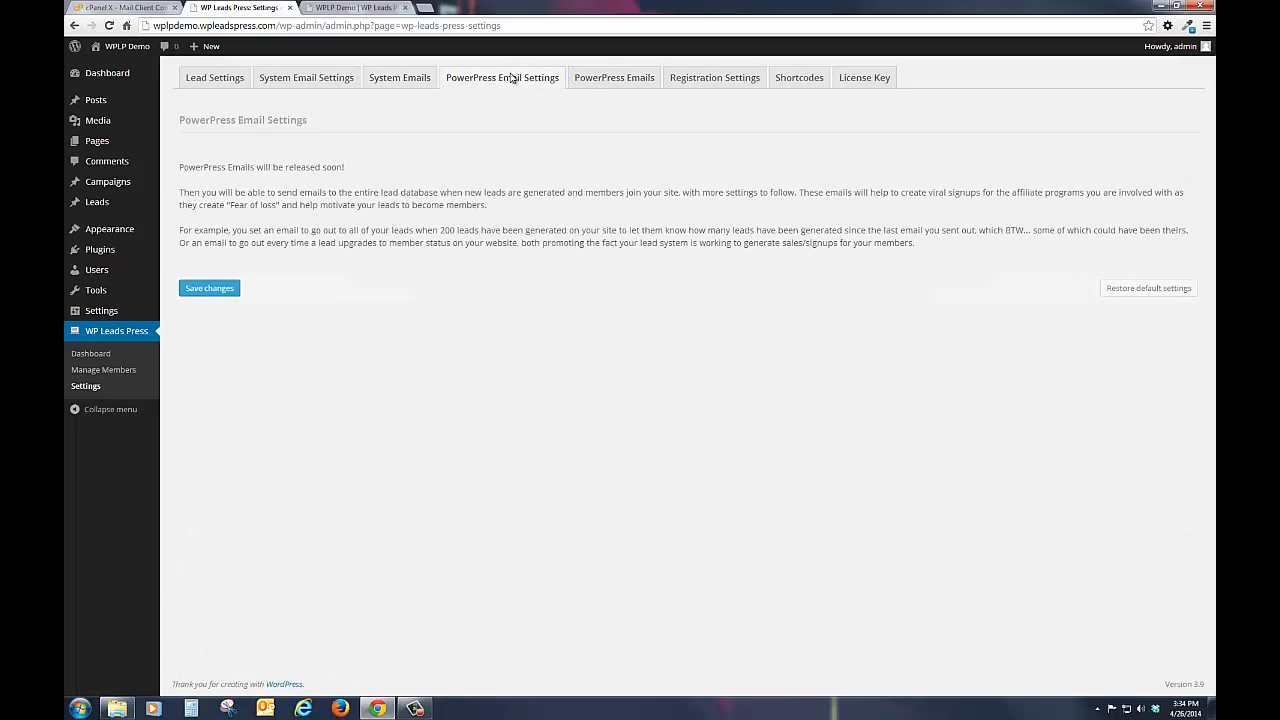
left_click(609, 82)
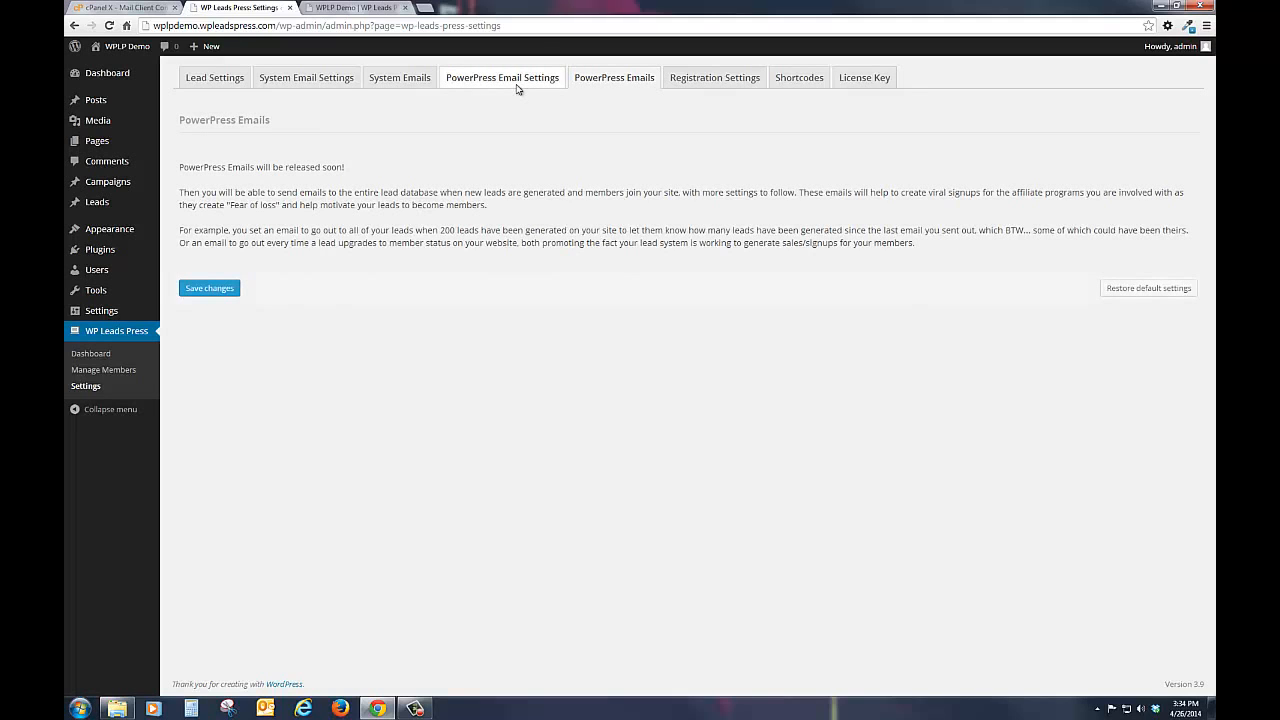
left_click(517, 89)
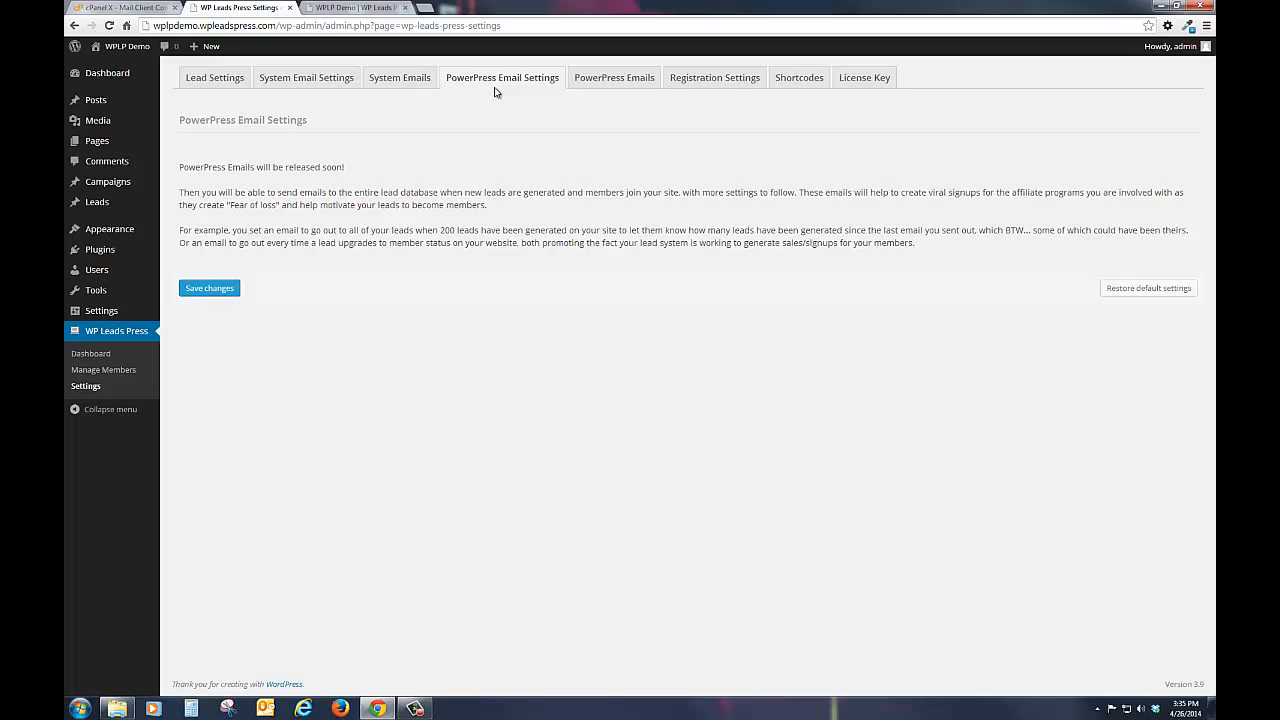
Step: In the Registration Settings, require a code for member registration, enter the registration code, and save the changes
left_click(698, 85)
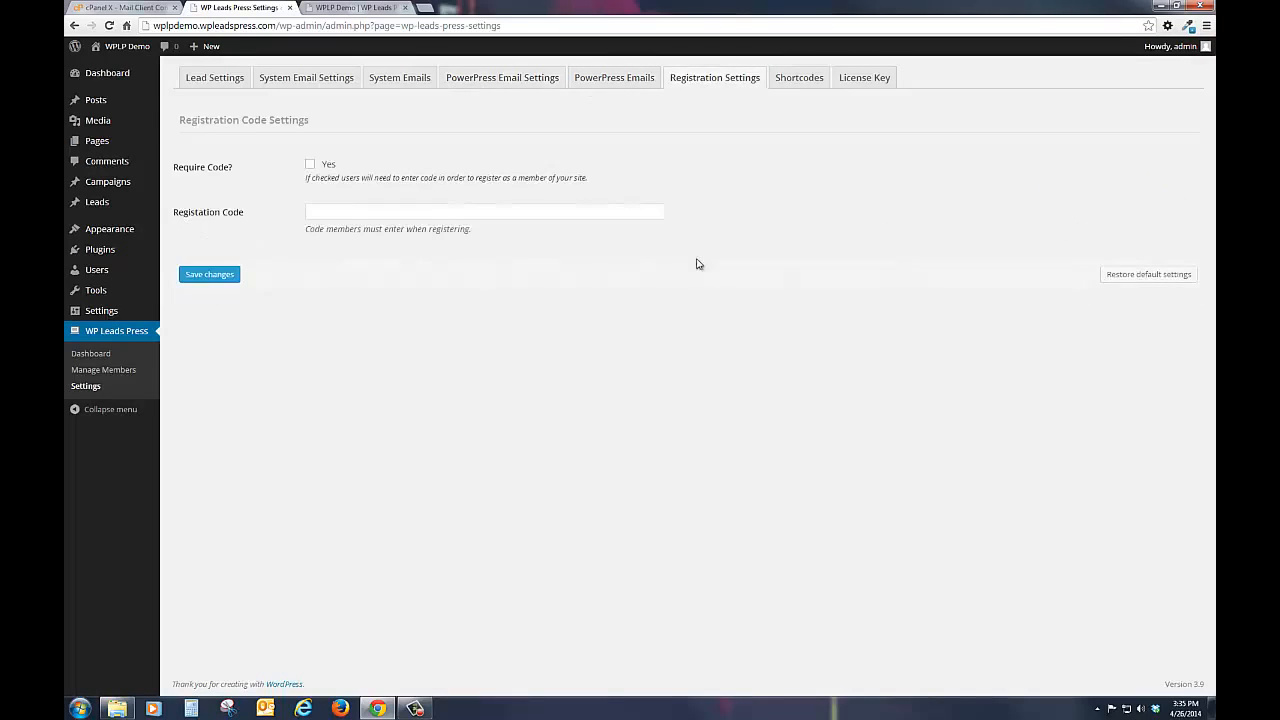
left_click(311, 165)
left_click(350, 214)
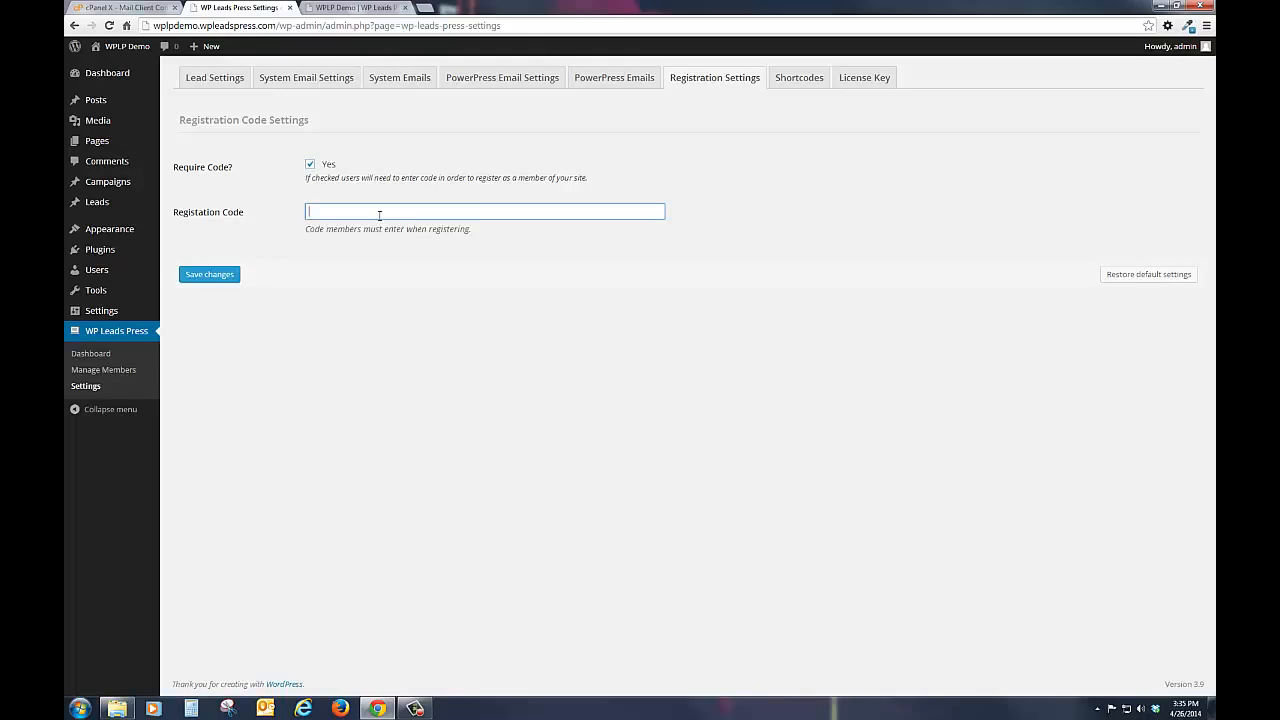
left_click(218, 279)
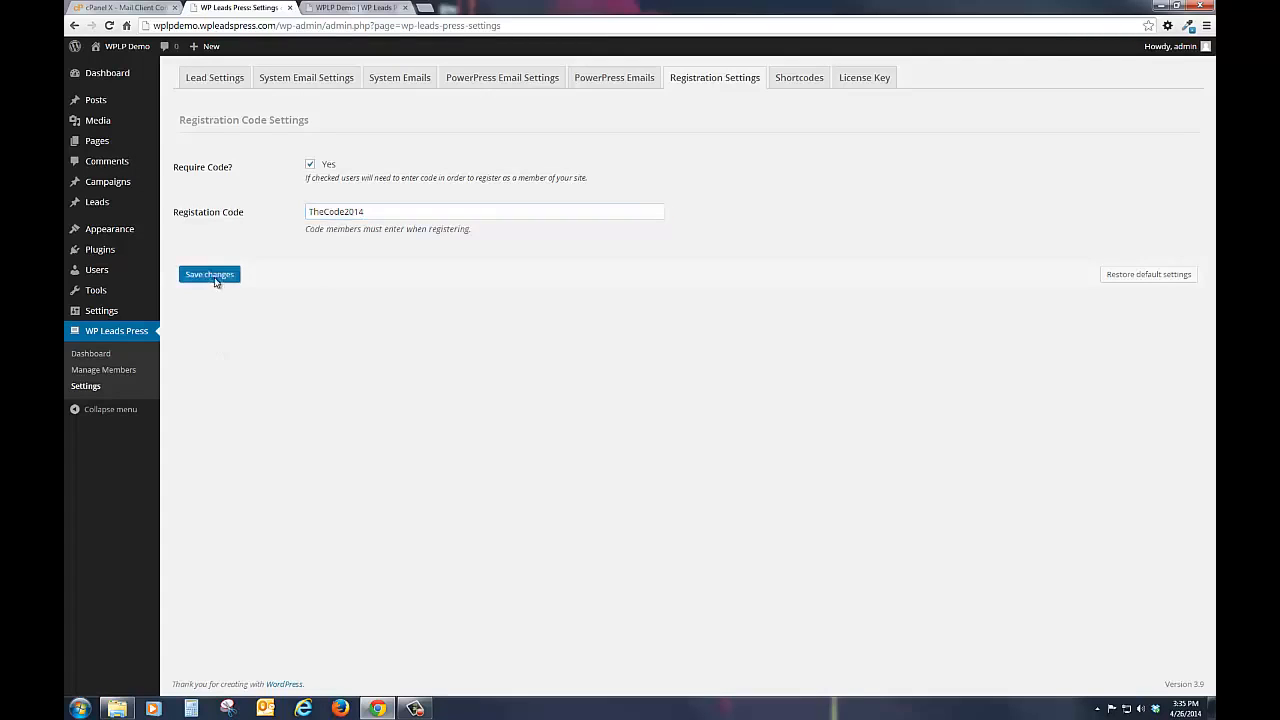
left_click(371, 214)
left_click_drag(371, 214, 294, 214)
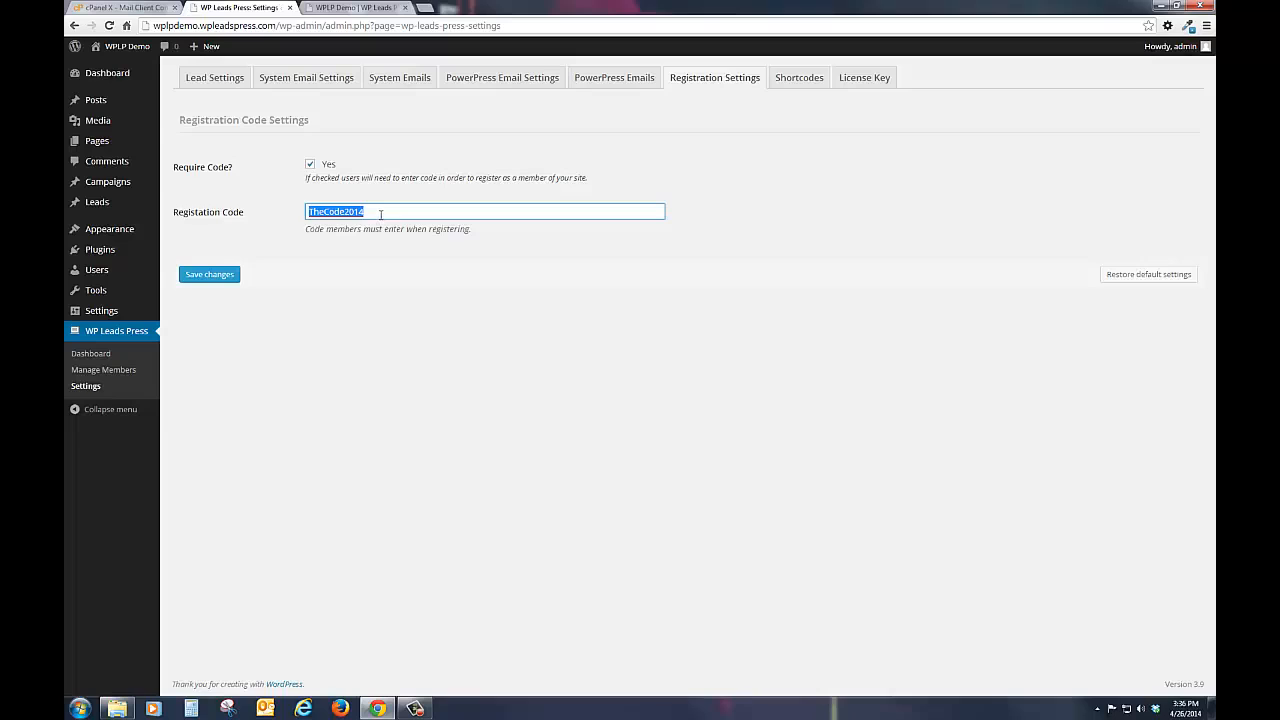
left_click(327, 212)
left_click_drag(380, 209, 260, 207)
Step: Copy the Lead Dashboard shortcode [wplp_dashboard] from the WP Leads Press Shortcodes reference
left_click(799, 78)
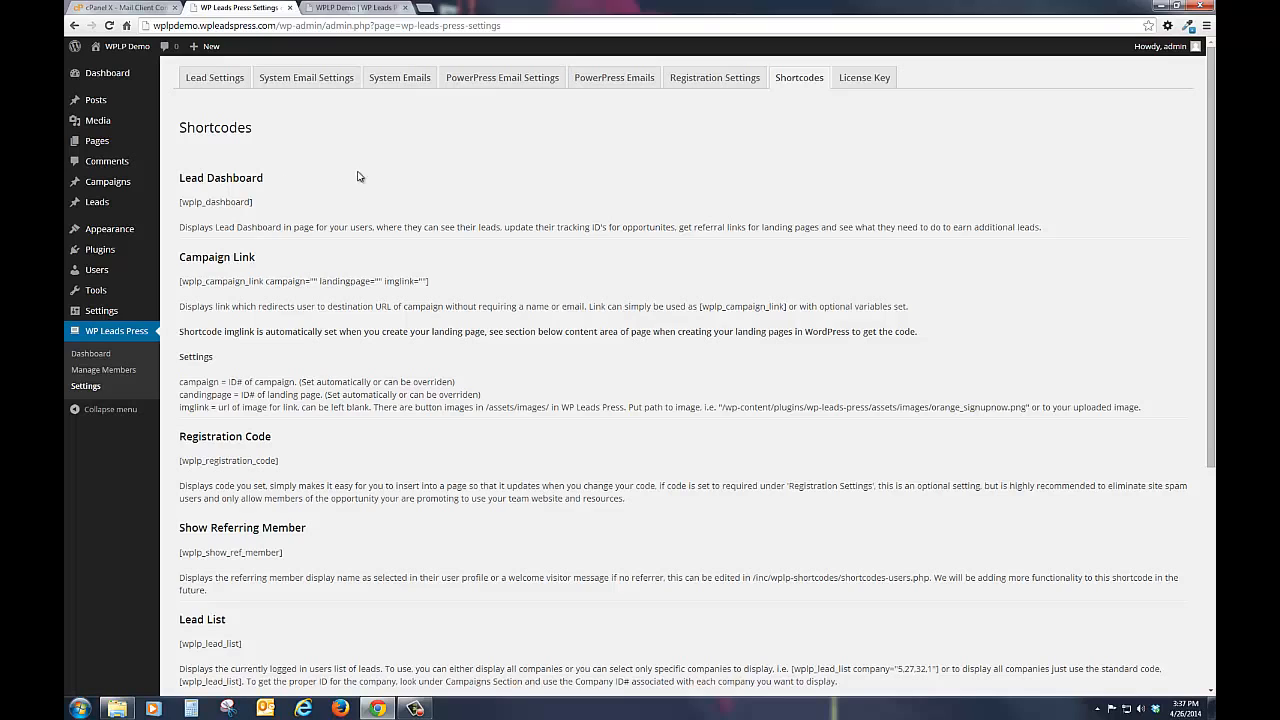
left_click_drag(254, 202, 179, 204)
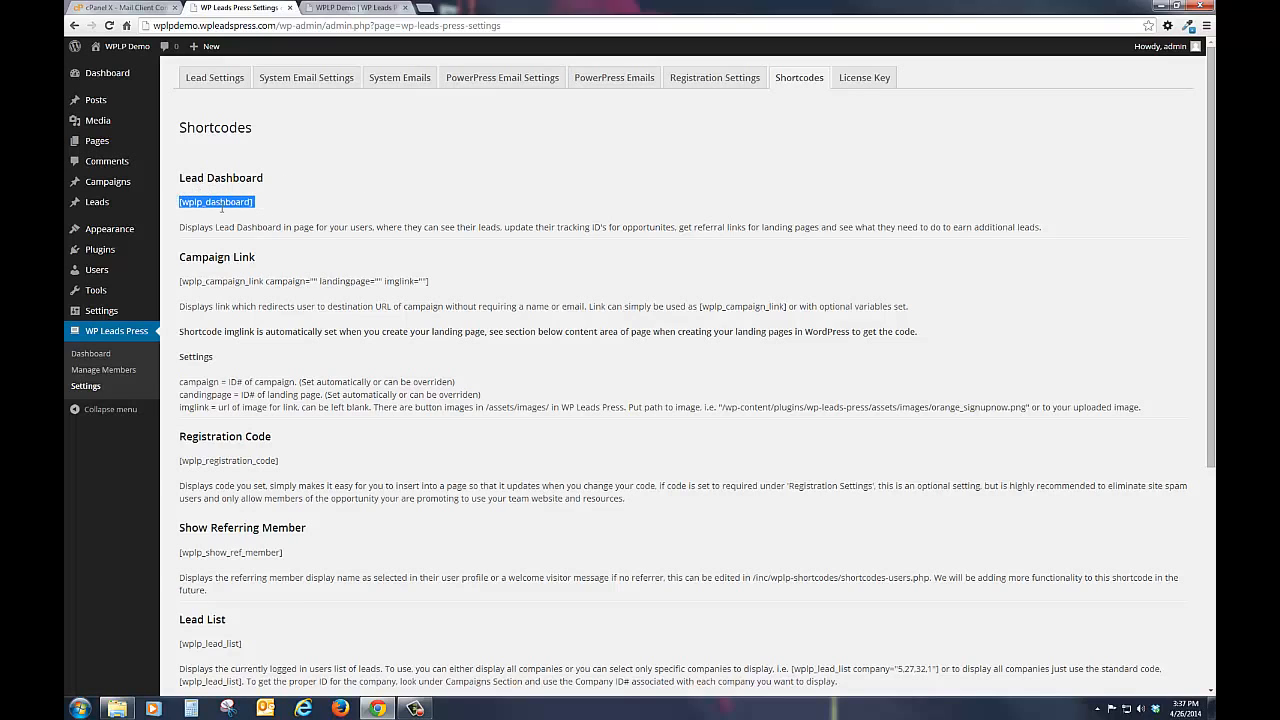
right_click(224, 205)
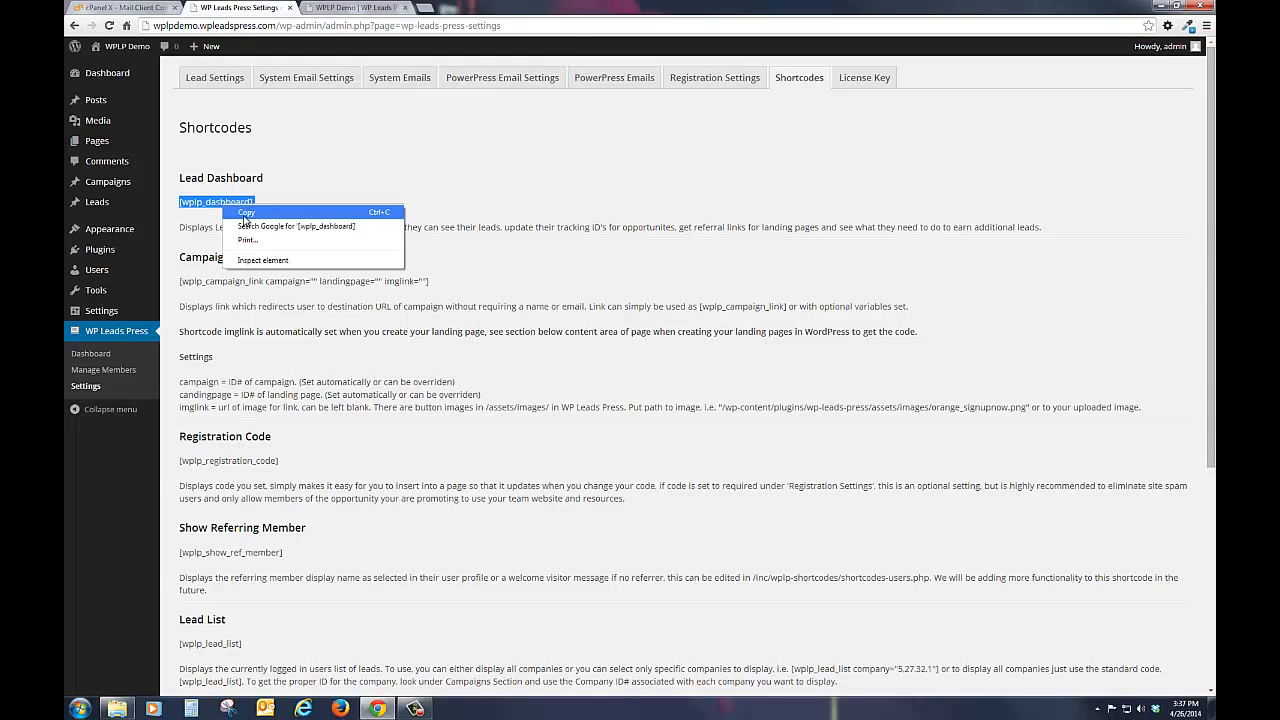
left_click(248, 212)
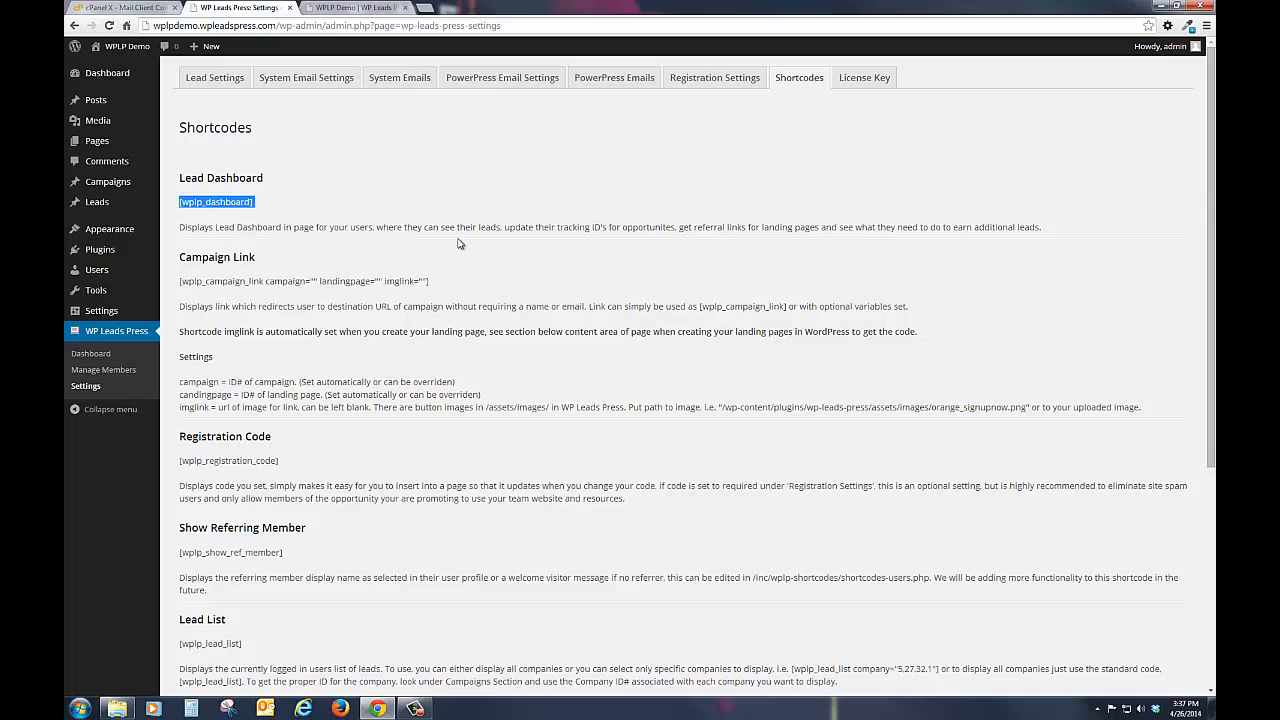
Step: Open the site's Sample Page for editing and replace its sample text with the copied [wplp_dashboard] shortcode
left_click(361, 12)
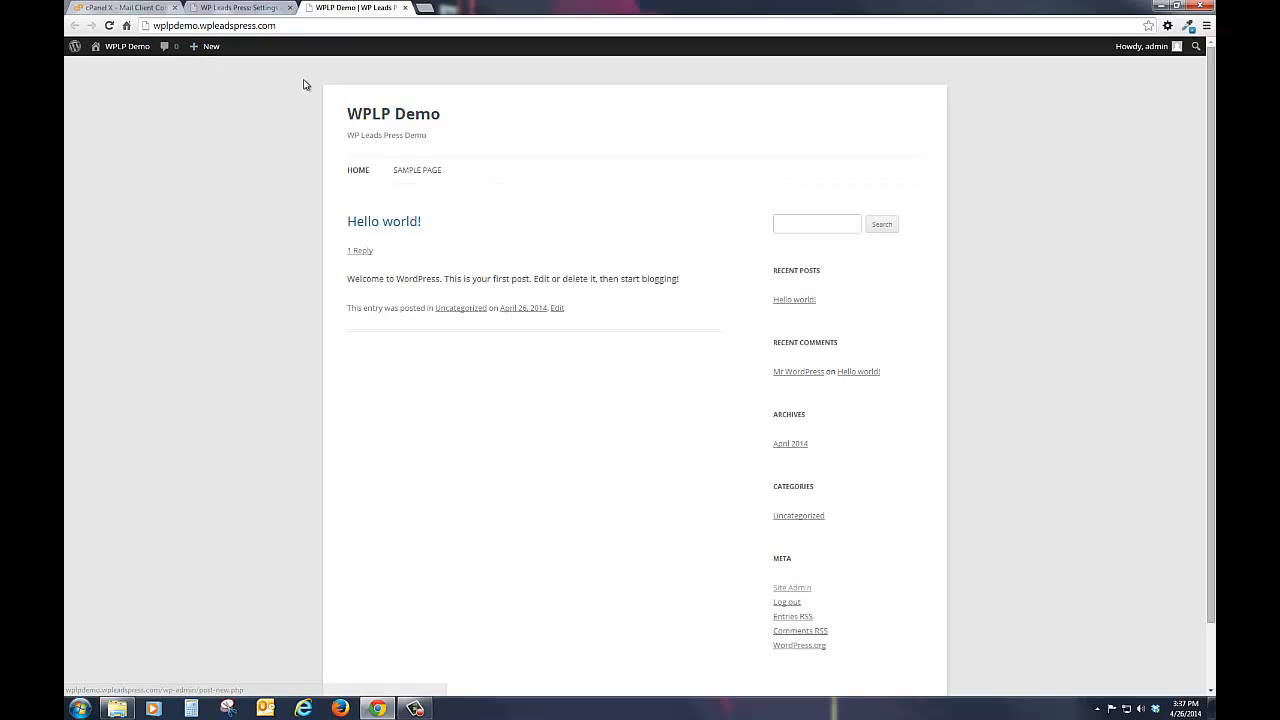
left_click(428, 181)
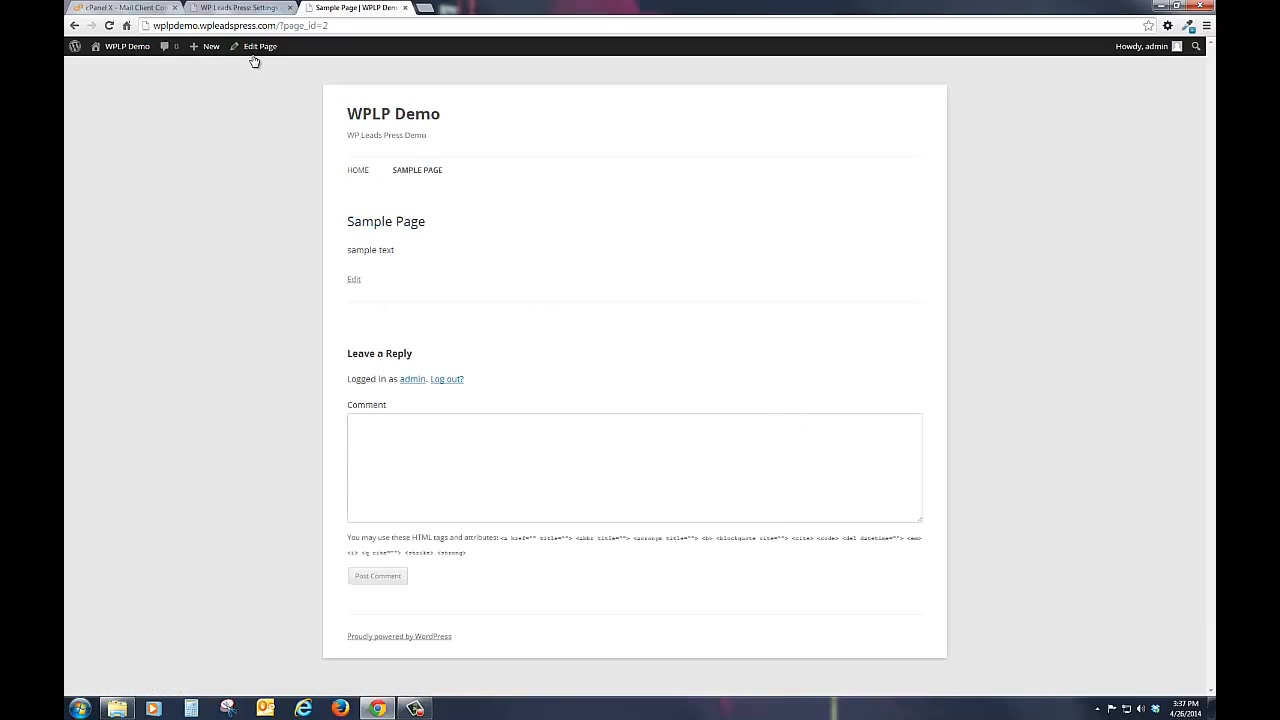
left_click(257, 50)
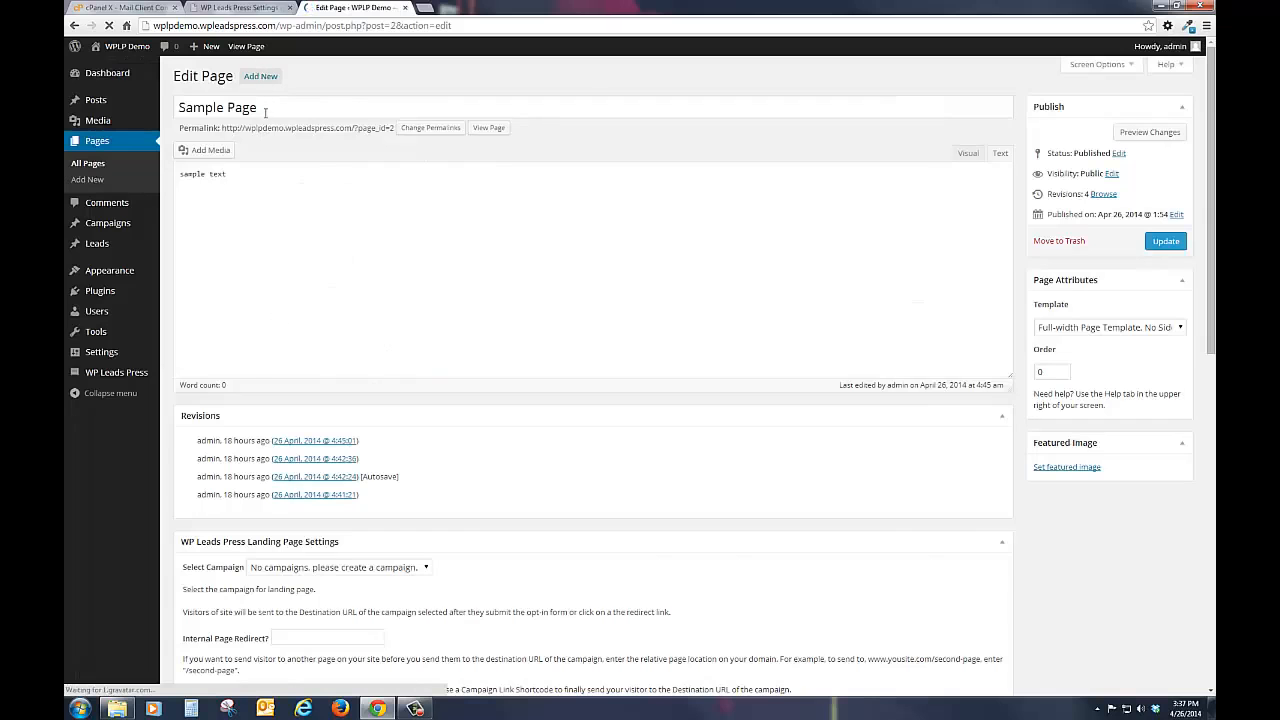
left_click_drag(234, 197, 34, 203)
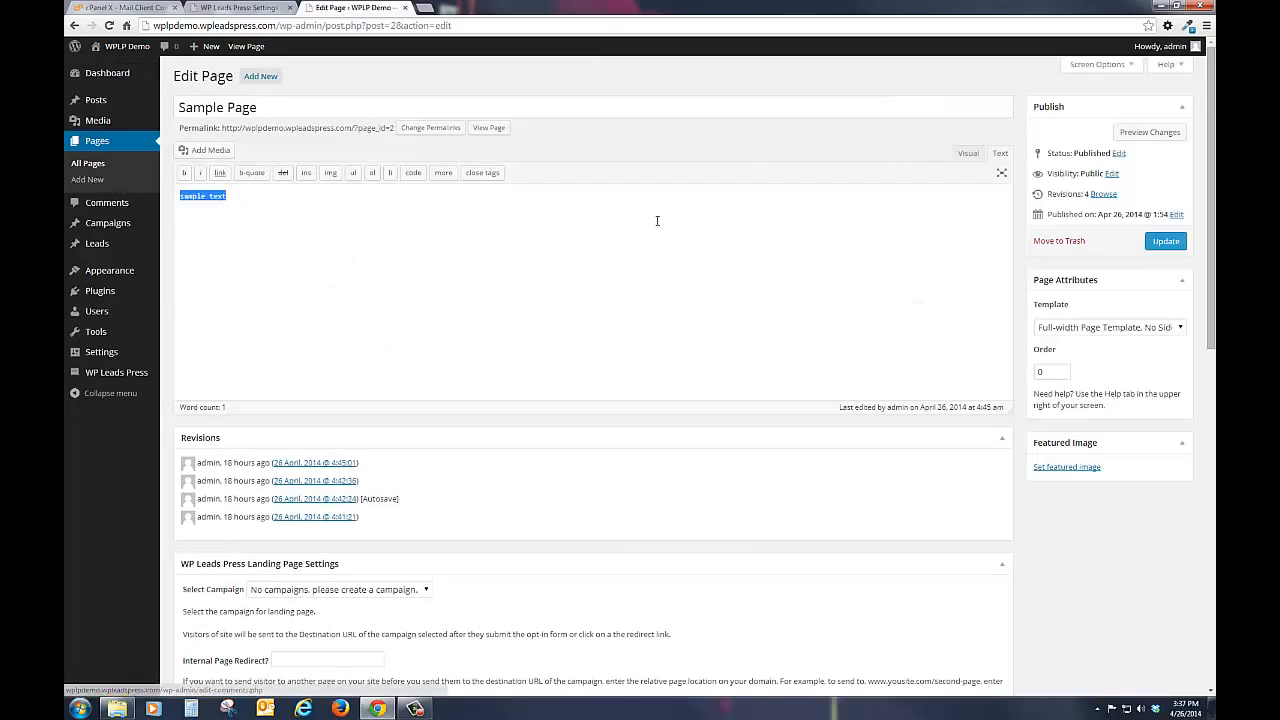
key("ctrl+v")
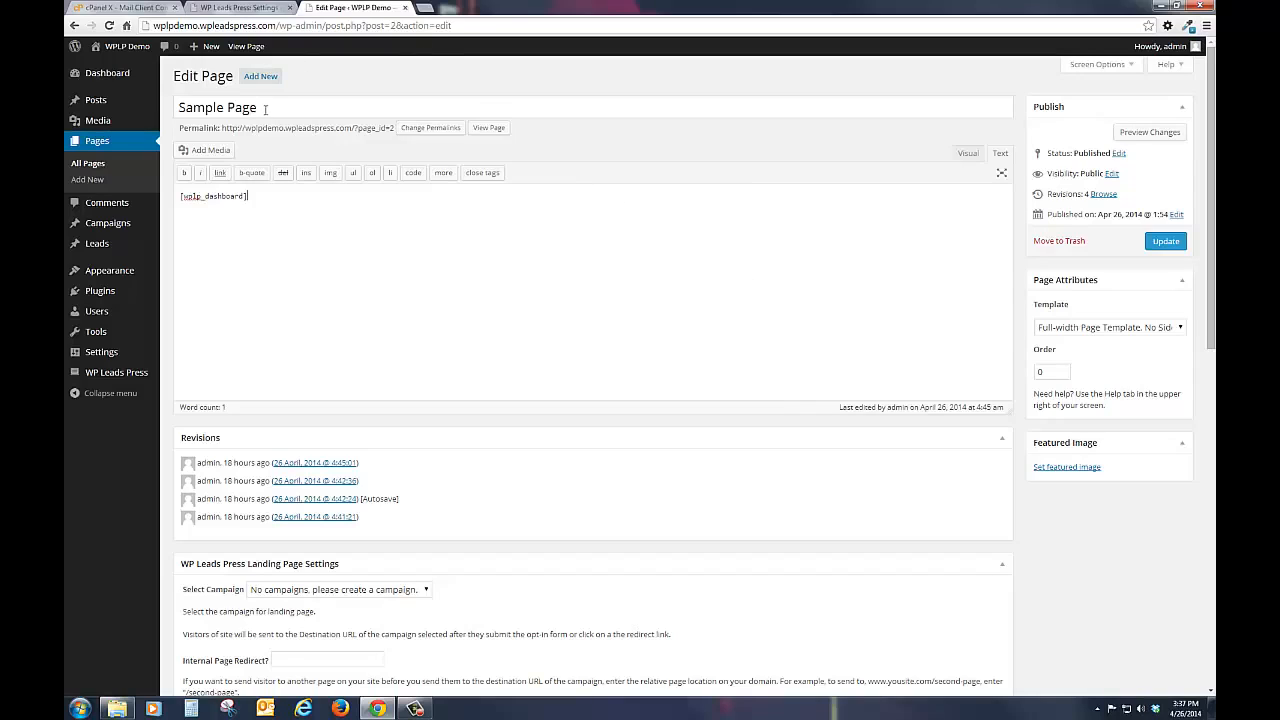
Step: Retitle the page "Lead Dashboard" and update it
left_click_drag(265, 109, 138, 118)
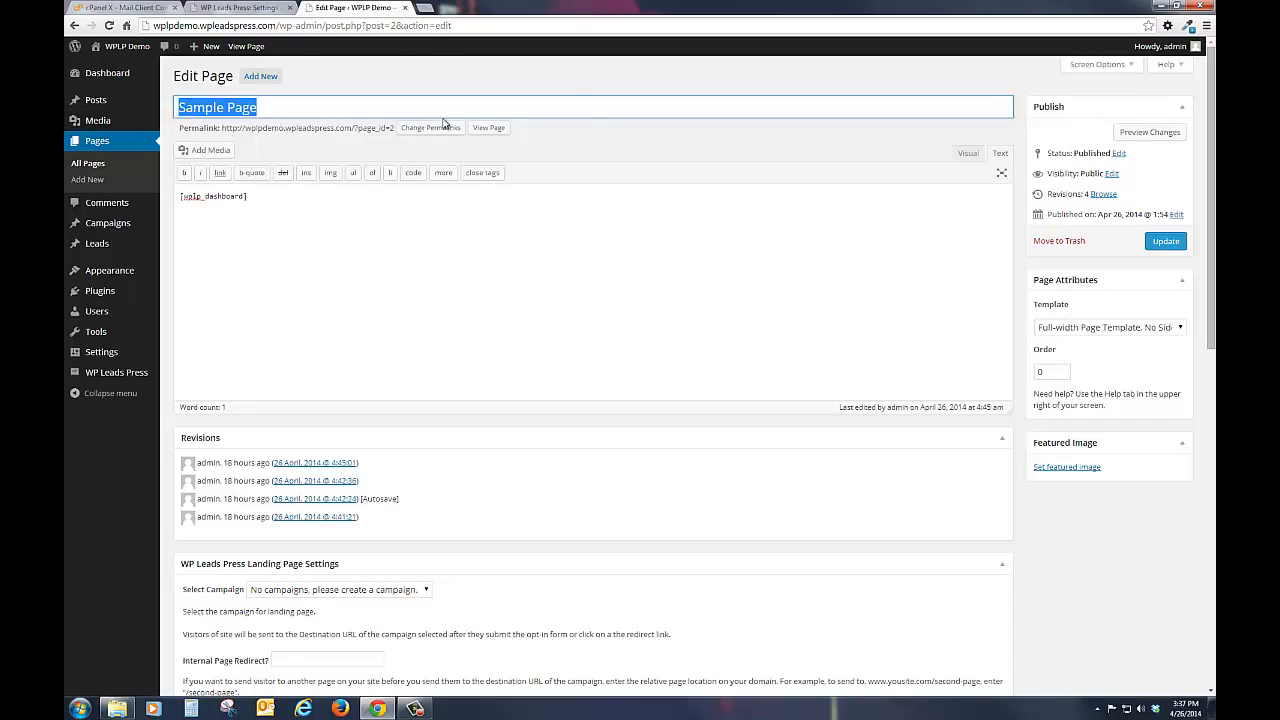
type("Lead D")
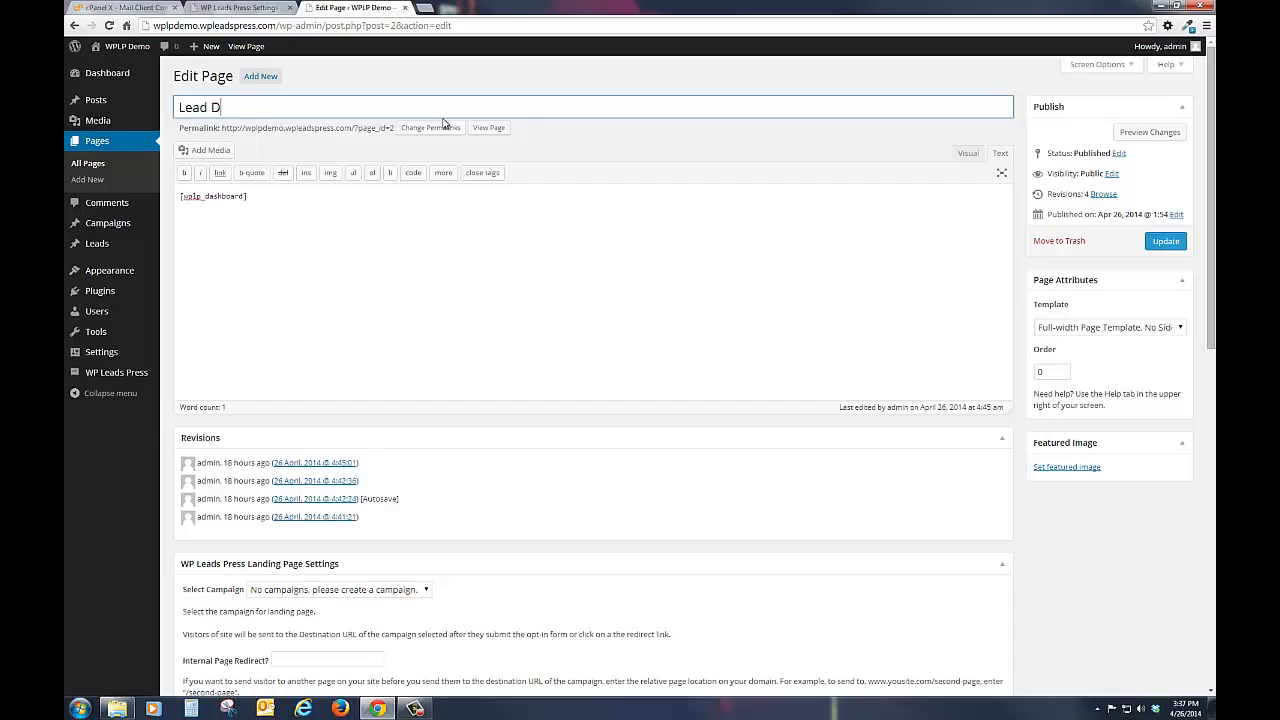
type("ashboard")
left_click(1160, 243)
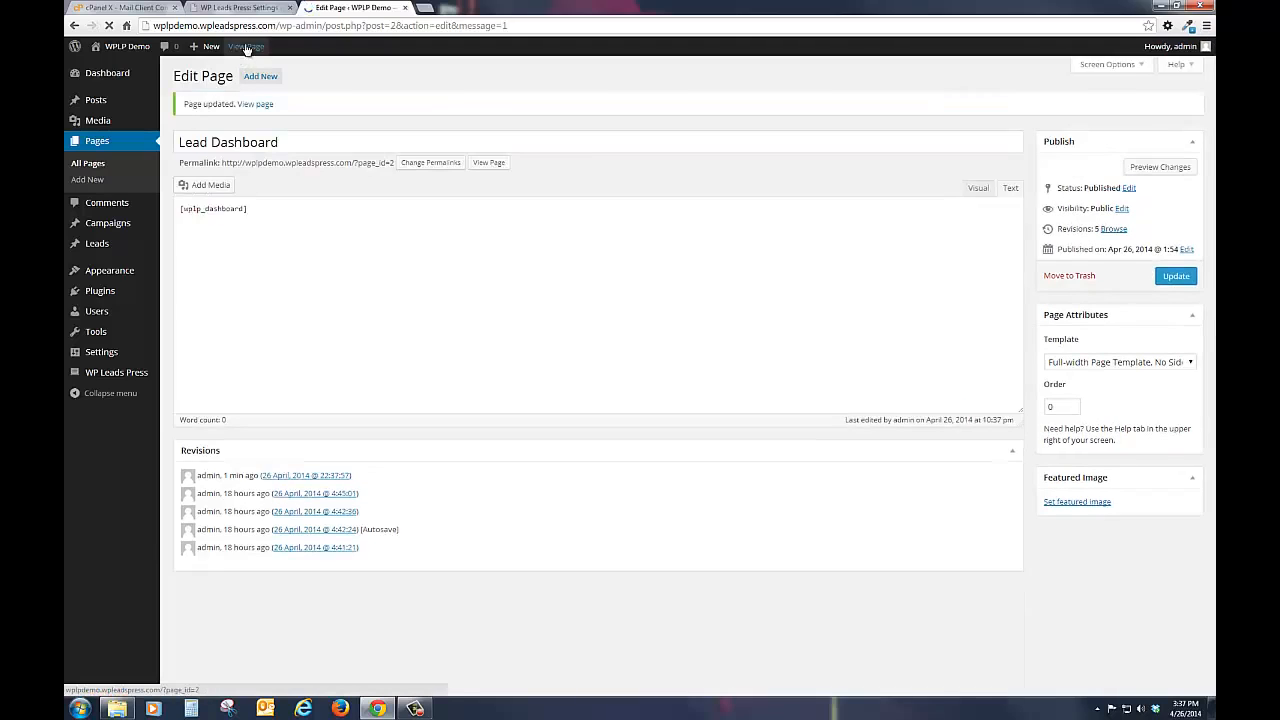
Step: View the updated page in a new tab and examine its Leads, Affiliate Settings, Landing Pages and Bonus Leads sections
right_click(250, 46)
left_click(290, 52)
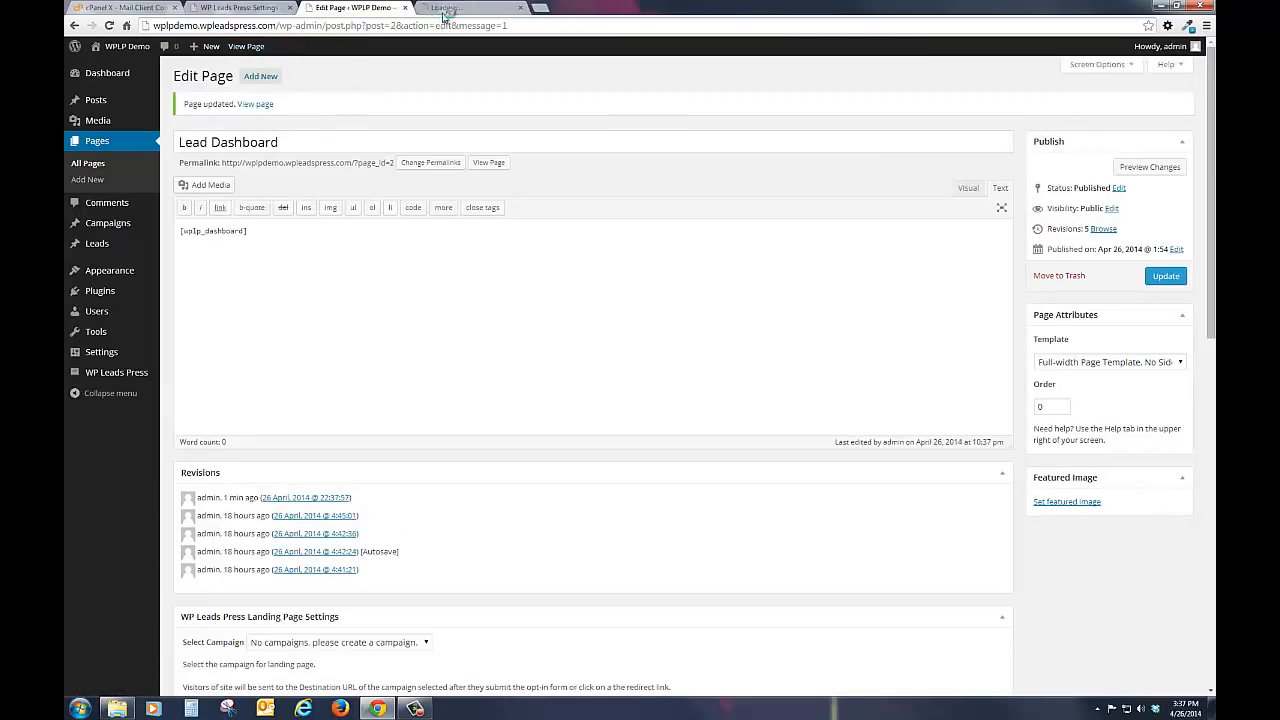
left_click(455, 8)
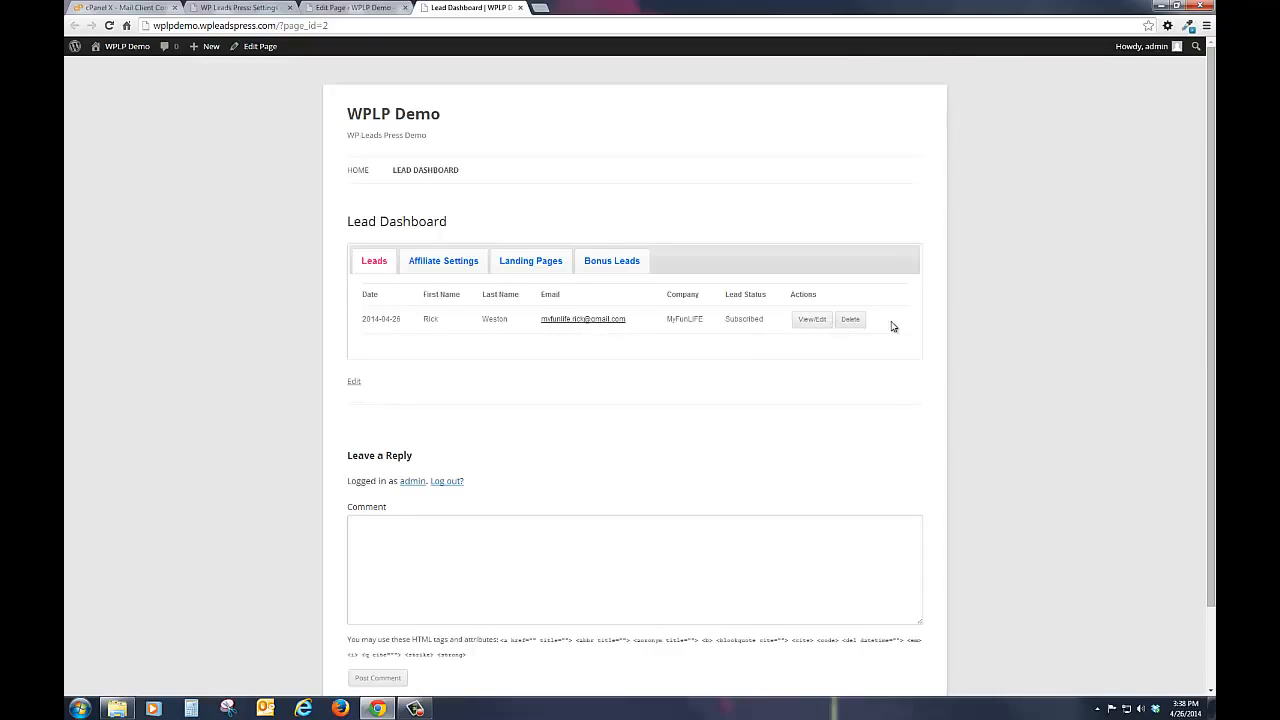
left_click(423, 264)
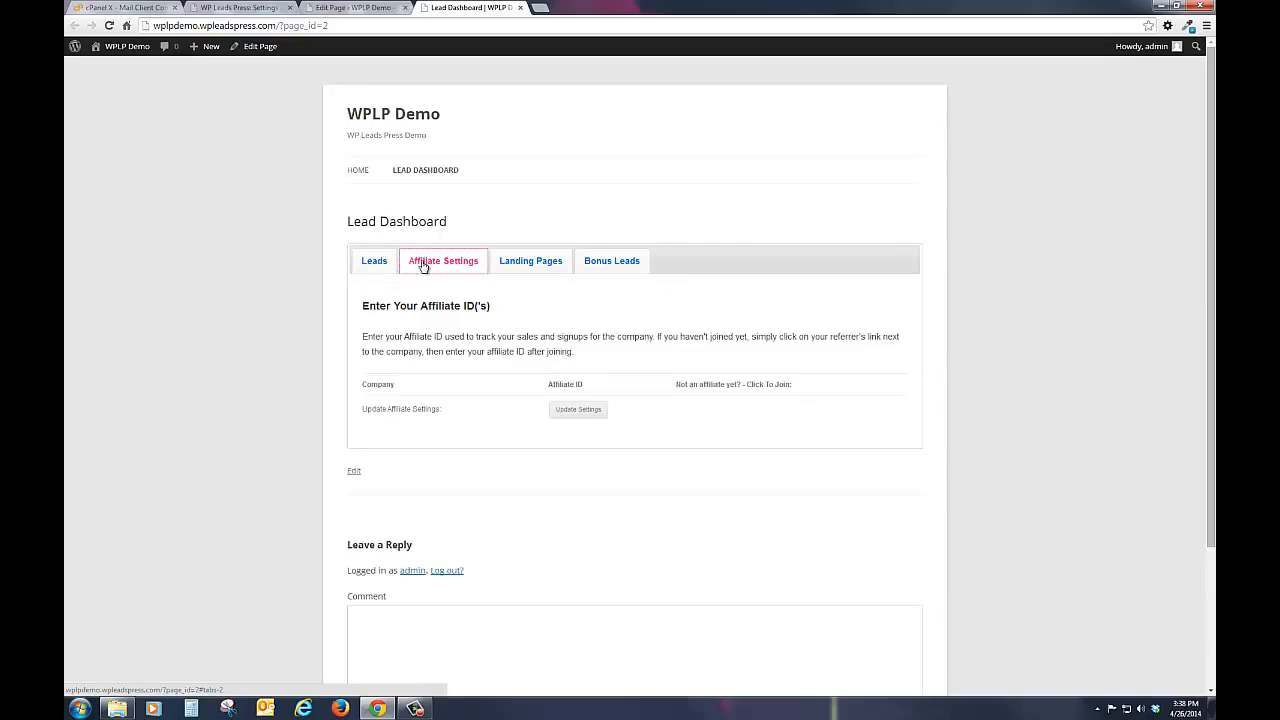
left_click(520, 262)
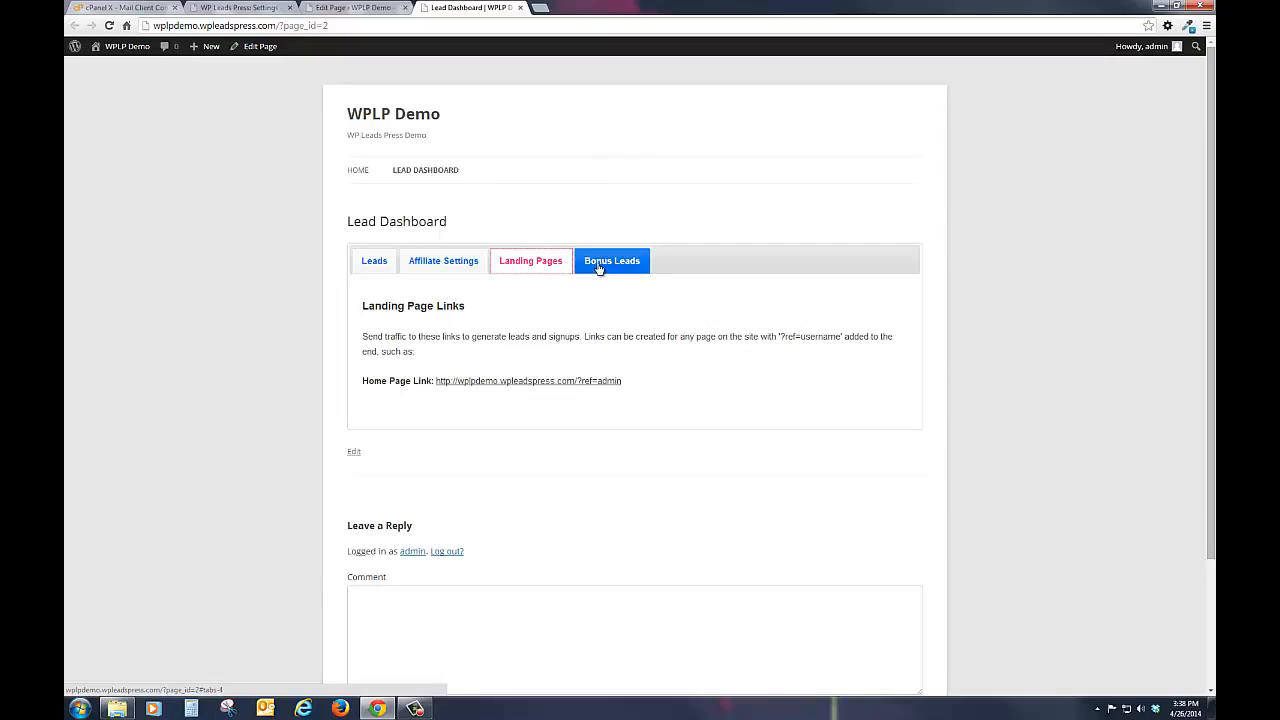
left_click(609, 264)
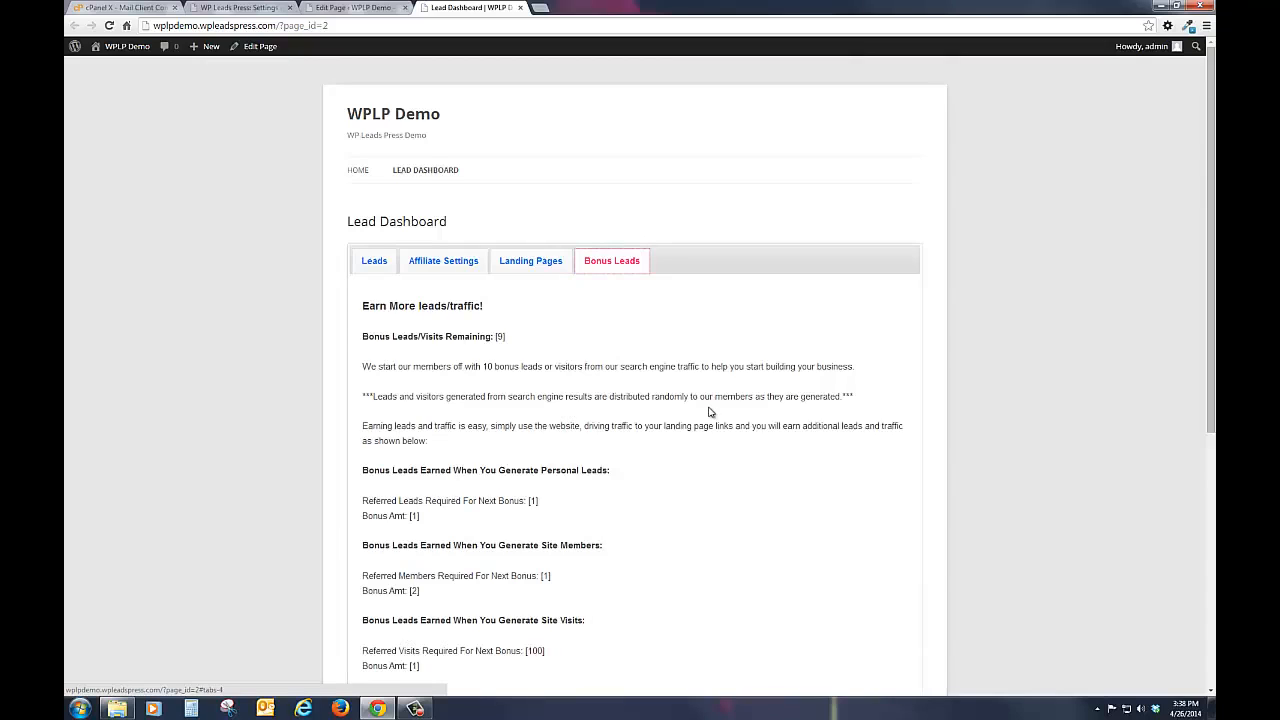
scroll(710, 412, "down", 1)
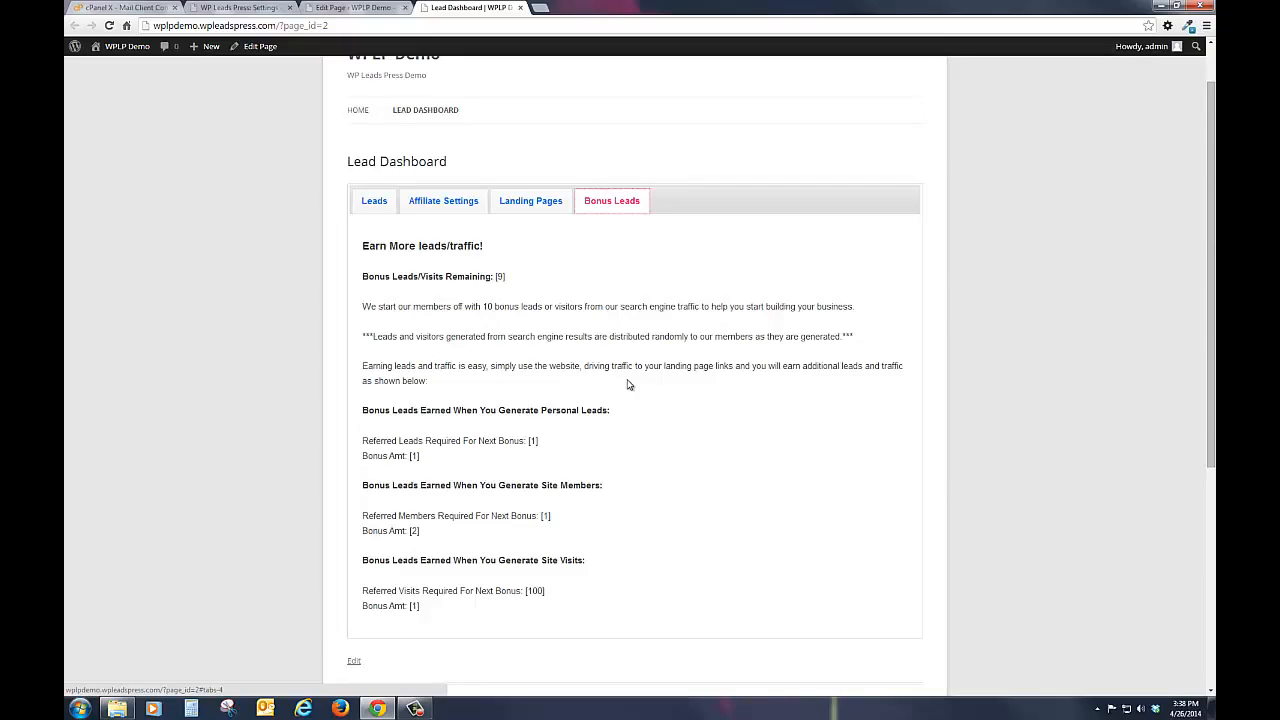
scroll(503, 365, "up", 1)
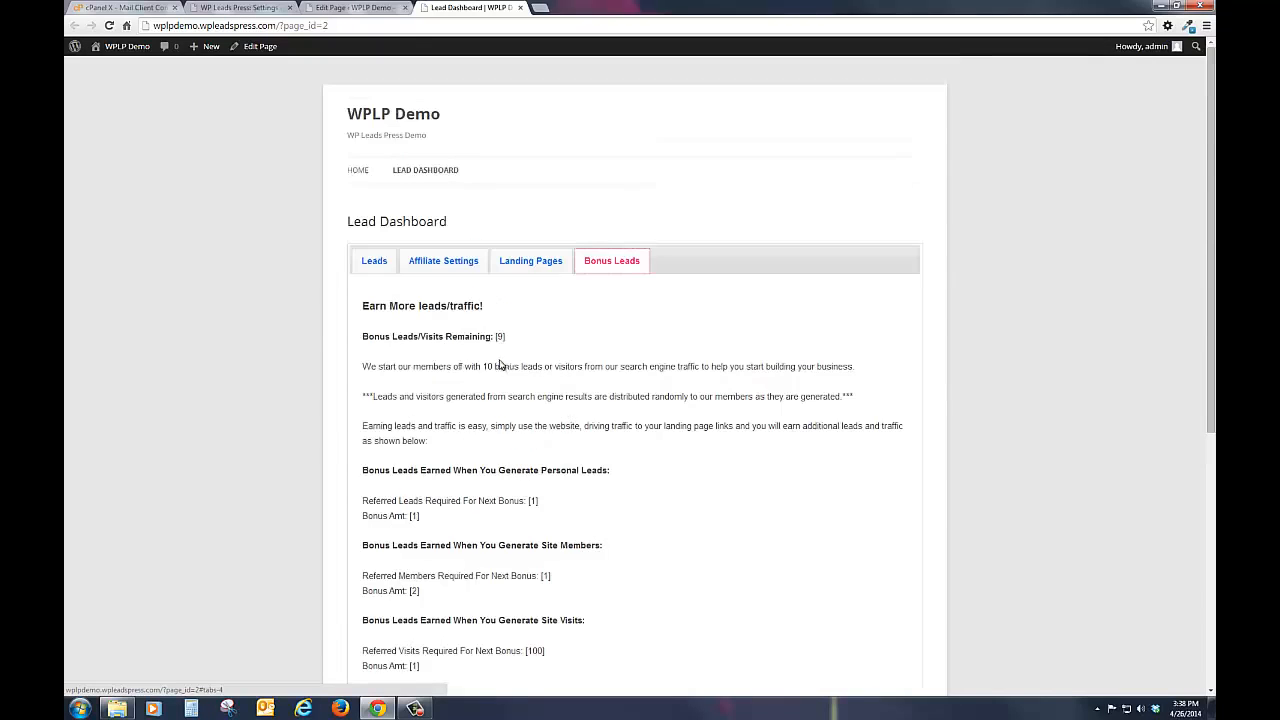
left_click(373, 264)
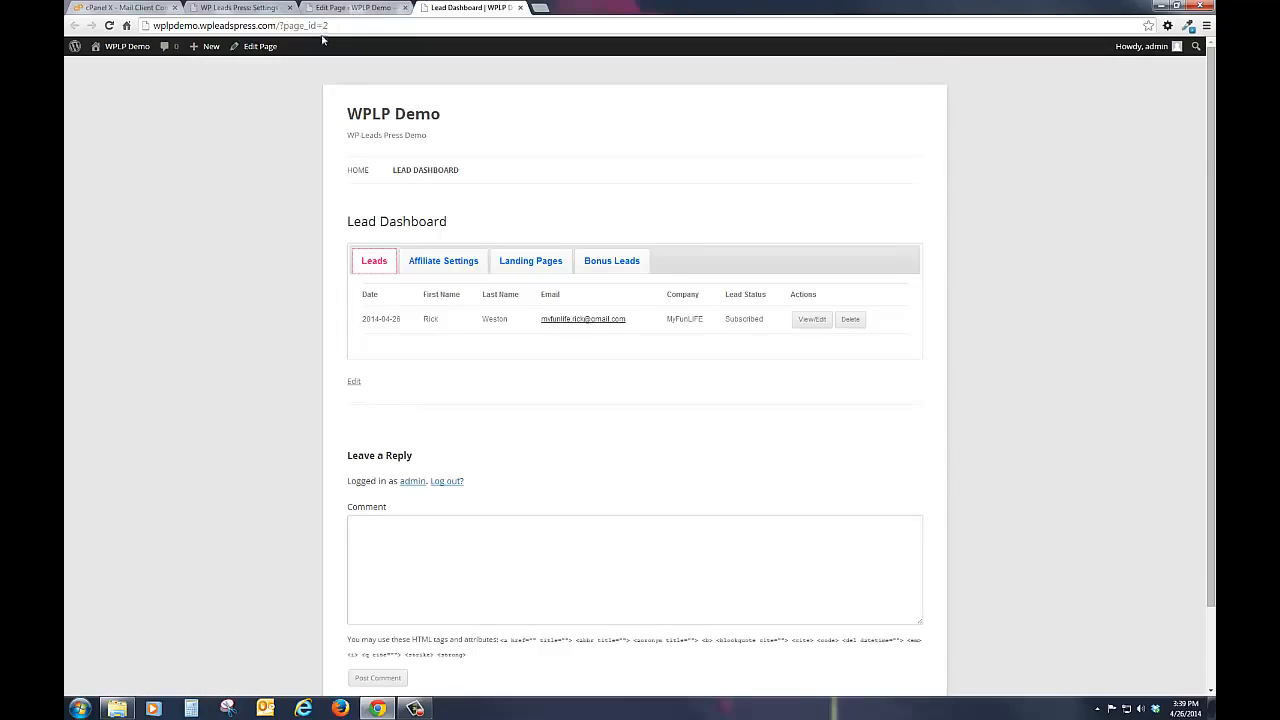
Step: In the WordPress General Settings, allow anyone to register as a member and save the changes
left_click(255, 8)
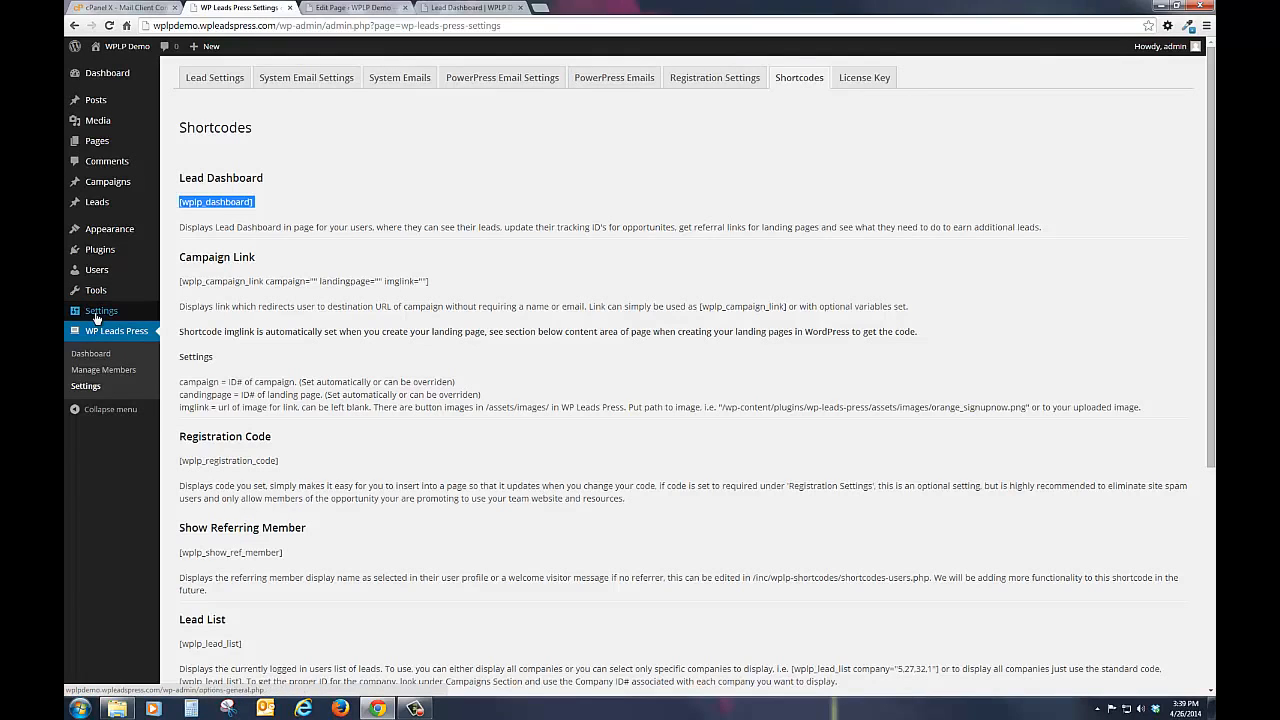
mouse_move(97, 318)
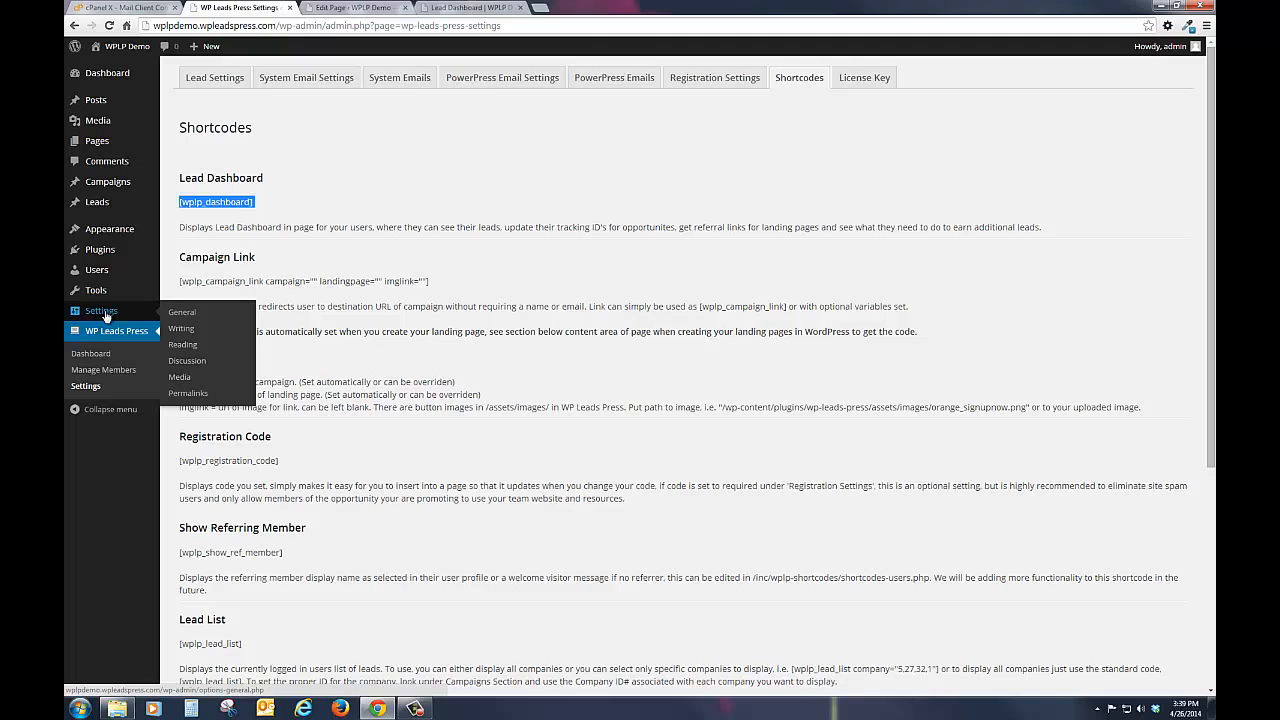
left_click(183, 313)
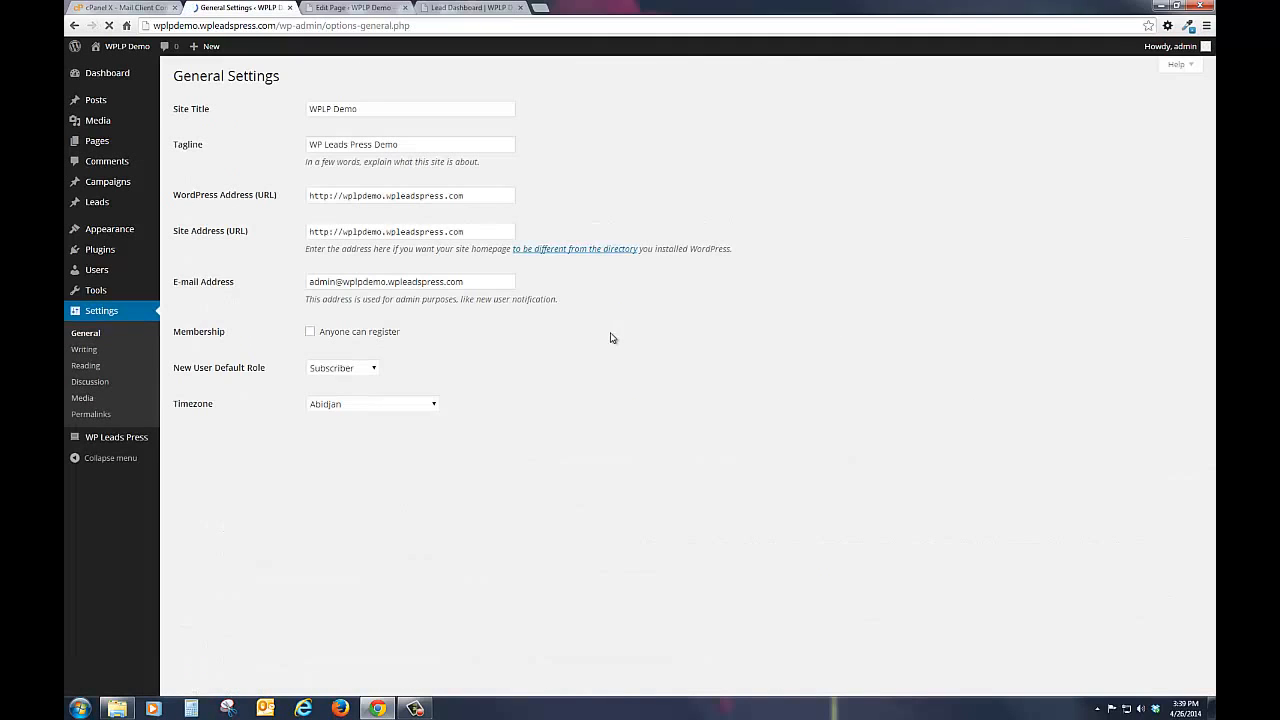
left_click(310, 332)
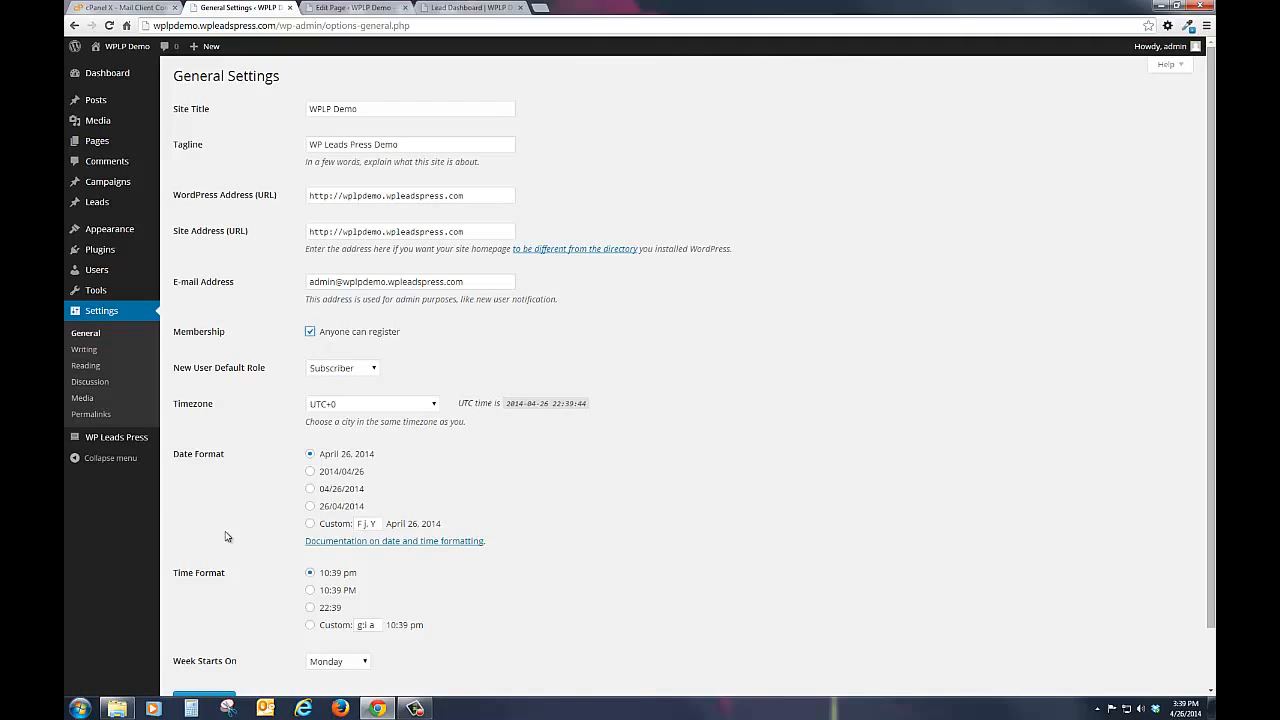
scroll(226, 537, "down", 1)
left_click(218, 636)
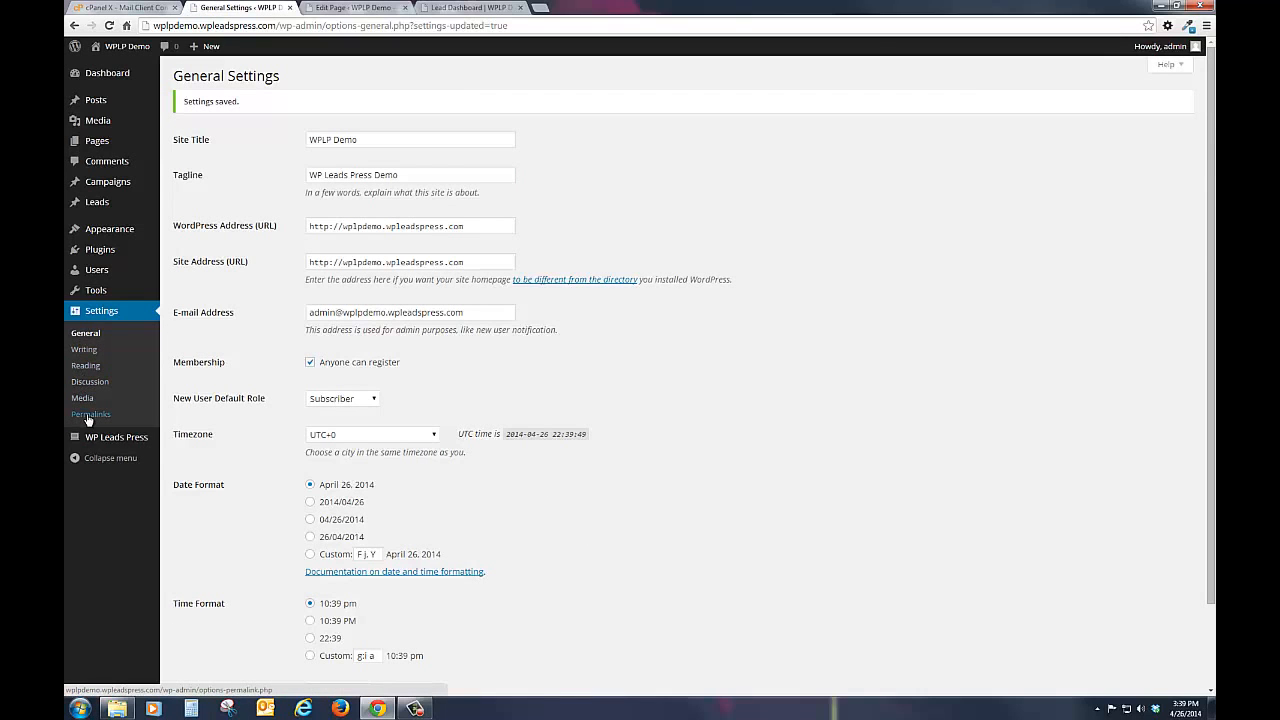
Step: Set the site's permalink structure to Post name and save the changes
left_click(89, 416)
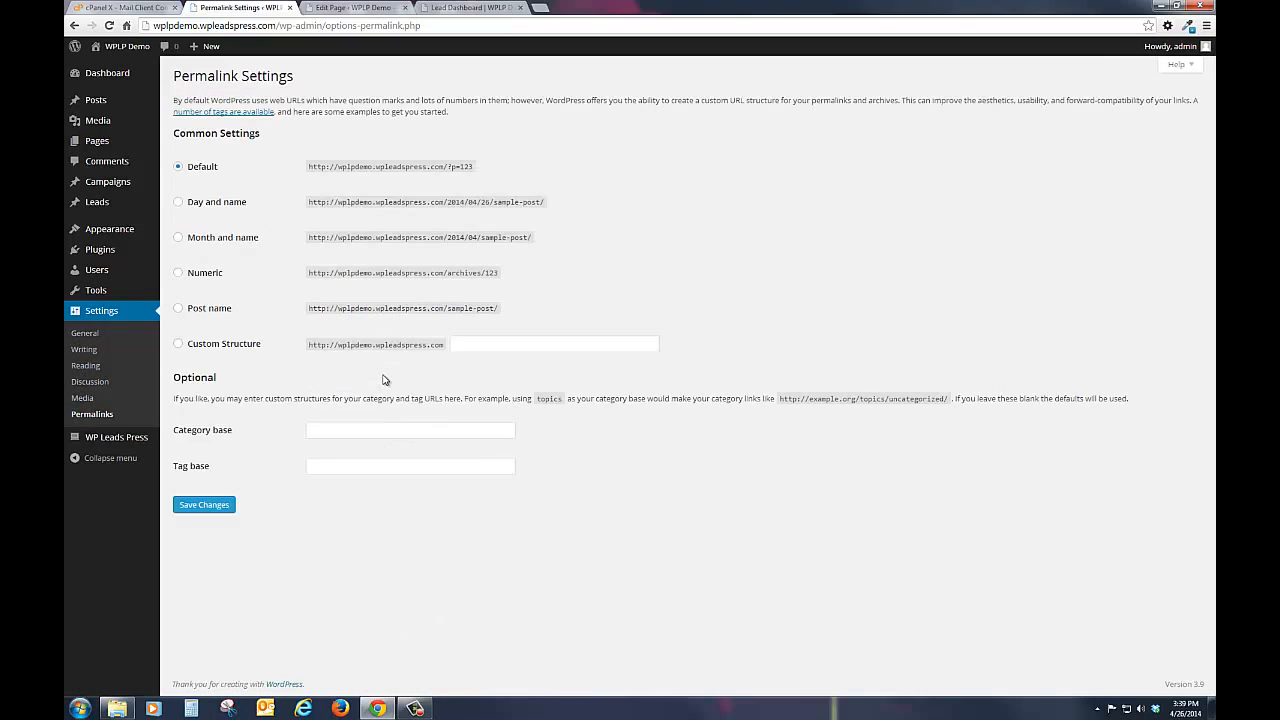
left_click(177, 312)
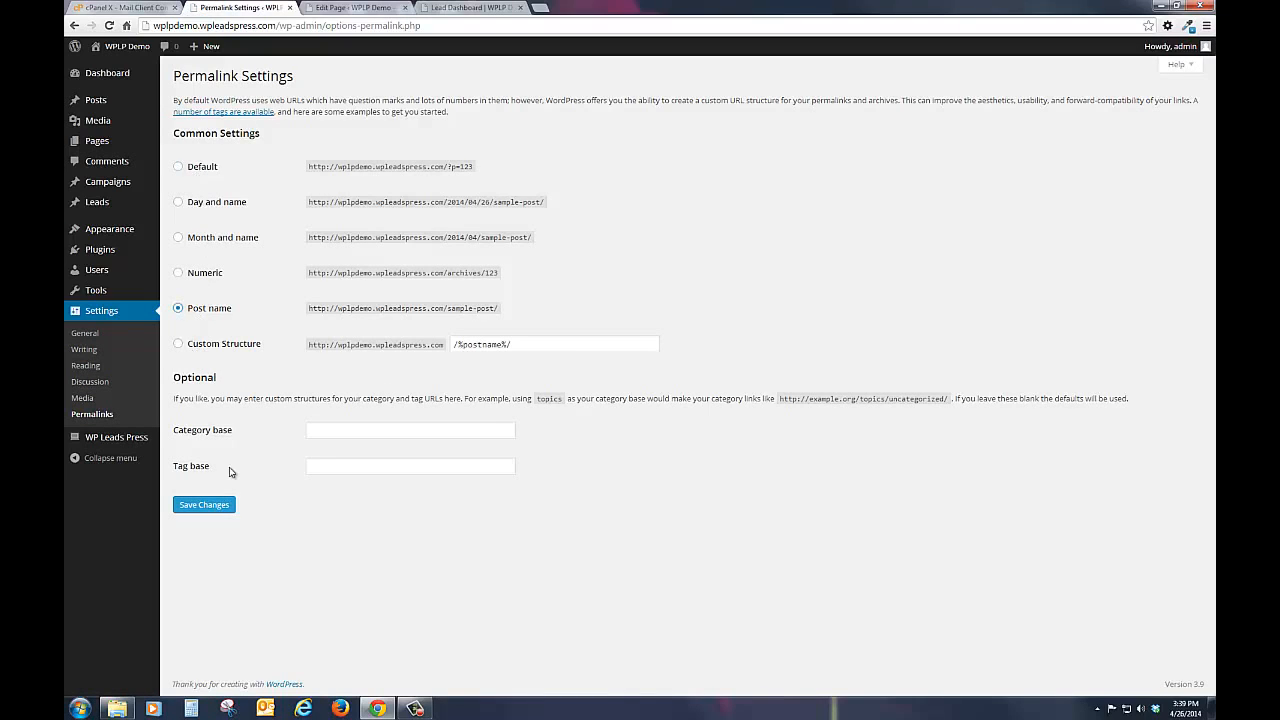
left_click(190, 506)
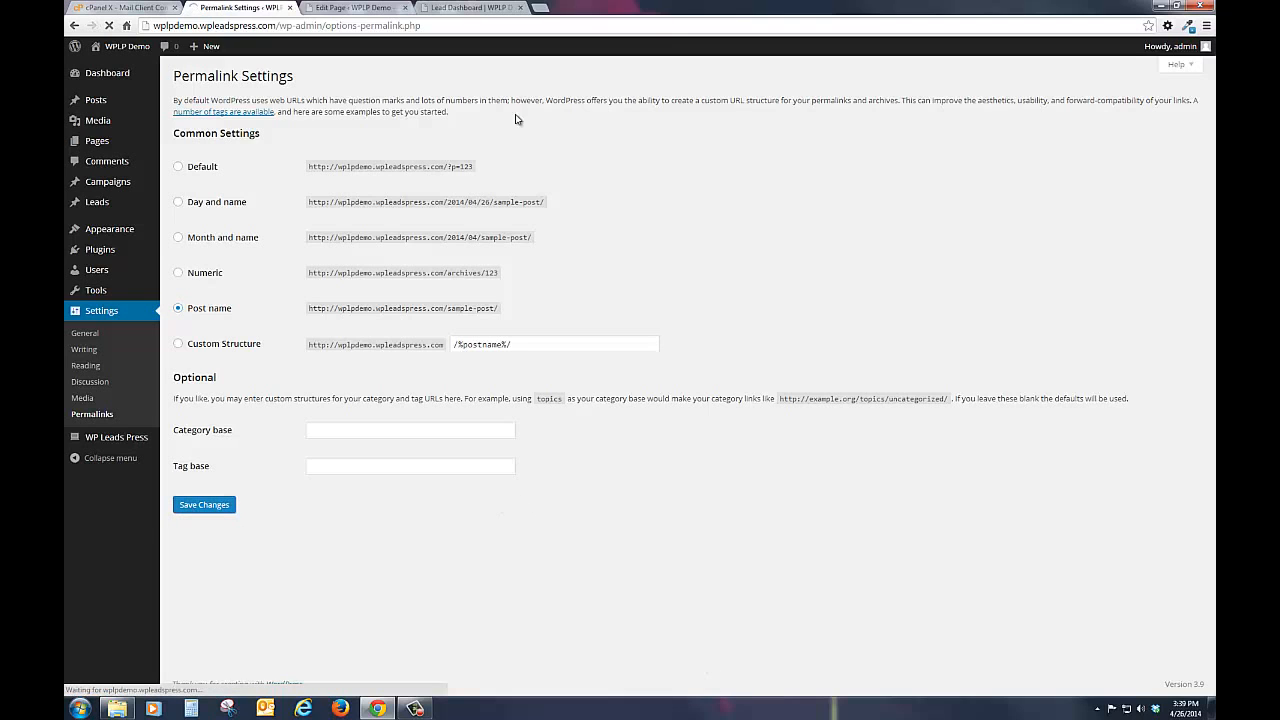
Step: Check the Lead Dashboard page's URL on the live site by reopening it from the home page
left_click(468, 8)
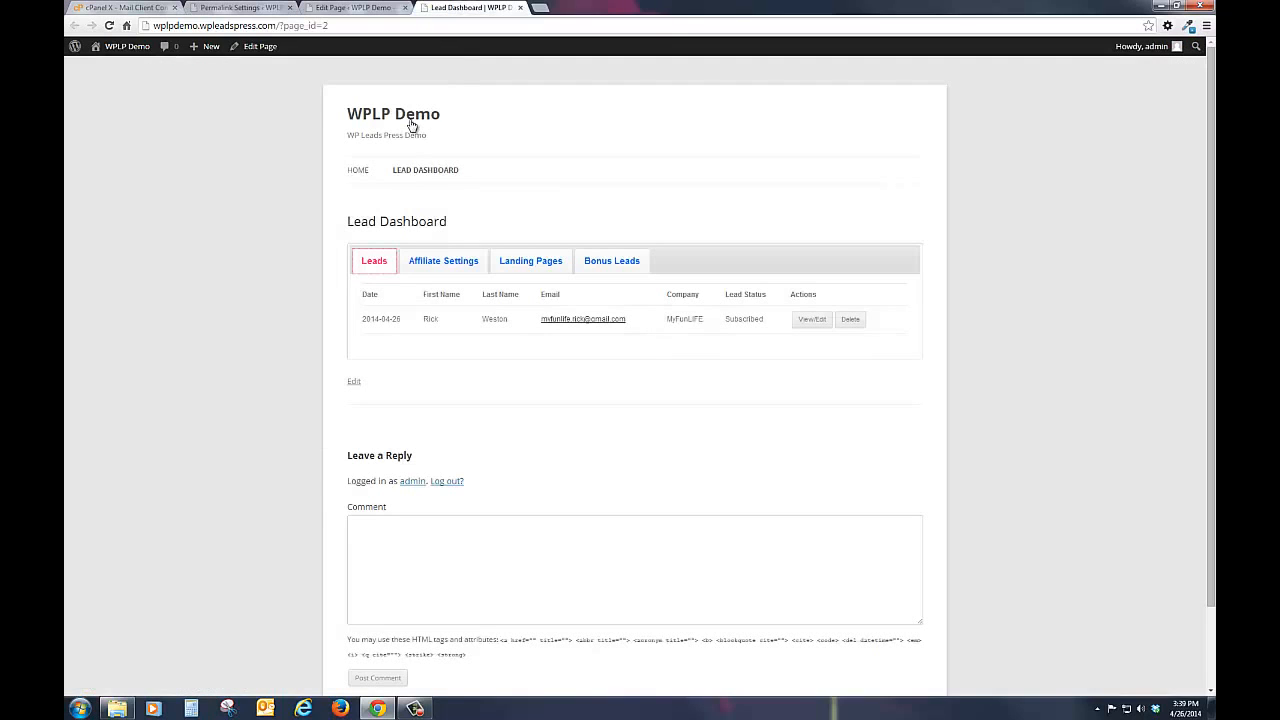
left_click(410, 122)
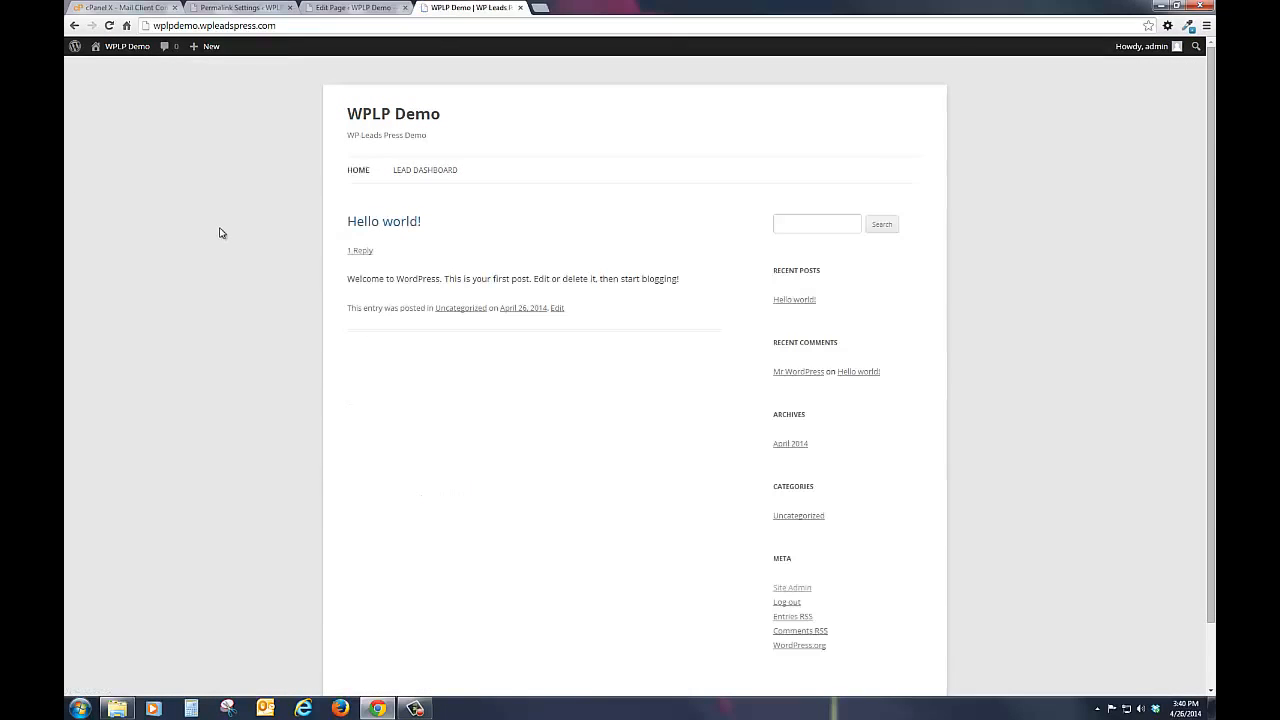
left_click(408, 171)
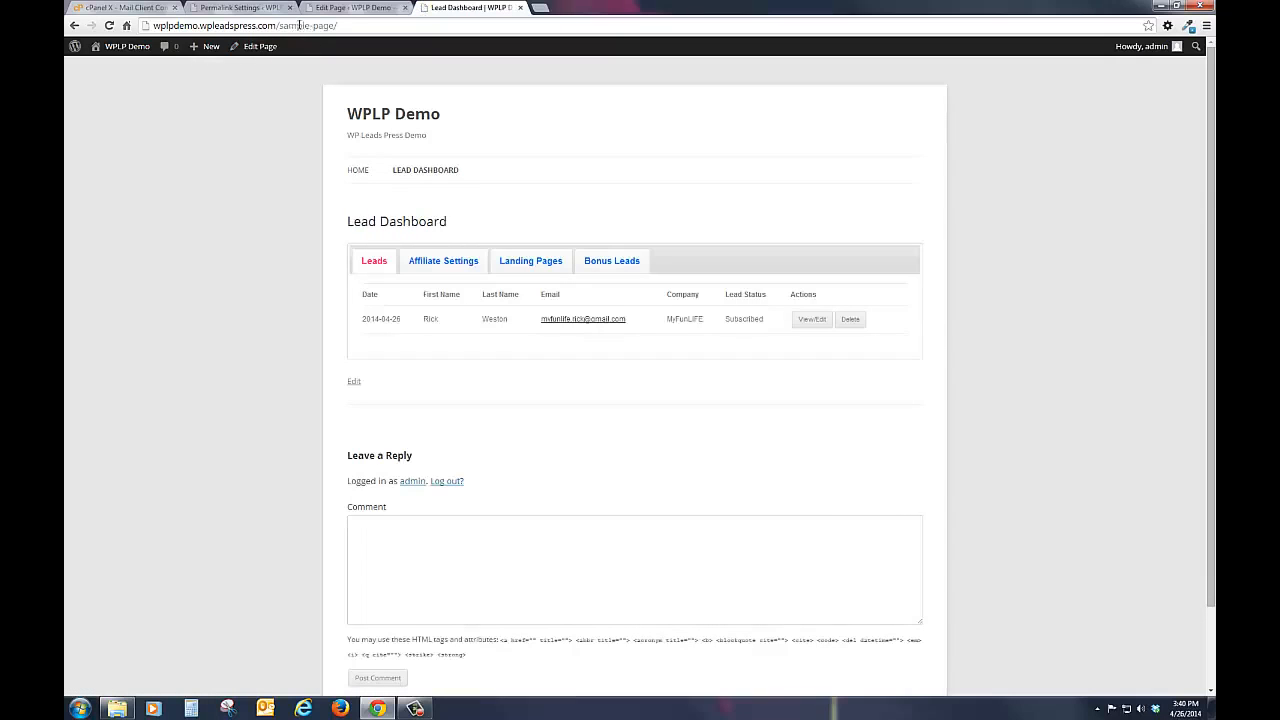
Step: Change the Lead Dashboard page's permalink slug to lead-dashboard and update the page
left_click(350, 7)
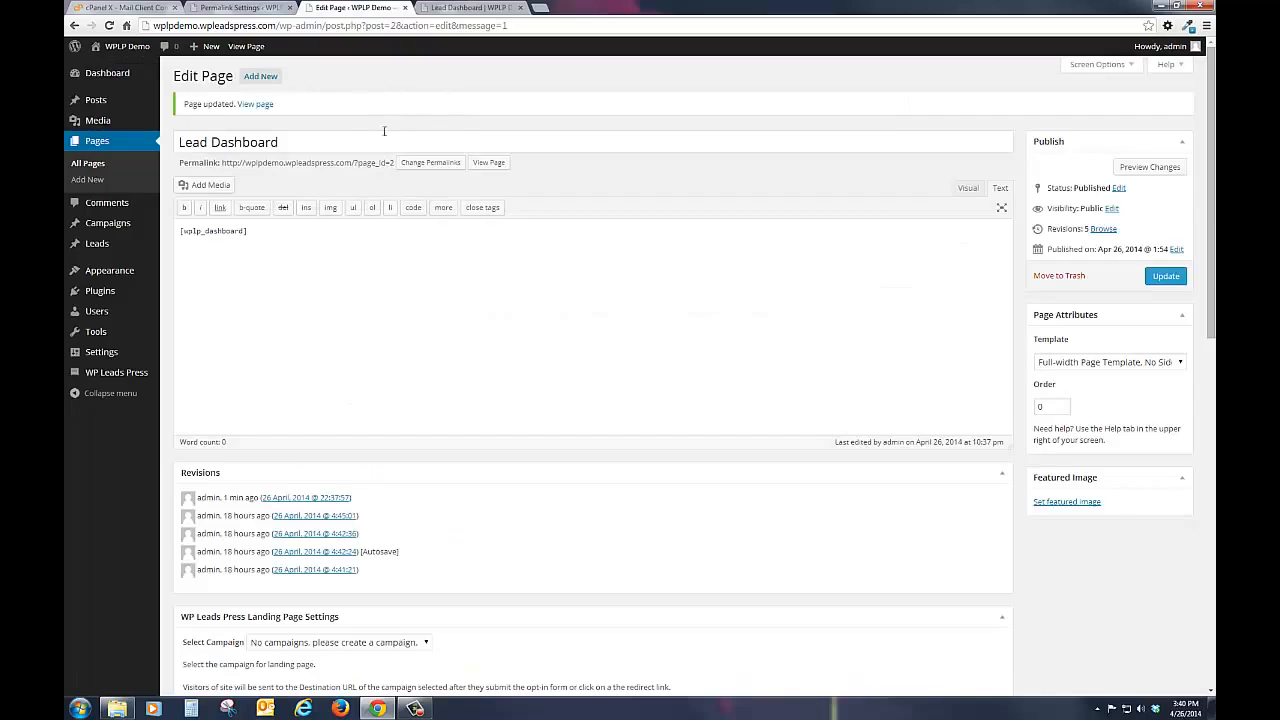
left_click(109, 25)
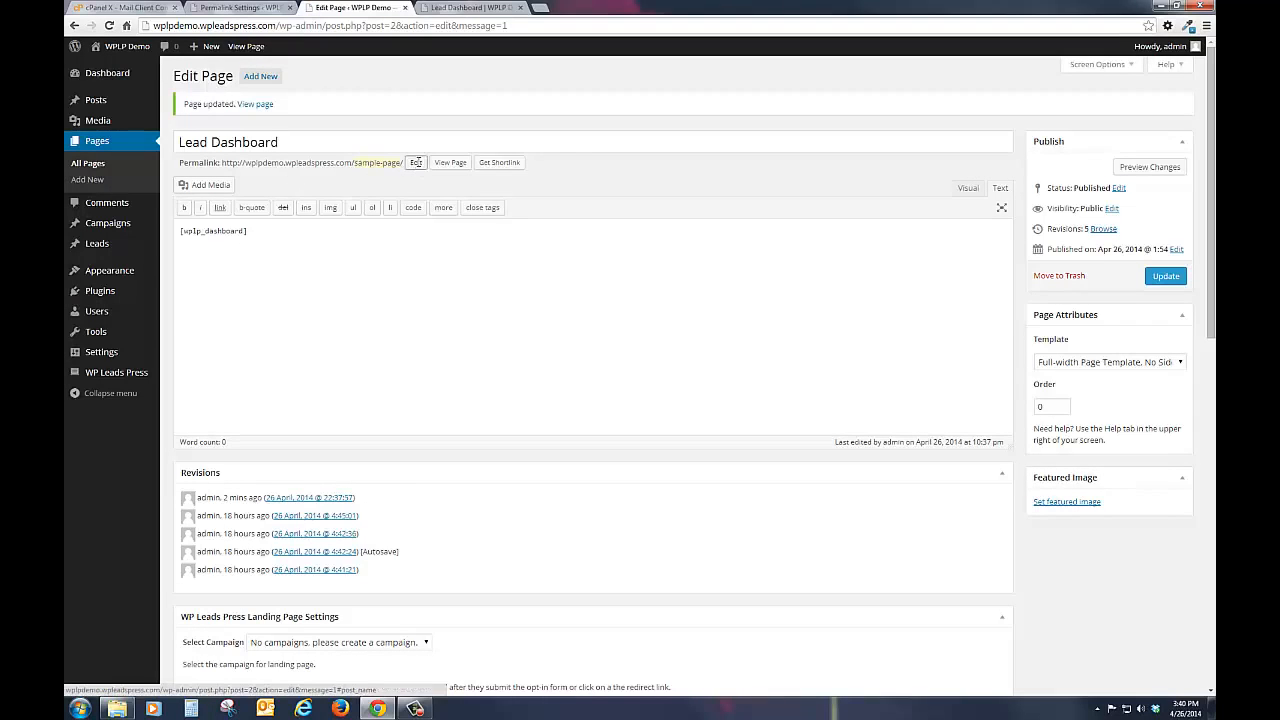
left_click(411, 164)
key("BackSpace")
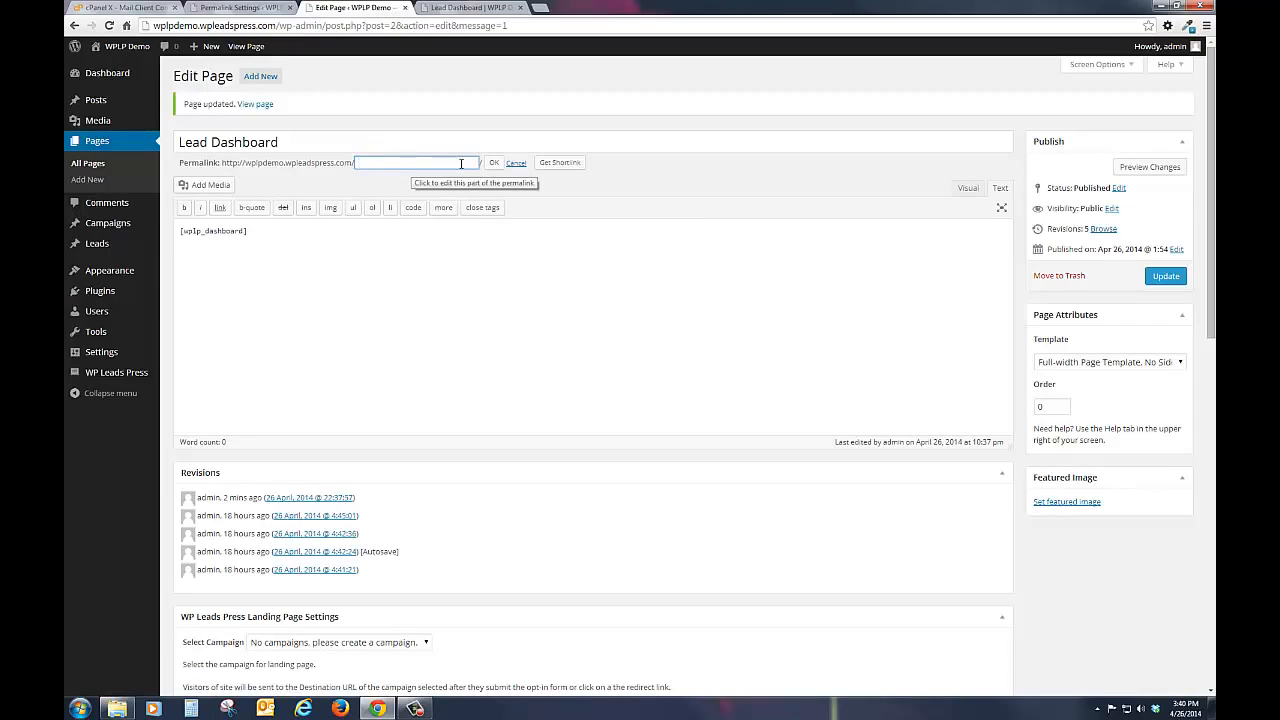
left_click(492, 163)
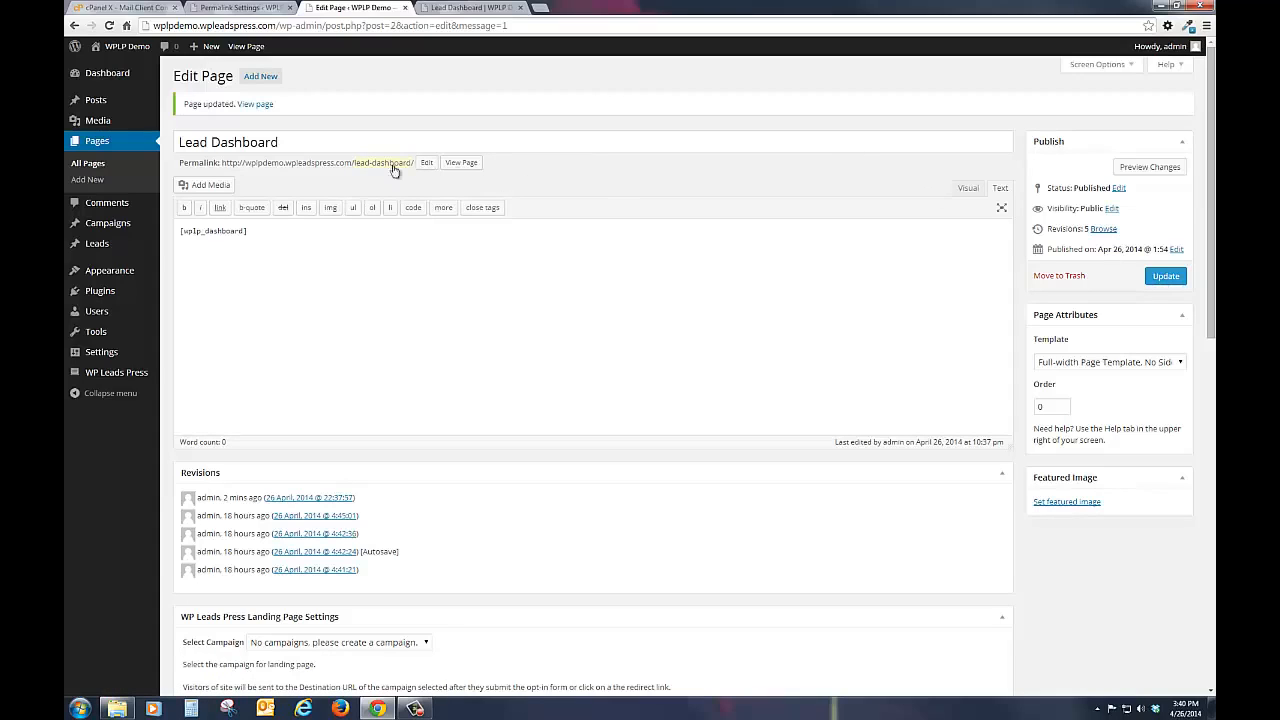
left_click(1166, 277)
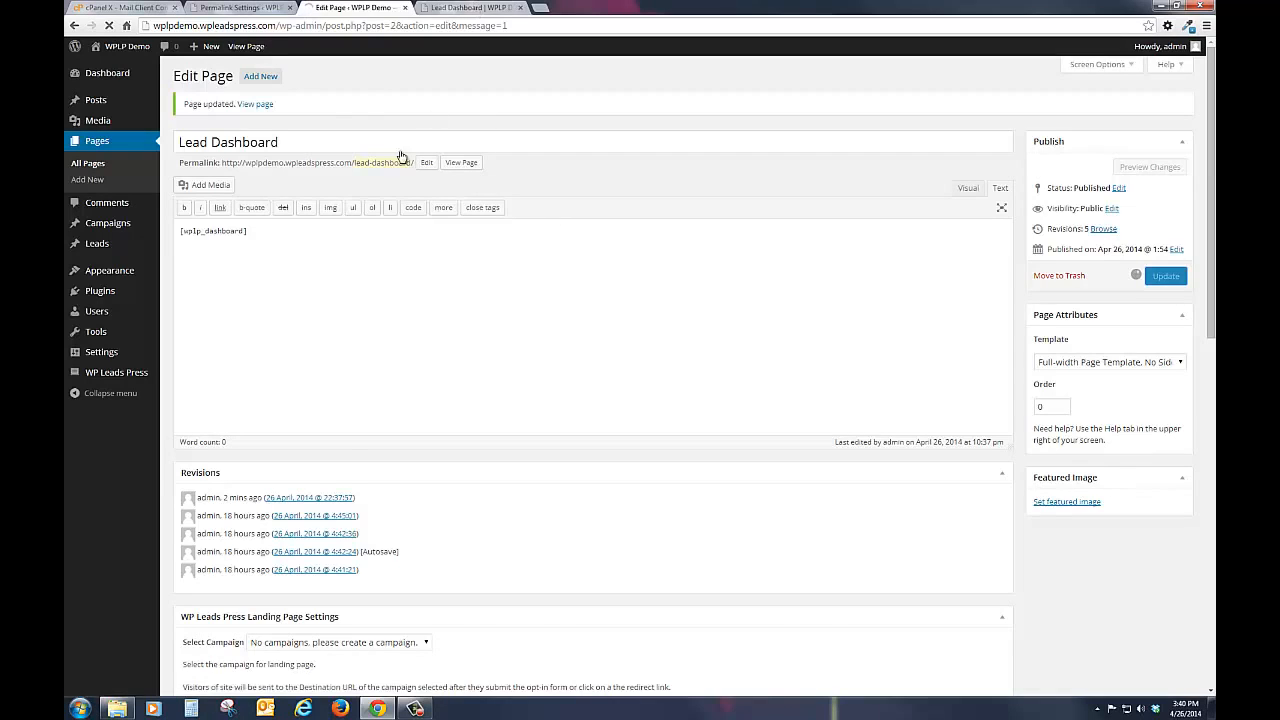
Step: Reopen the Lead Dashboard page on the live site from the home page and view its Affiliate Settings
key("ctrl+Tab")
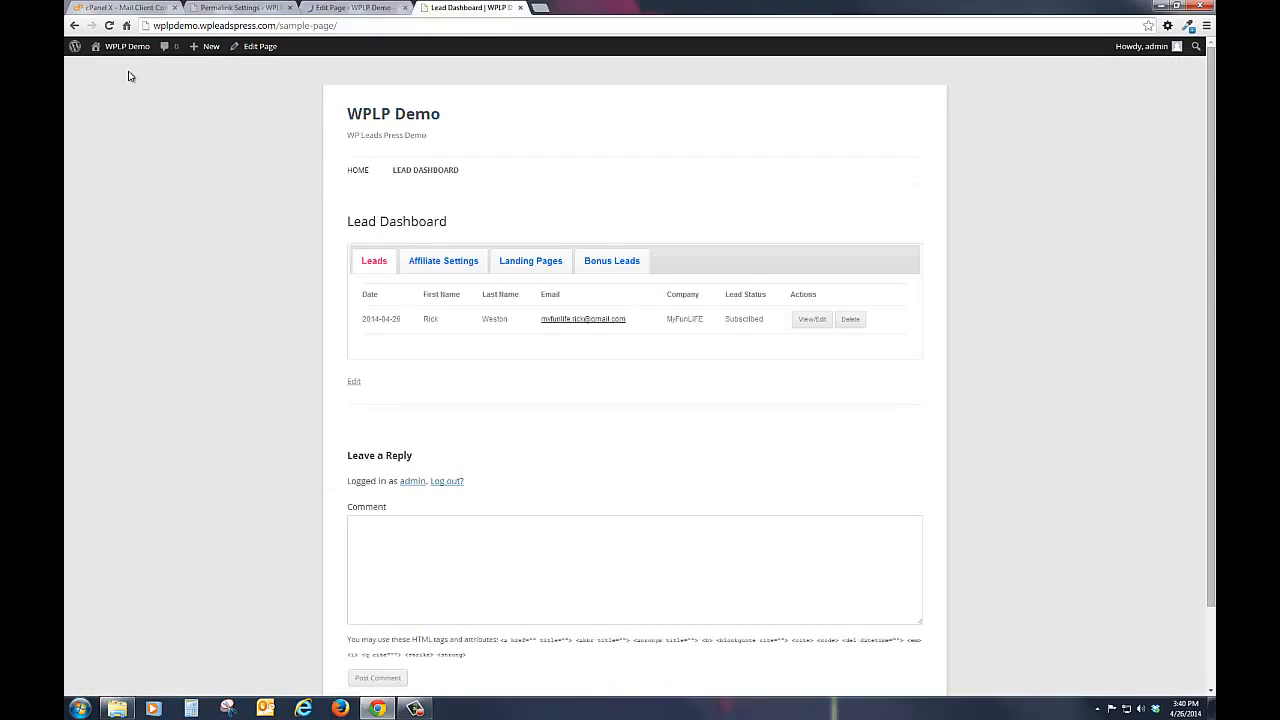
left_click(402, 121)
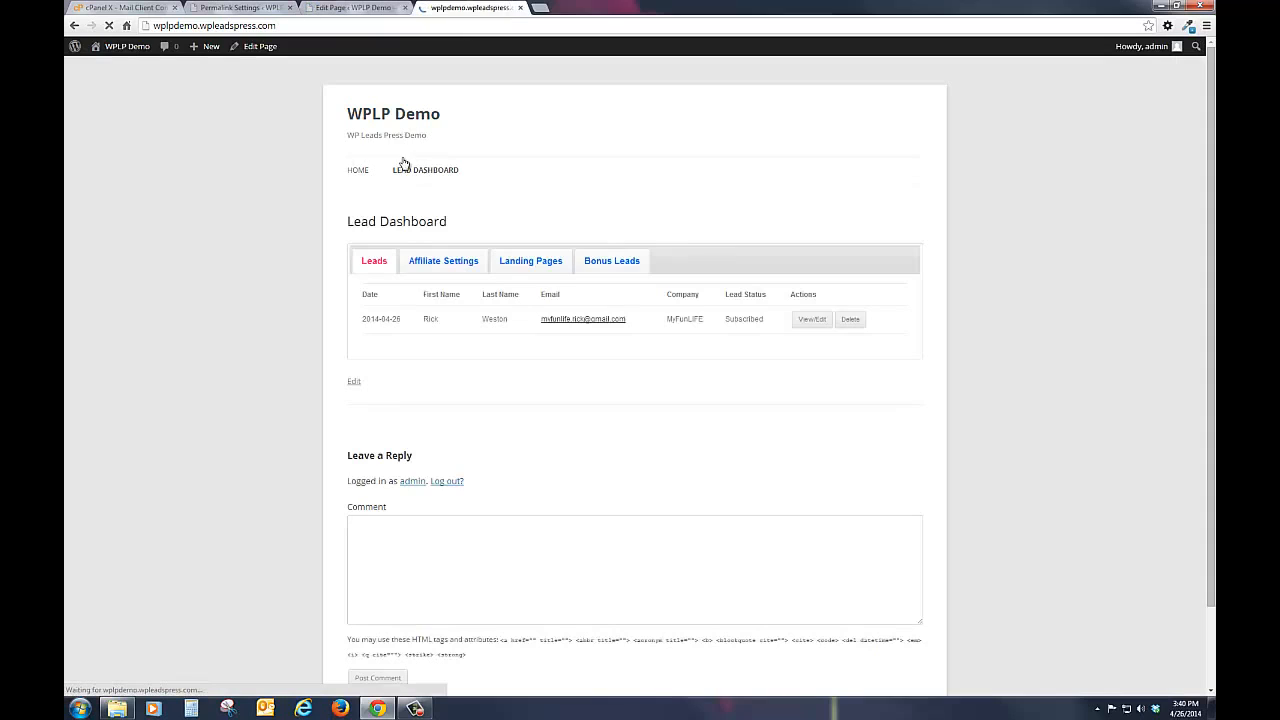
left_click(414, 172)
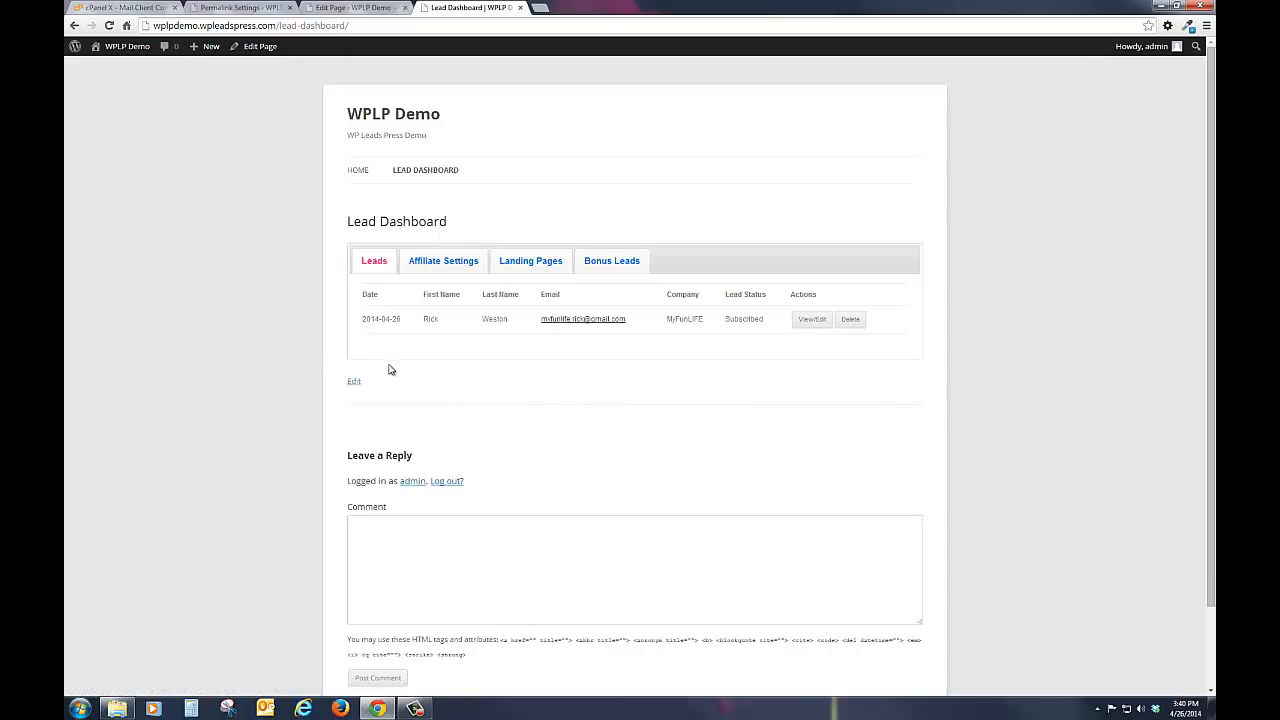
left_click(450, 268)
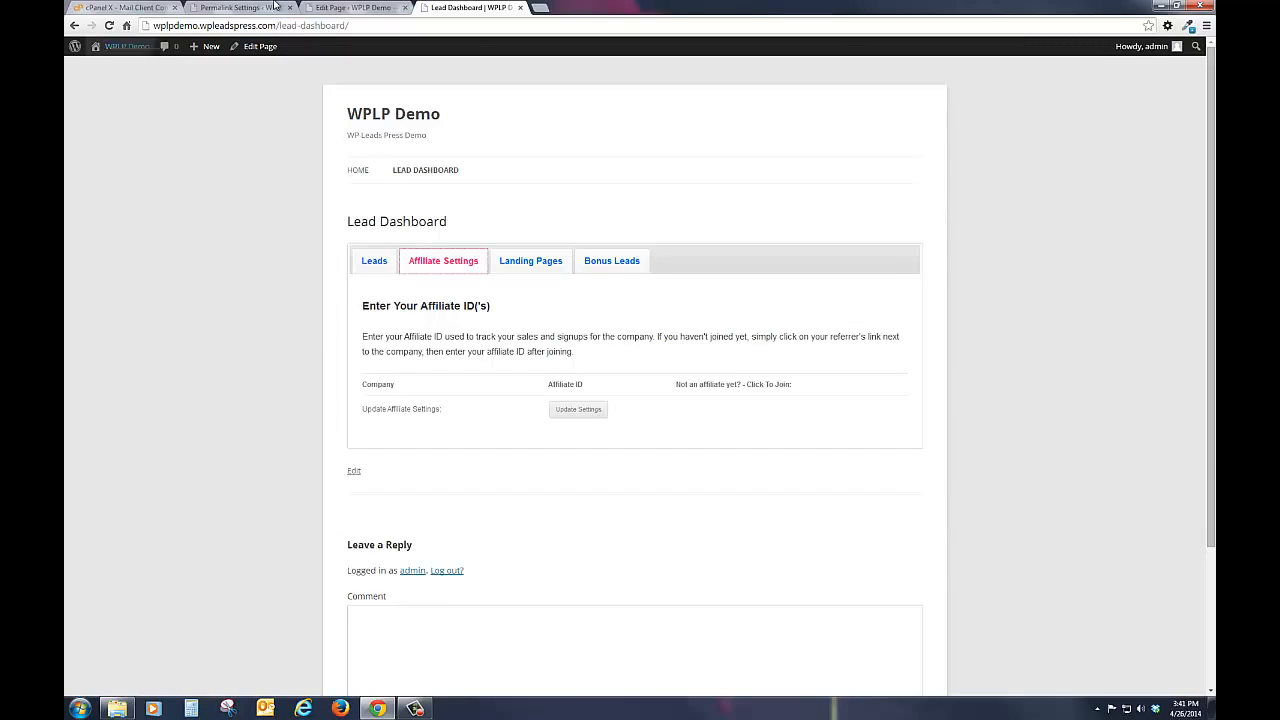
Step: Start a new page and examine its WP Leads Press landing page settings, opt-in code and campaign choices
left_click(339, 12)
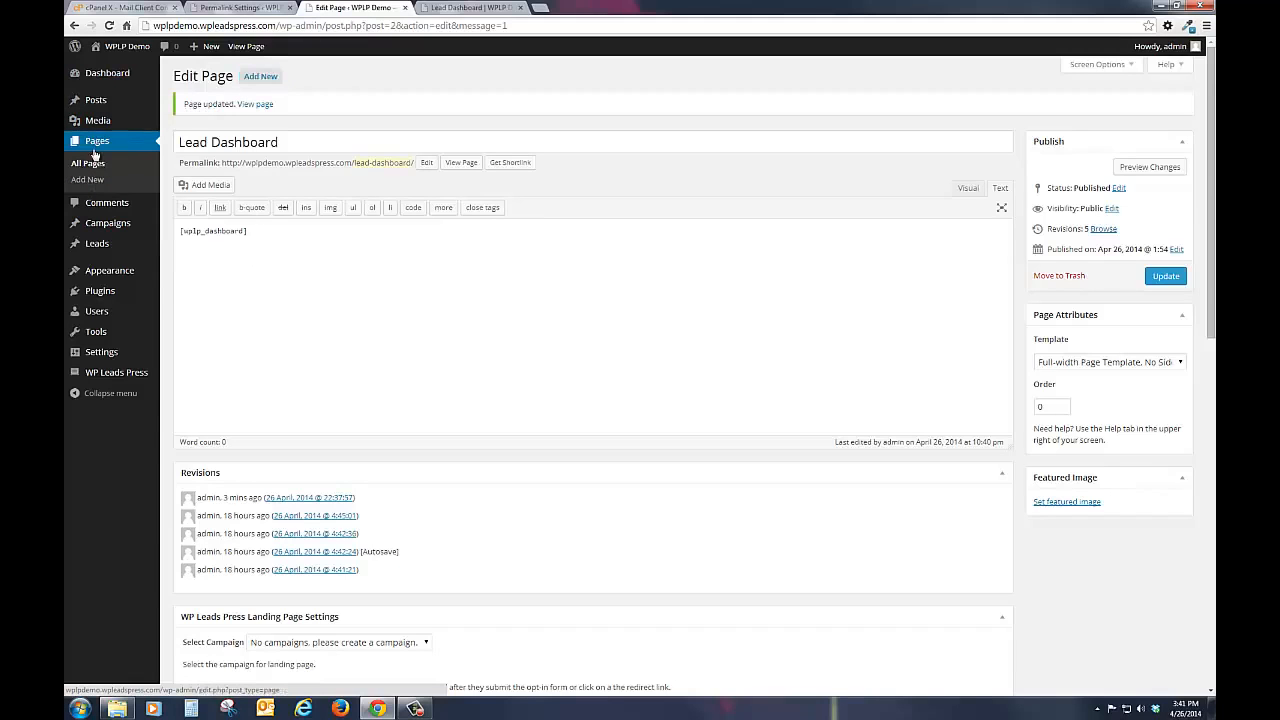
left_click(260, 77)
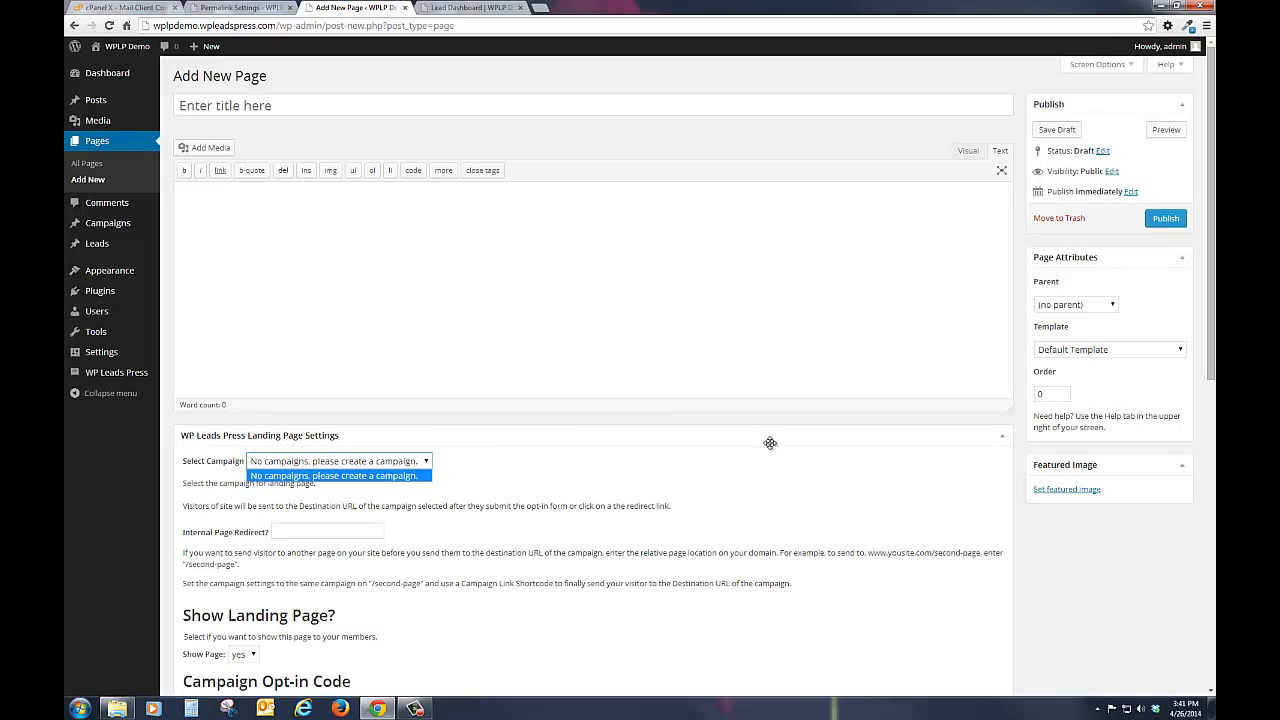
scroll(908, 440, "down", 1)
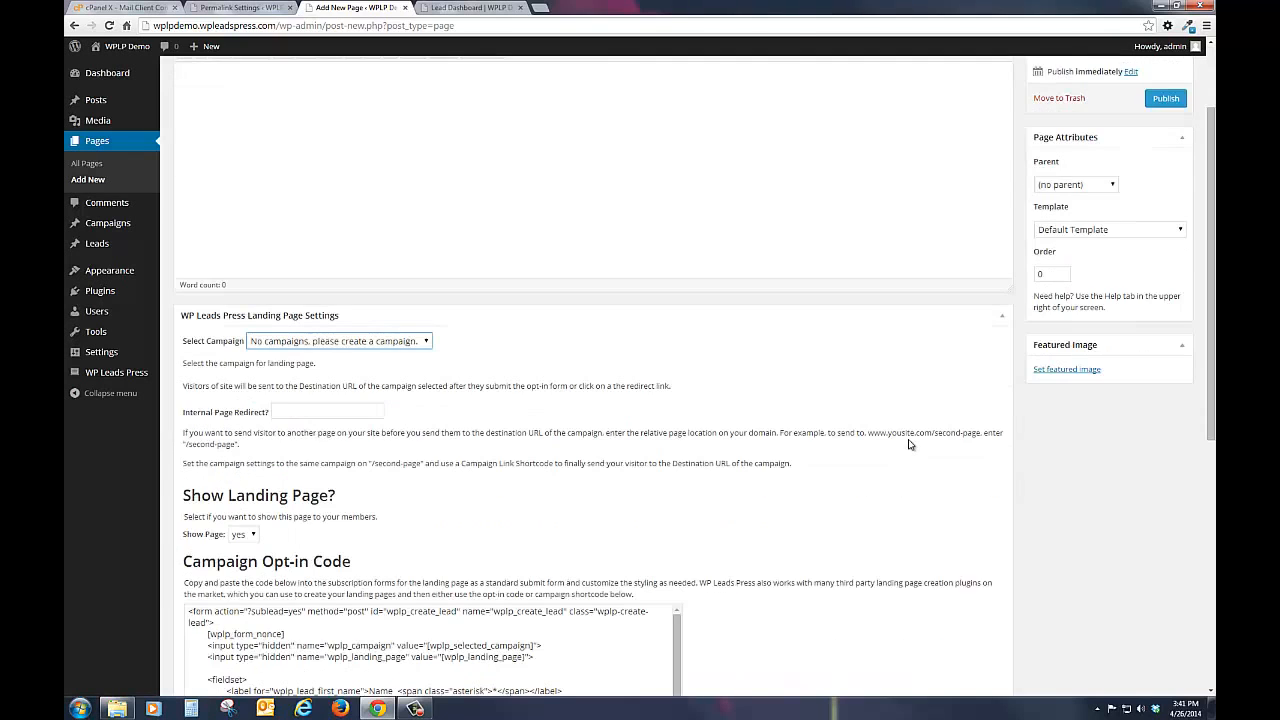
scroll(910, 445, "down", 7)
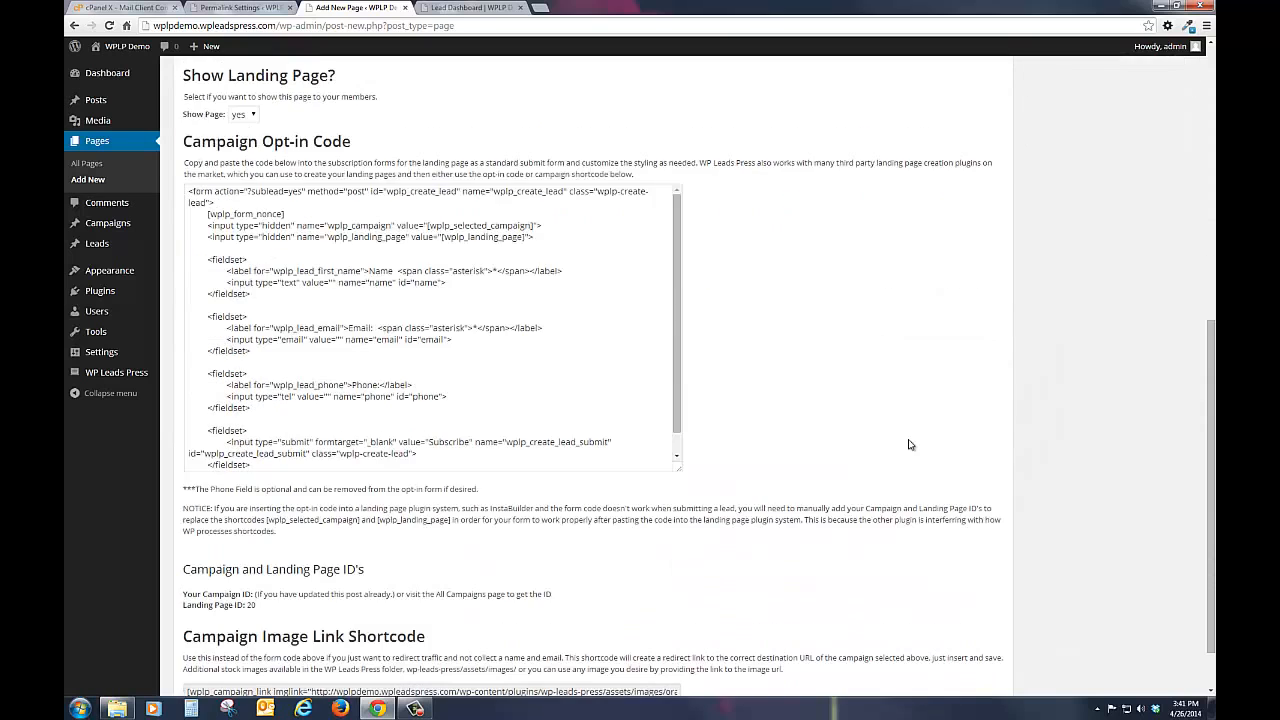
scroll(910, 445, "up", 7)
scroll(908, 444, "up", 1)
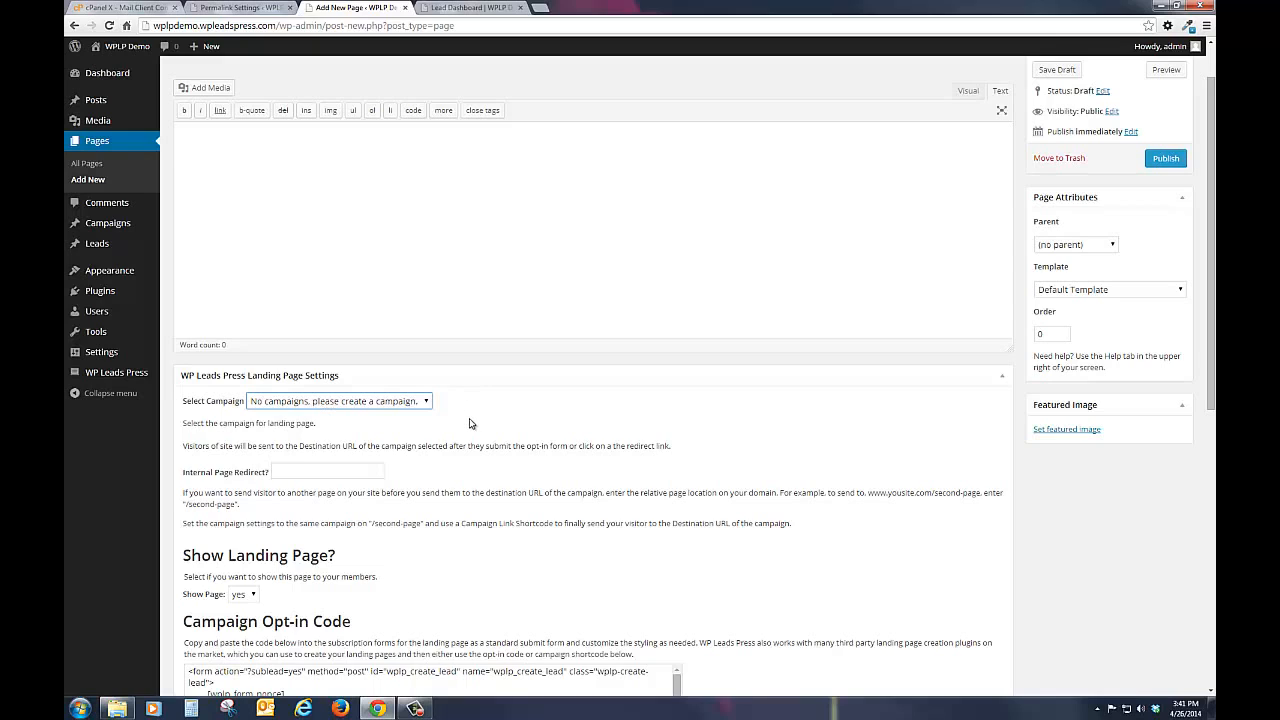
left_click(327, 404)
Step: Start a new campaign and name it "MyFunLIFE - Direct Link"
mouse_move(113, 230)
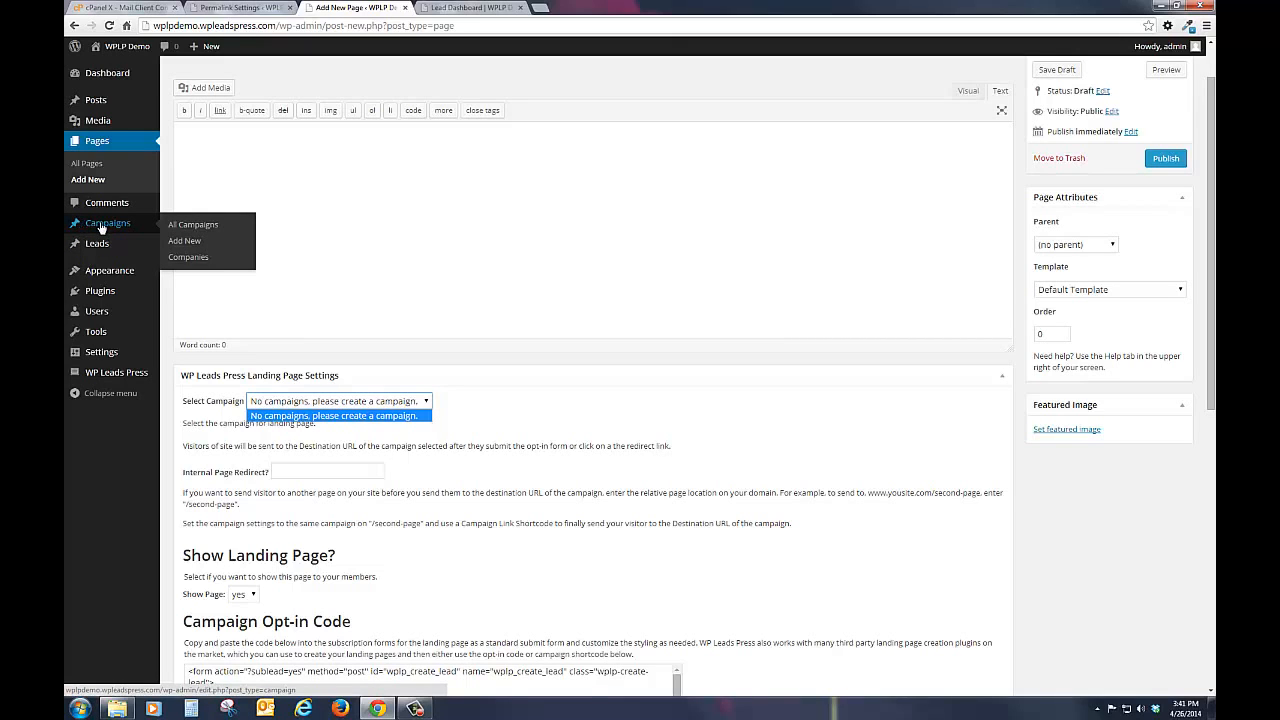
left_click(100, 224)
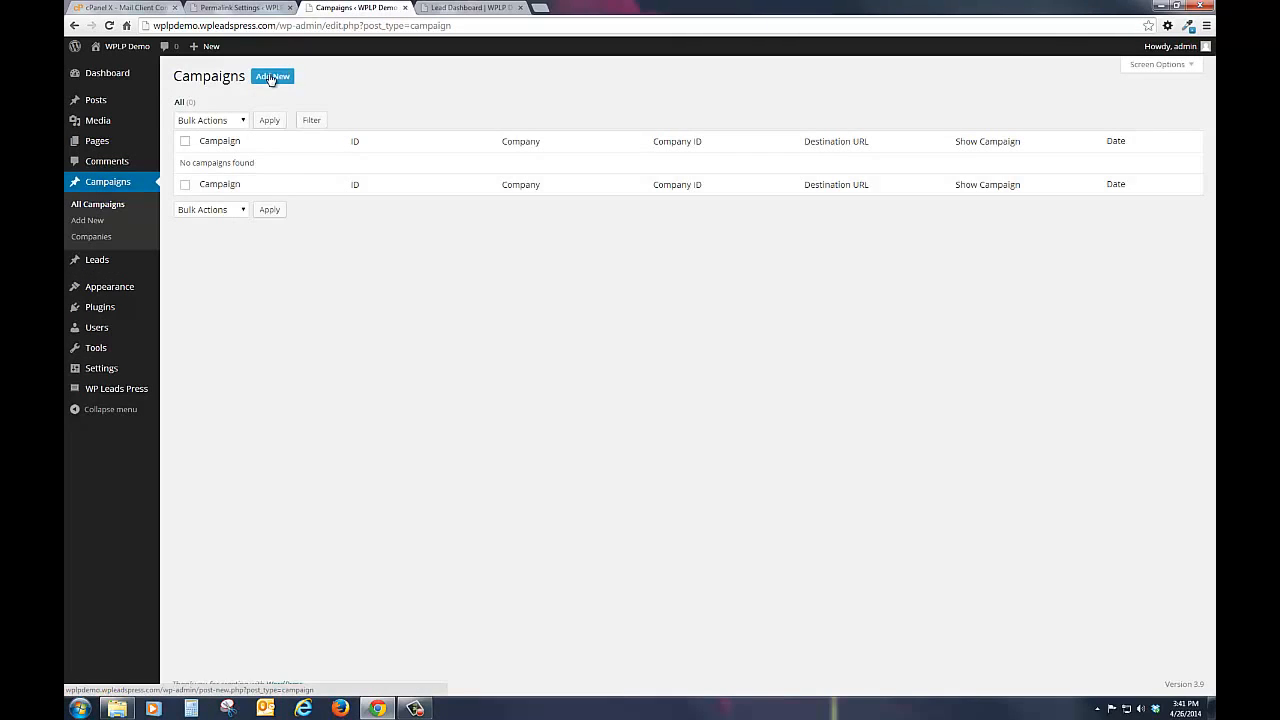
left_click(270, 78)
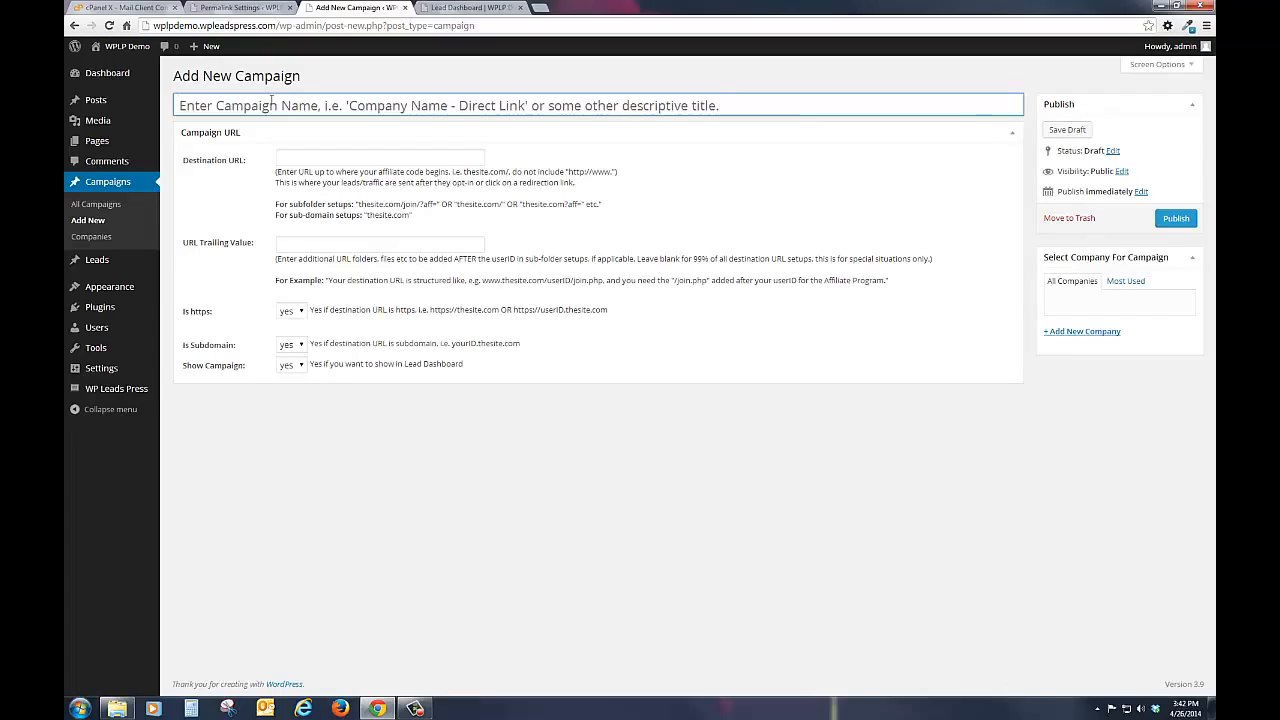
type("My")
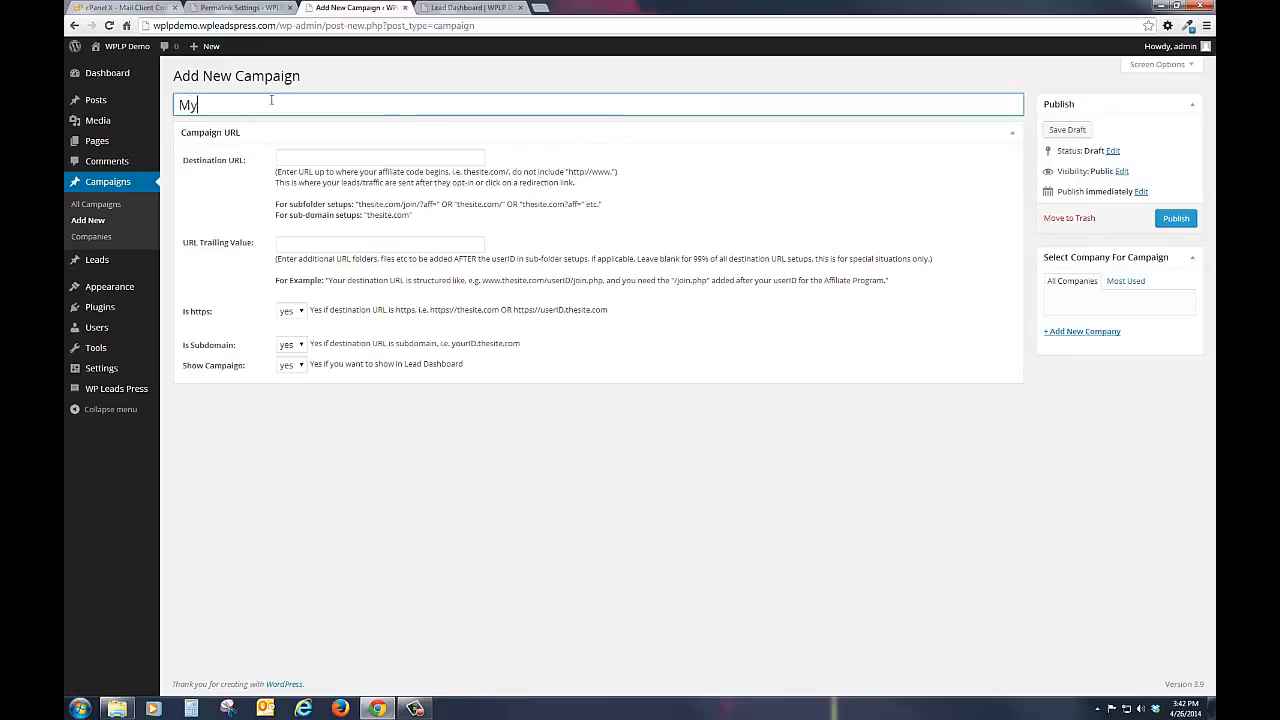
type("FunLIFE -")
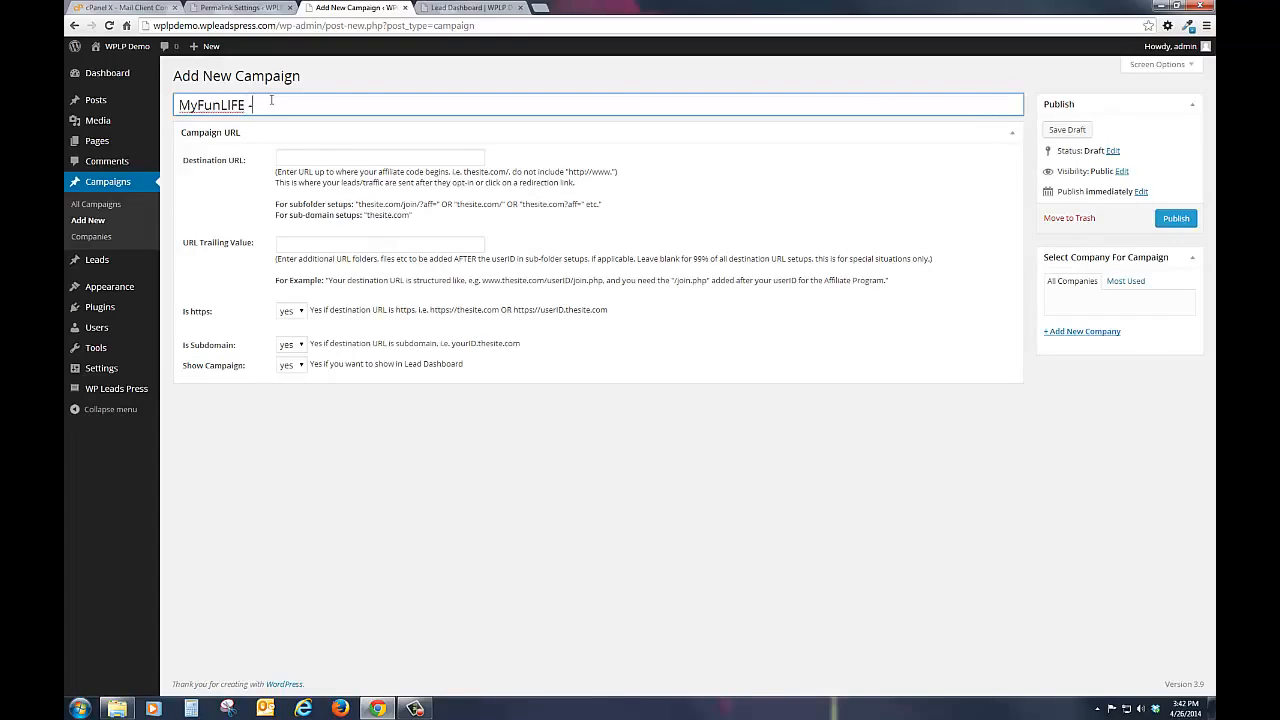
type("D")
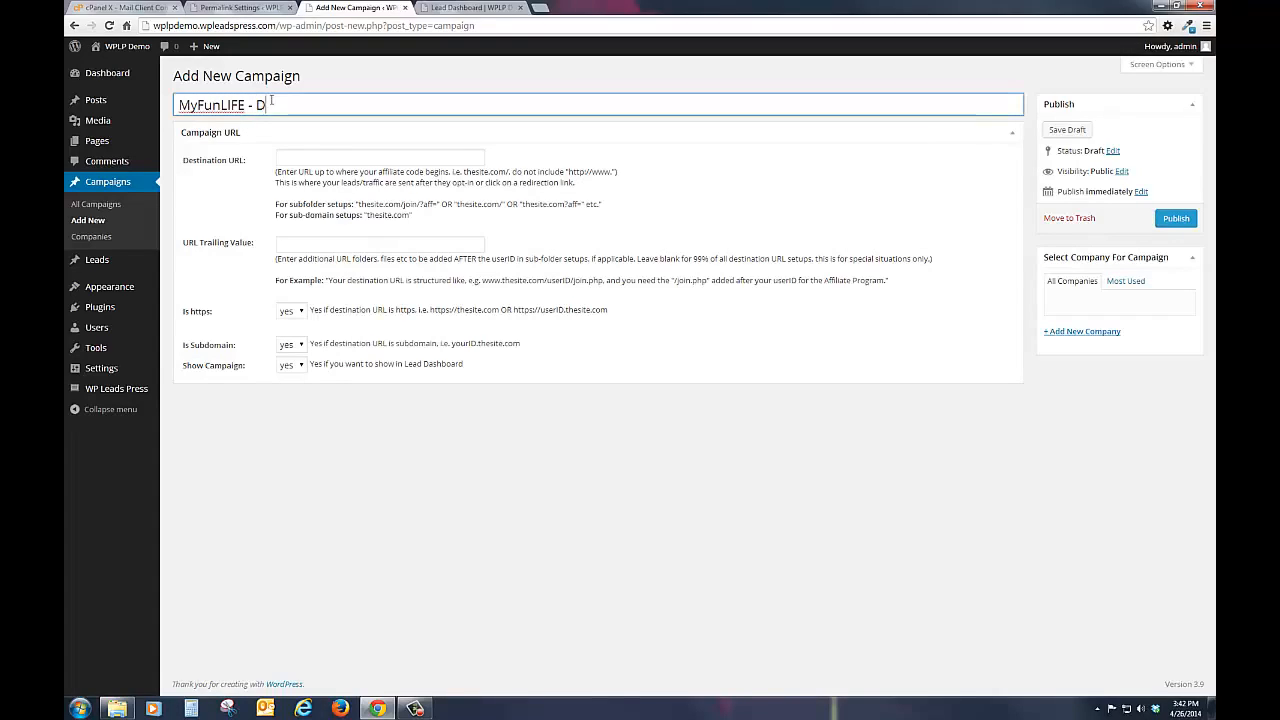
type("irect Link")
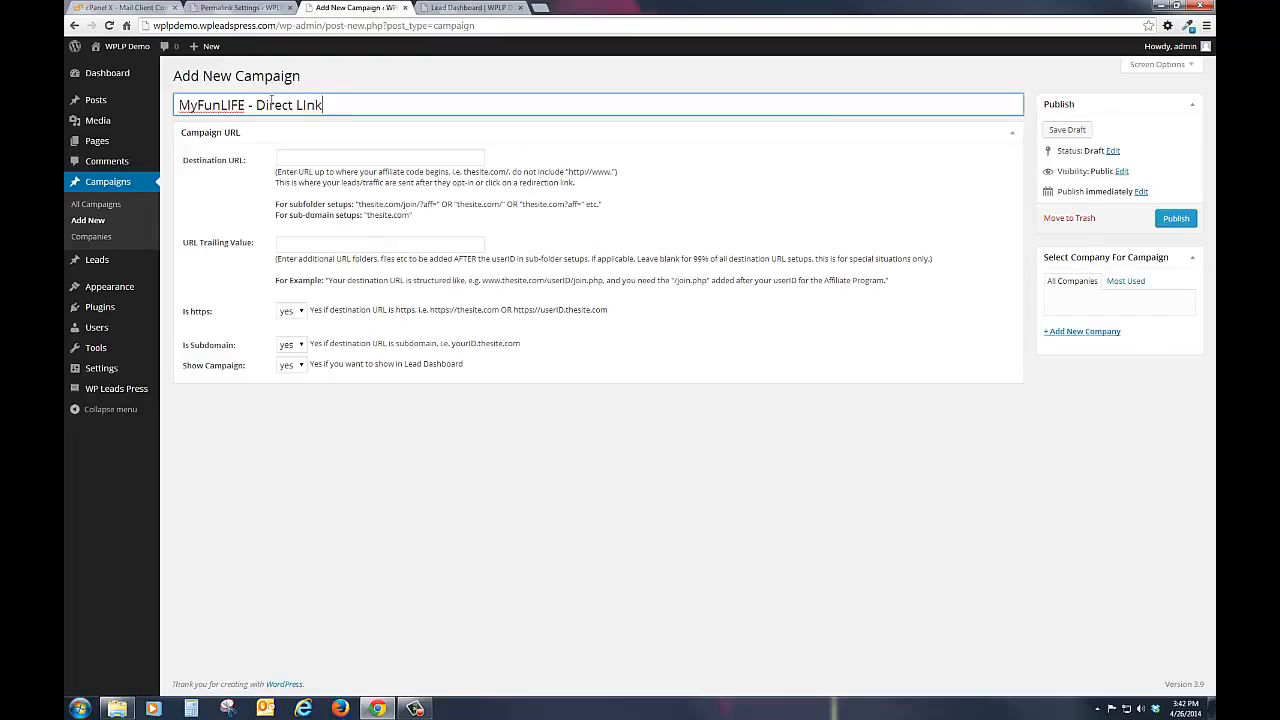
key("BackSpace")
key("BackSpace")
key("BackSpace")
type("ink")
Step: Set the campaign's destination URL to myfunlife.com
left_click(307, 158)
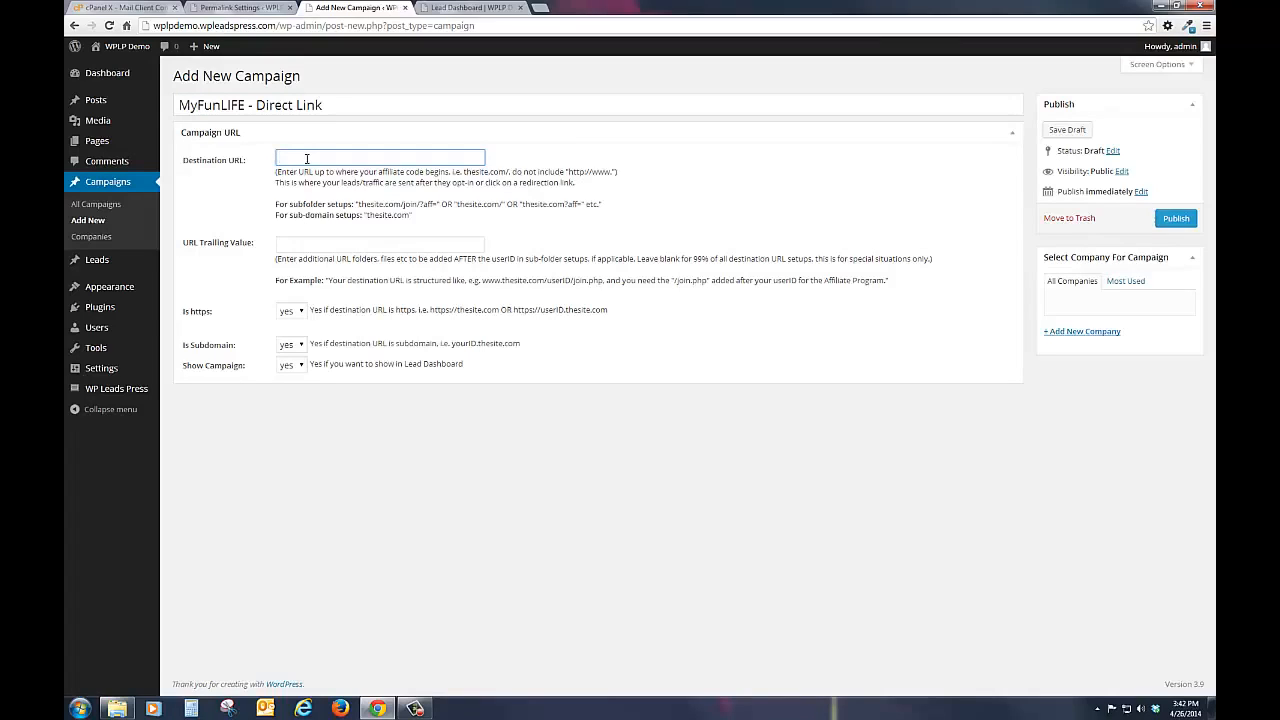
type("myfunlife.com")
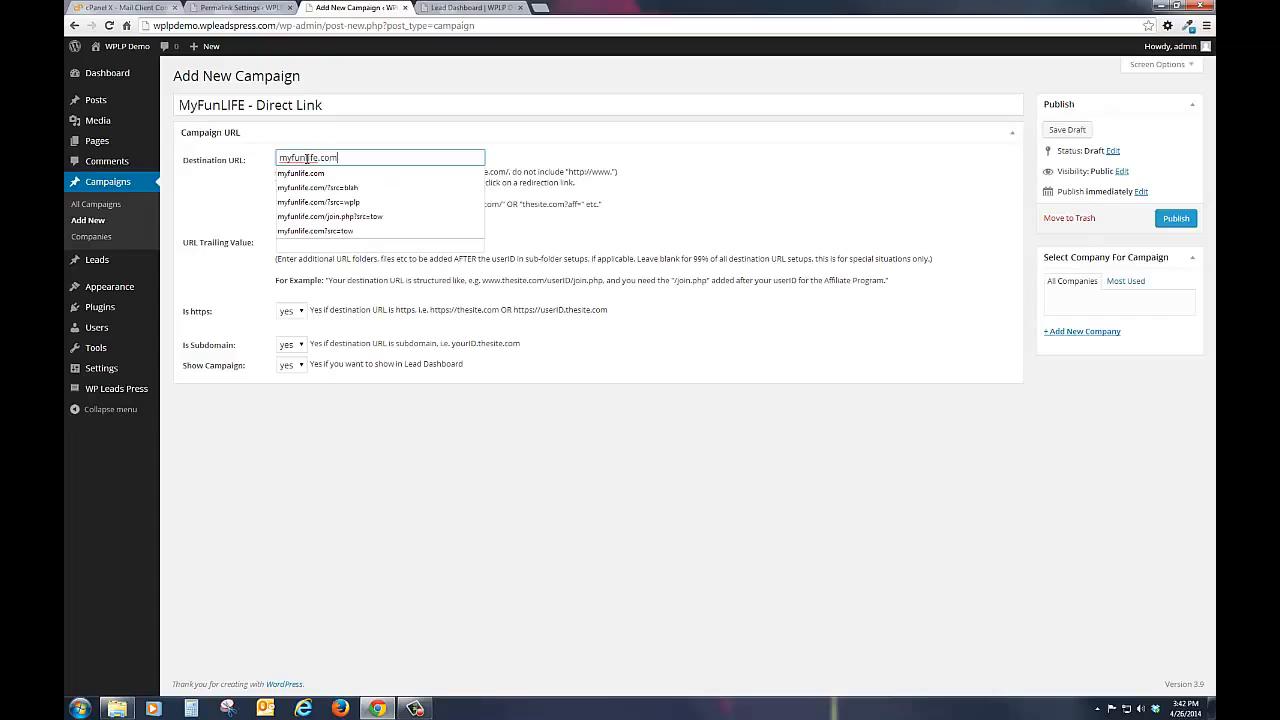
left_click(246, 217)
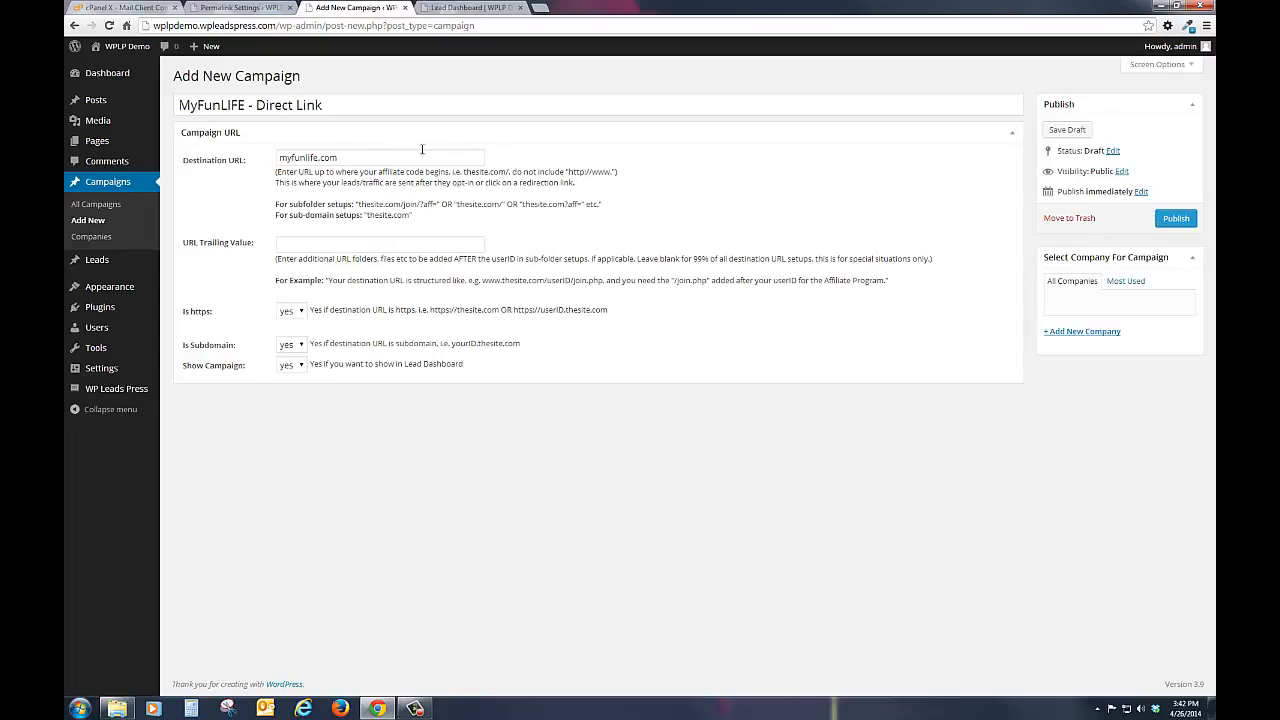
Step: Try a subfolder setup with myfunlife.com/?aff= as the destination URL and /join.htm as the URL trailing value
left_click(358, 158)
type("/")
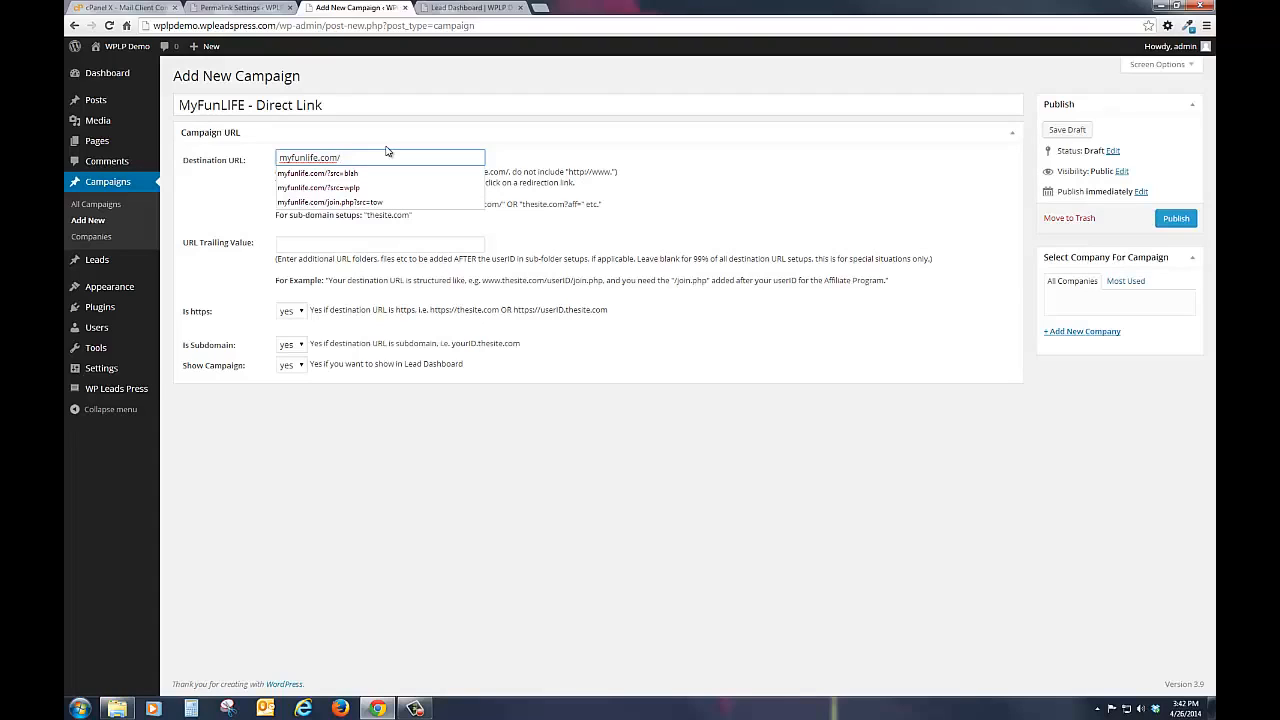
type("?aff")
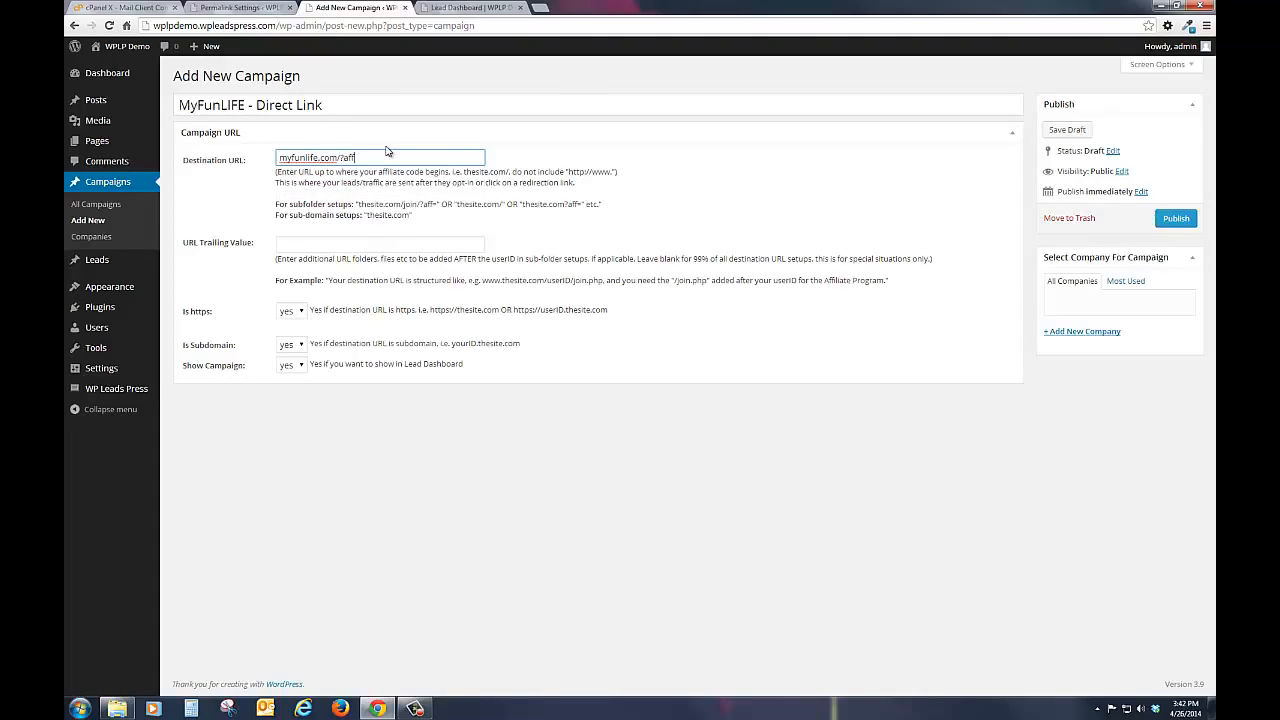
type("=something/join.htm")
left_click_drag(404, 157, 400, 246)
left_click(429, 160)
left_click_drag(428, 158, 359, 158)
key("BackSpace")
left_click(249, 219)
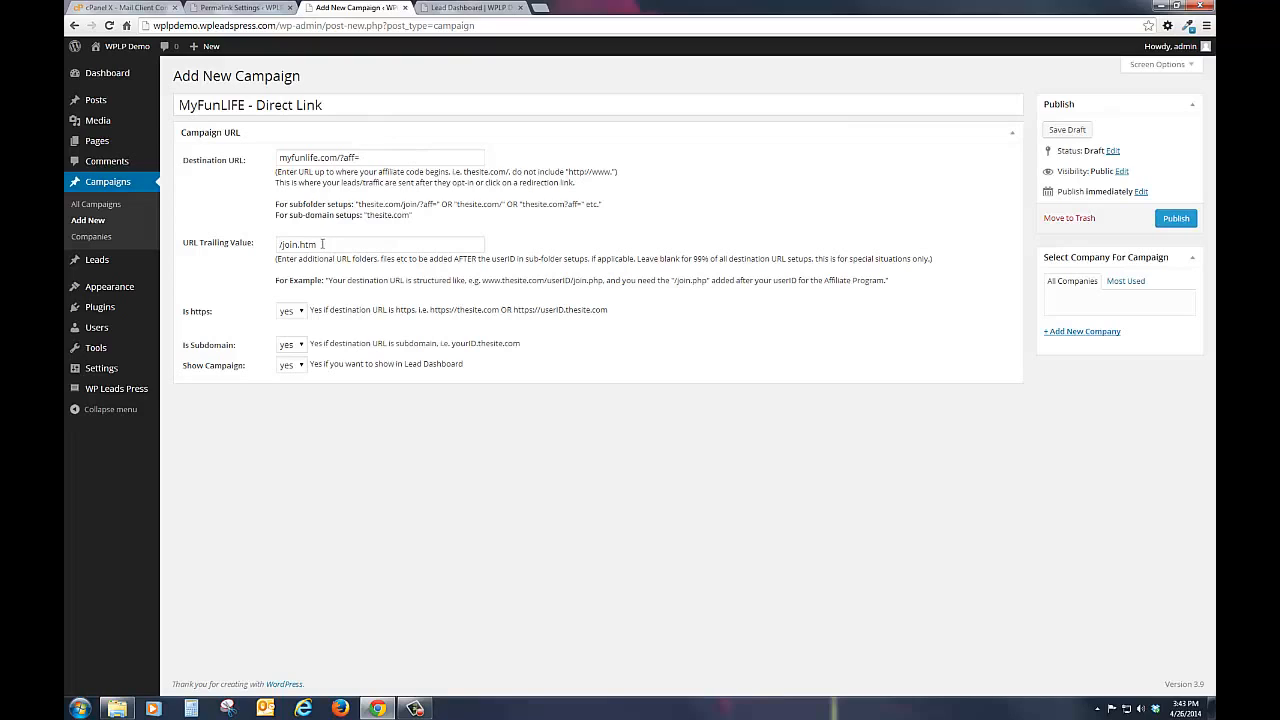
Step: Clear the URL trailing value and restore the destination URL to myfunlife.com
left_click_drag(322, 243, 254, 241)
key("BackSpace")
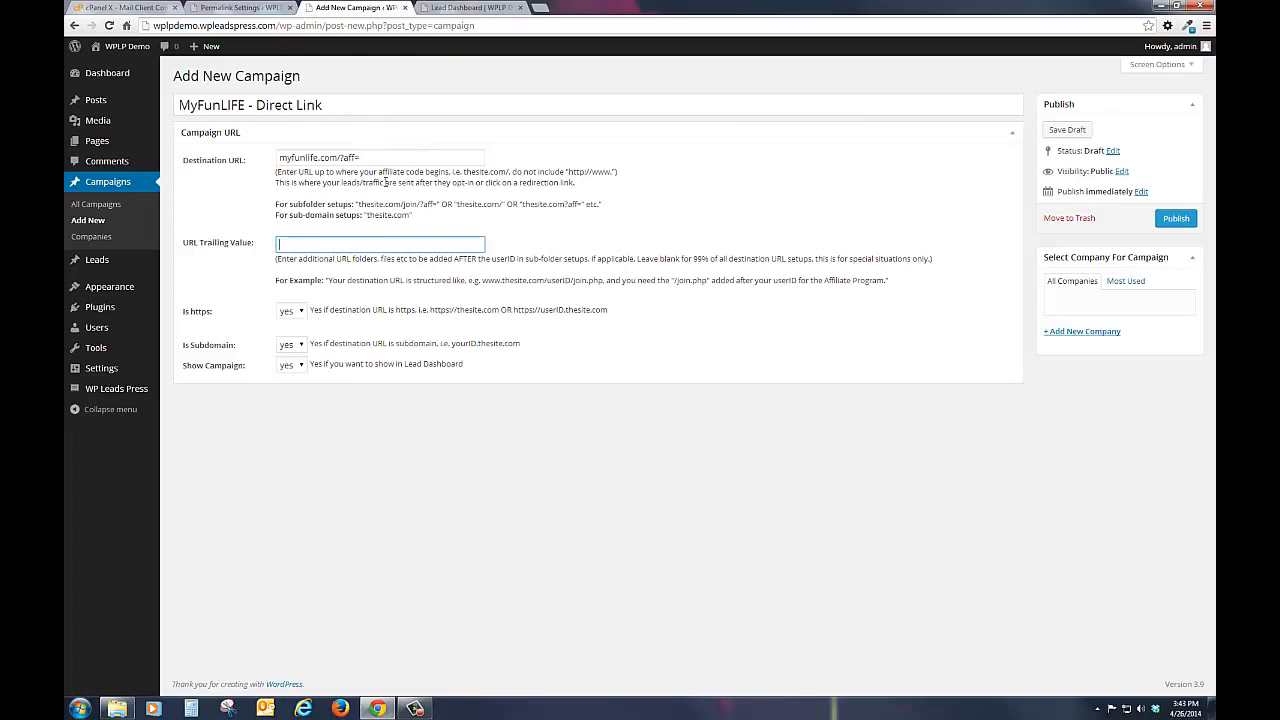
left_click(393, 158)
key("BackSpace")
key("BackSpace")
key("BackSpace")
key("BackSpace")
key("BackSpace")
key("BackSpace")
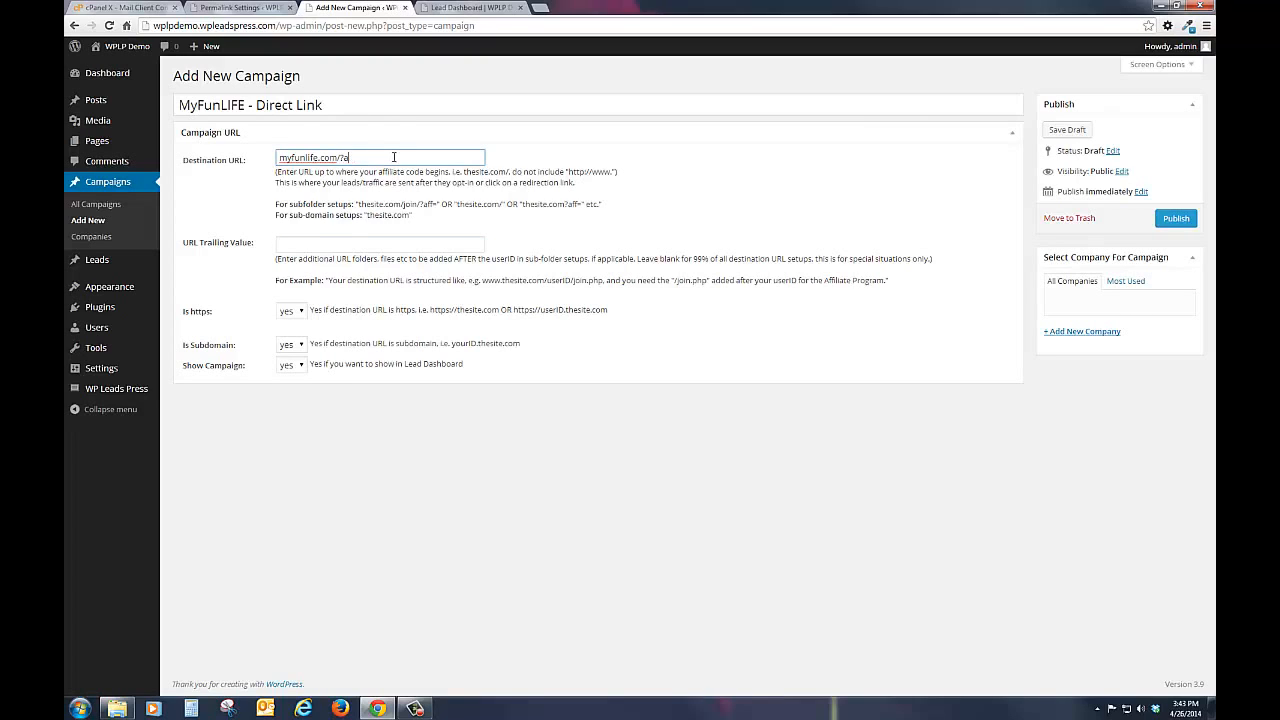
left_click(233, 214)
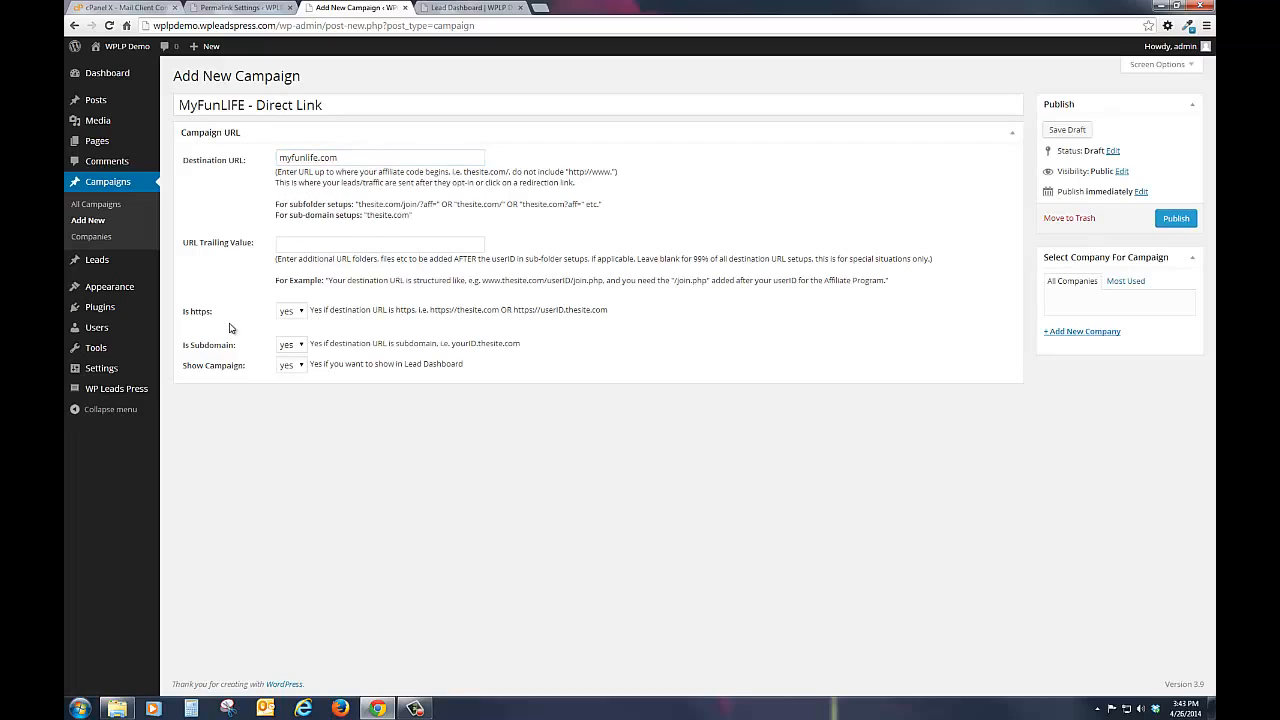
Step: Set the campaign's "Is https" option to no
left_click(297, 311)
left_click(289, 339)
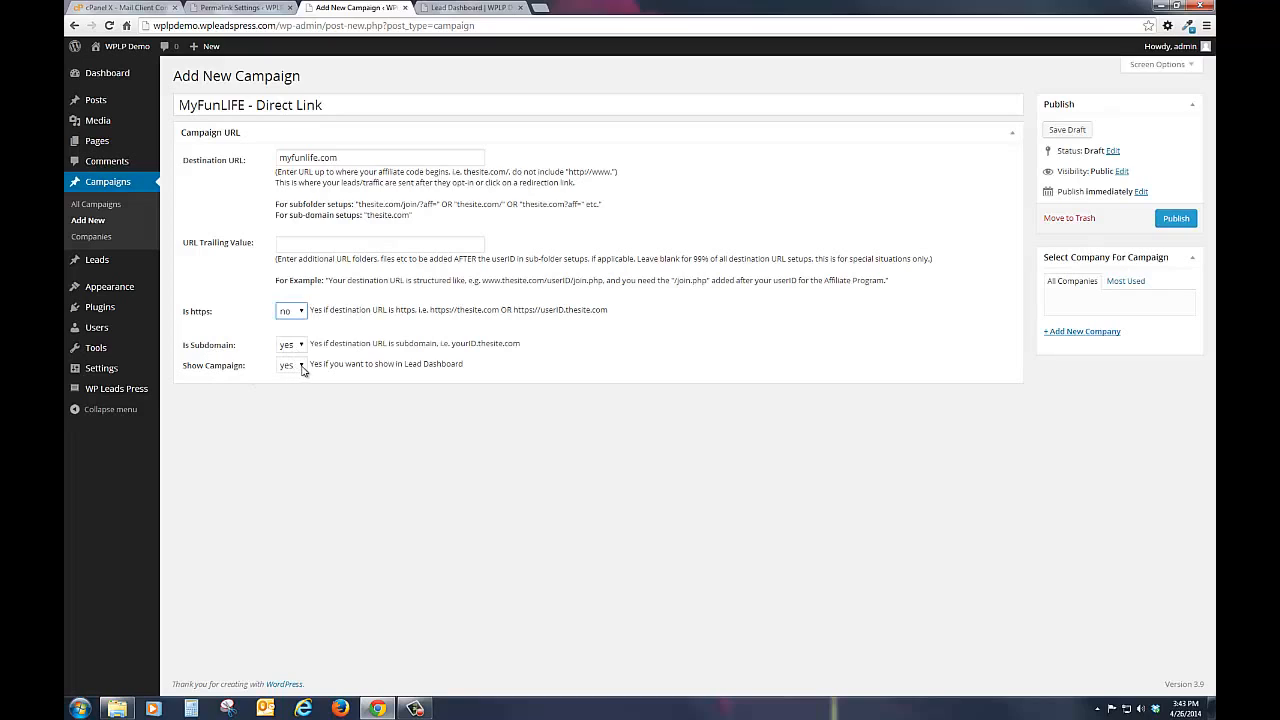
Step: Add MyFunLIFE as a new company for the campaign and publish the campaign
left_click(1063, 332)
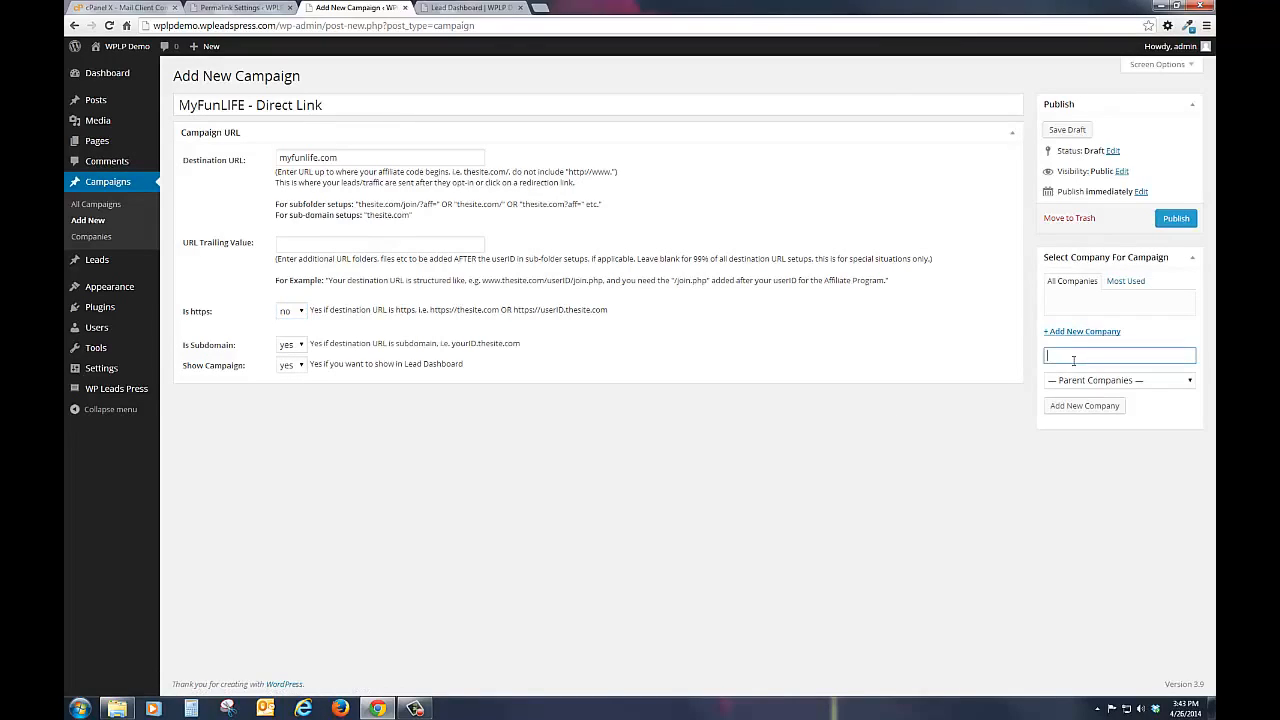
type("M")
type("FunLIFE")
left_click(1104, 406)
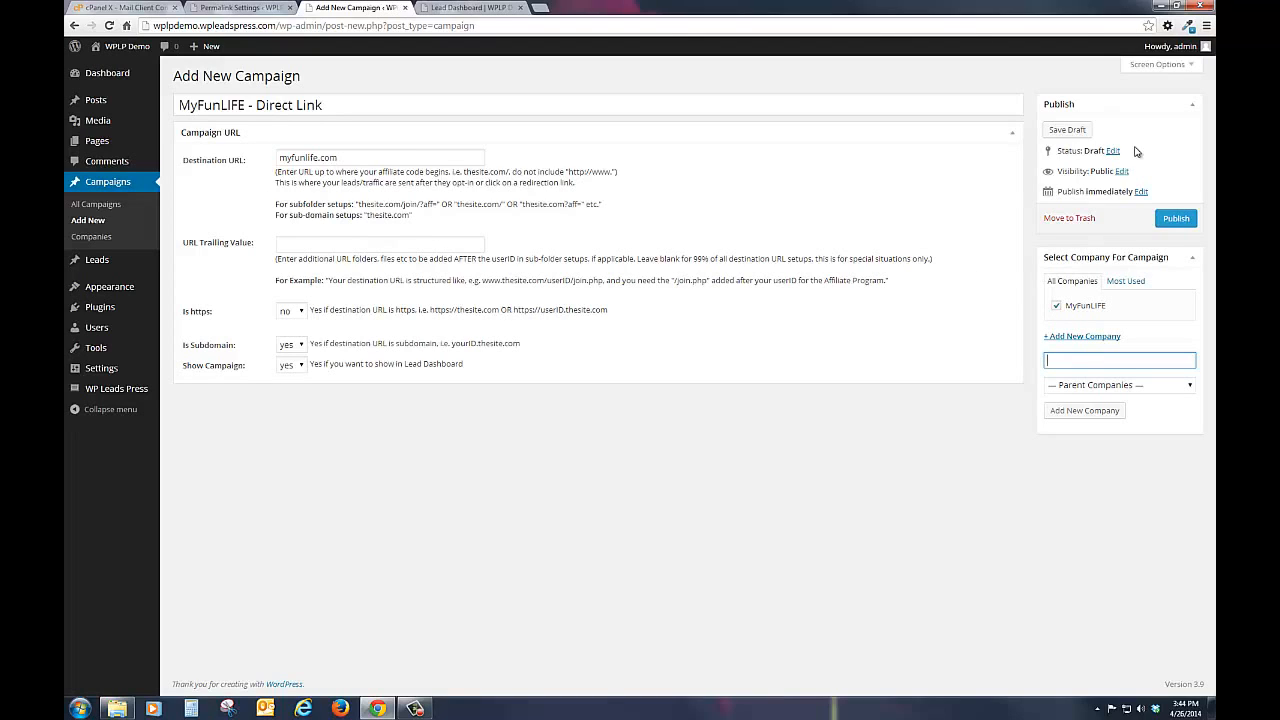
left_click(1170, 218)
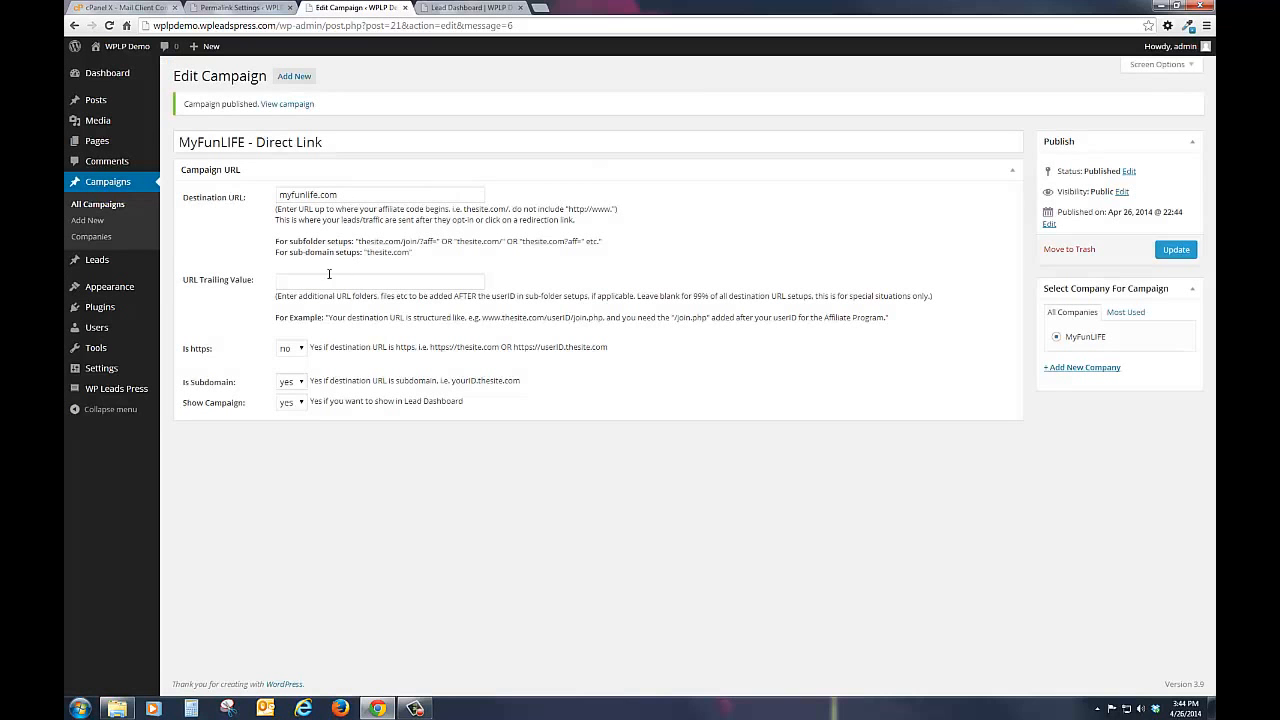
Step: Create a new page titled "MyFunLIFE Travel Opportunity"
mouse_move(108, 147)
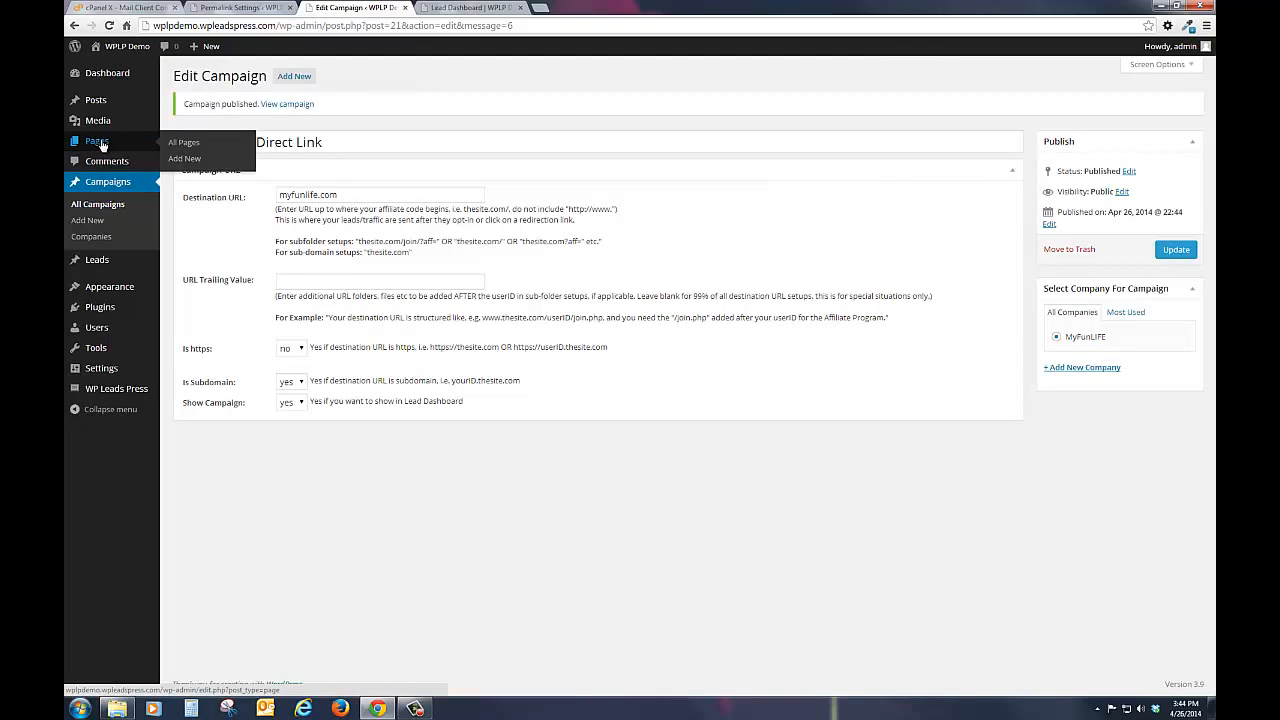
left_click(183, 161)
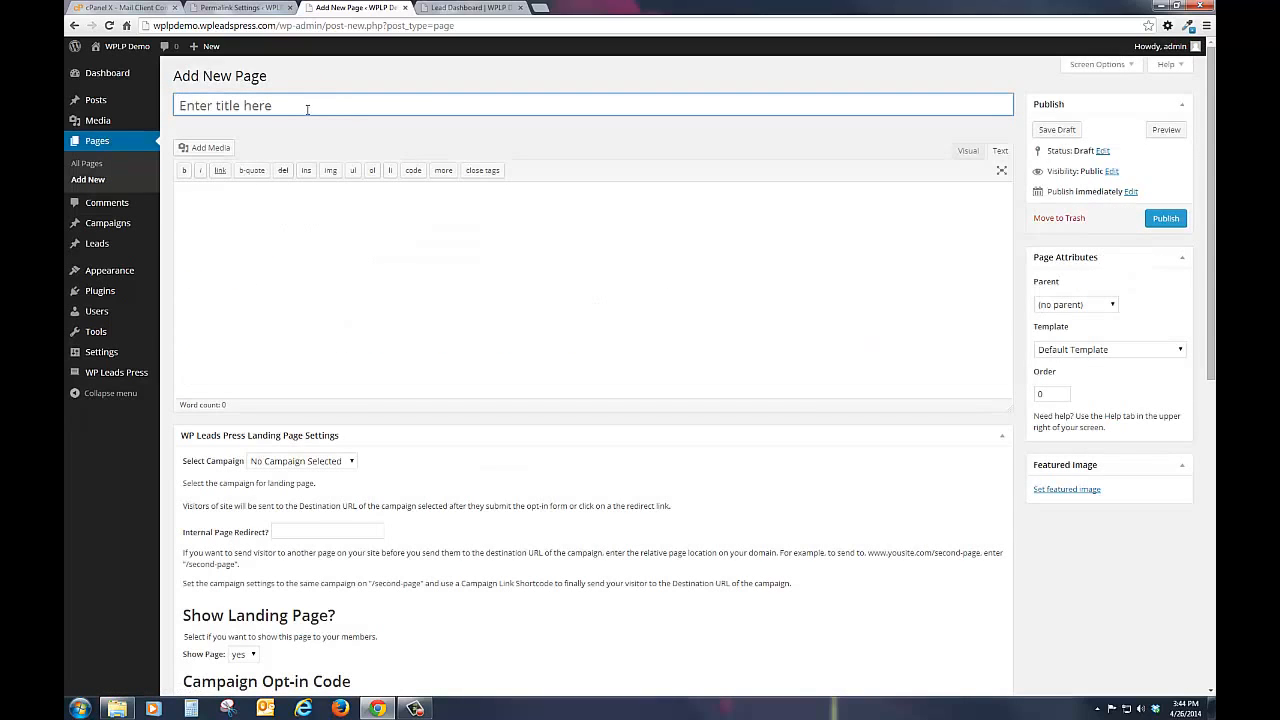
type("Myf")
key("BackSpace")
type("Fyun")
type("nL")
type("IFE")
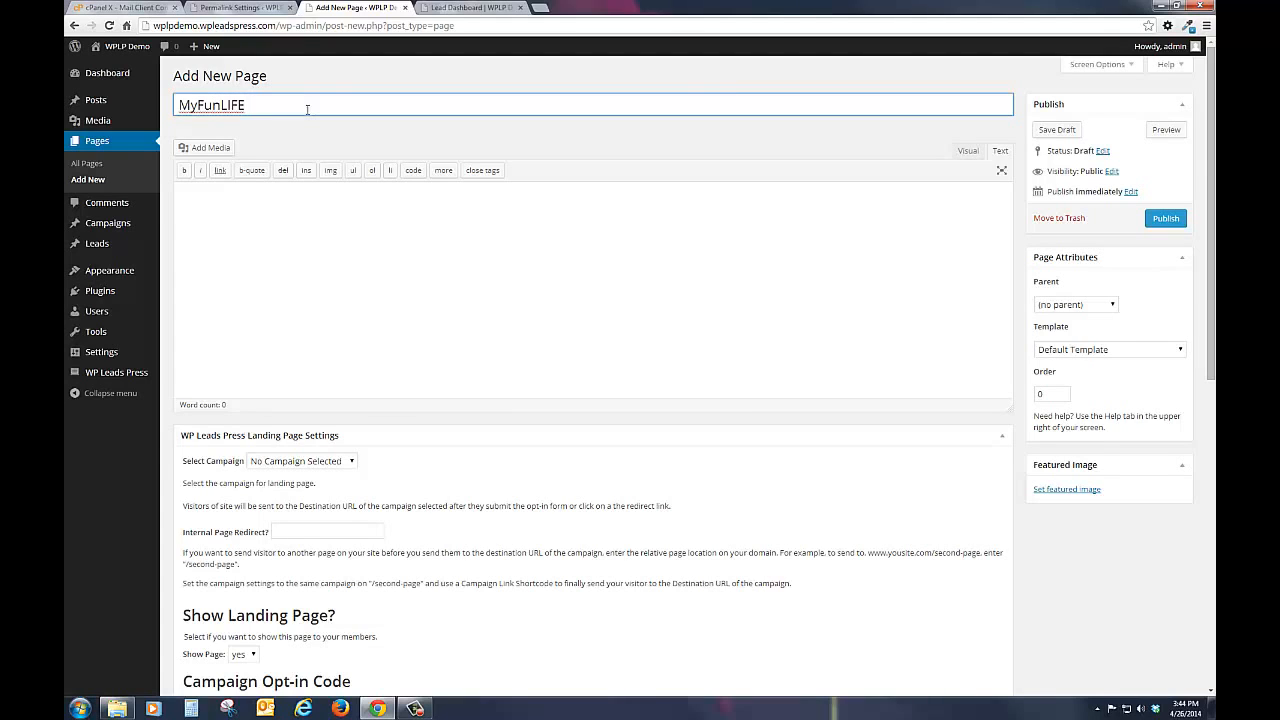
type(" Travel Opportunity")
Step: Set the new page's template to Full-width Page Template, No Sidebar
left_click(328, 200)
scroll(780, 394, "down", 2)
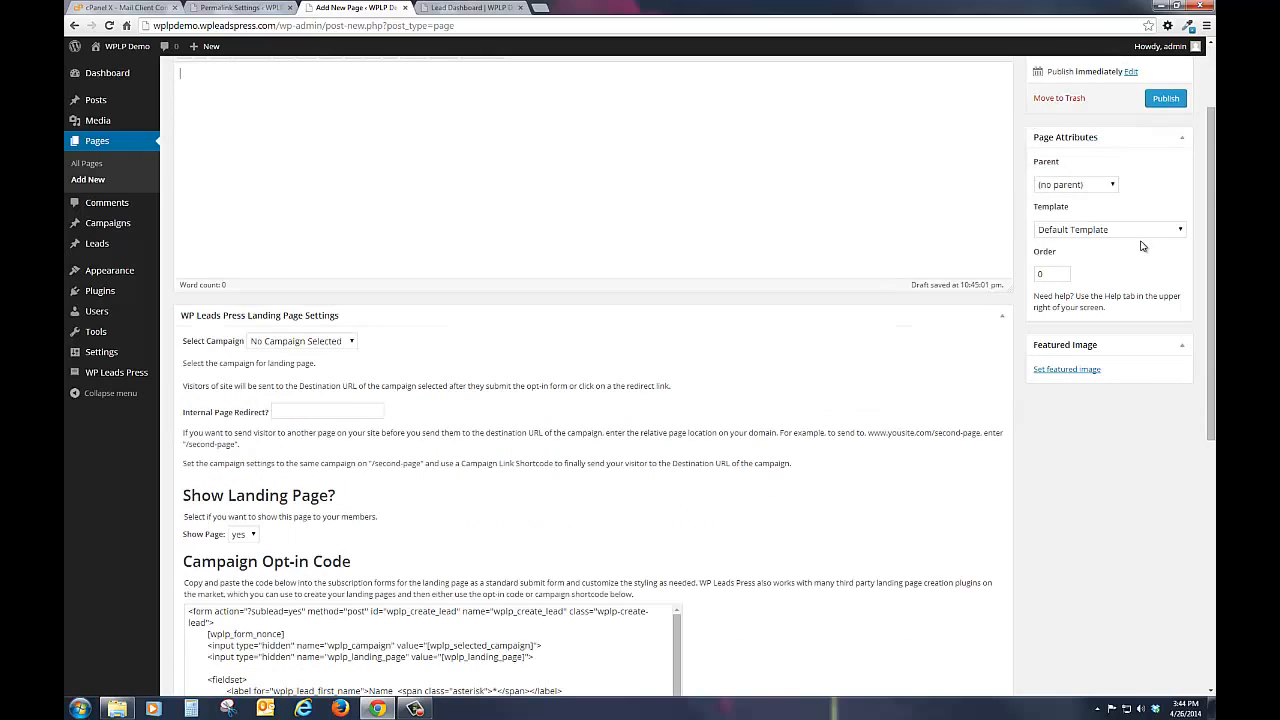
left_click(1140, 230)
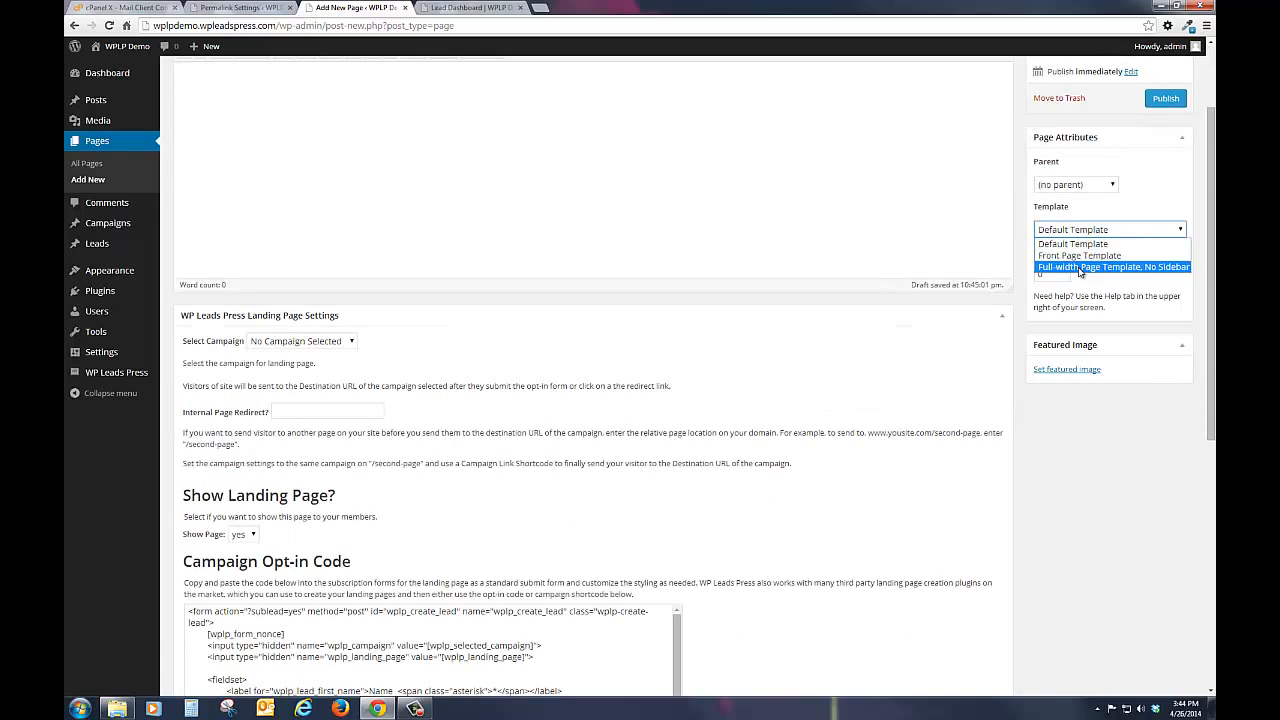
left_click(1079, 268)
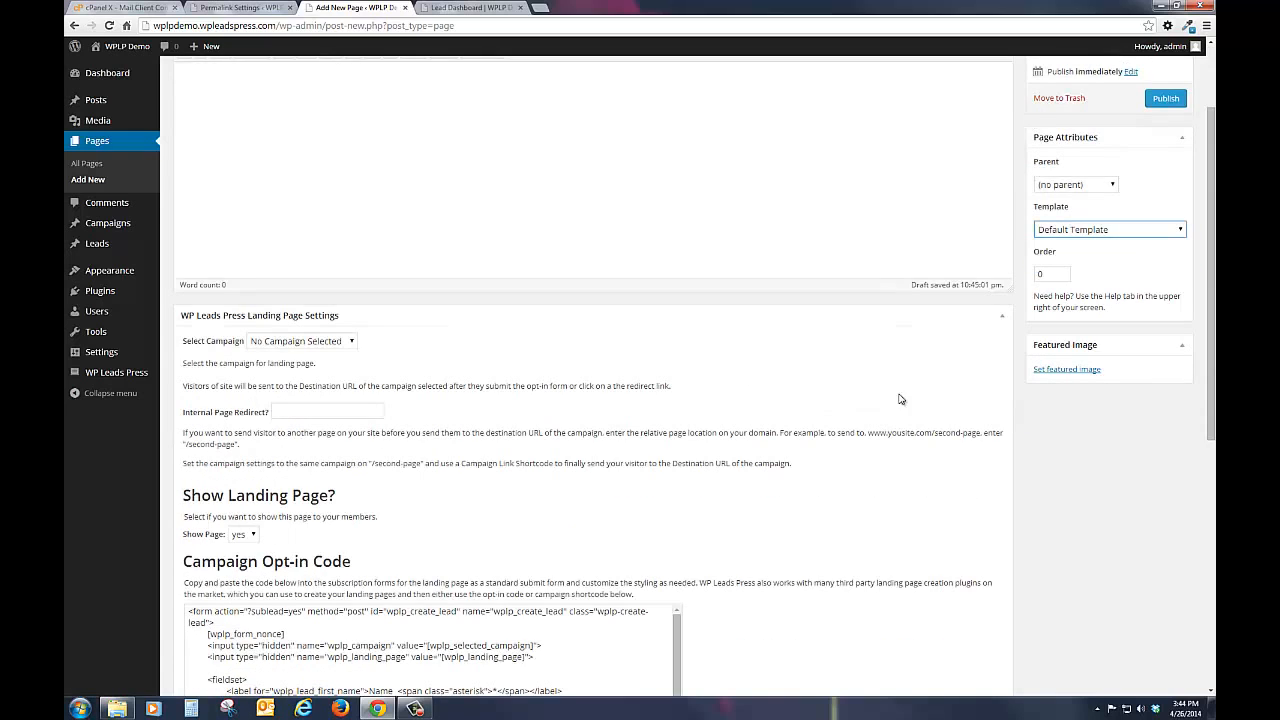
Step: Assign the MyFunLIFE - Direct Link campaign to the landing page and publish the page
left_click(284, 342)
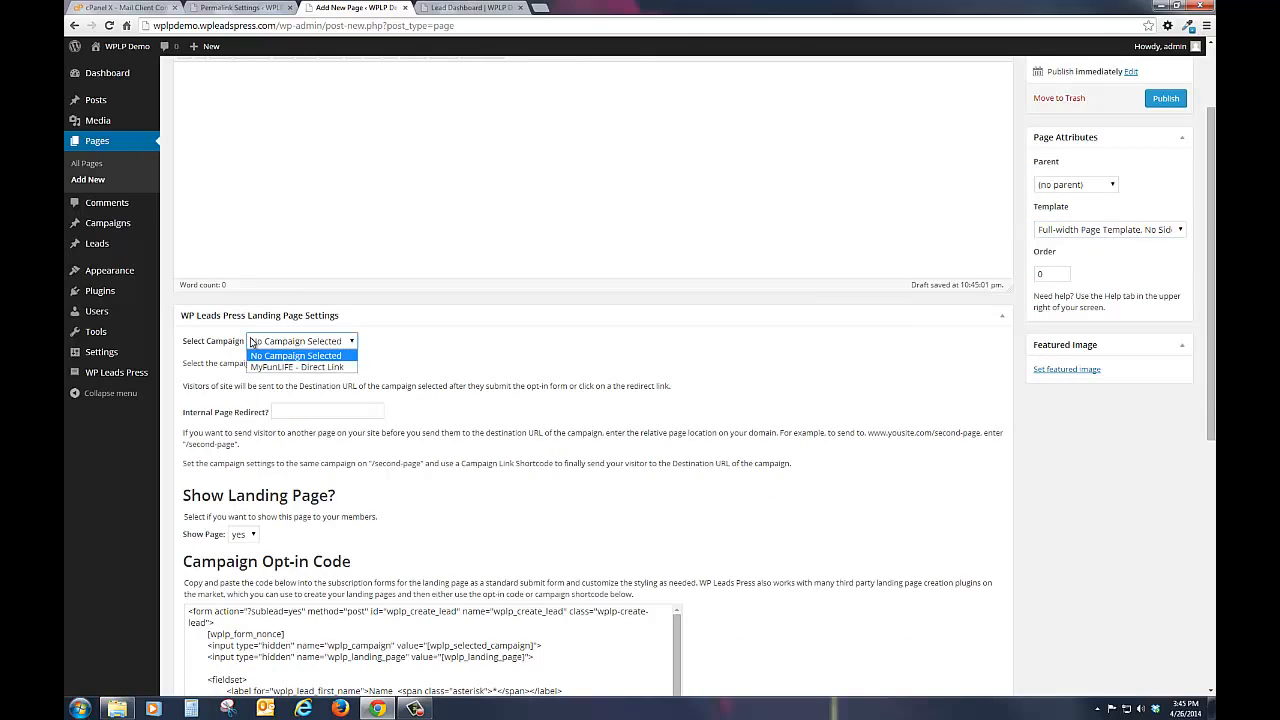
left_click(297, 367)
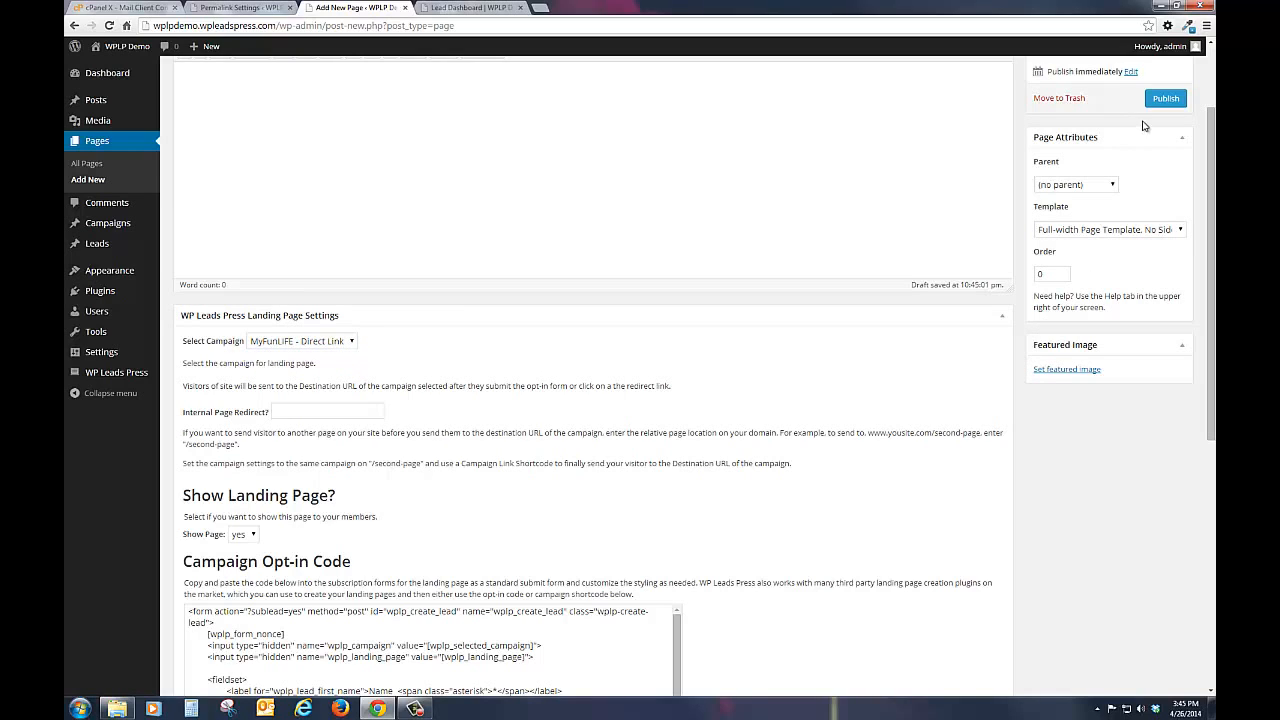
left_click(1166, 99)
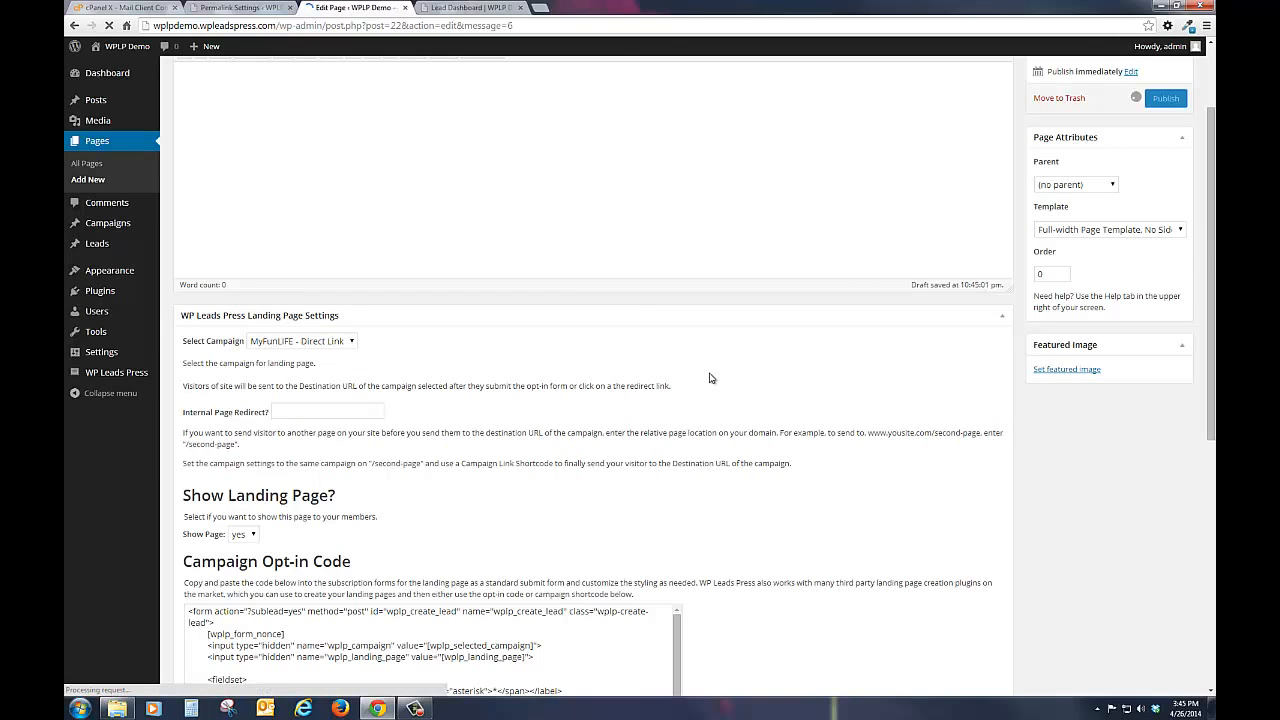
Step: Add "Join With US!" to the page content as a Heading 1, followed by a new line
scroll(768, 337, "down", 5)
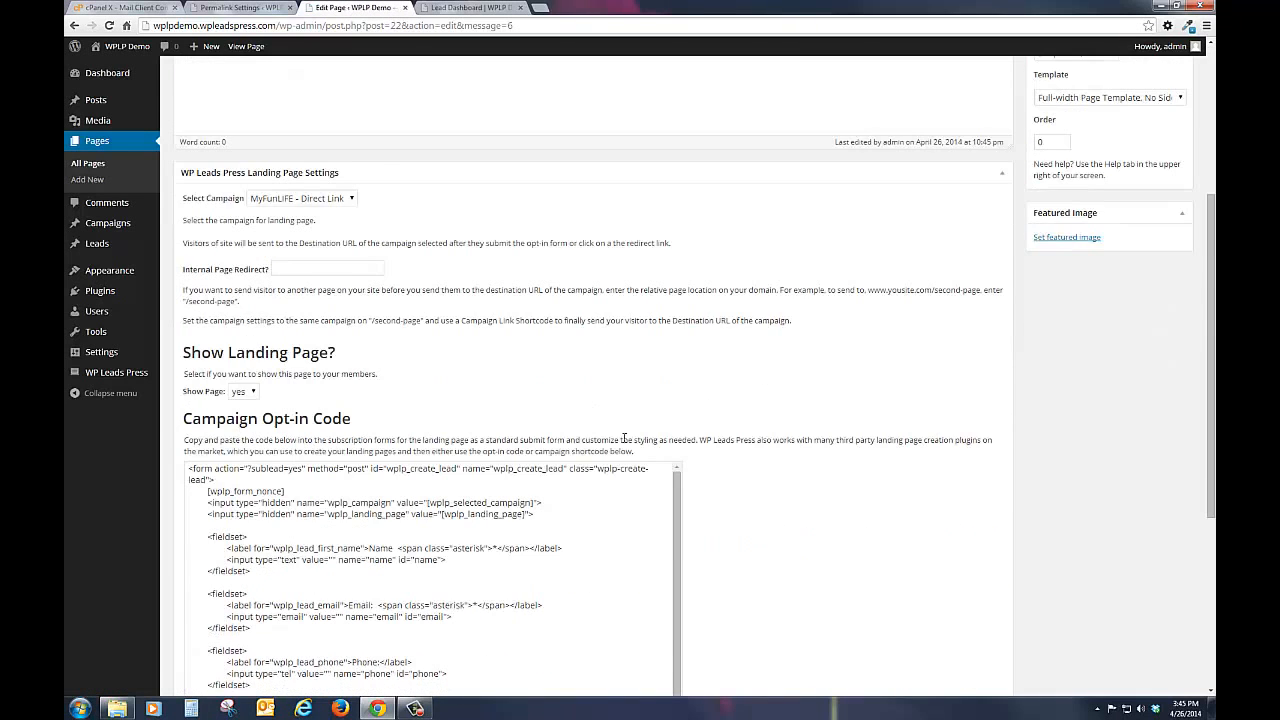
scroll(780, 400, "down", 6)
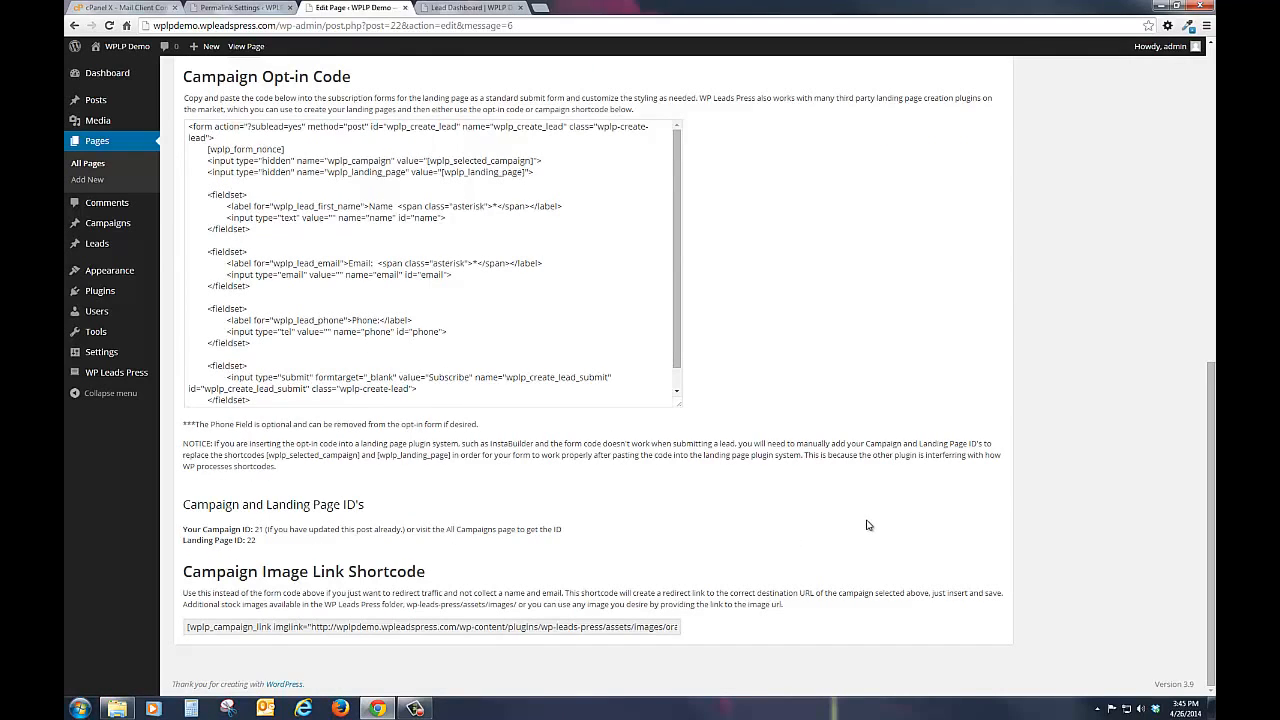
scroll(867, 525, "up", 3)
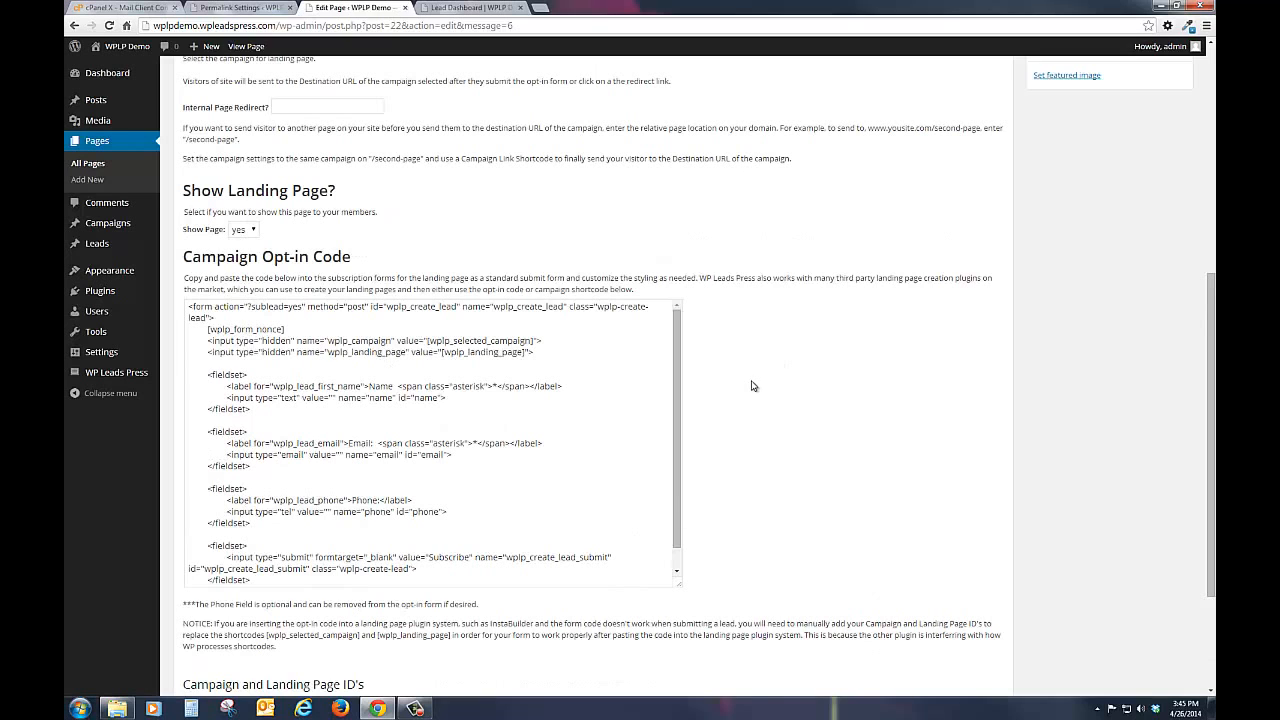
scroll(760, 385, "up", 6)
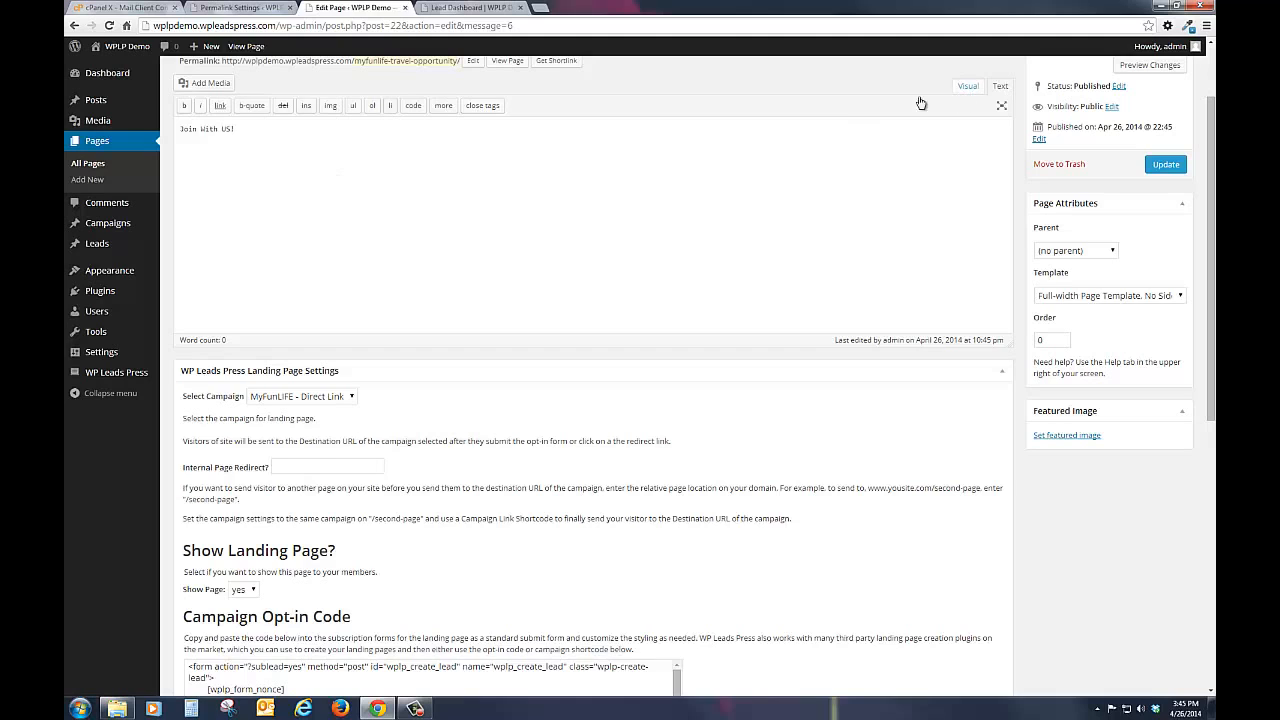
left_click(968, 86)
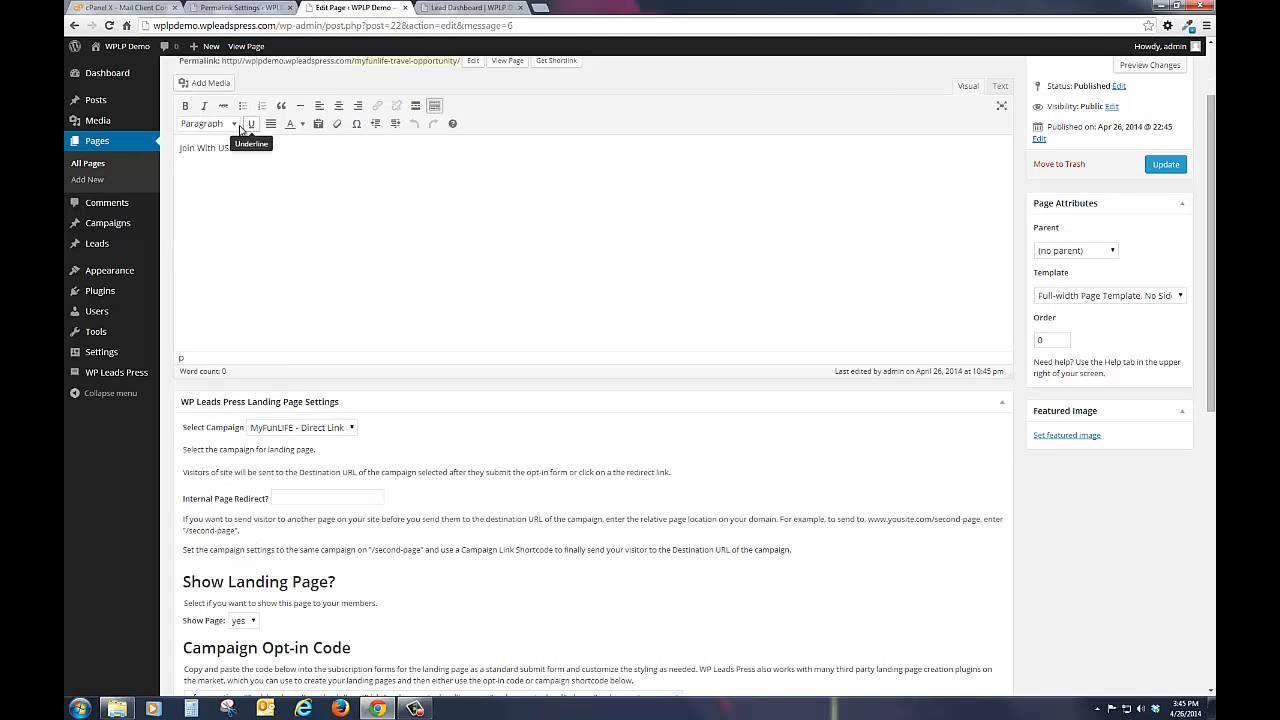
left_click(233, 124)
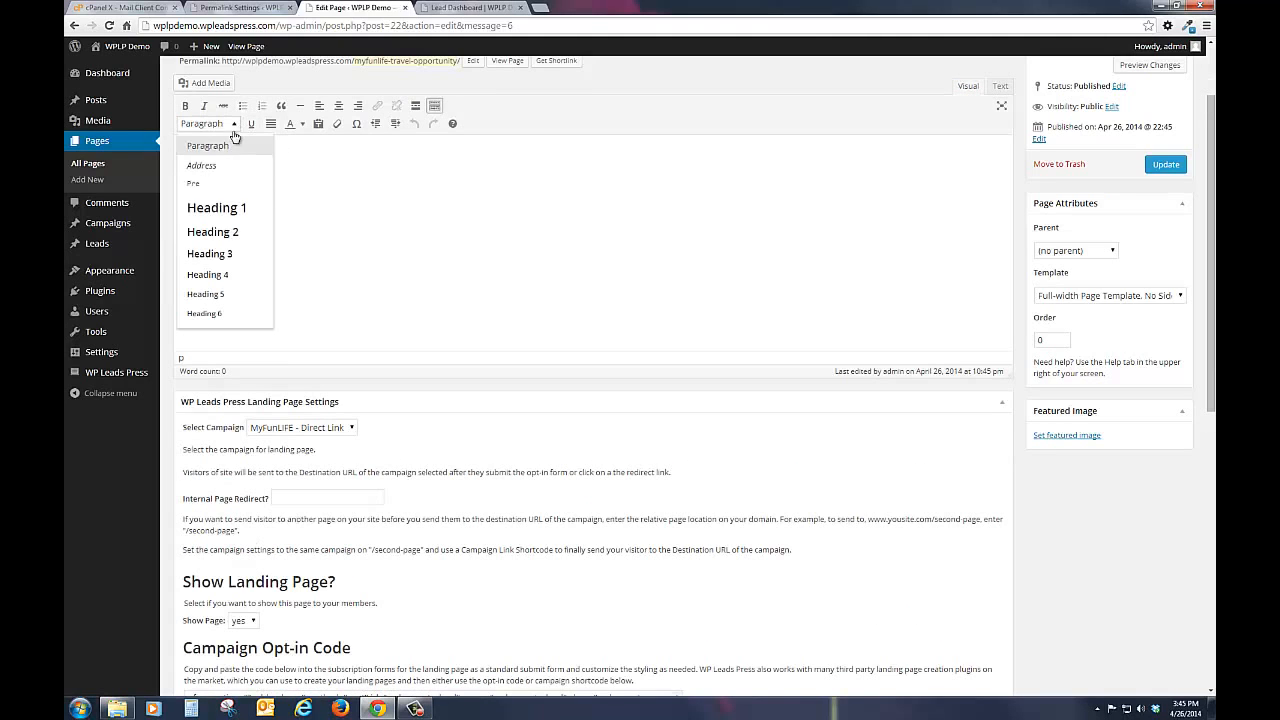
left_click(220, 208)
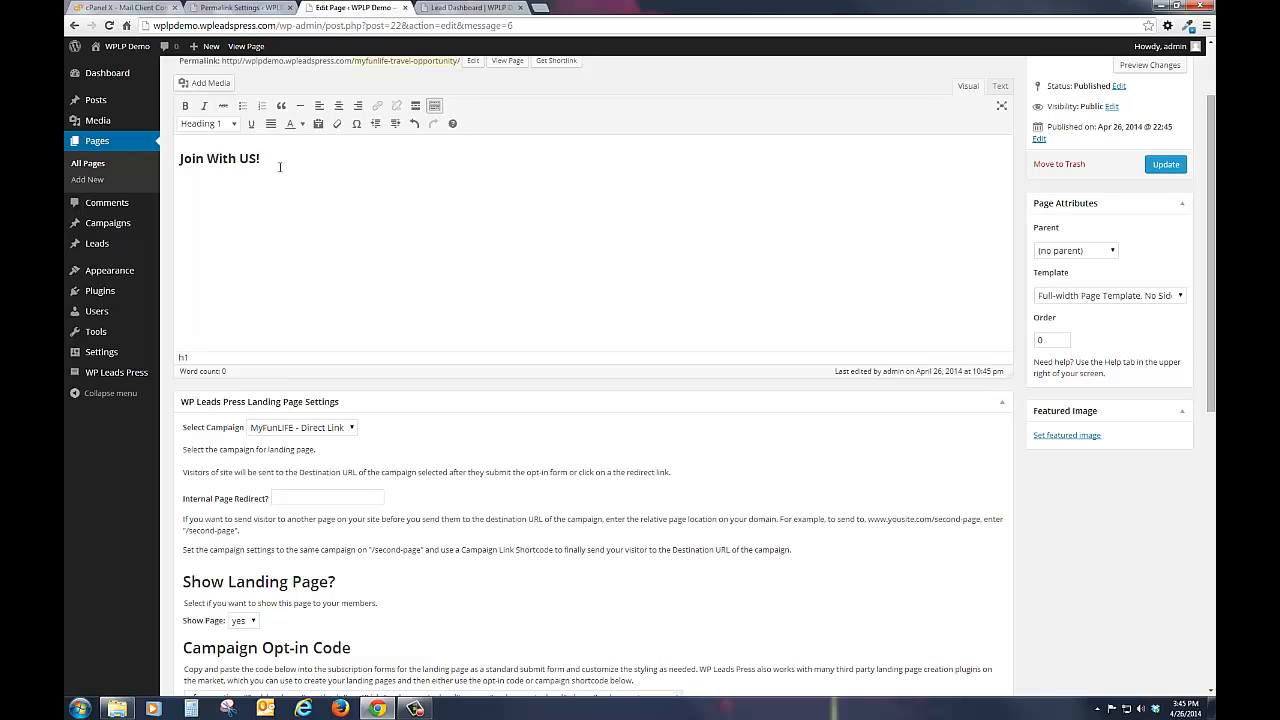
key("Return")
Step: Copy the complete Campaign Opt-in Code from the page's WP Leads Press landing page settings
scroll(675, 463, "down", 3)
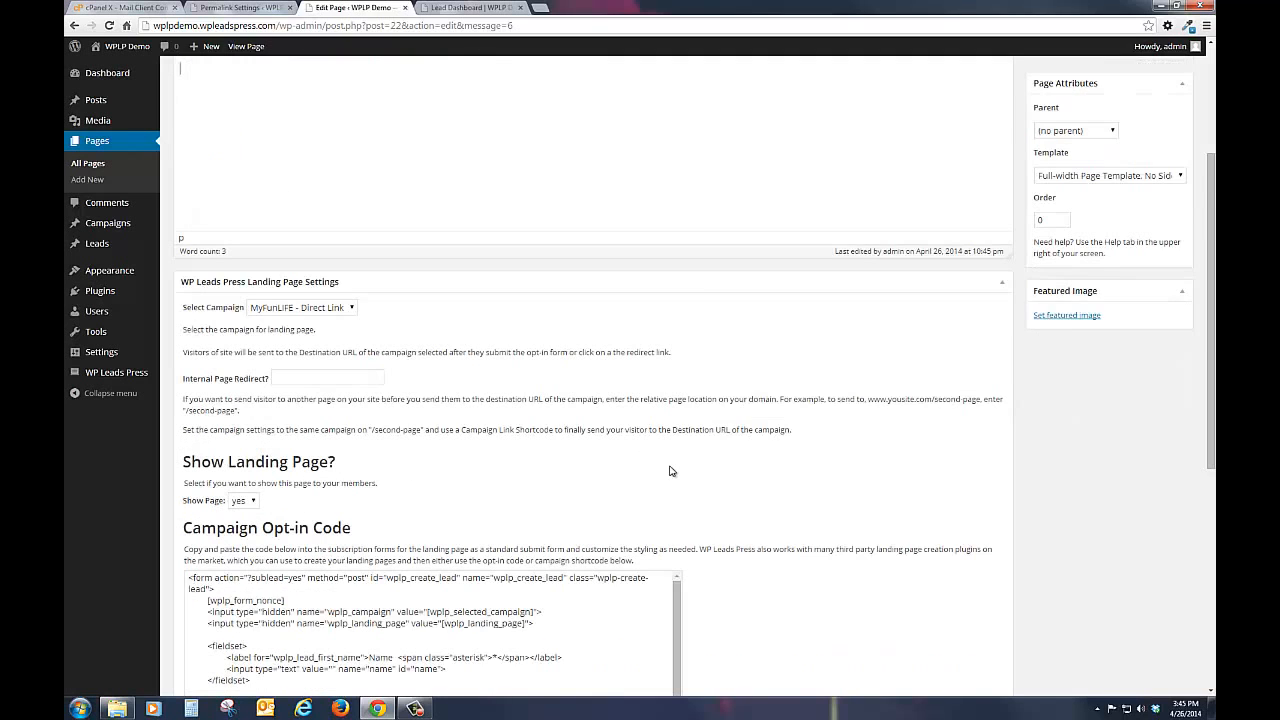
scroll(791, 463, "down", 1)
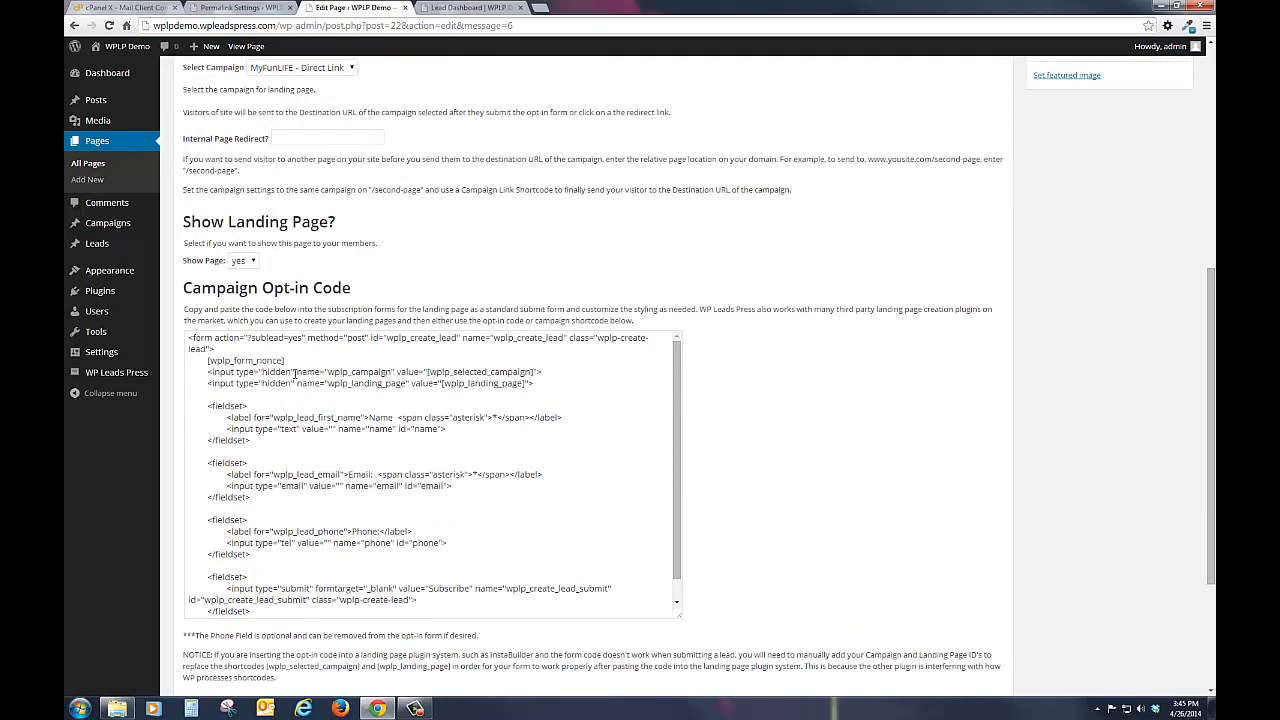
left_click_drag(190, 338, 344, 628)
right_click(358, 508)
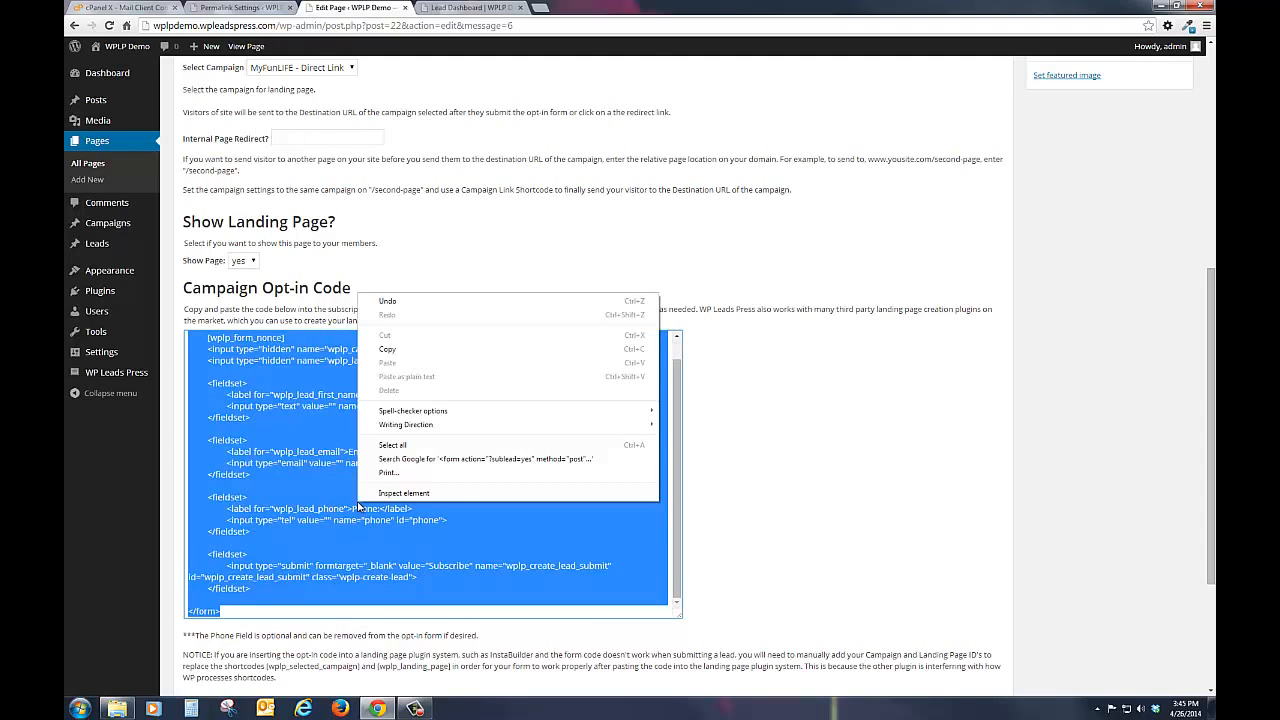
left_click(405, 349)
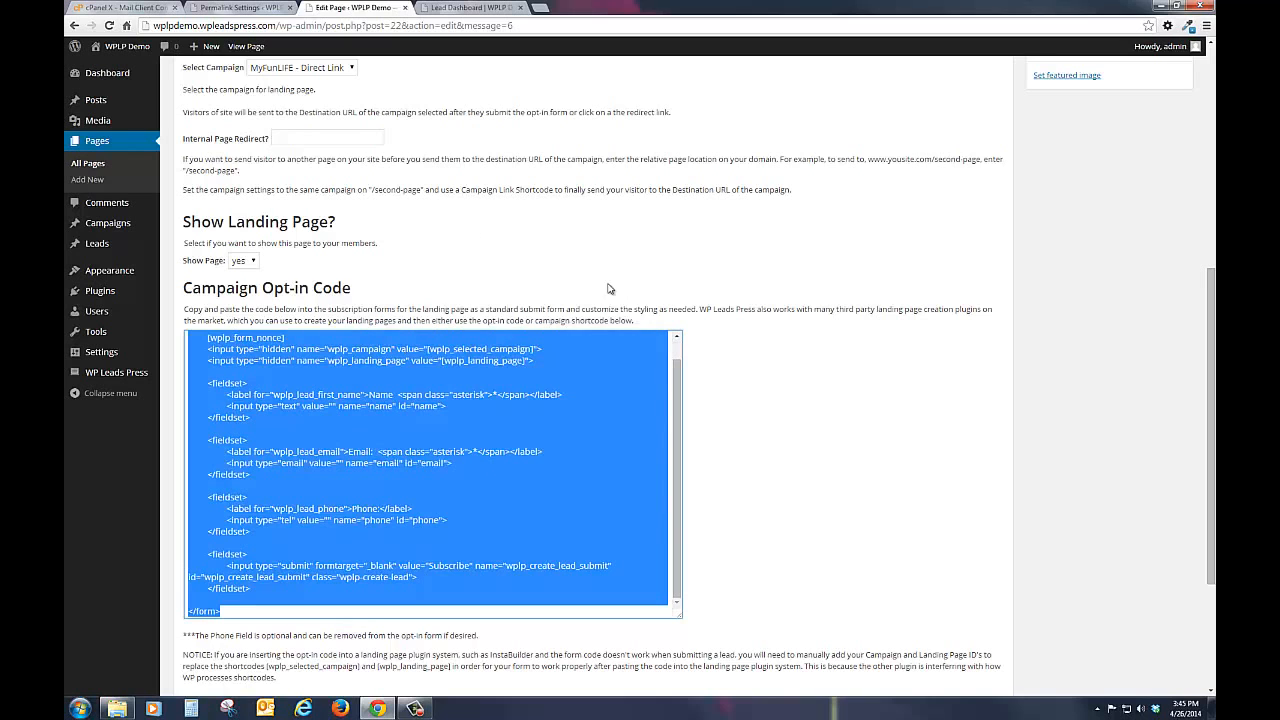
Step: Paste the opt-in form code into the page's HTML source below the heading and return to the visual view
scroll(850, 340, "up", 5)
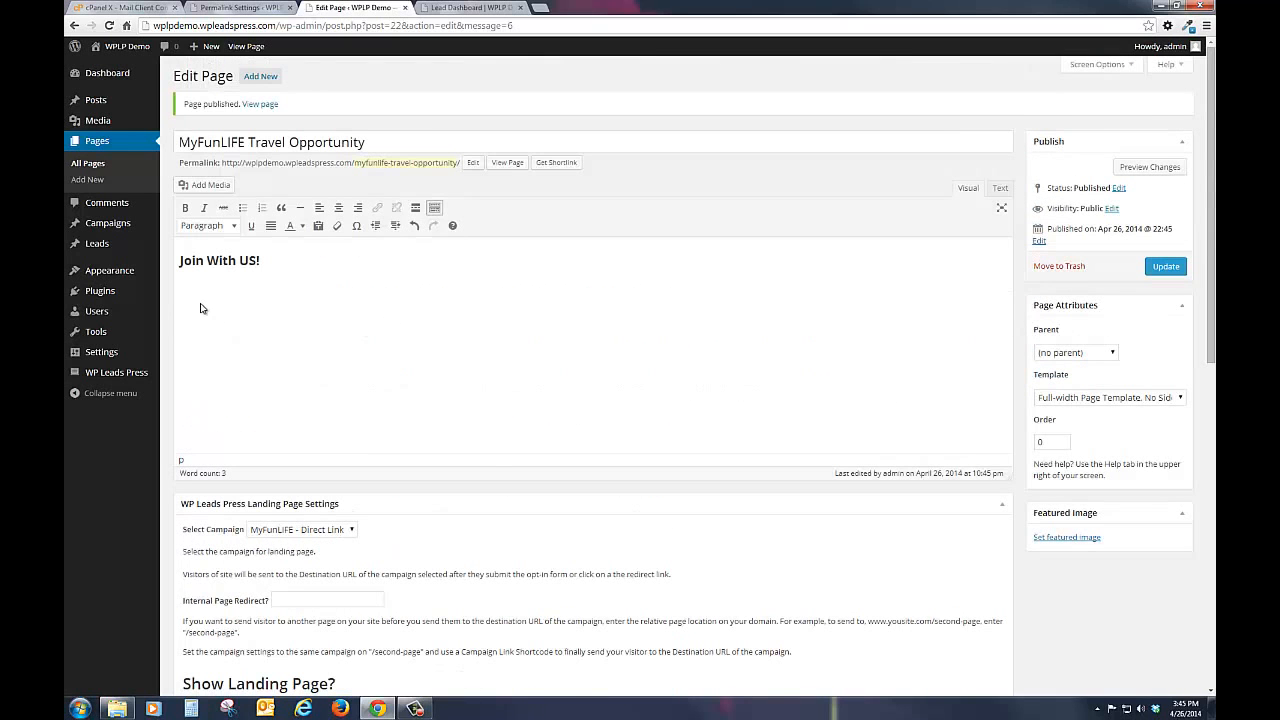
left_click(999, 188)
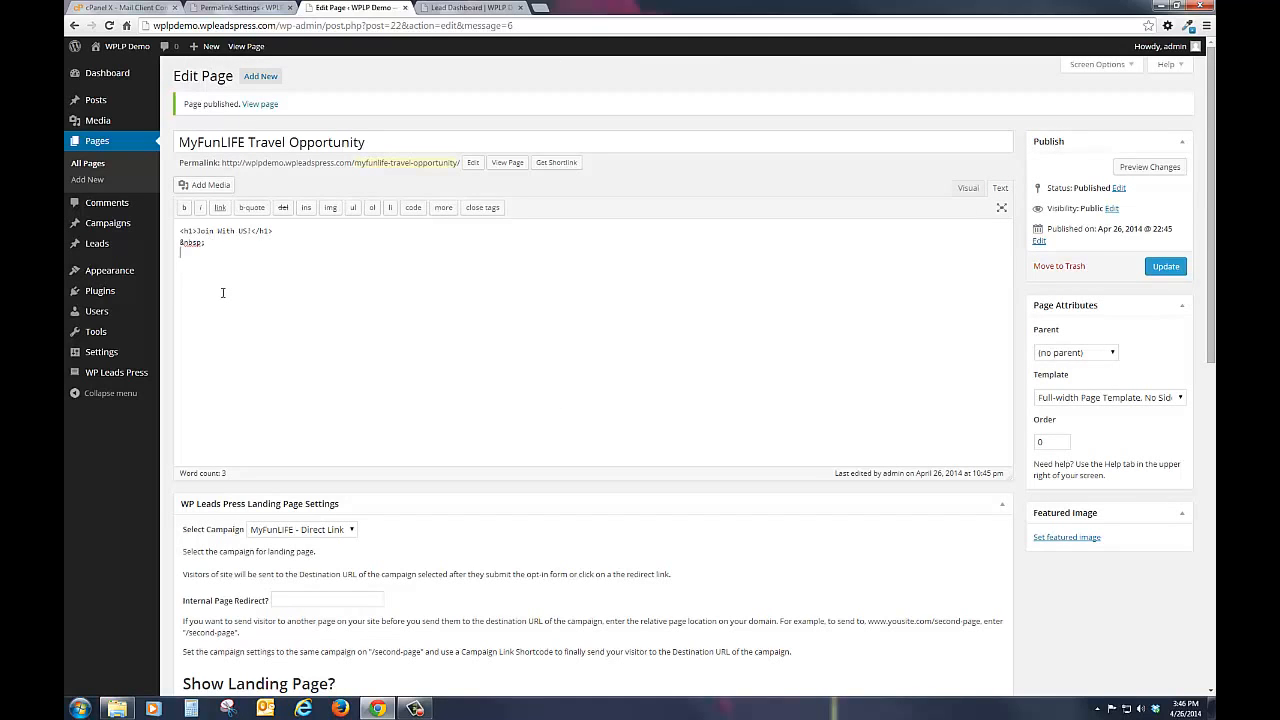
key("ctrl+v")
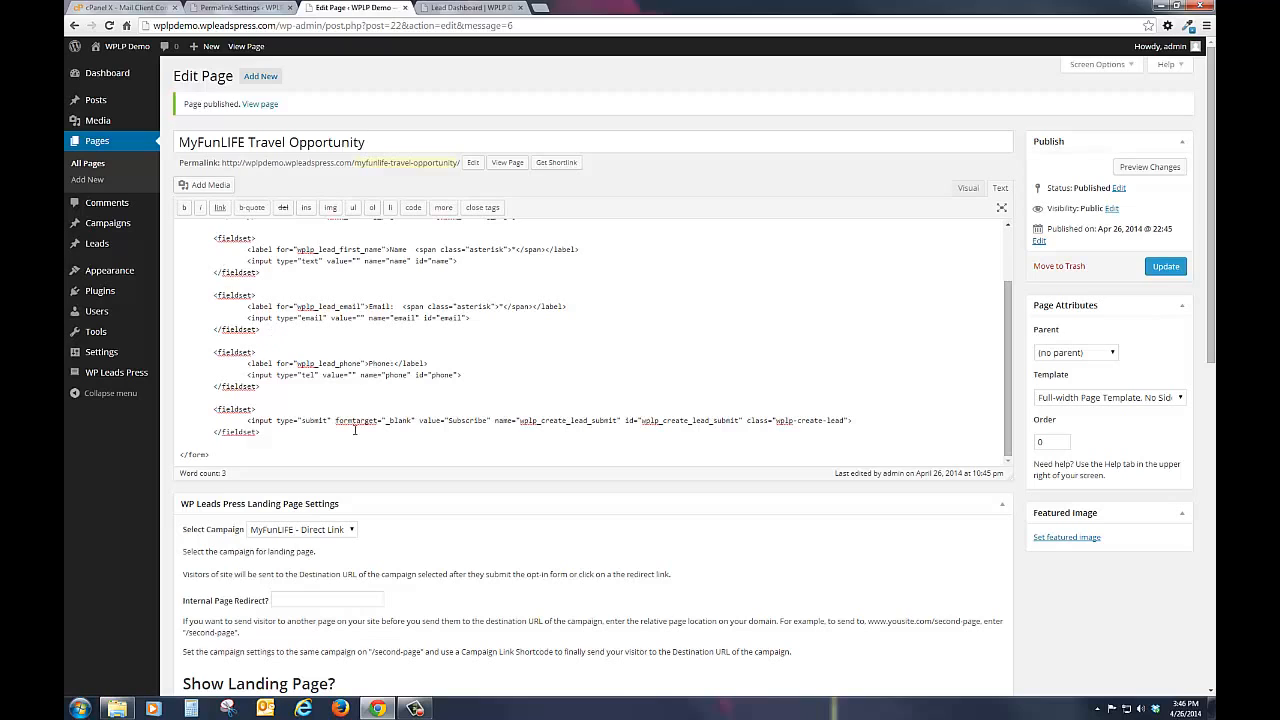
left_click(968, 190)
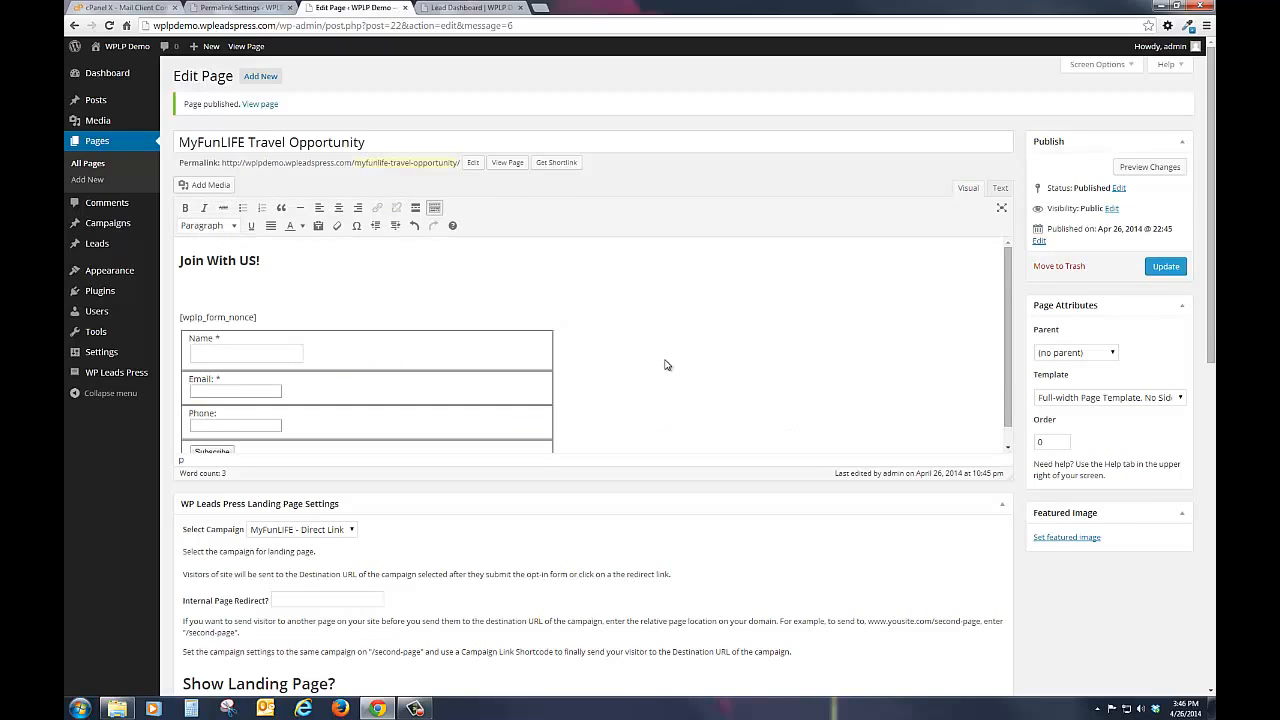
Step: Review the inserted opt-in form and the landing page settings, and update the published page
scroll(658, 335, "down", 1)
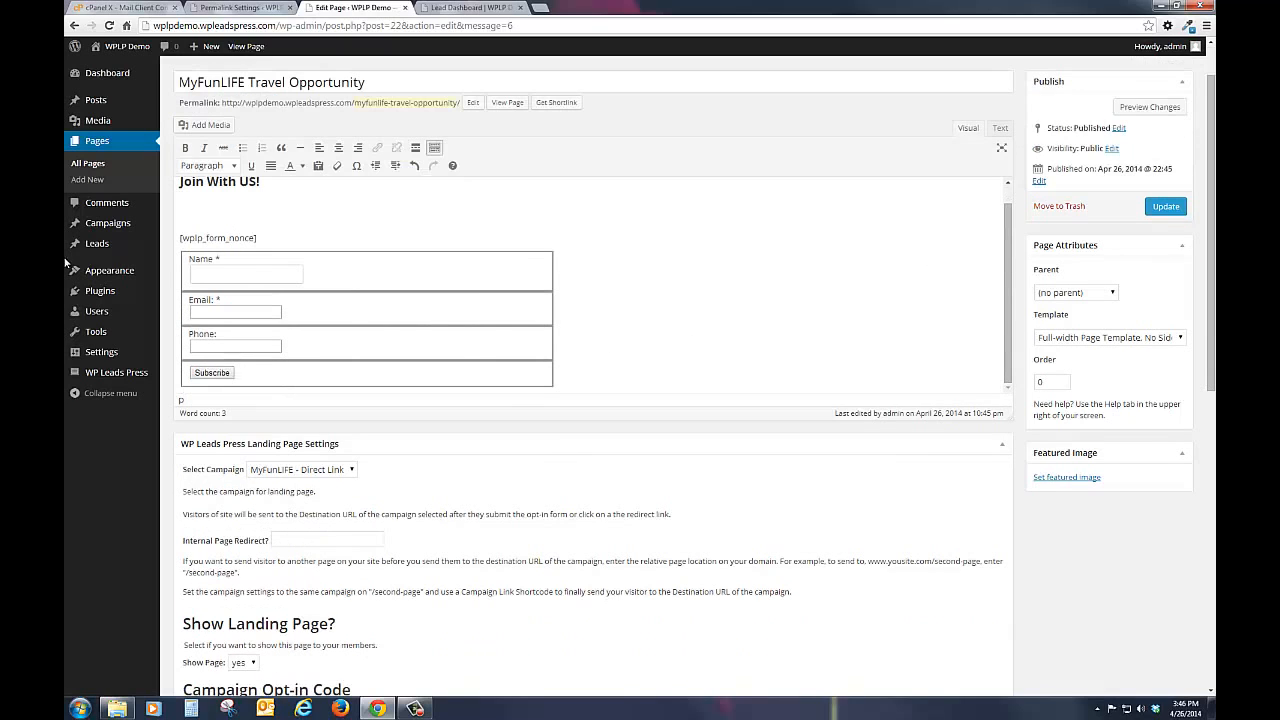
scroll(783, 290, "down", 1)
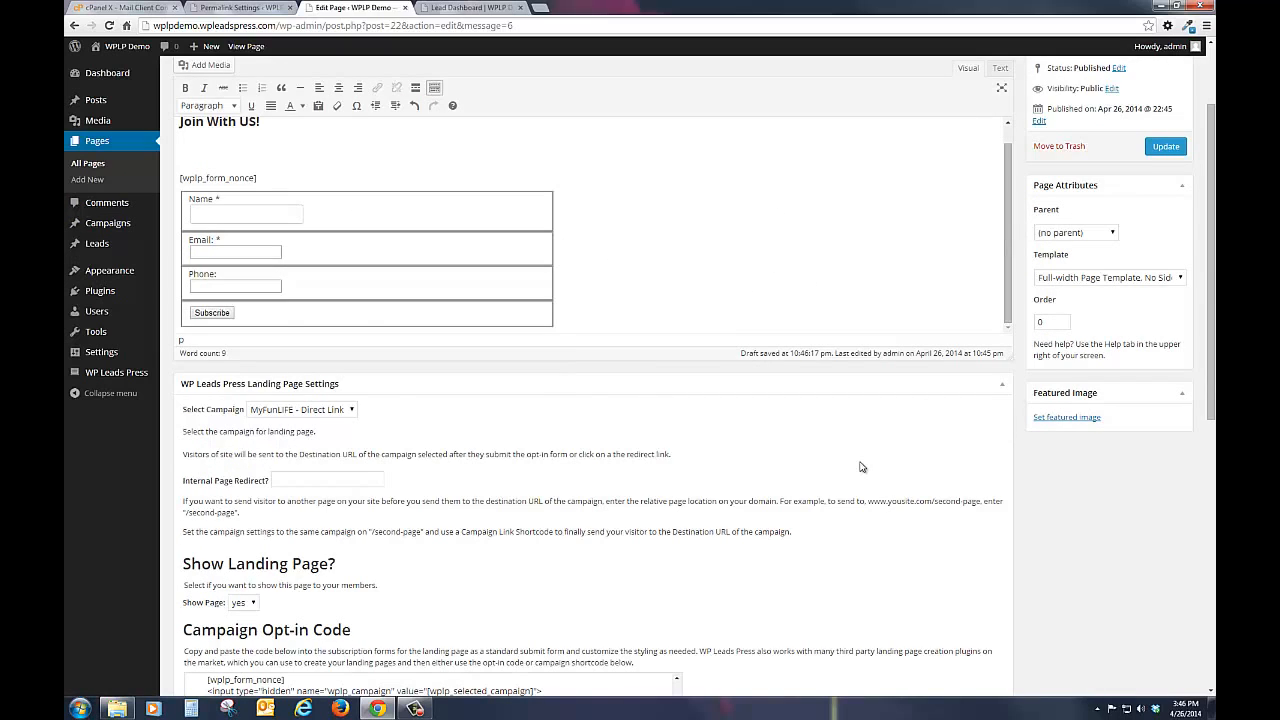
scroll(862, 467, "down", 2)
scroll(862, 467, "down", 6)
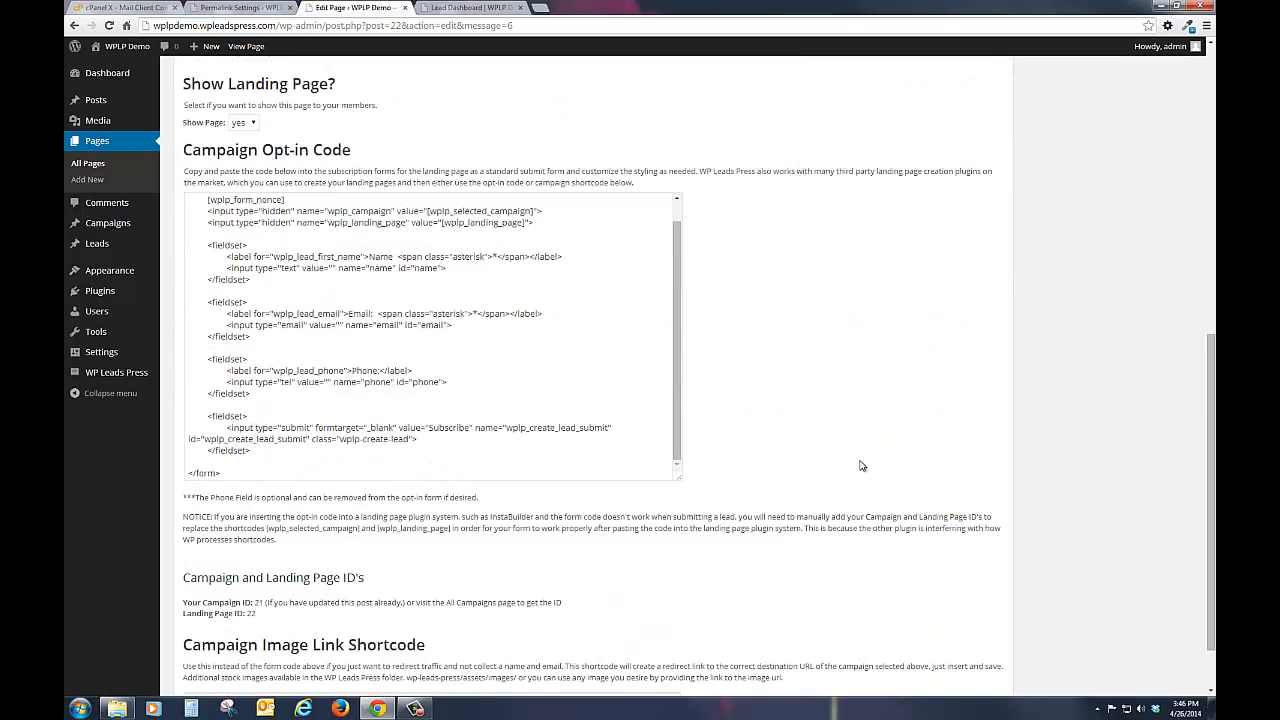
scroll(862, 466, "down", 1)
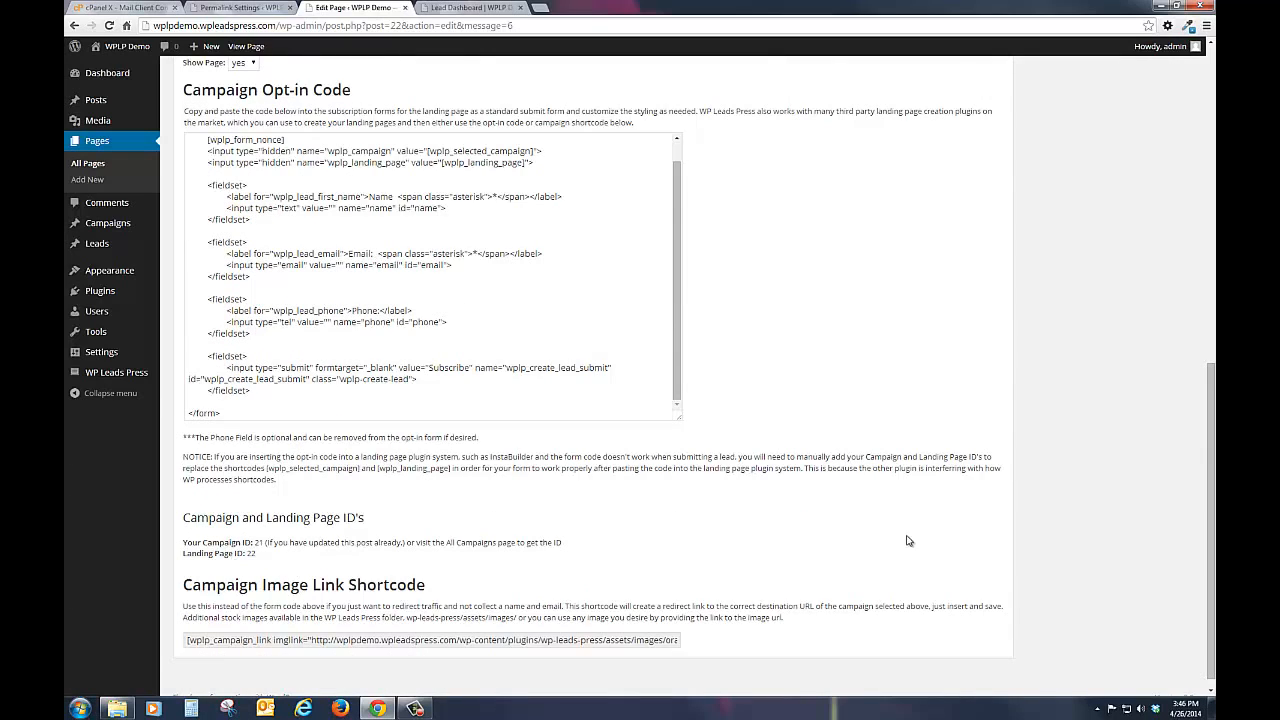
scroll(865, 390, "up", 5)
scroll(865, 390, "up", 6)
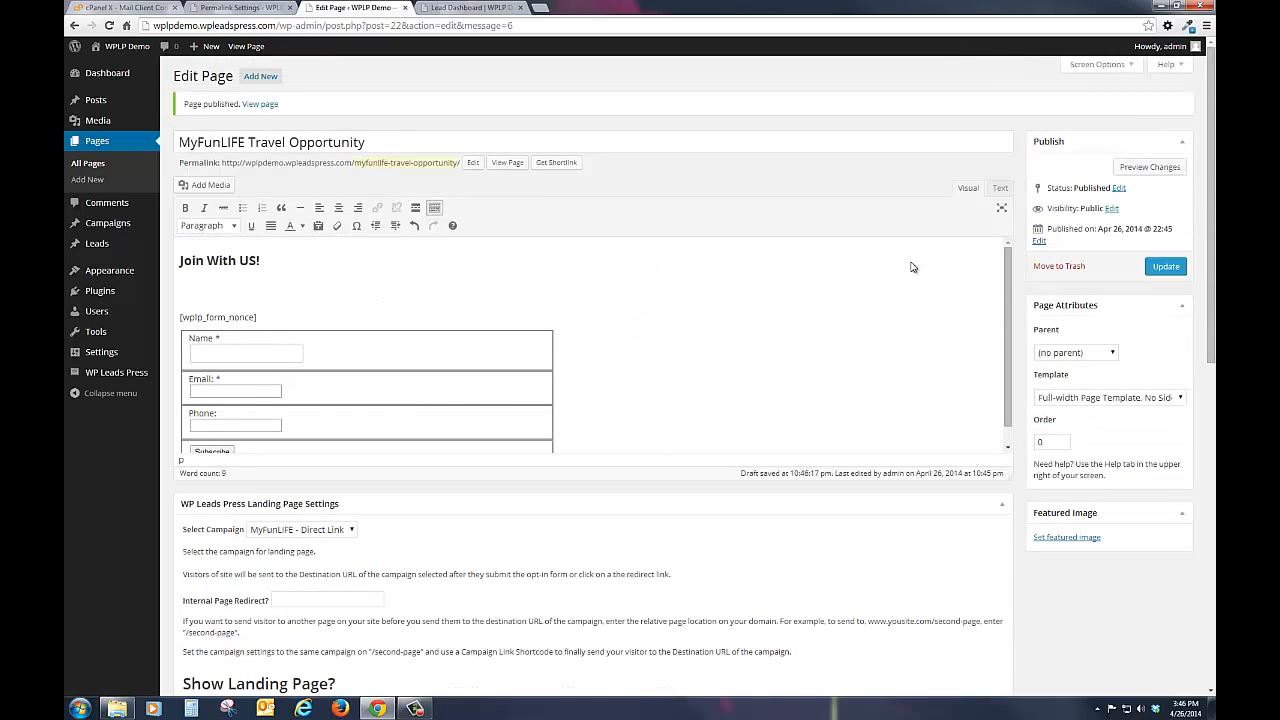
left_click(1171, 274)
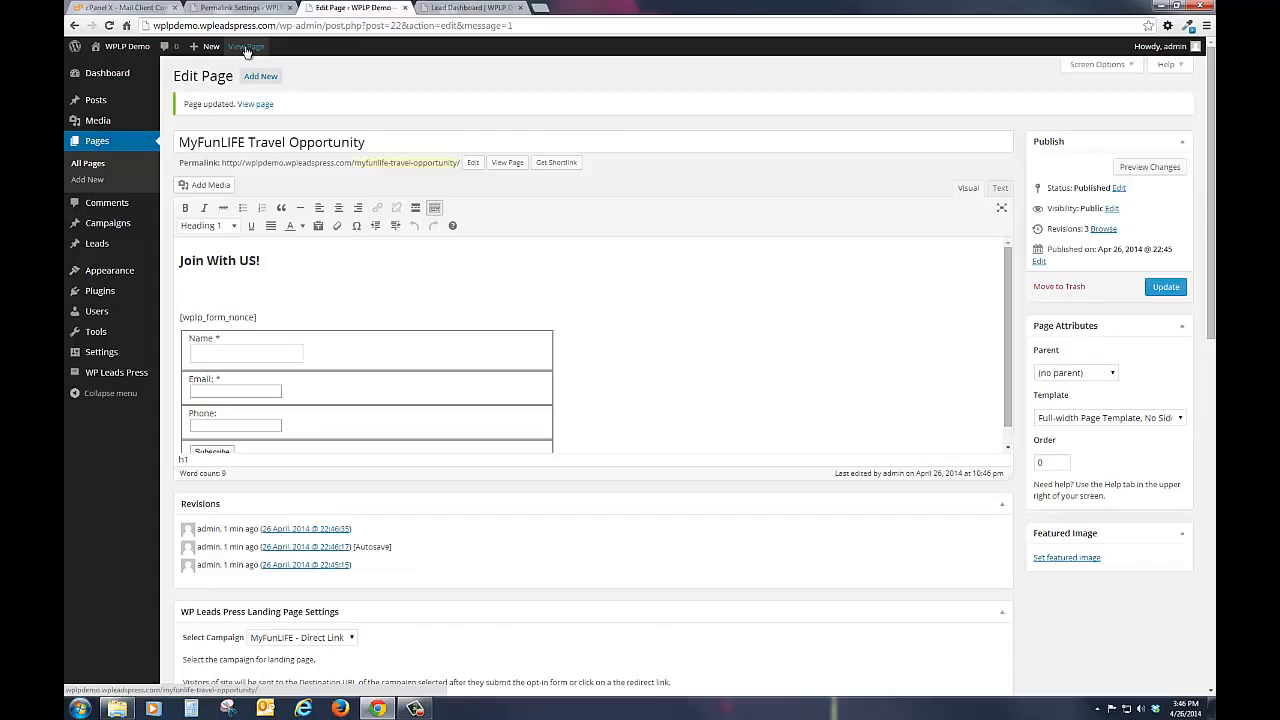
left_click(483, 10)
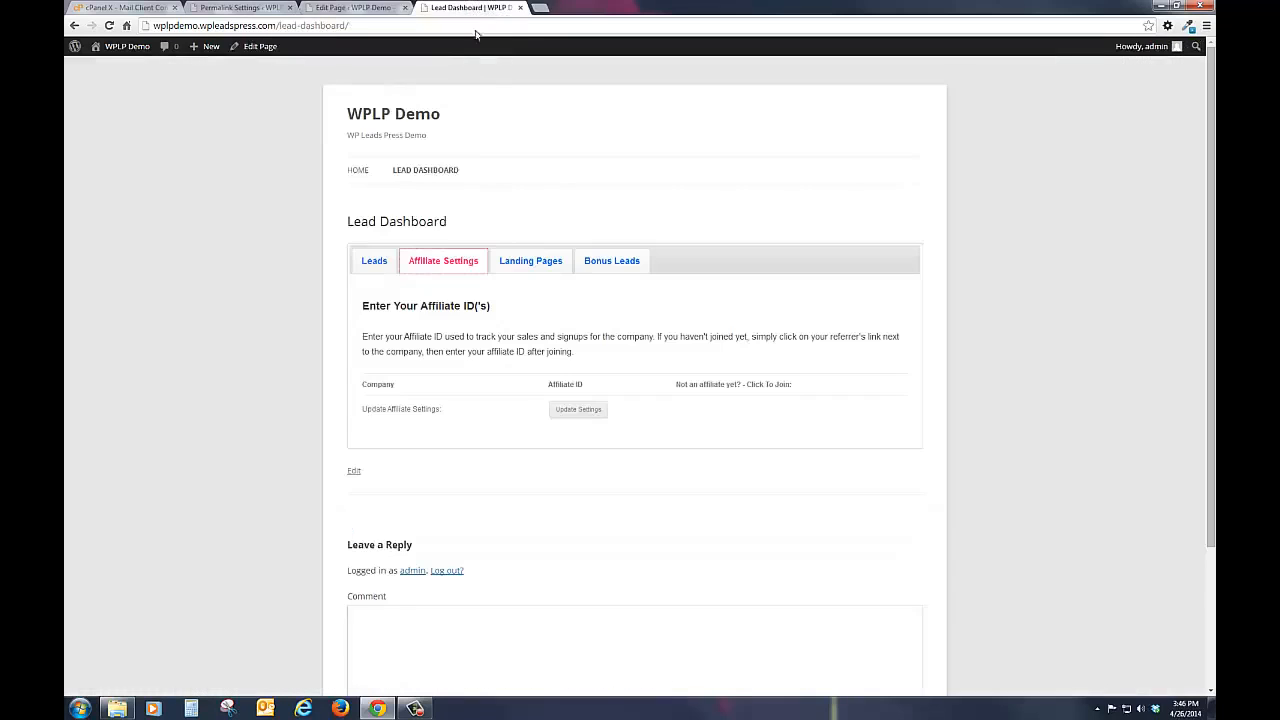
left_click(409, 171)
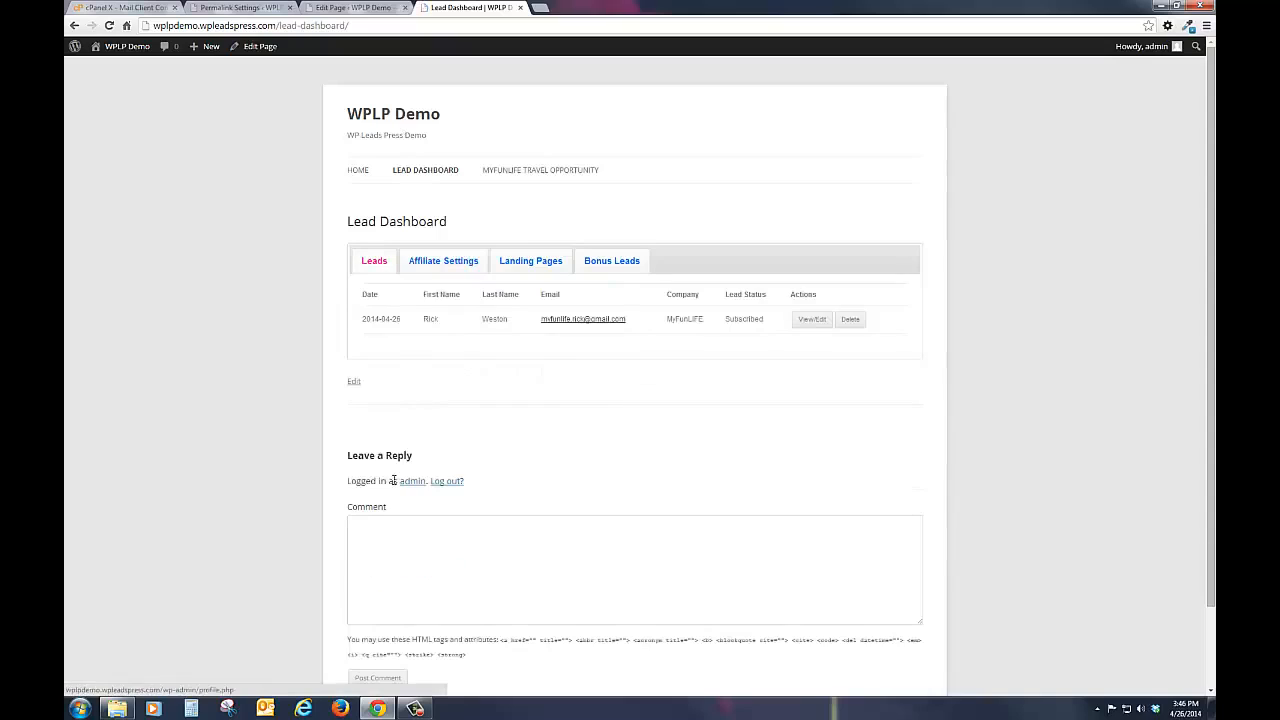
left_click(426, 263)
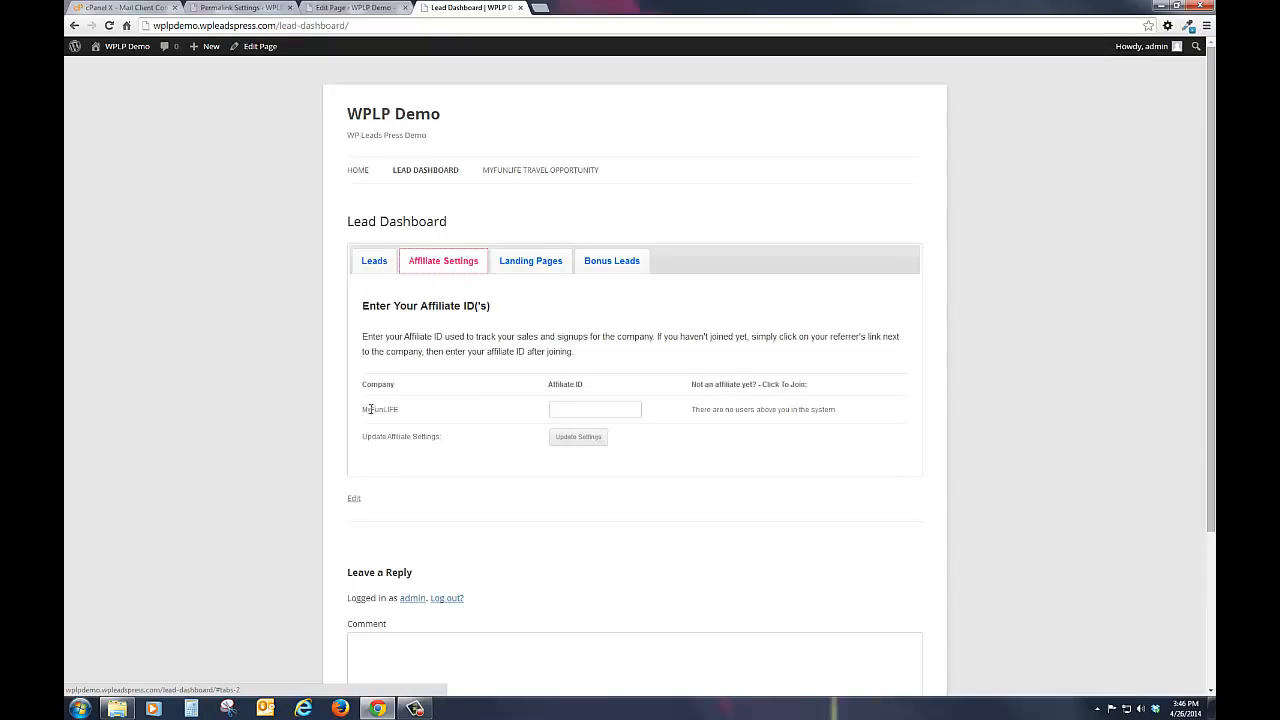
left_click(592, 409)
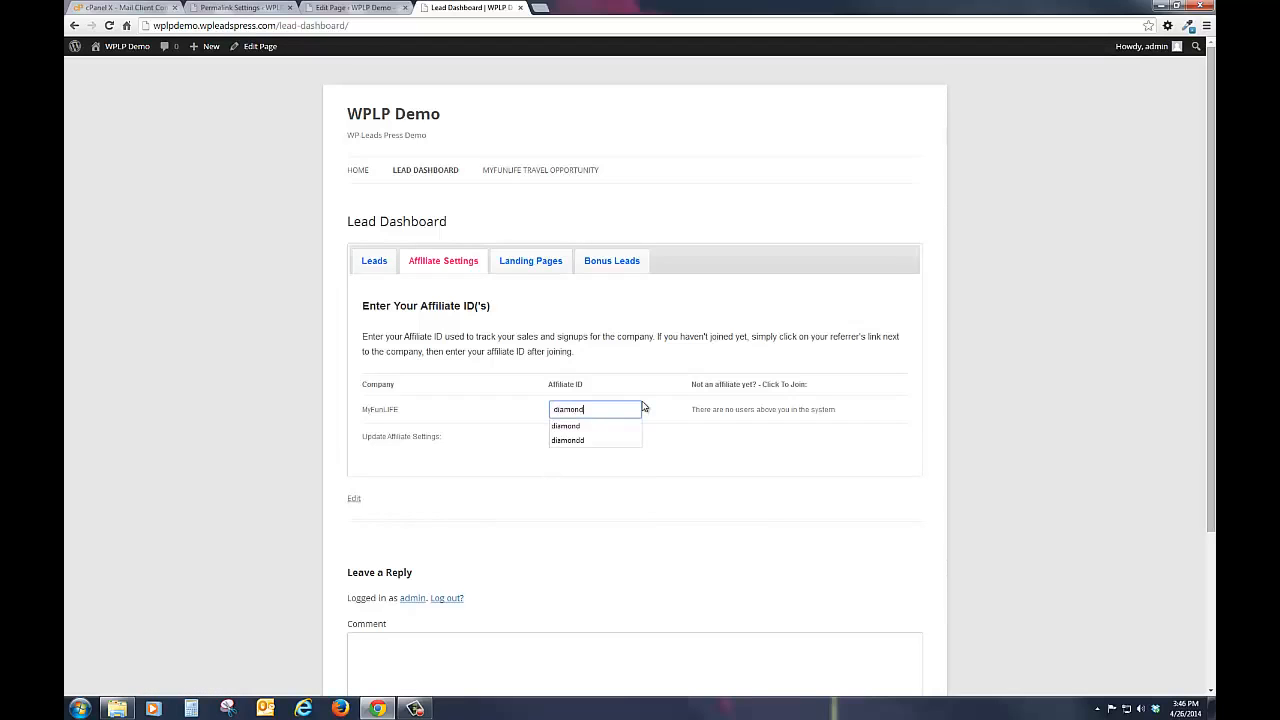
left_click(560, 522)
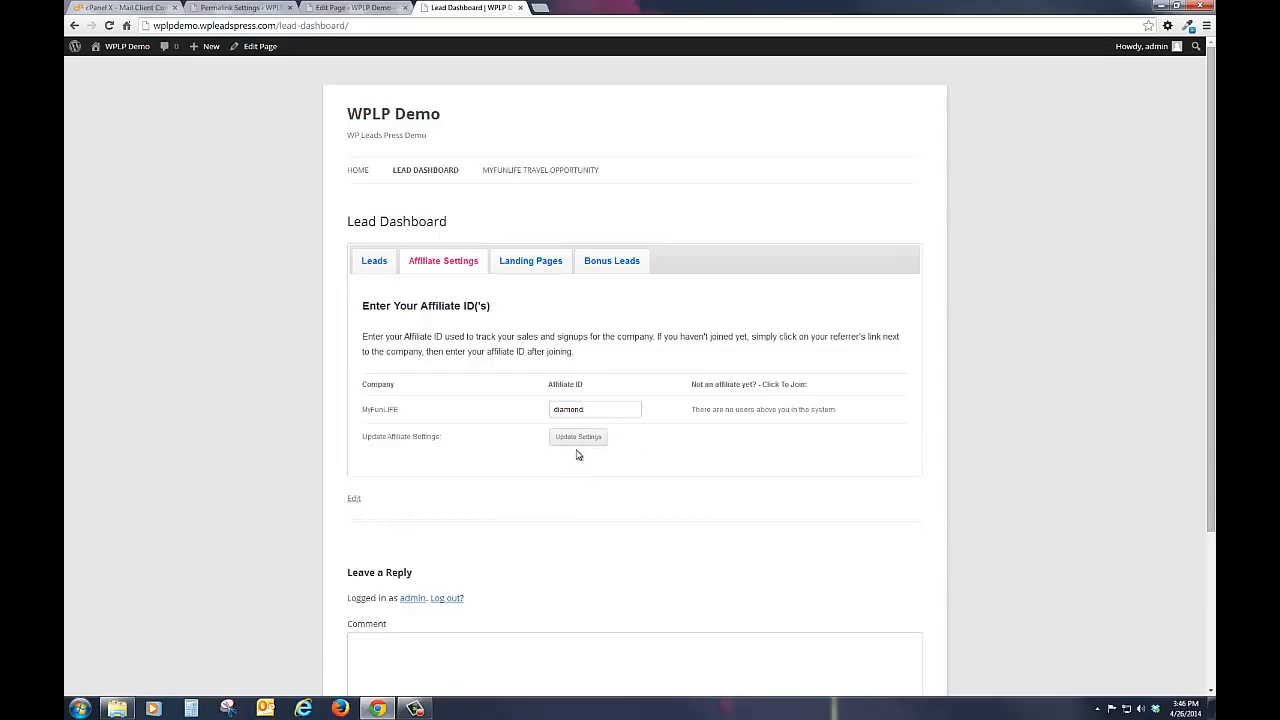
left_click(582, 442)
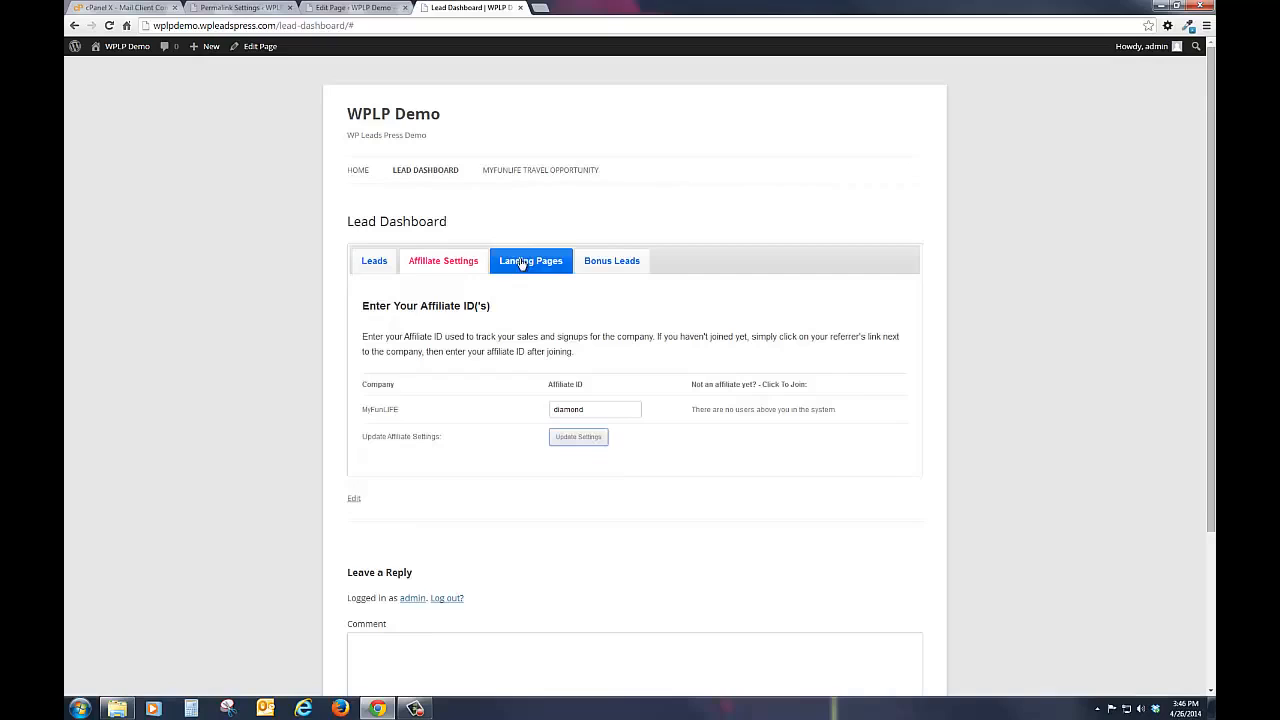
Step: Copy the MyFunLIFE Travel Opportunity referral link from the dashboard's landing page links and open it in a new browser tab
left_click(521, 263)
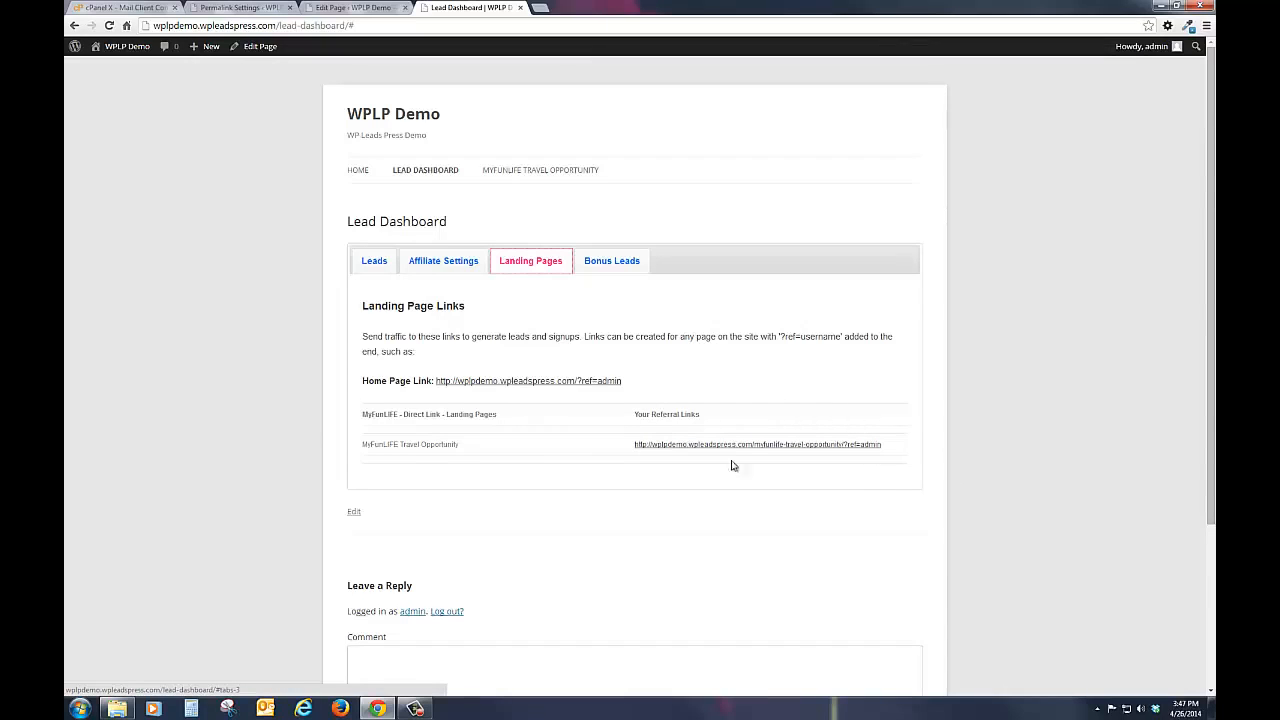
right_click(680, 448)
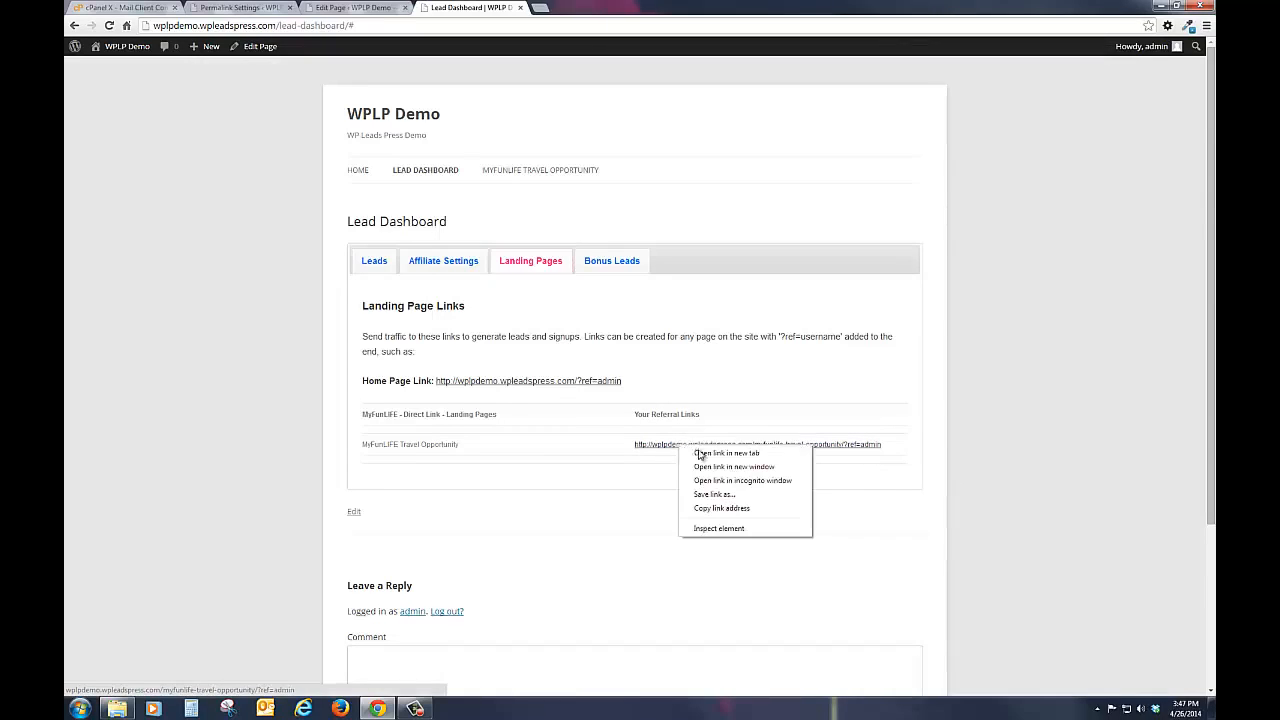
left_click(705, 506)
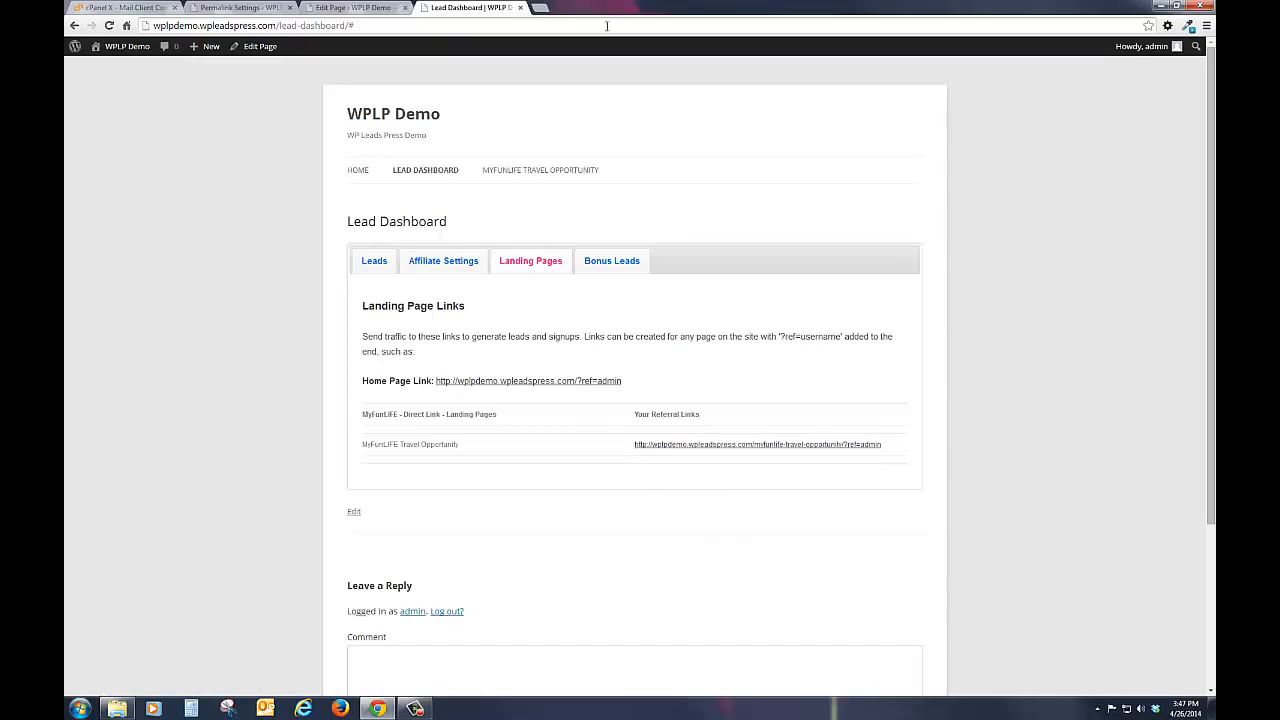
left_click(540, 7)
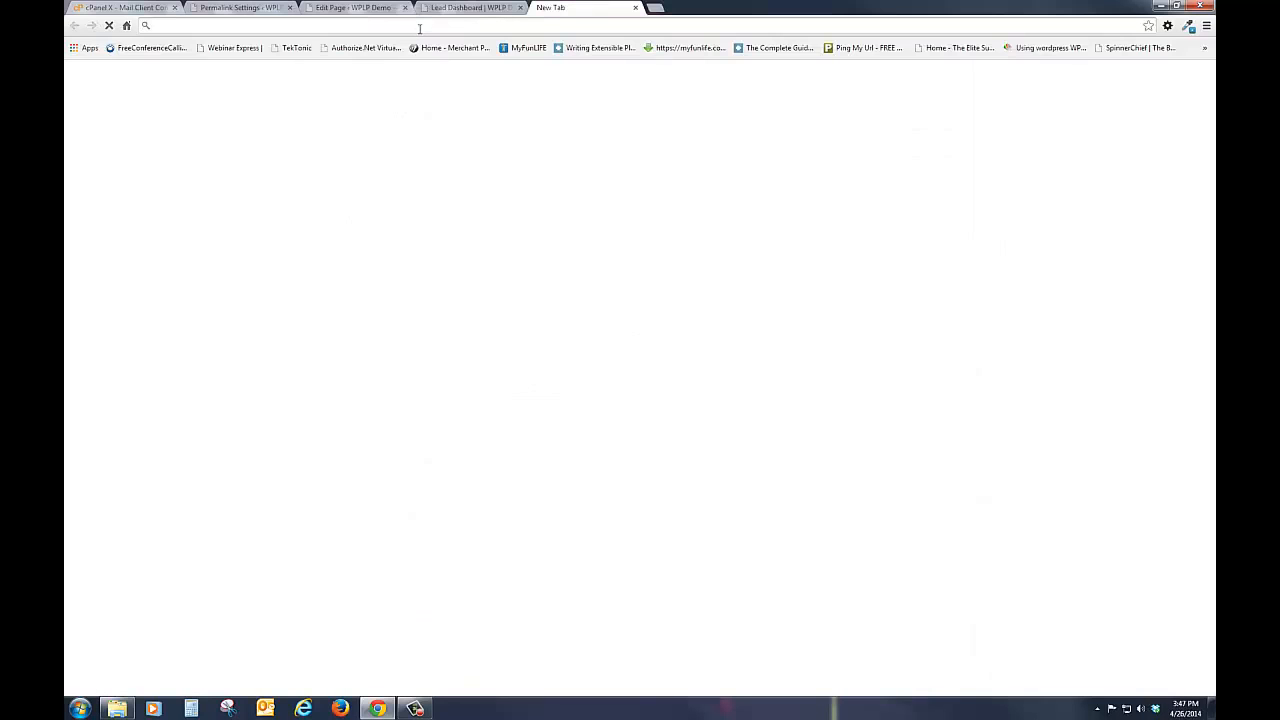
key("ctrl+v")
key("Return")
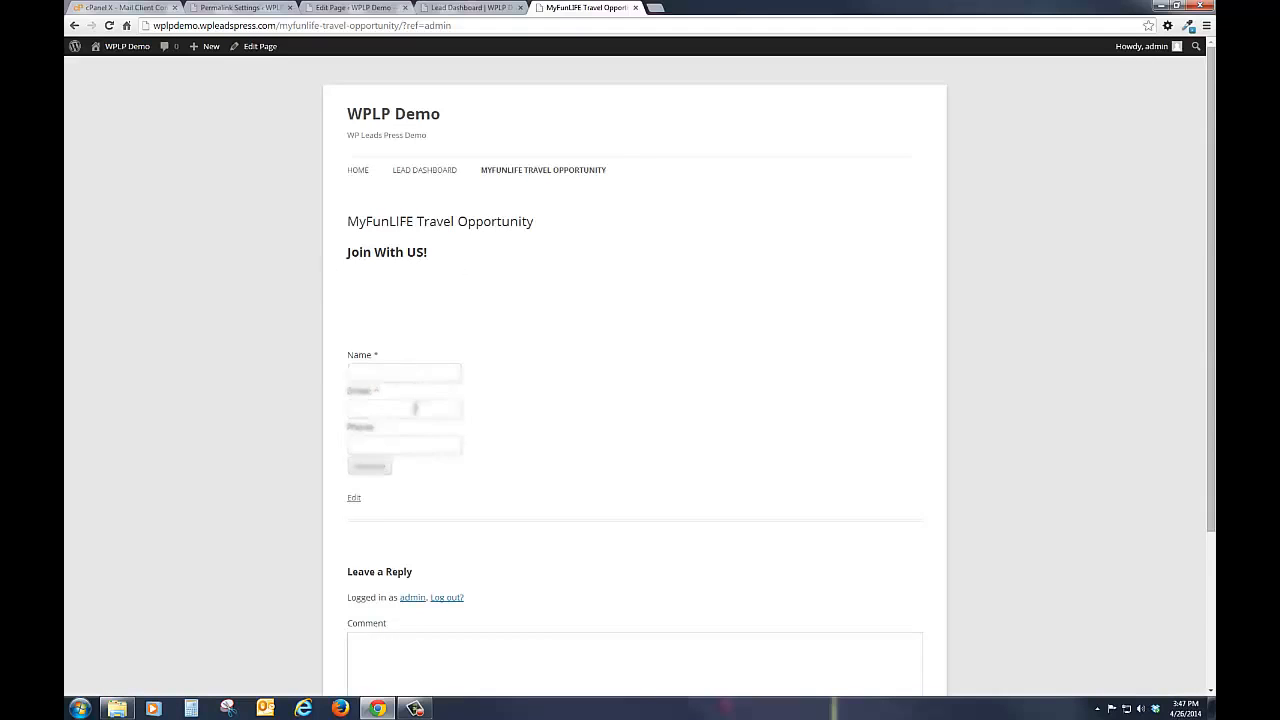
Step: Submit the opt-in form with a test name and test e-mail address, leaving the phone blank, and return to the landing page
left_click(383, 377)
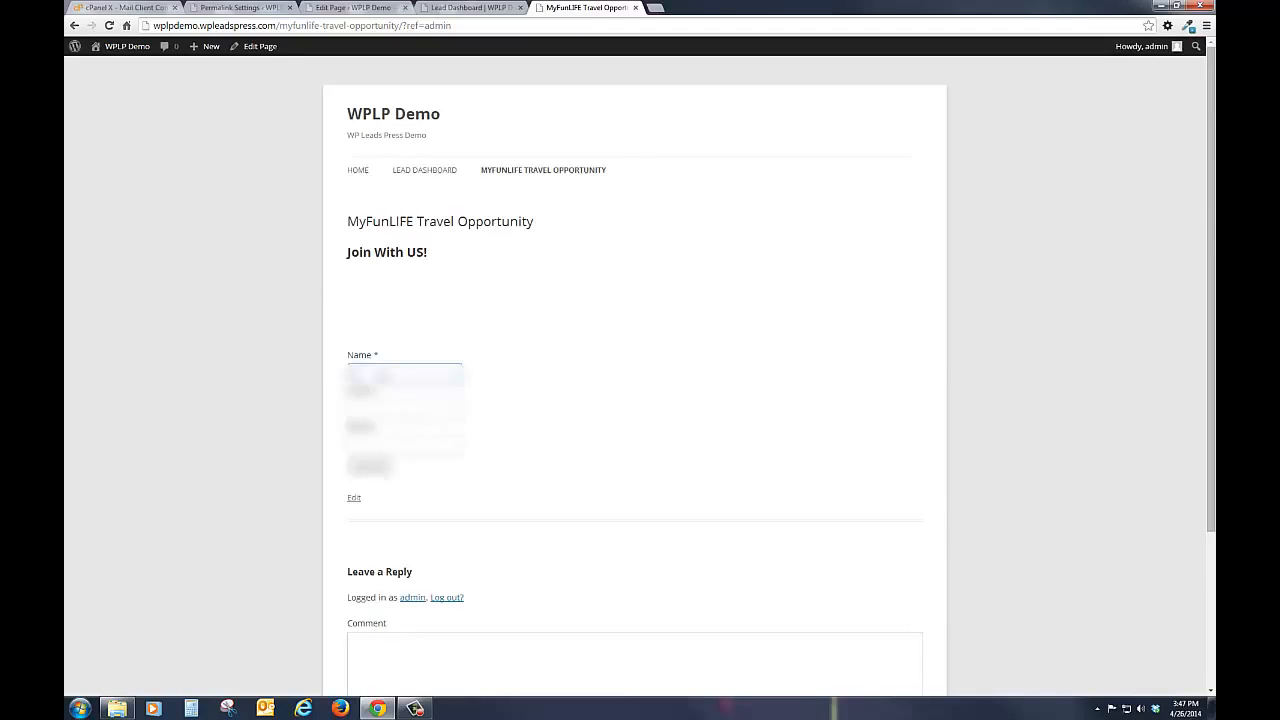
left_click(383, 377)
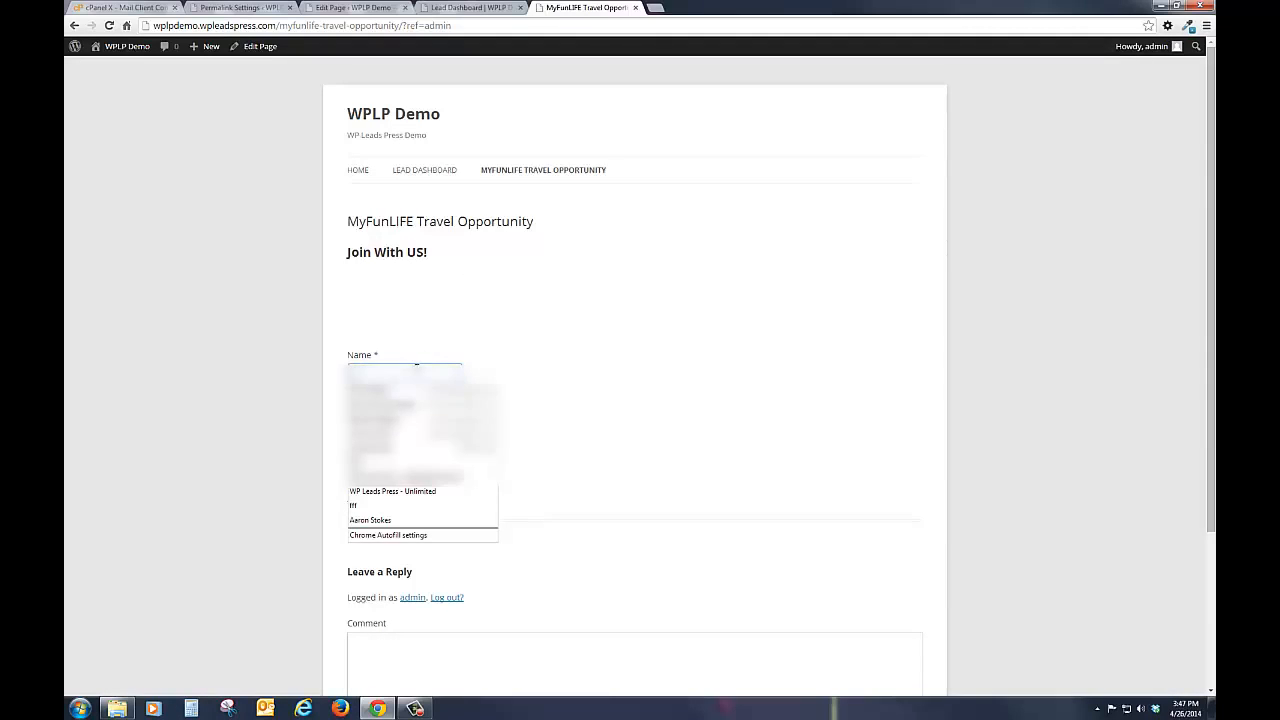
type("test")
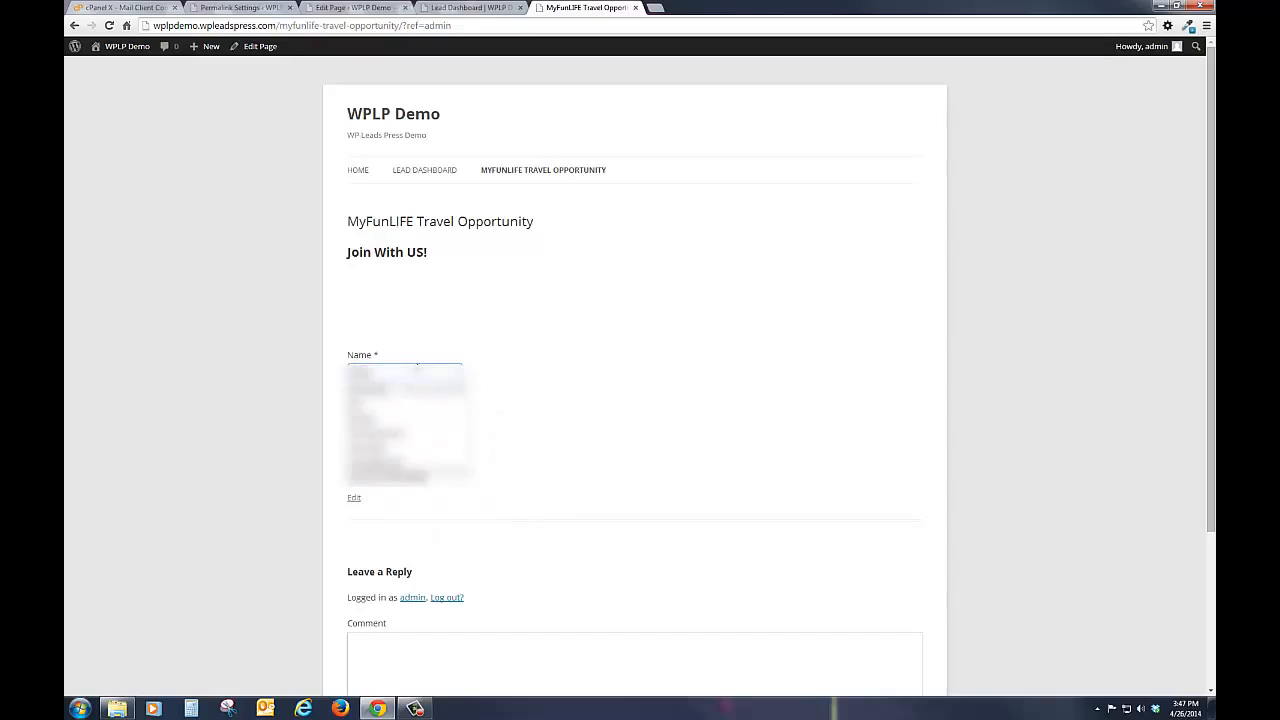
key("Tab")
type("test")
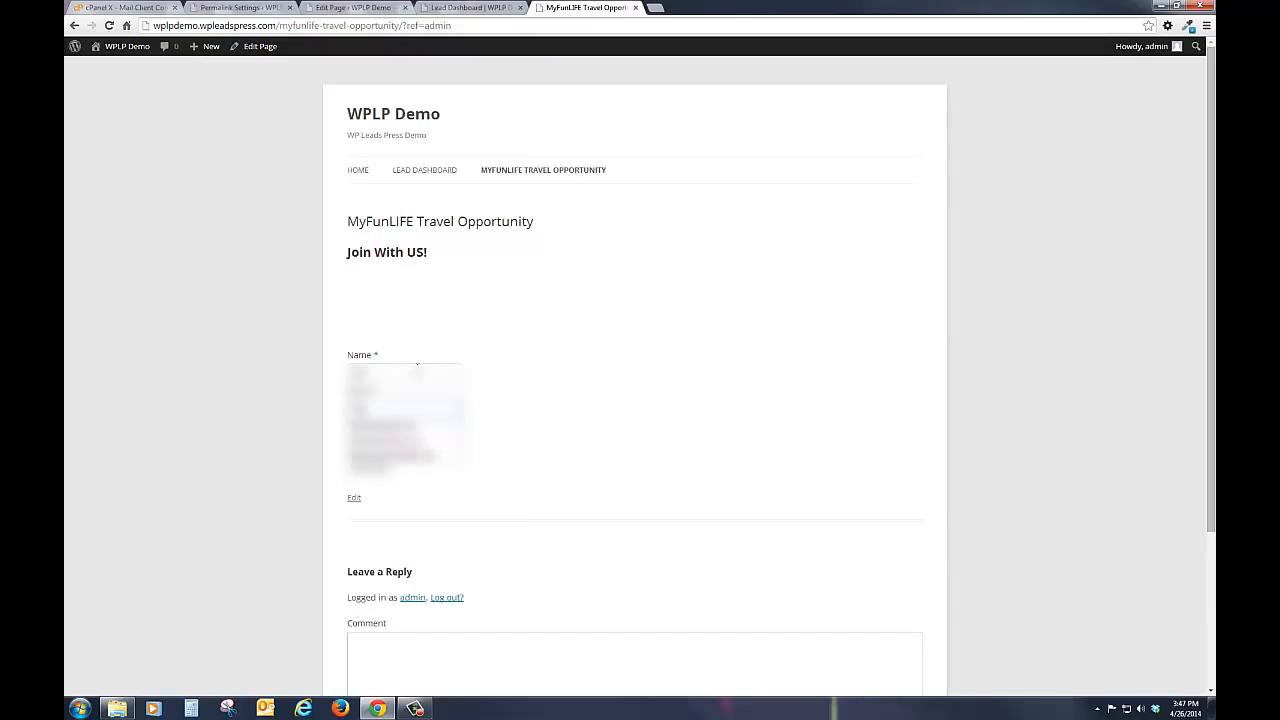
key("Down")
key("Return")
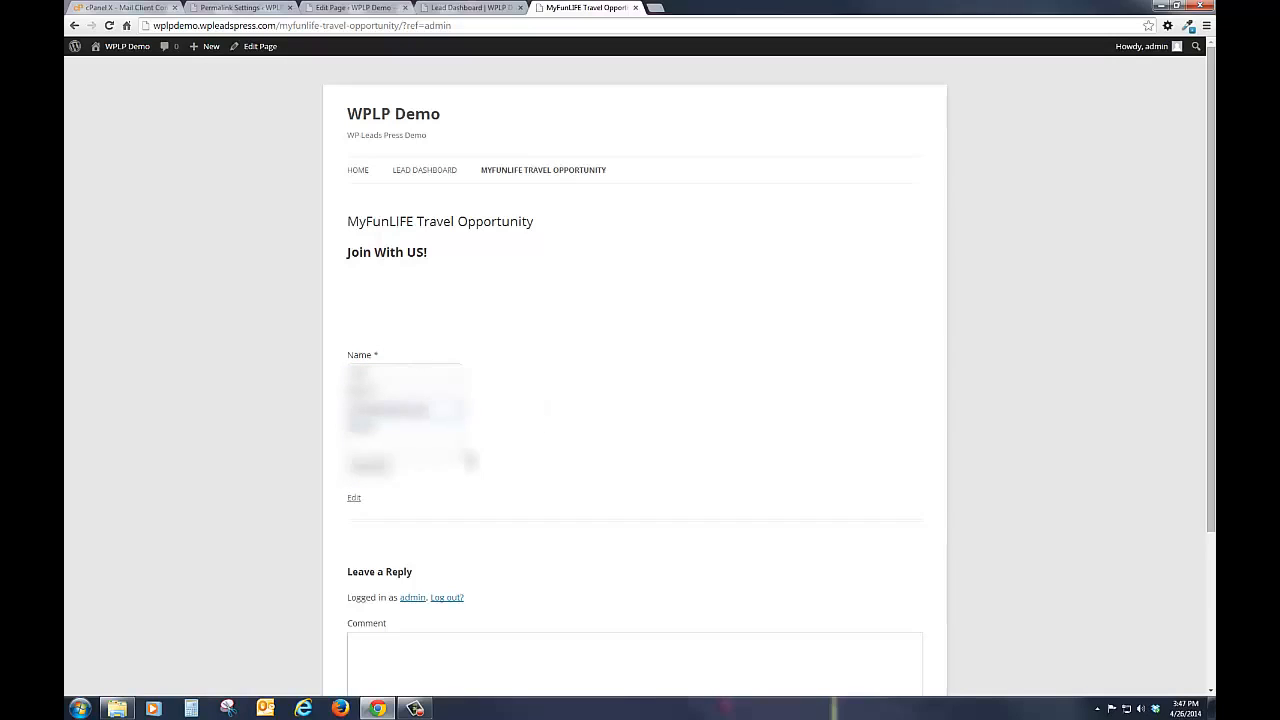
left_click(365, 442)
left_click(370, 466)
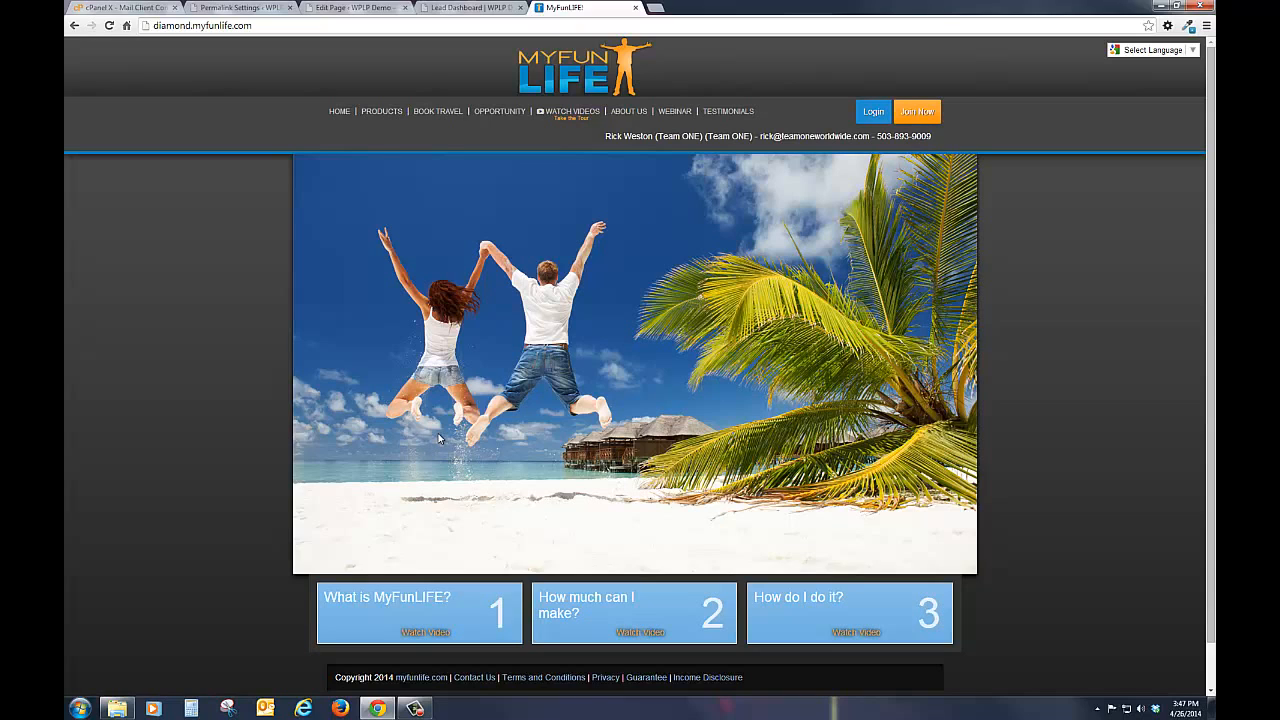
left_click(73, 25)
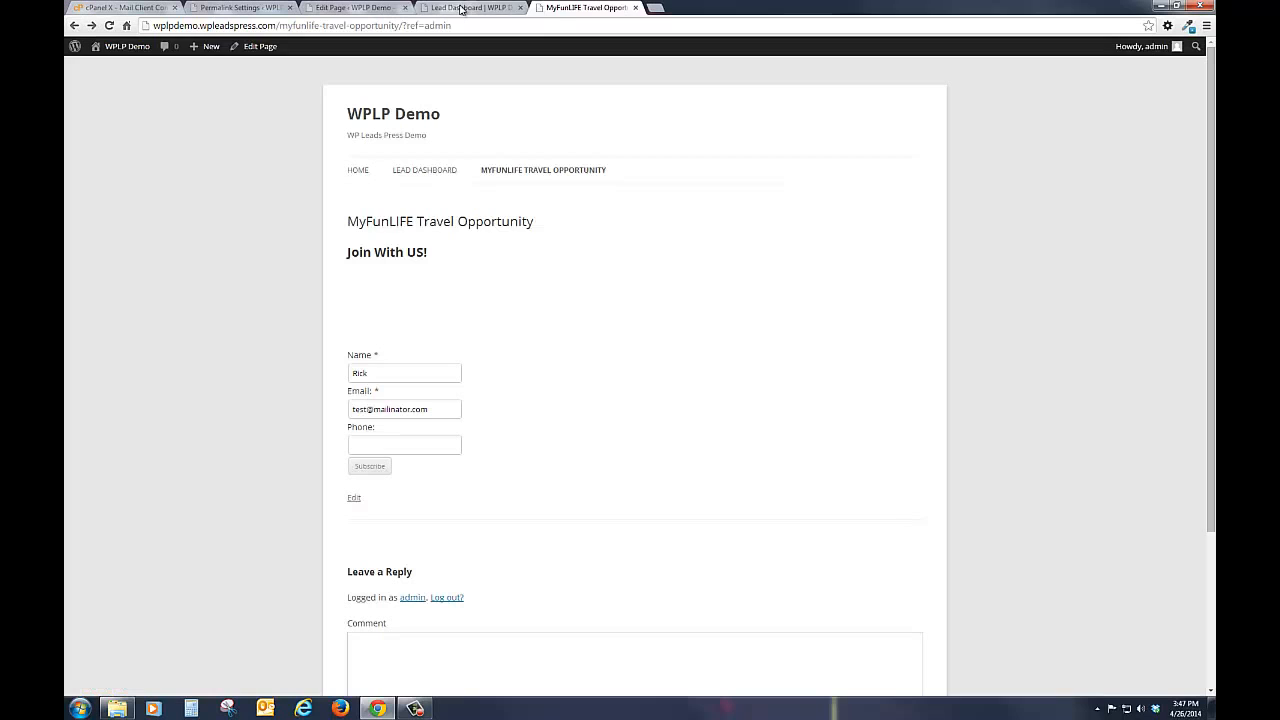
Step: Set the MyFunLIFE Travel Opportunity page's Internal Page Redirect to "/myfunlife-page-two" and update the page
left_click(459, 9)
left_click(375, 10)
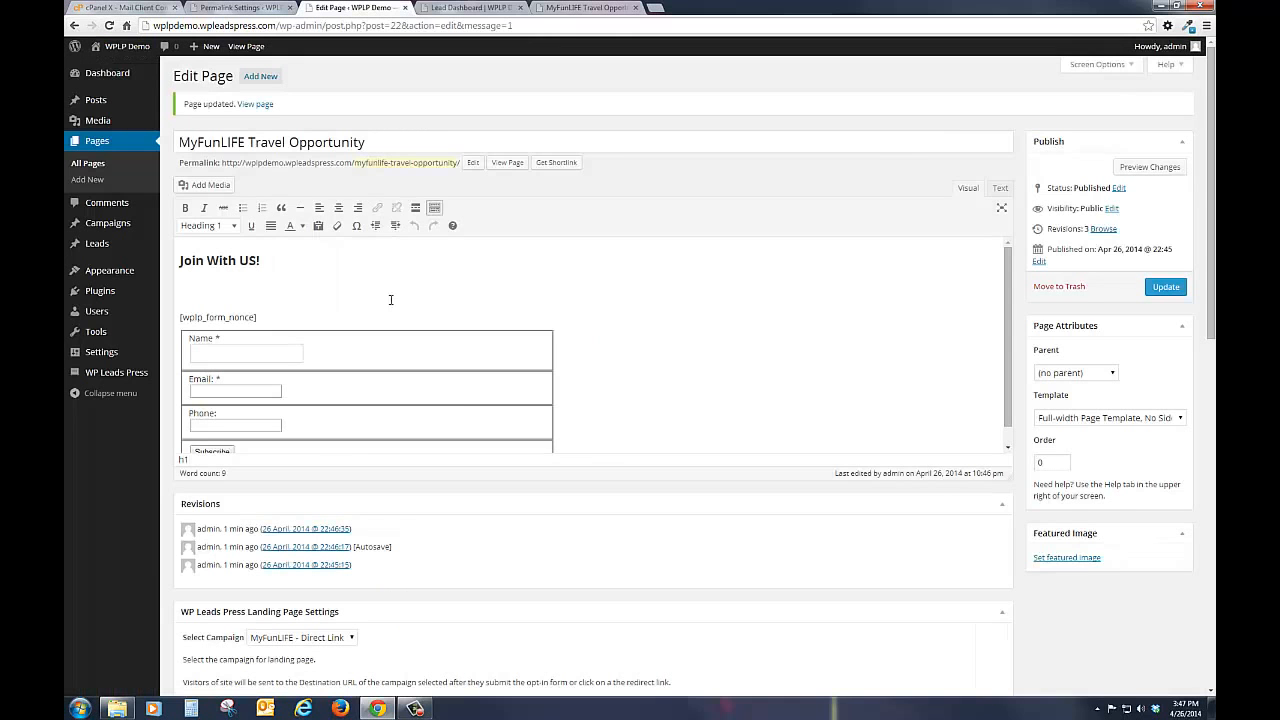
scroll(800, 612, "down", 3)
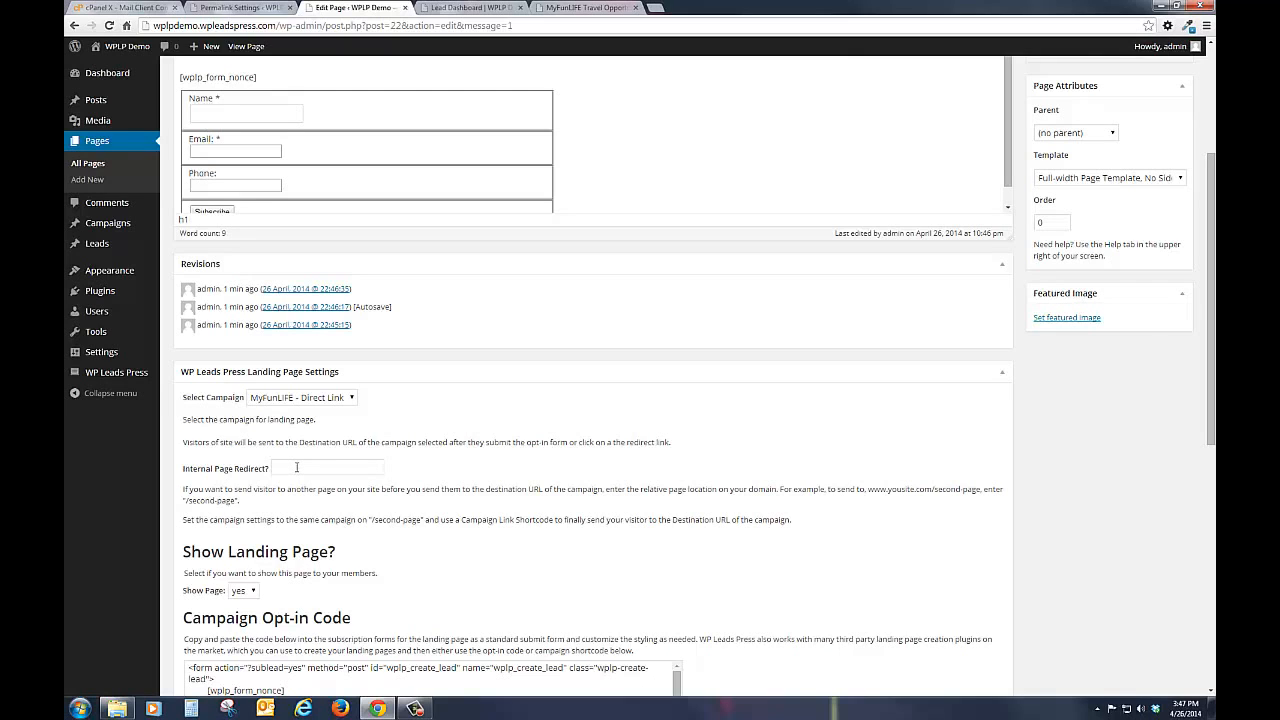
left_click(296, 467)
type("/")
type("may")
type("unlif")
type("e-page-two")
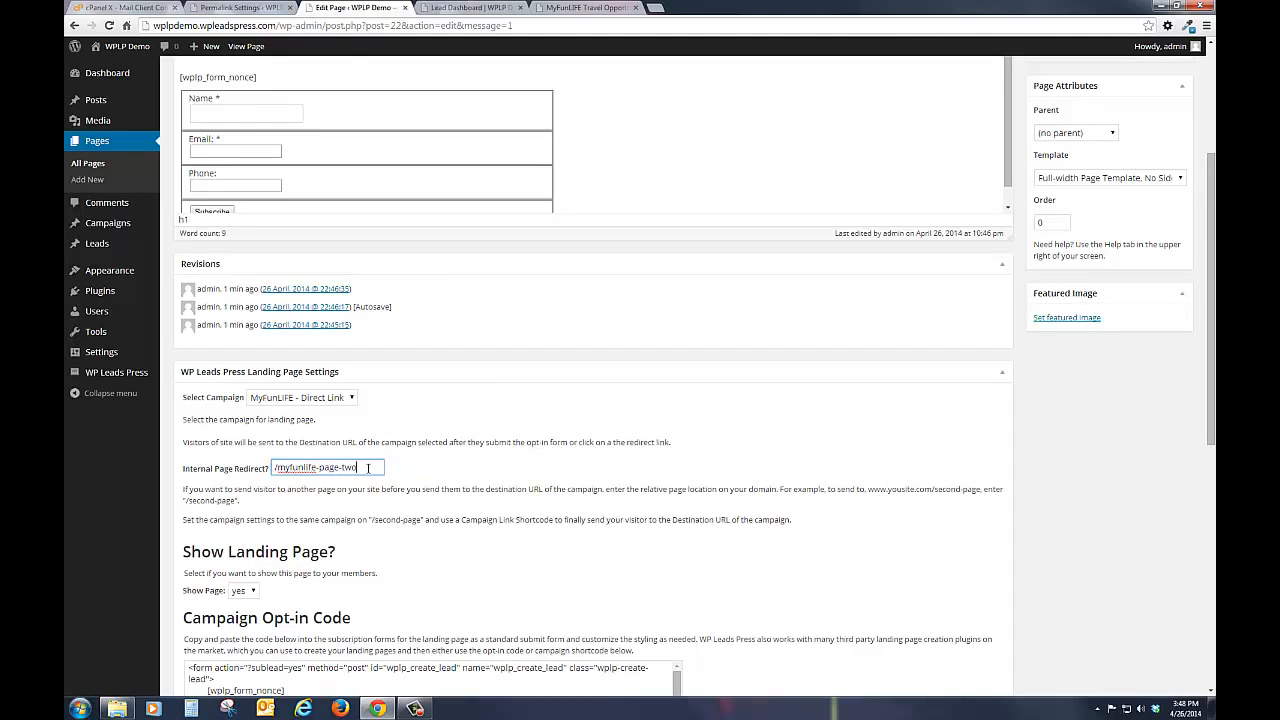
scroll(436, 462, "down", 3)
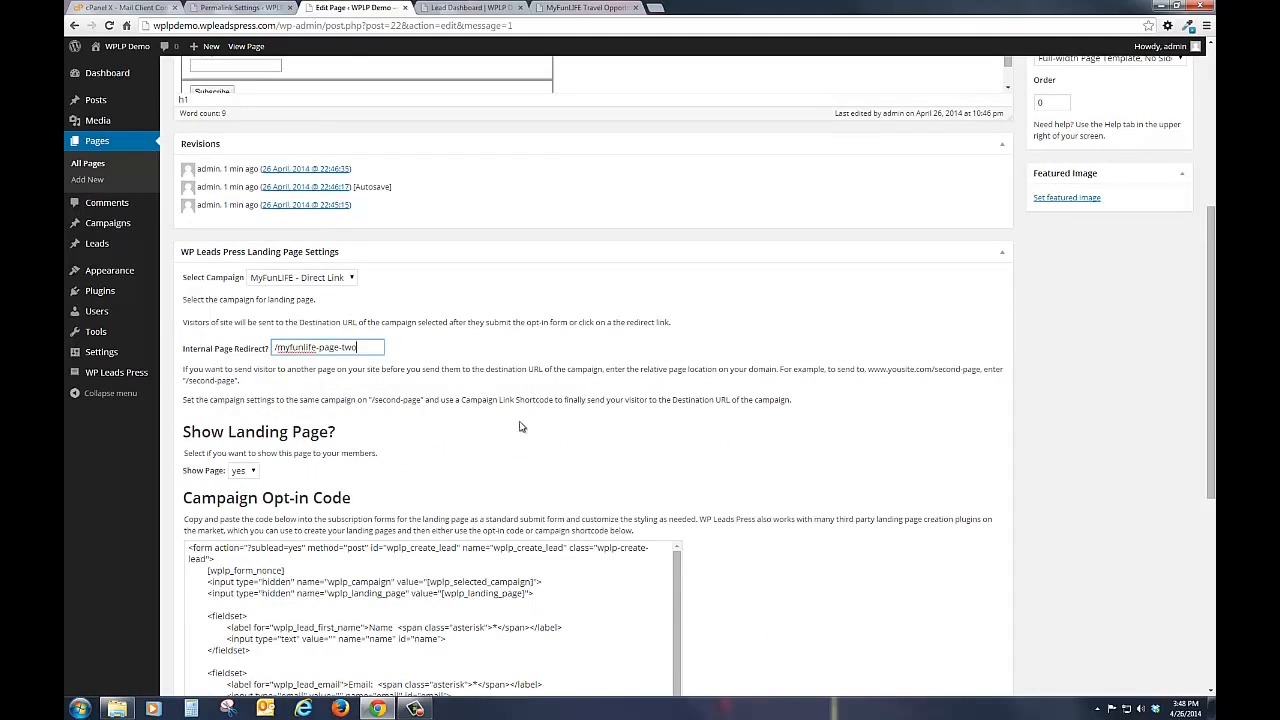
scroll(915, 480, "up", 1)
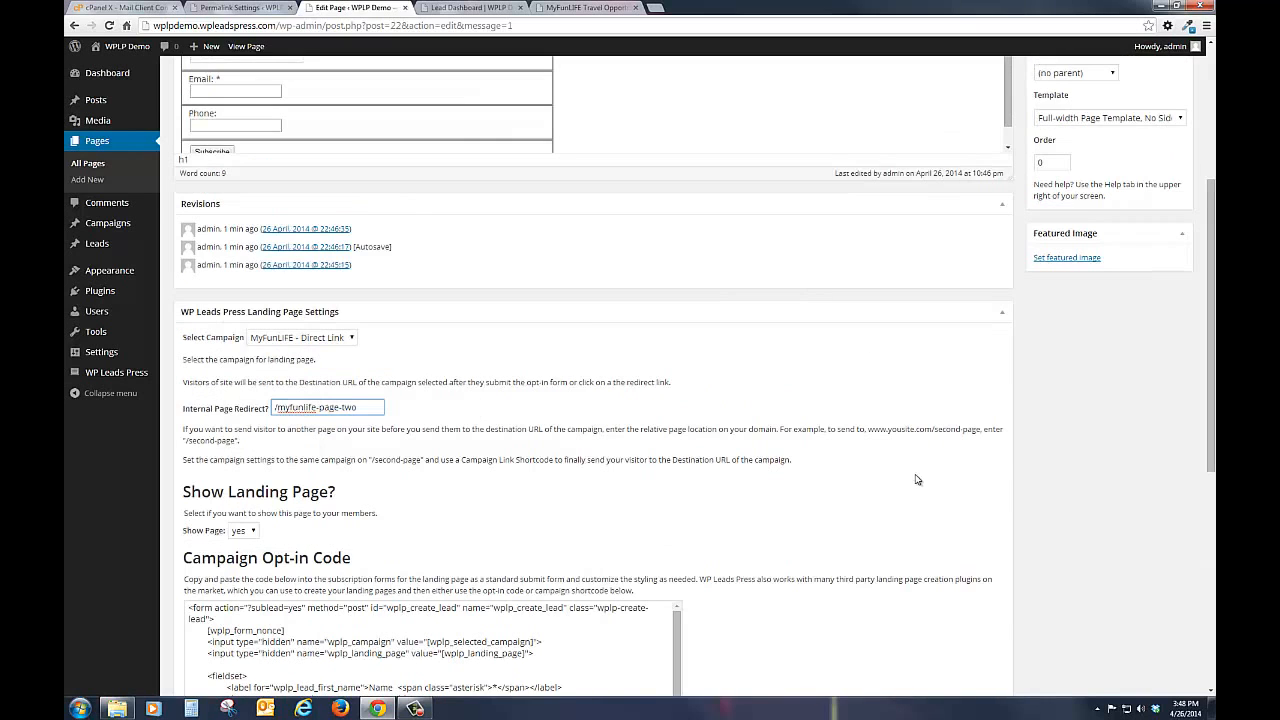
scroll(917, 480, "up", 5)
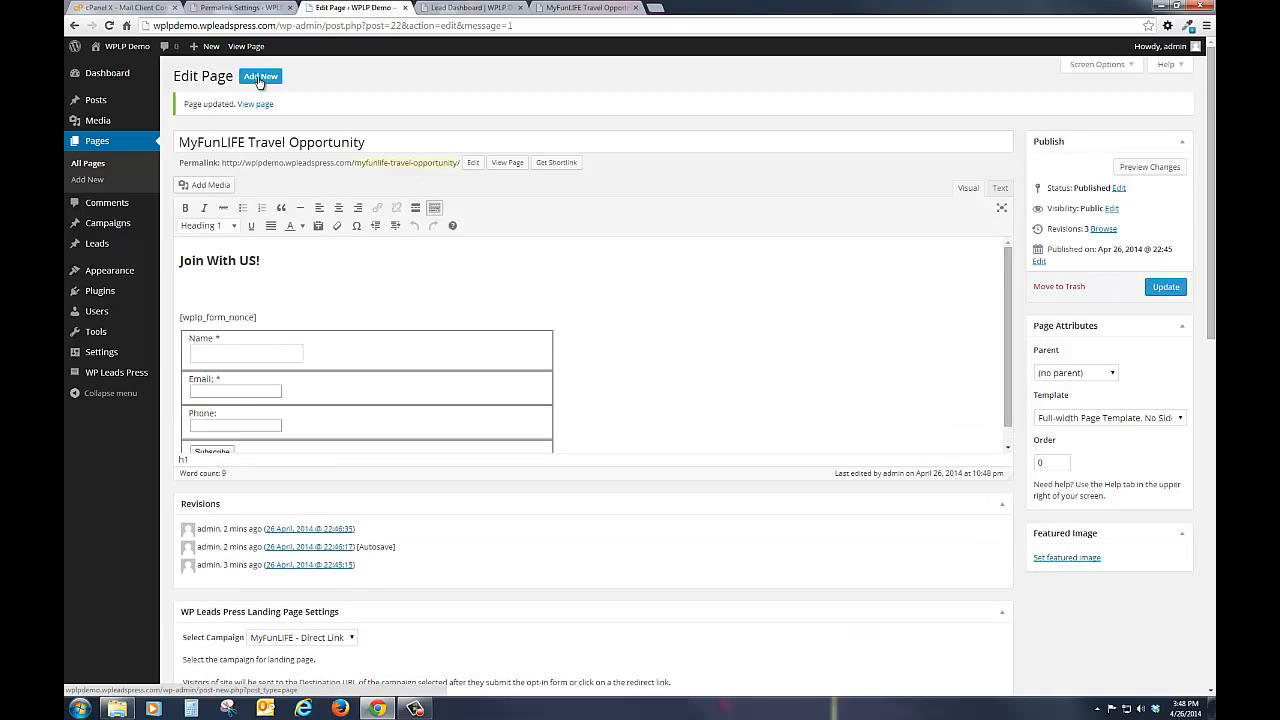
Step: Add a new page titled "MyFunLIFE Page Two" and assign it the "MyFunLIFE - Direct Link" campaign
left_click(258, 78)
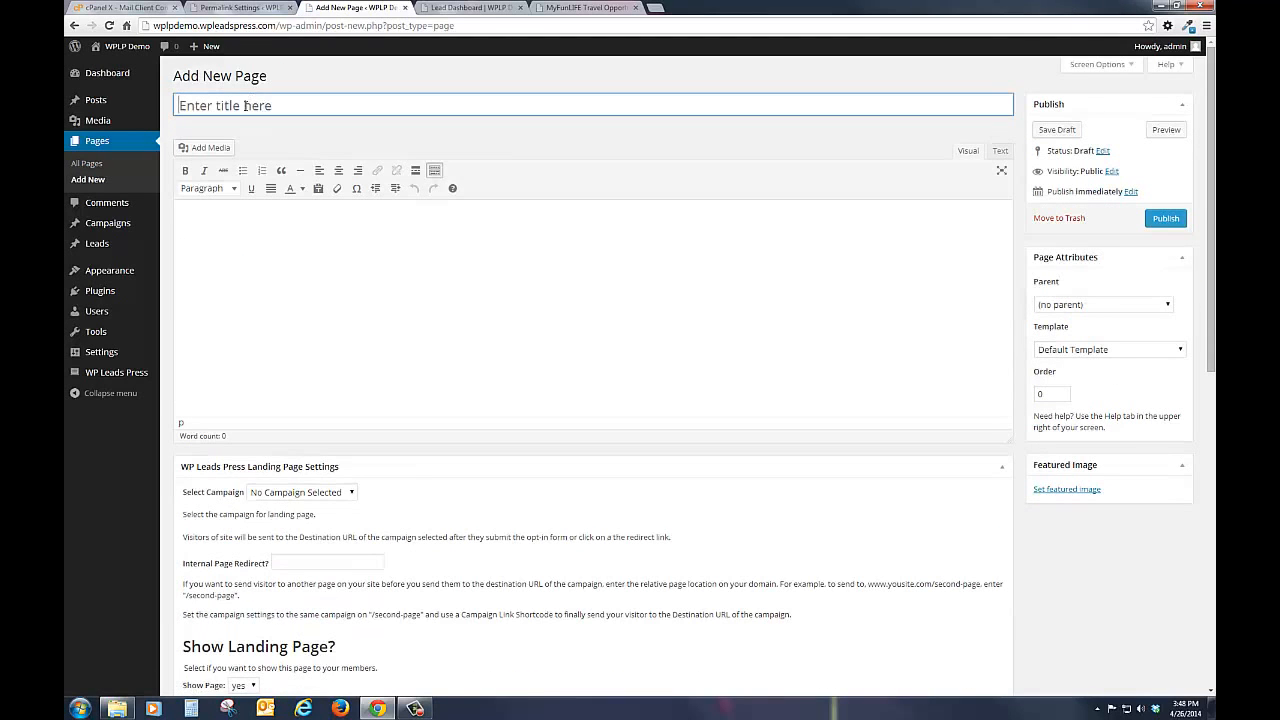
left_click(245, 105)
type("My FunLIF")
key("BackSpace")
key("BackSpace")
type("LIFE")
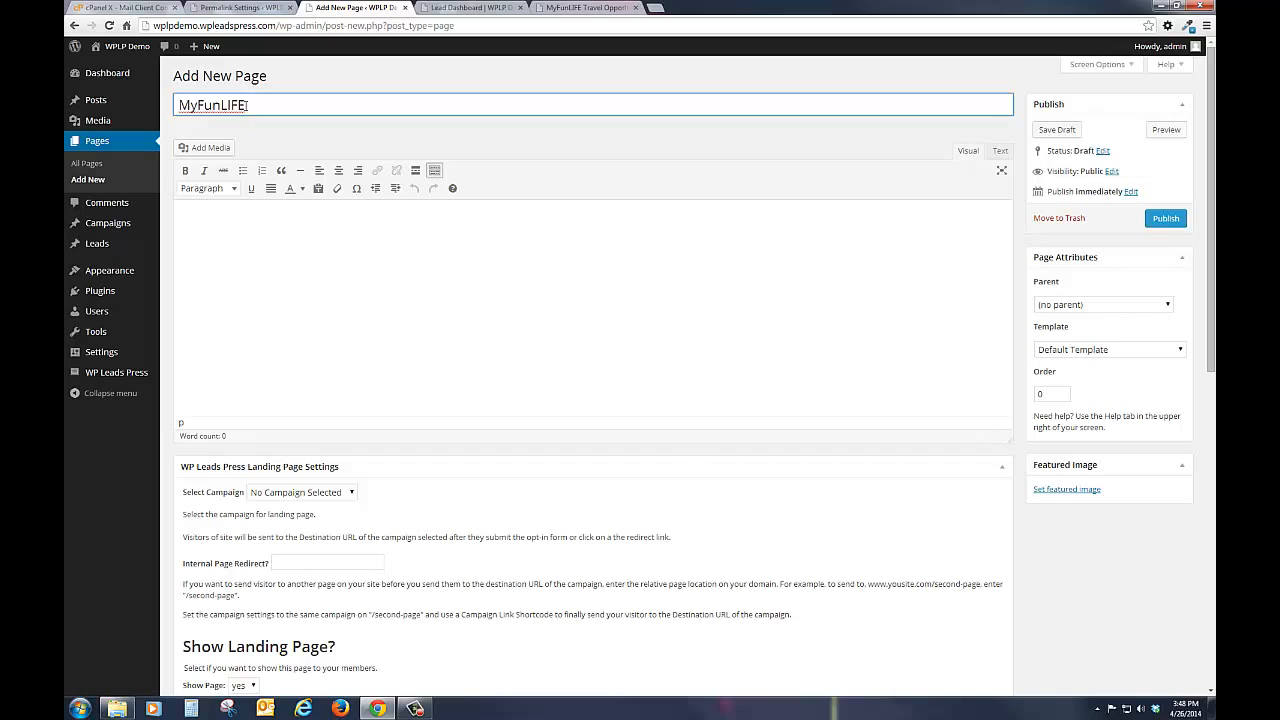
type(" Page Two")
left_click(265, 259)
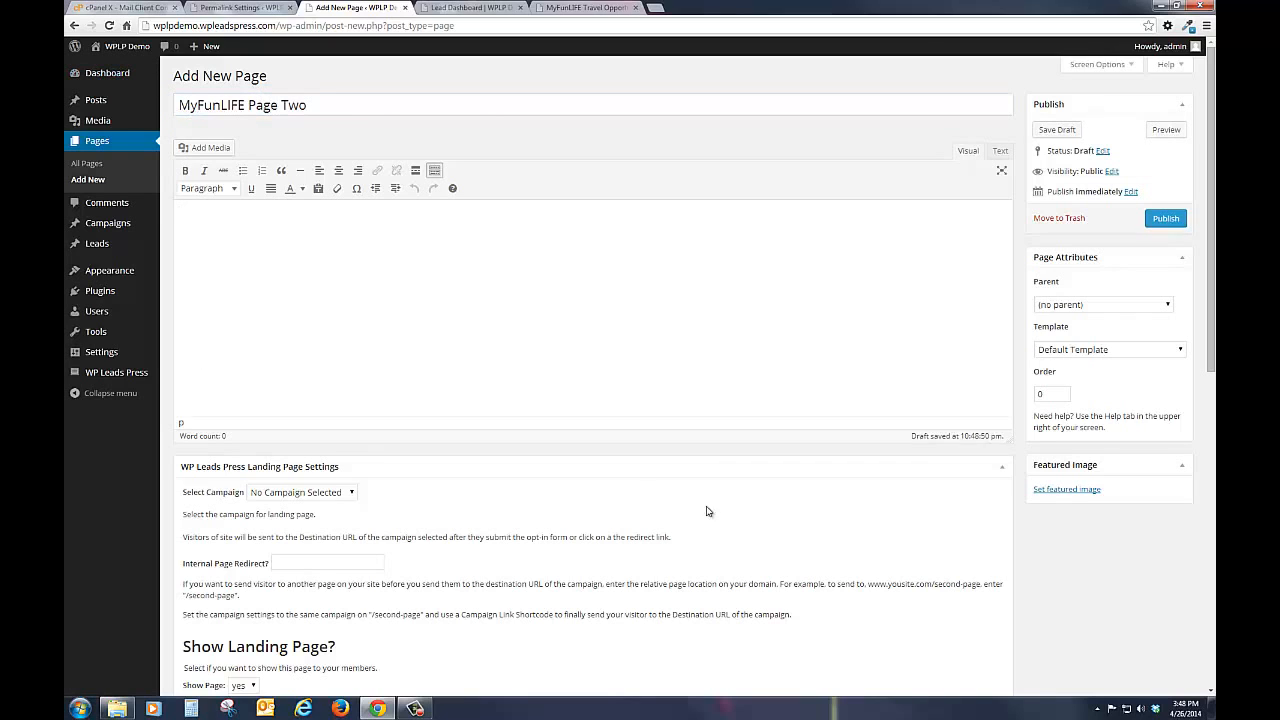
left_click(305, 493)
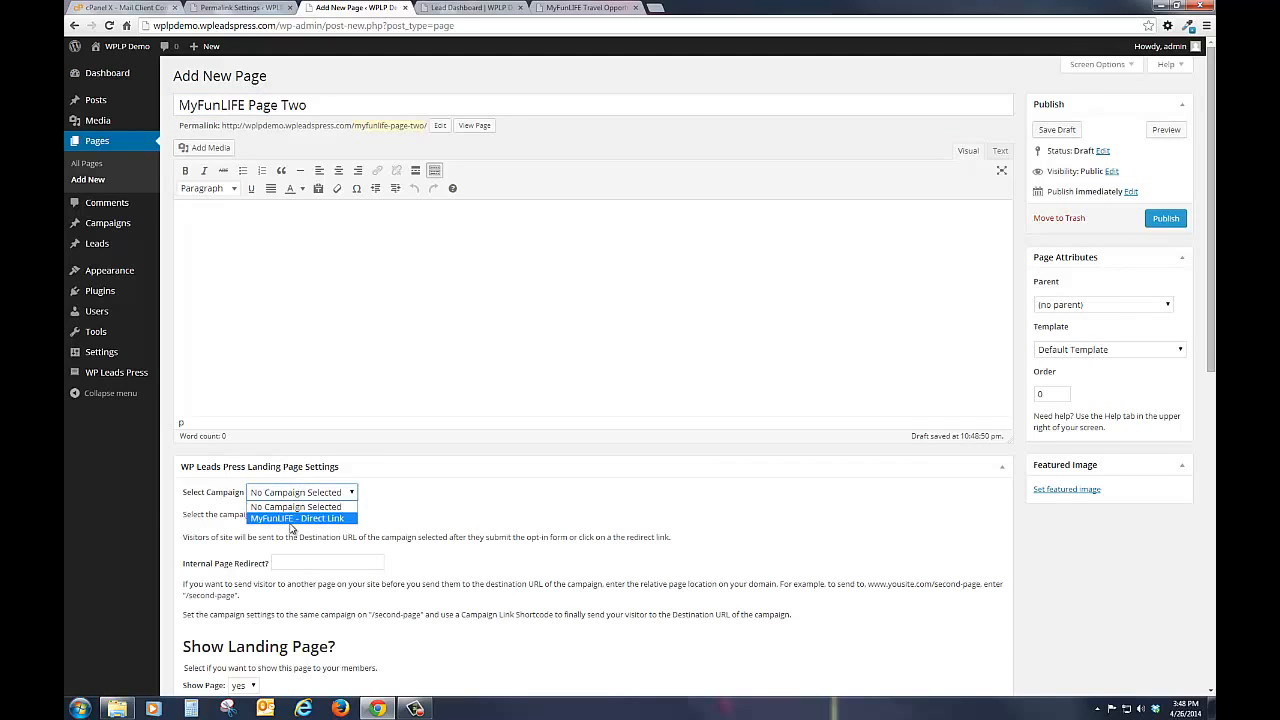
left_click(273, 519)
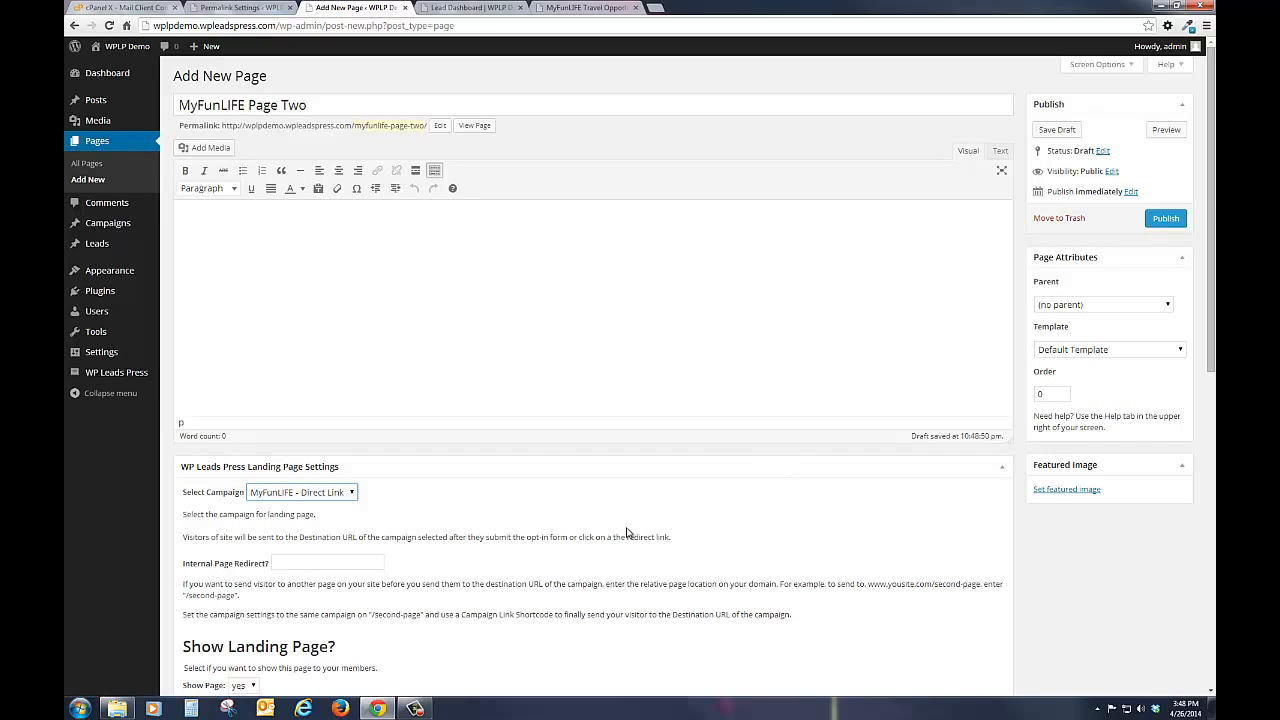
Step: Copy the complete Campaign Image Link Shortcode from the new page's WP Leads Press landing page settings
scroll(699, 491, "down", 3)
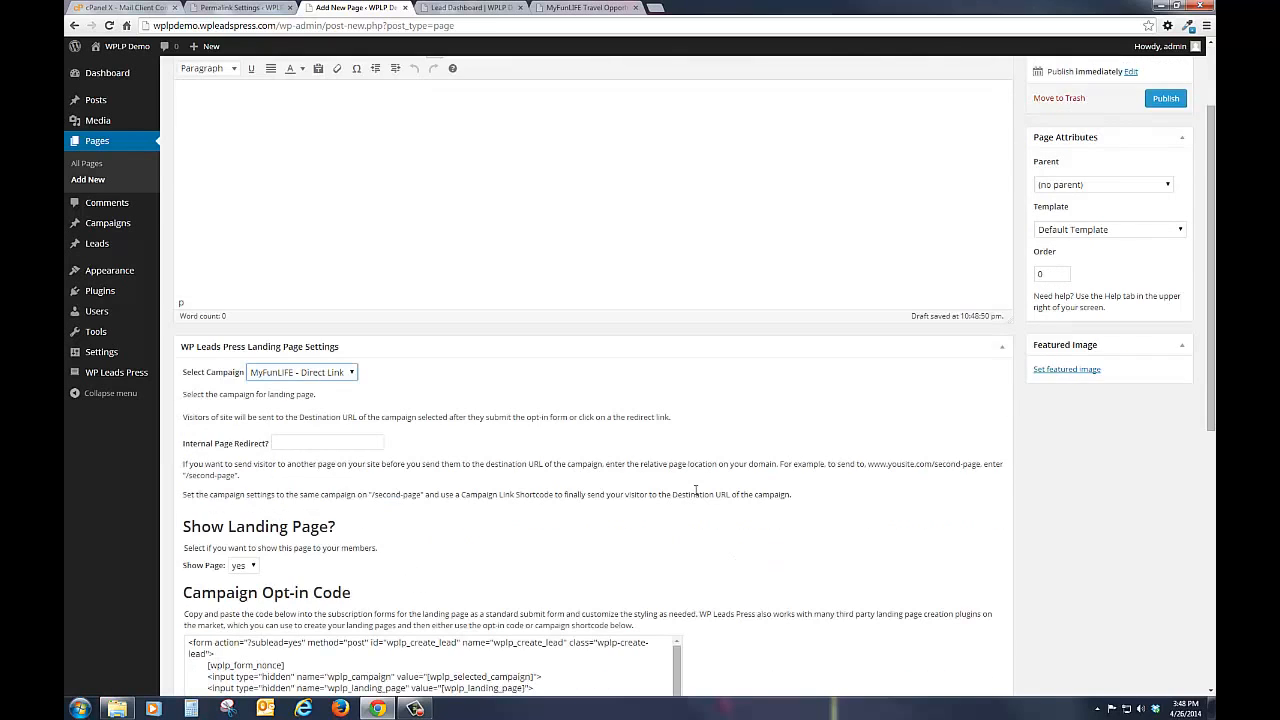
scroll(870, 516, "down", 5)
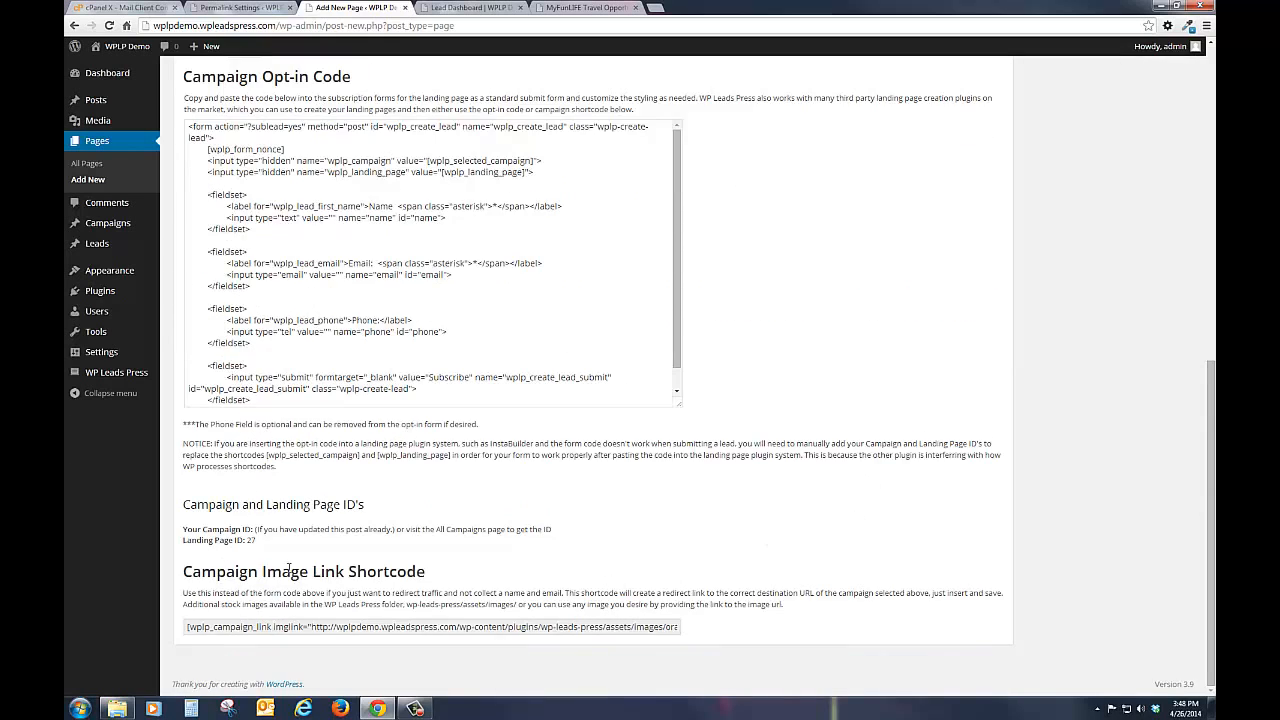
left_click(190, 628)
key("ctrl+a")
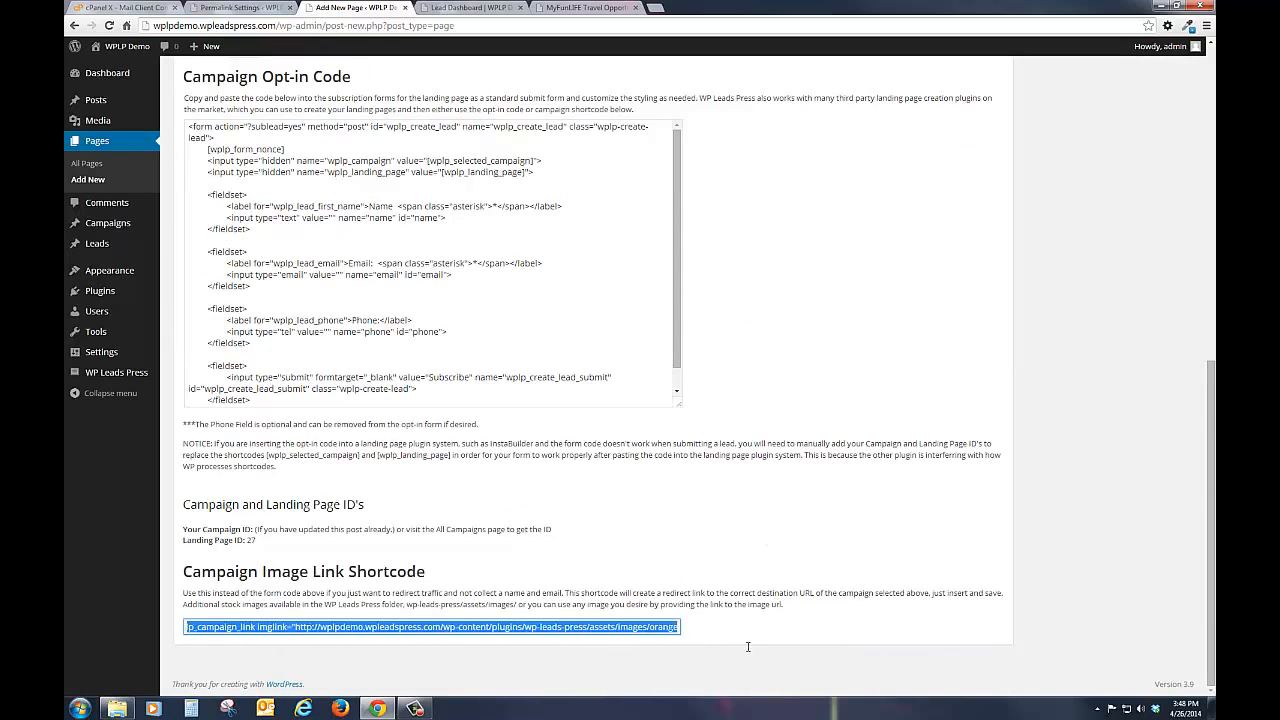
right_click(657, 631)
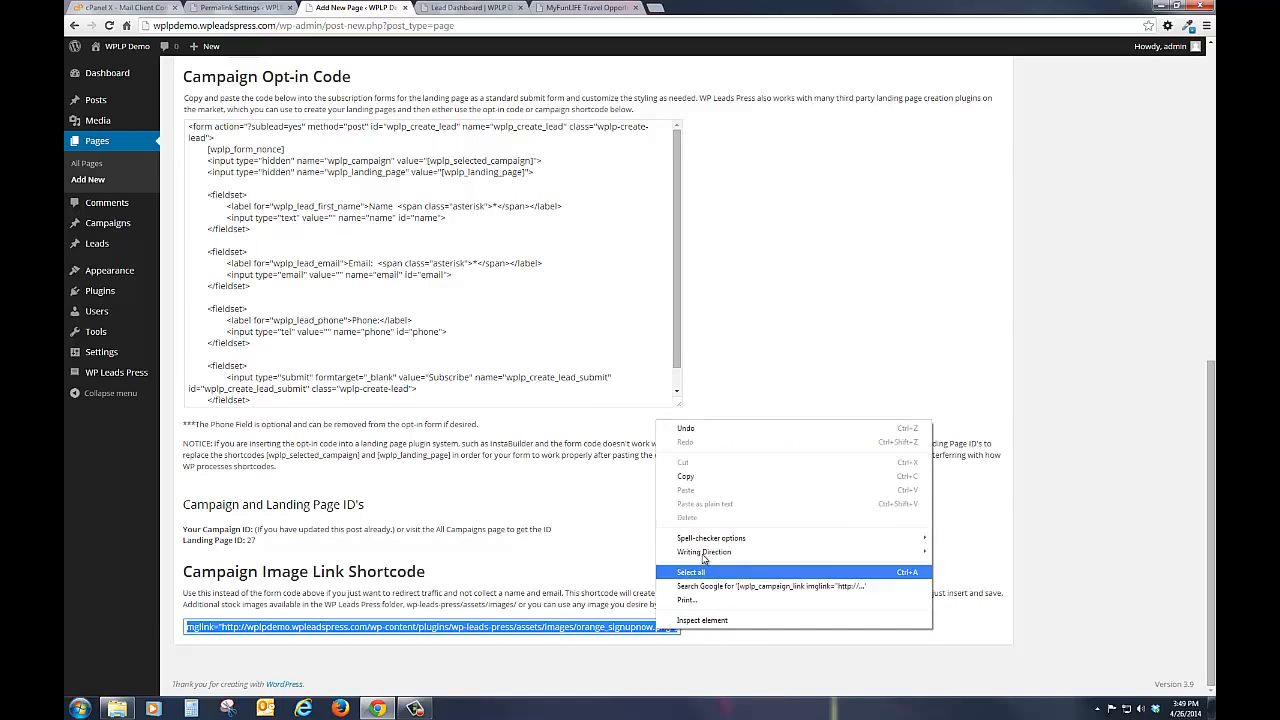
left_click(703, 478)
scroll(723, 471, "up", 10)
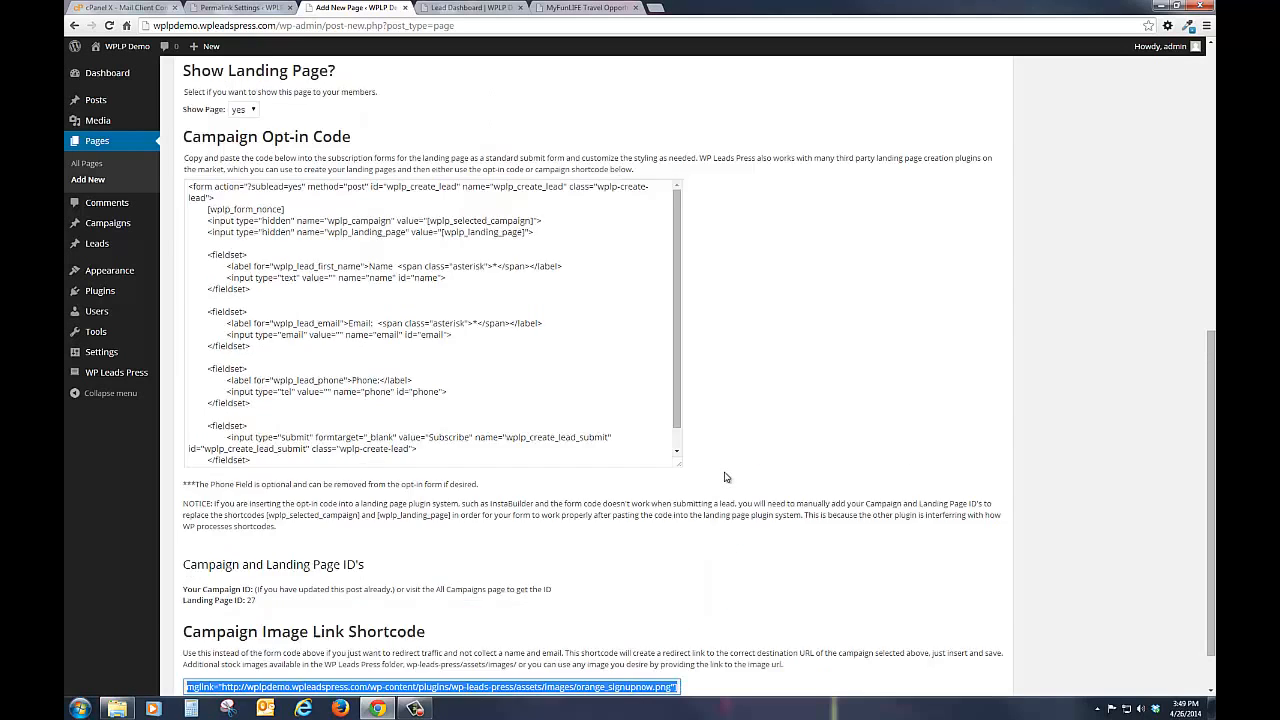
Step: Publish MyFunLIFE Page Two with the copied Campaign Image Link Shortcode in its body and the Full-width Page Template
left_click(355, 245)
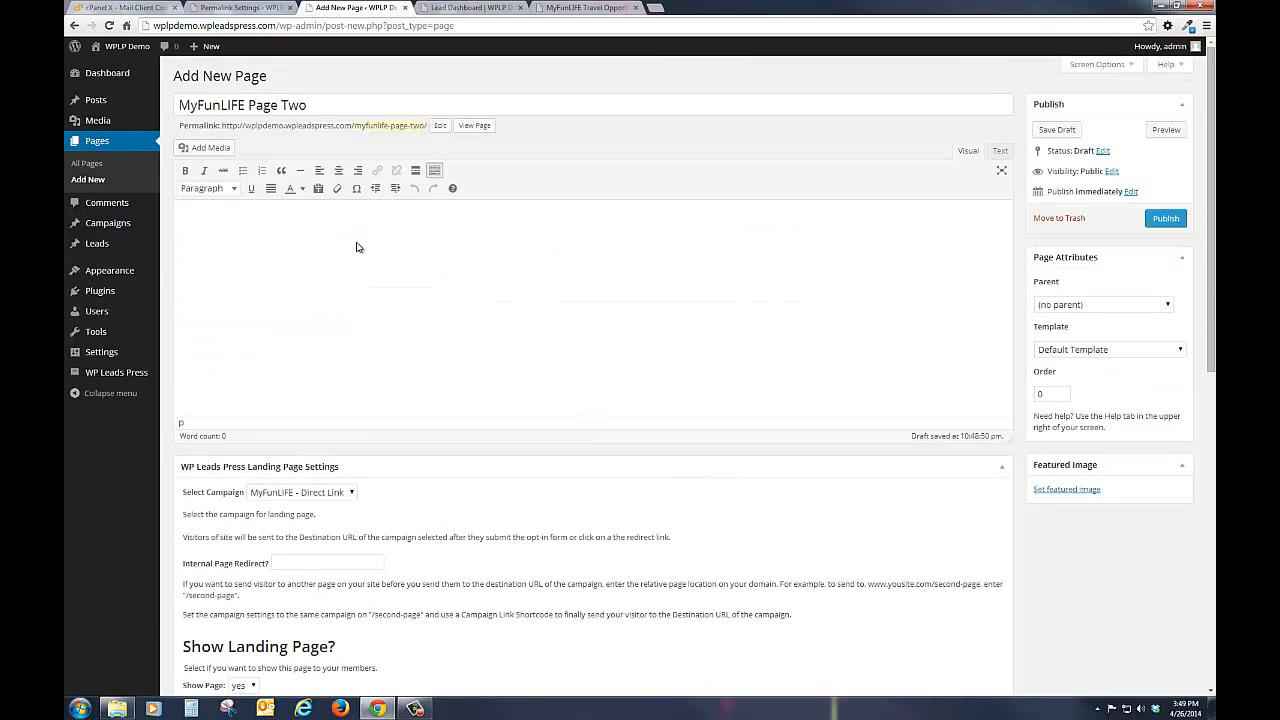
key("ctrl+v")
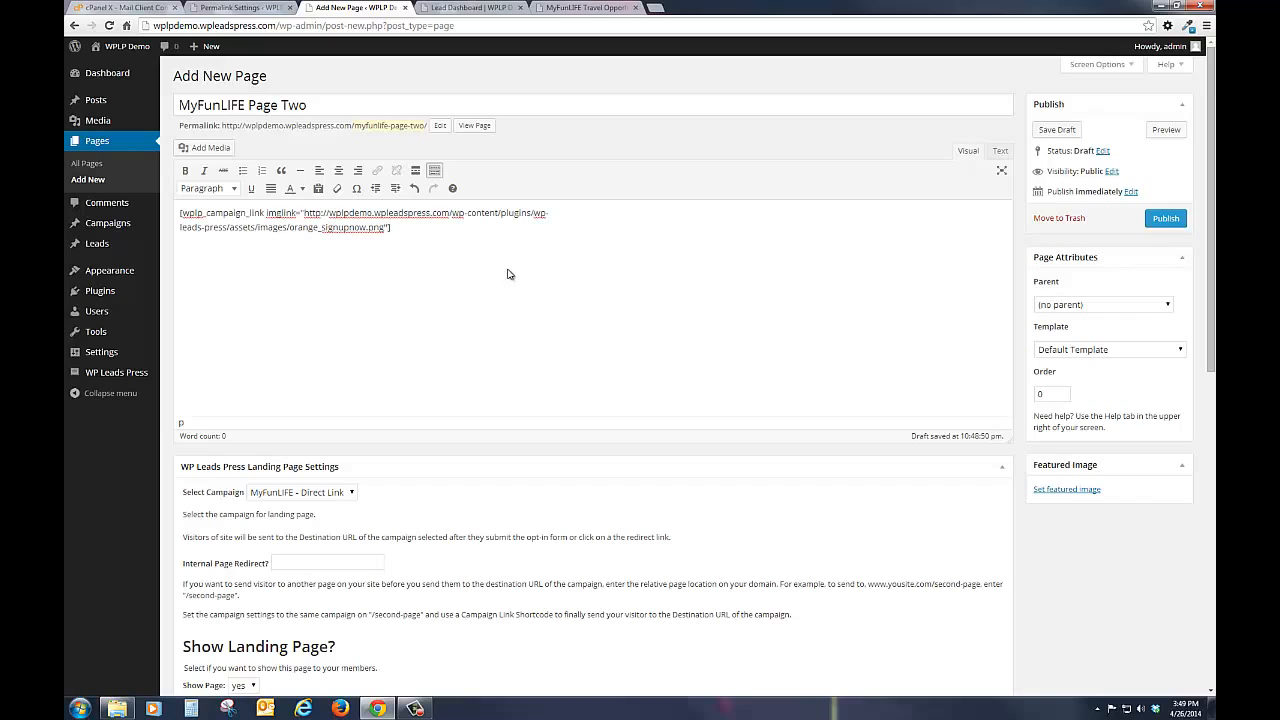
left_click(1104, 352)
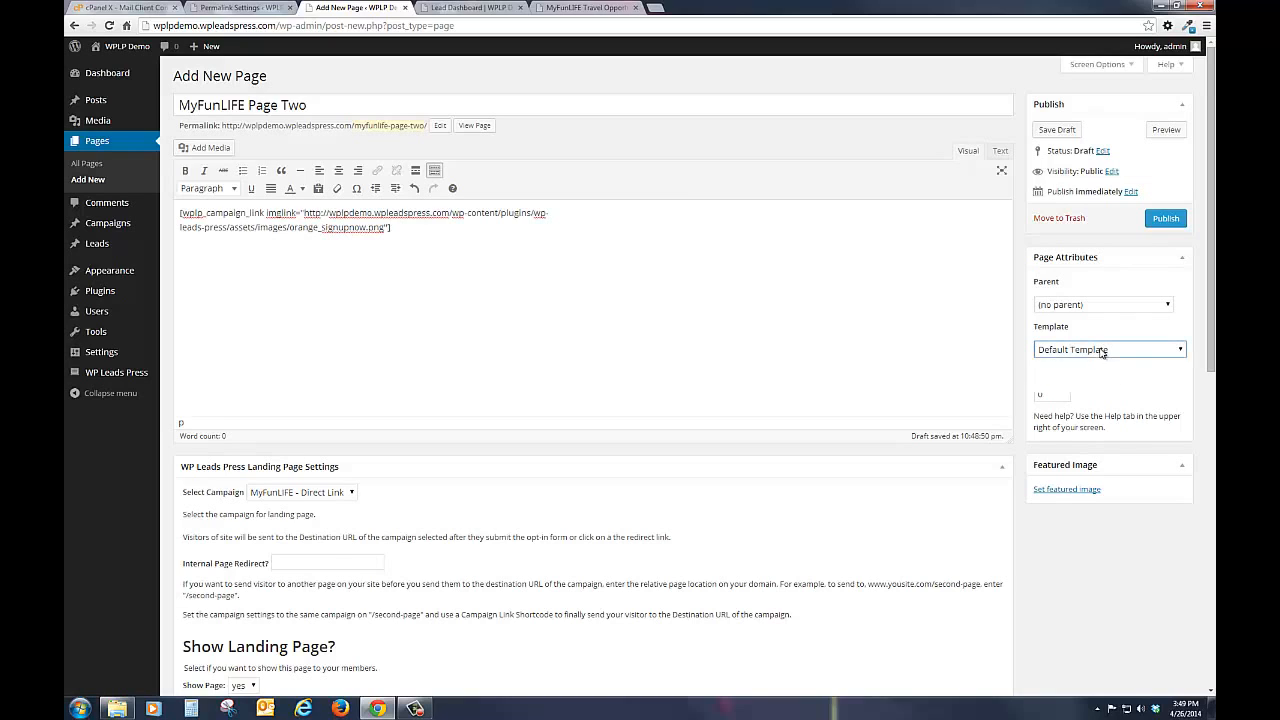
left_click(1082, 388)
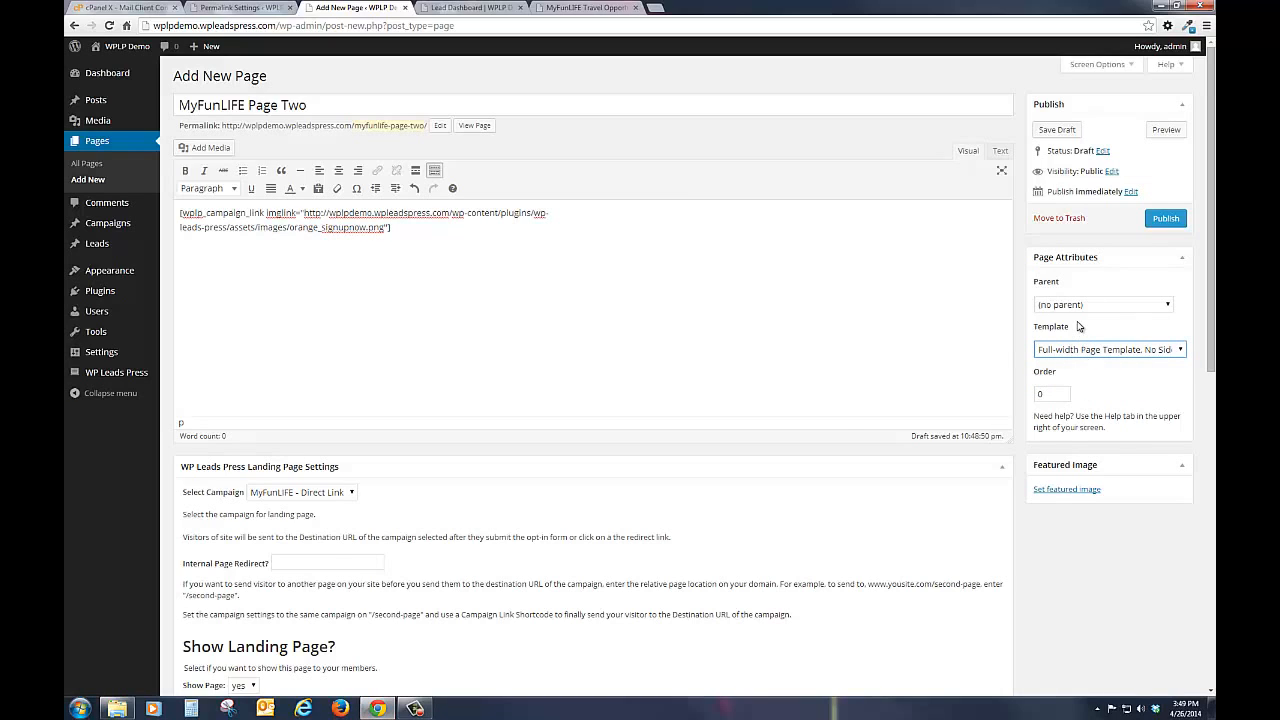
left_click(1165, 219)
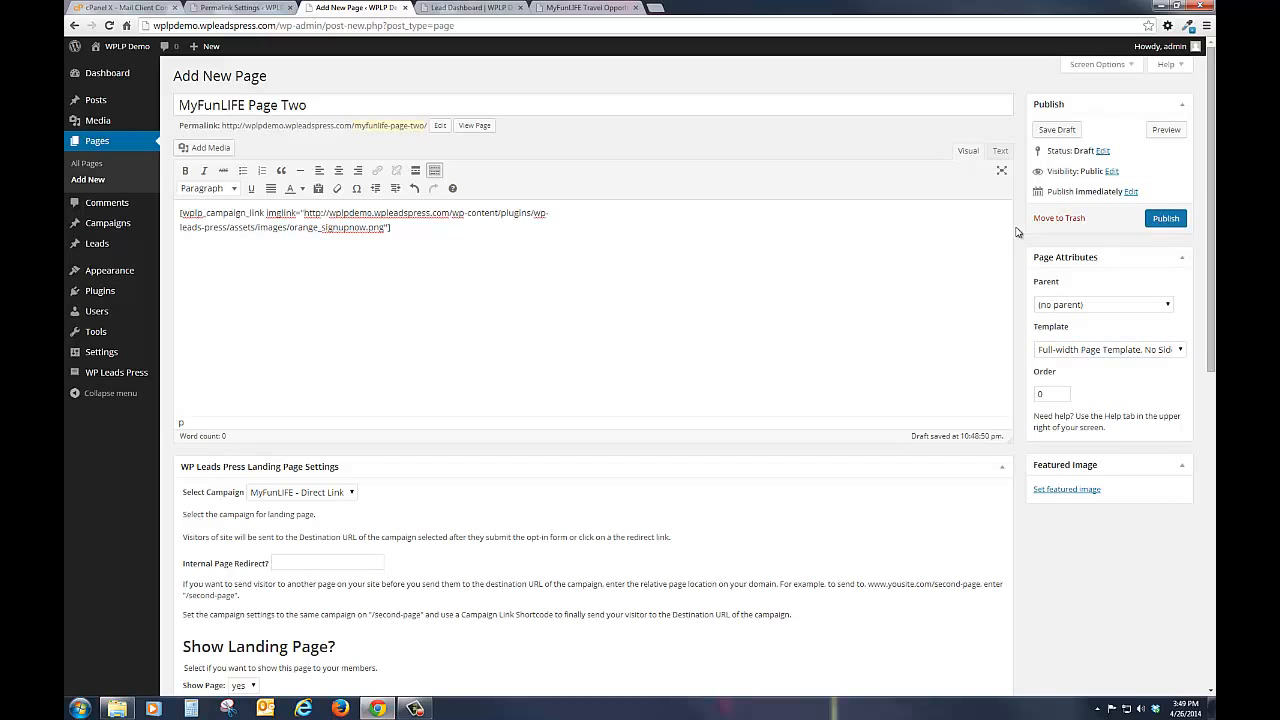
Step: Test the redirect by submitting the opt-in form and following the Sign Up Now image link, then return to MyFunLIFE Page Two
left_click(600, 8)
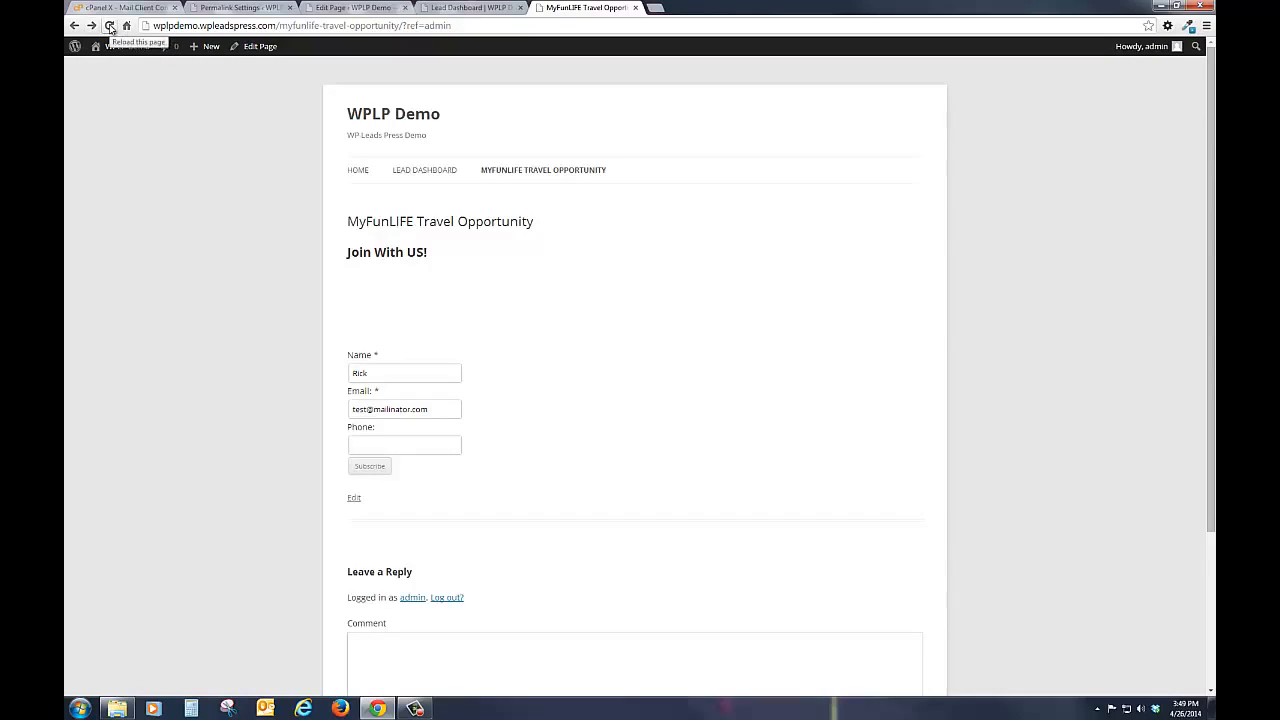
left_click(363, 468)
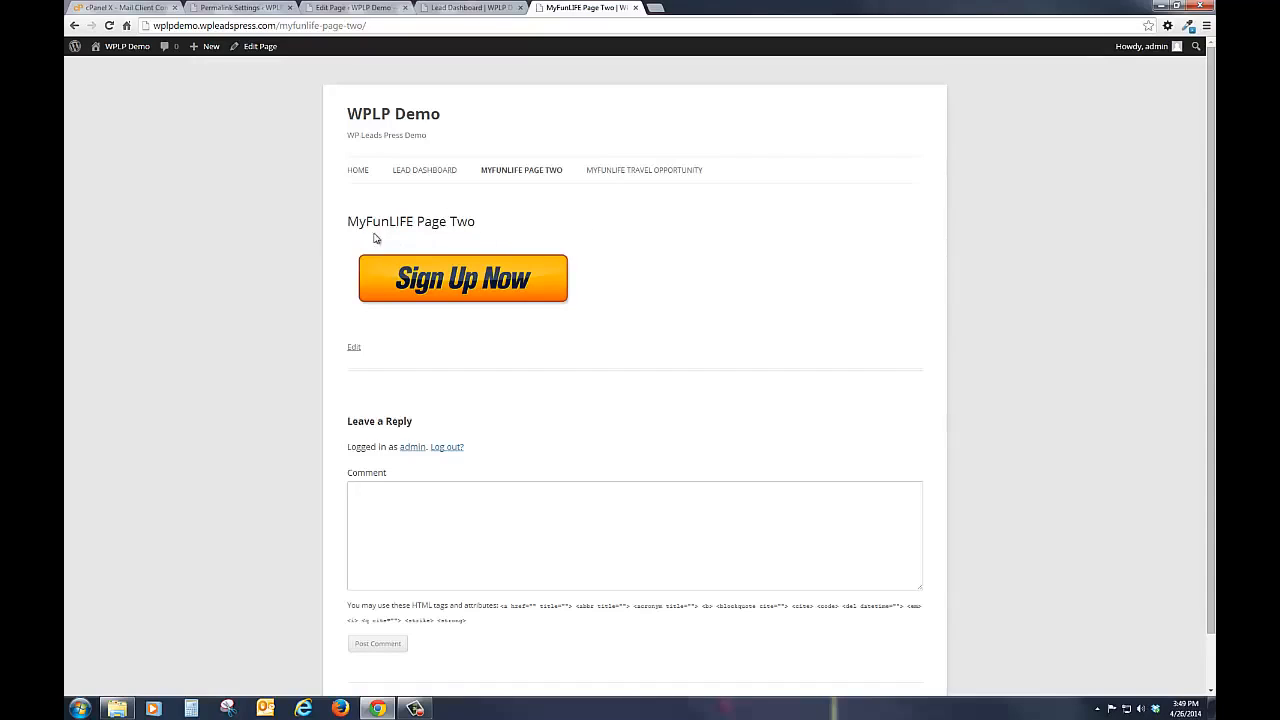
left_click(479, 289)
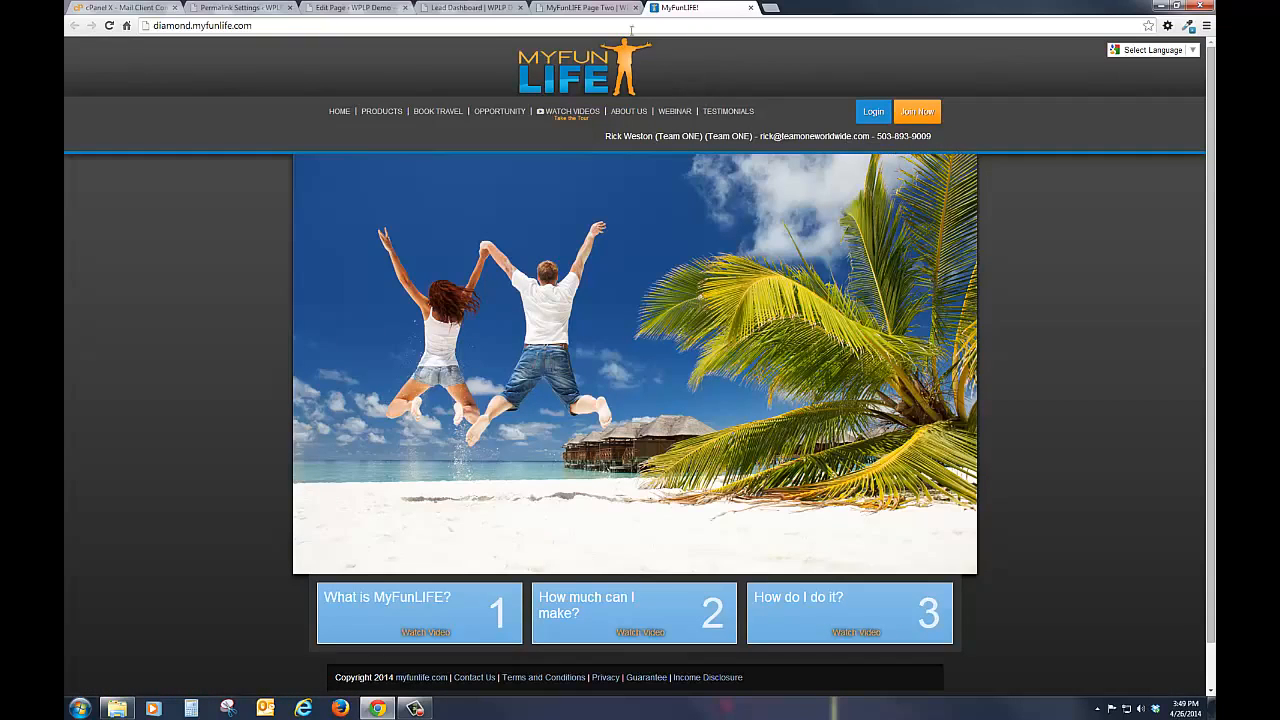
left_click(556, 9)
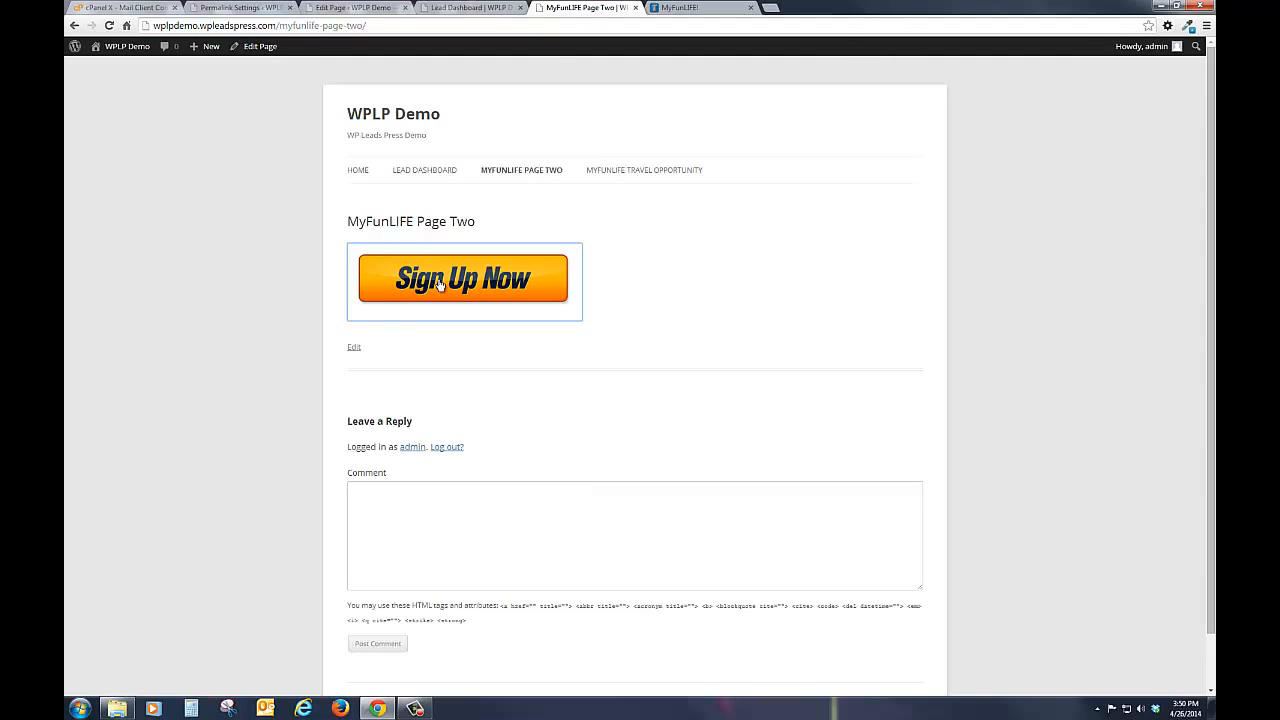
Step: Check the campaign selected in MyFunLIFE Page Two's landing page settings and return to the live page
left_click(488, 10)
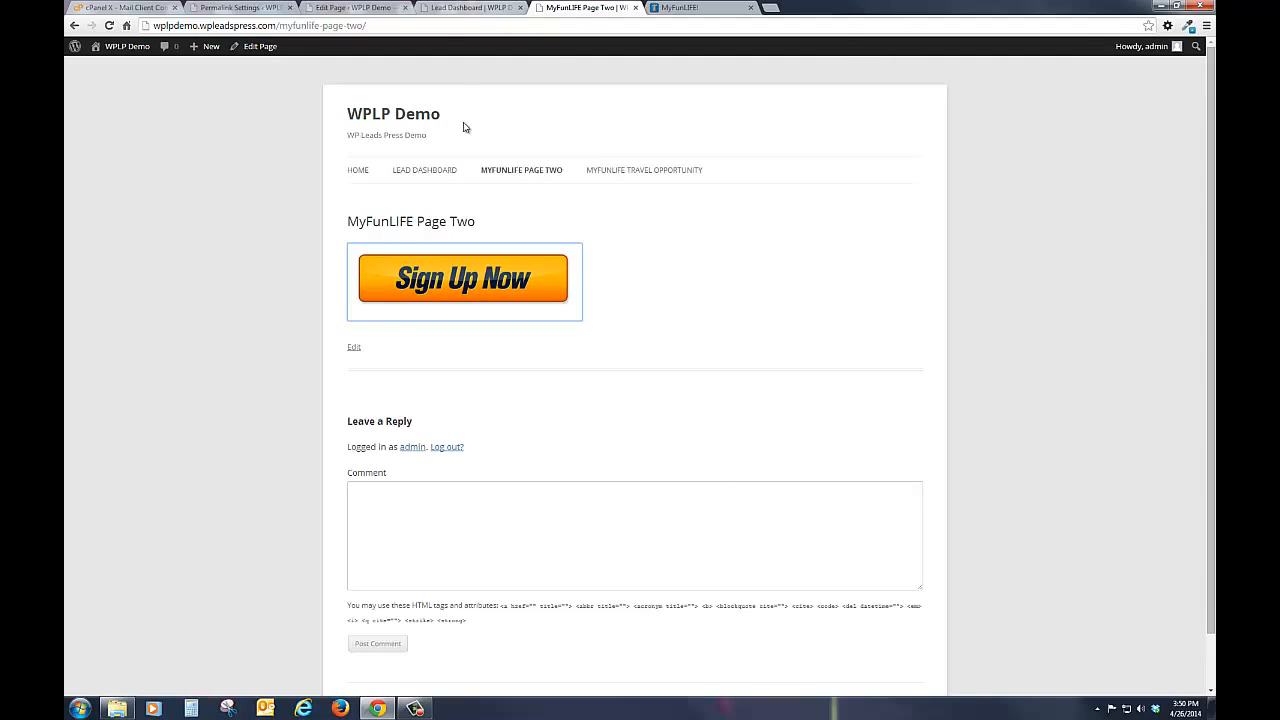
left_click(356, 10)
scroll(543, 514, "down", 3)
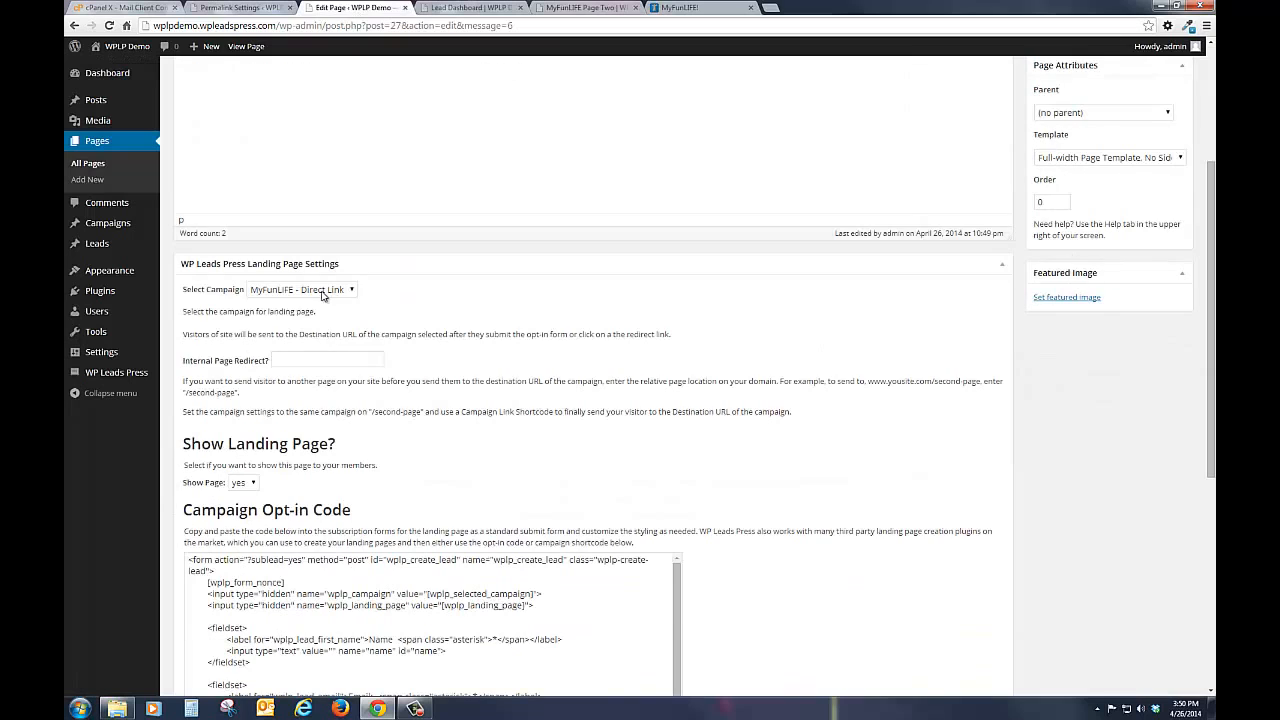
left_click(322, 292)
left_click(305, 316)
scroll(694, 374, "up", 5)
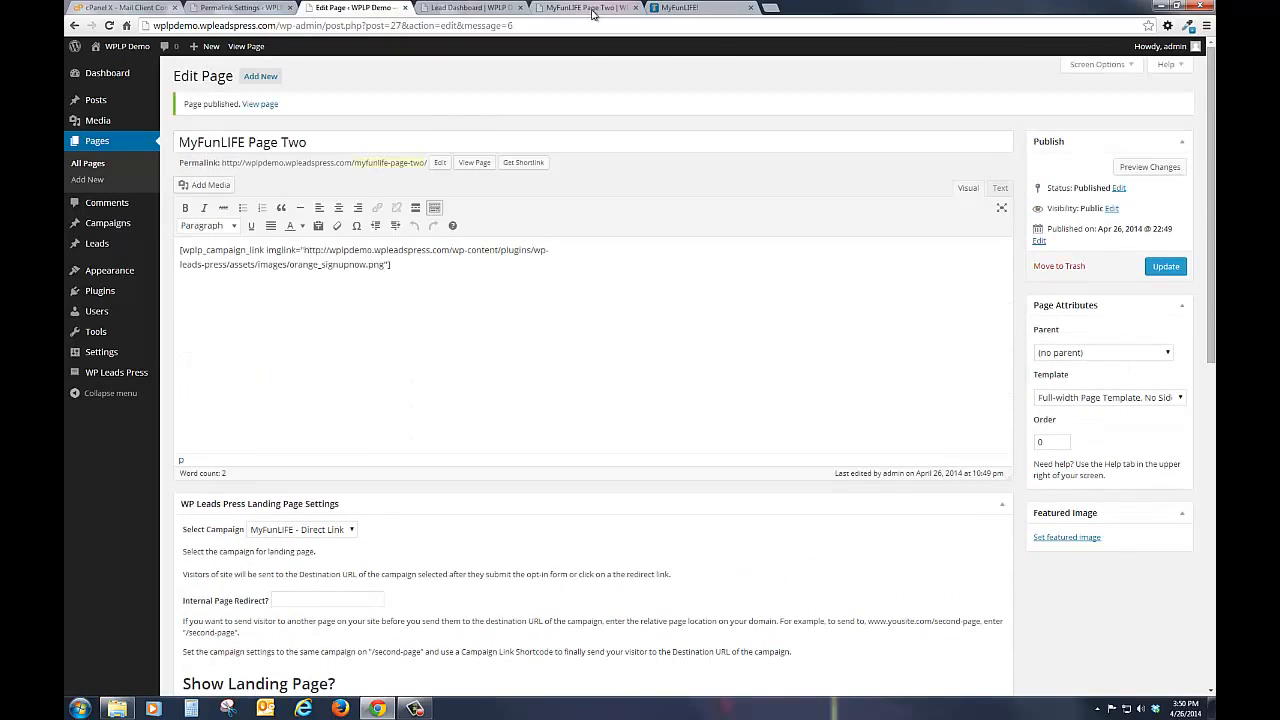
left_click(590, 8)
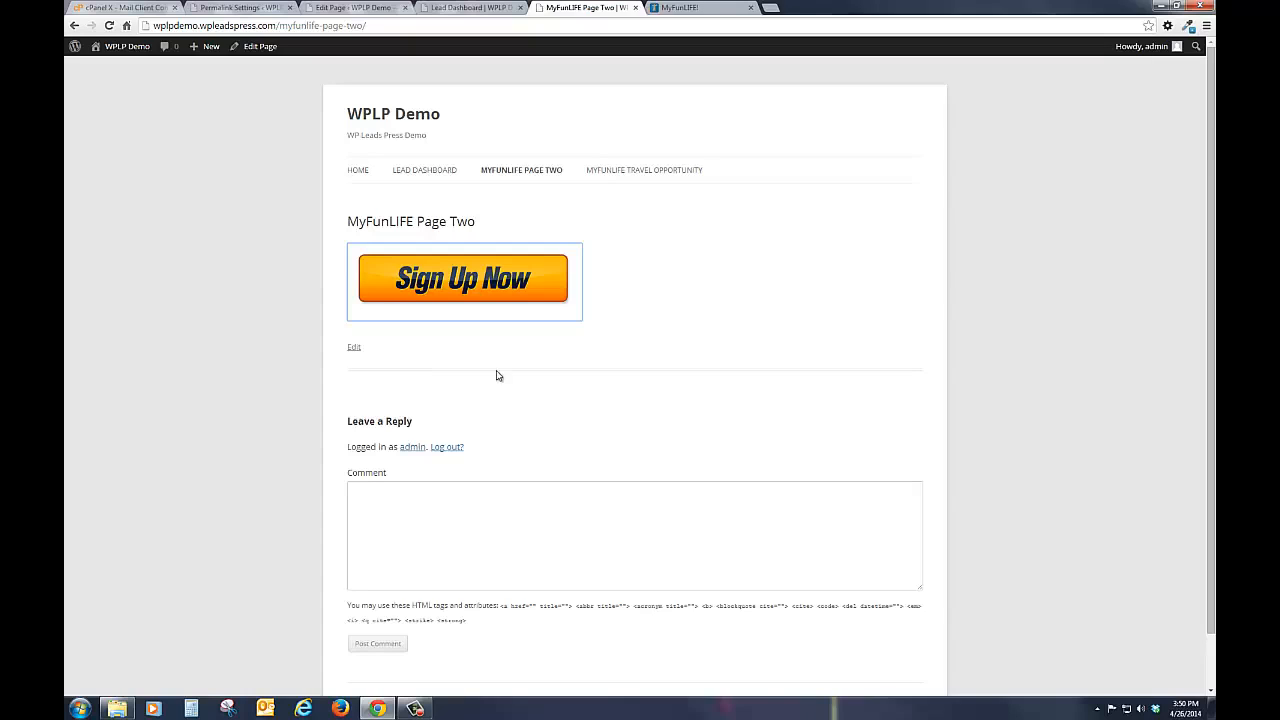
Step: Add a new campaign named "Pure Leverage" with the Destination URL "pureleverage.com/?aff="
left_click(420, 171)
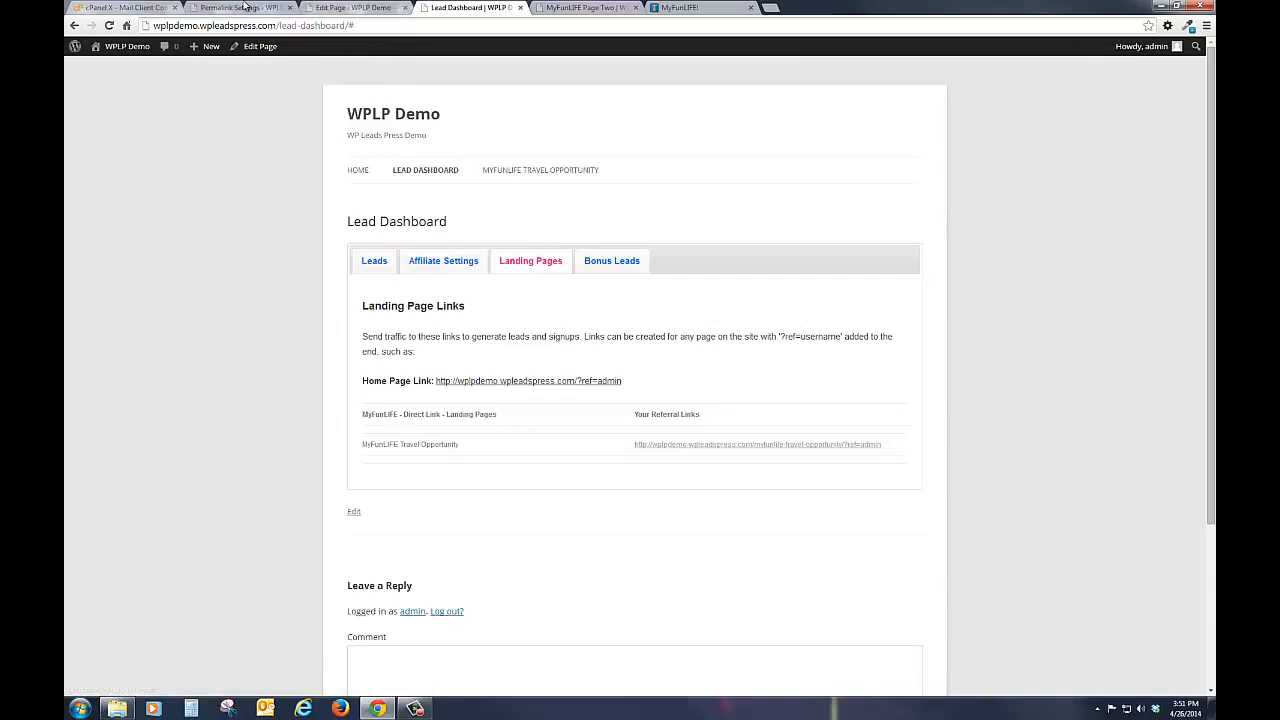
left_click(245, 7)
mouse_move(95, 181)
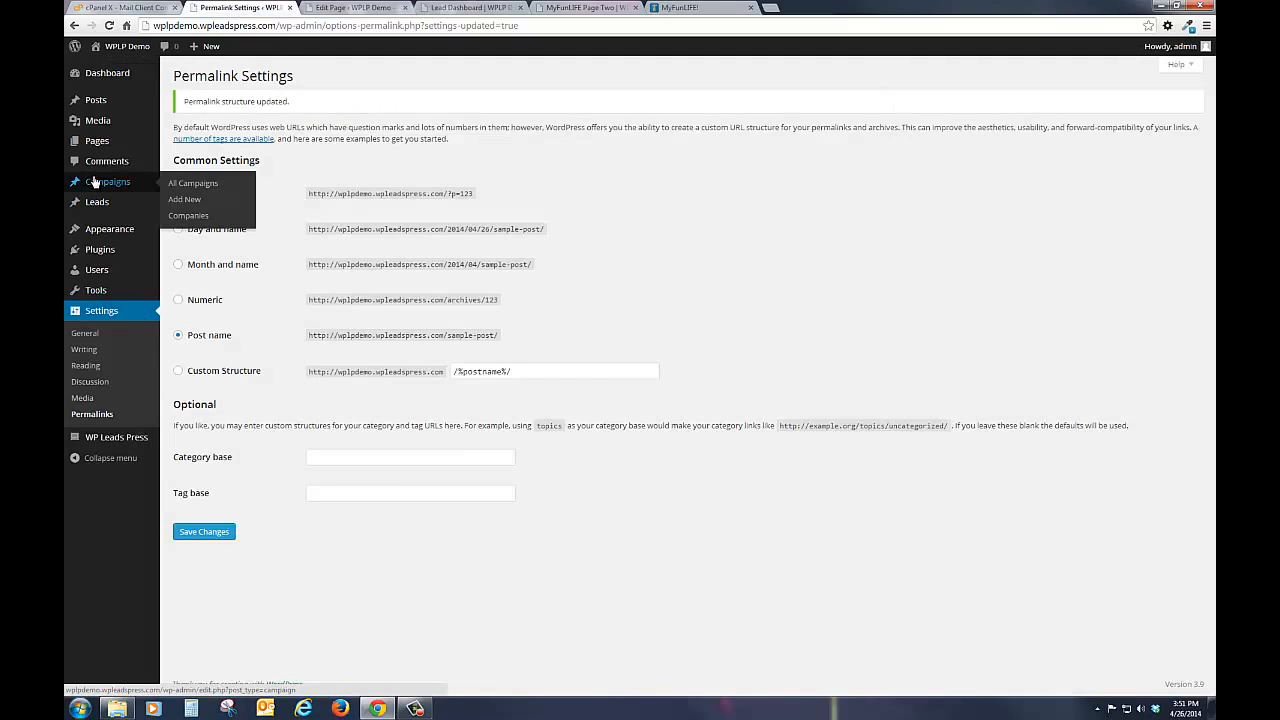
left_click(184, 204)
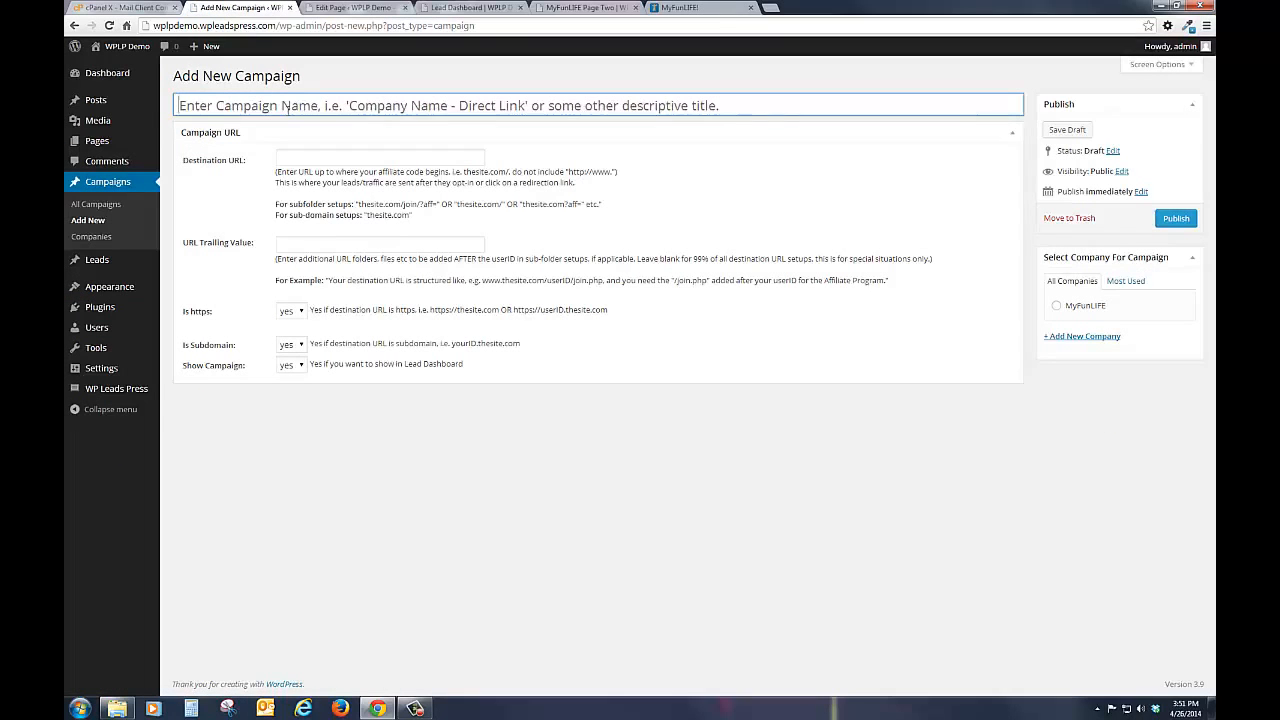
type("Pure")
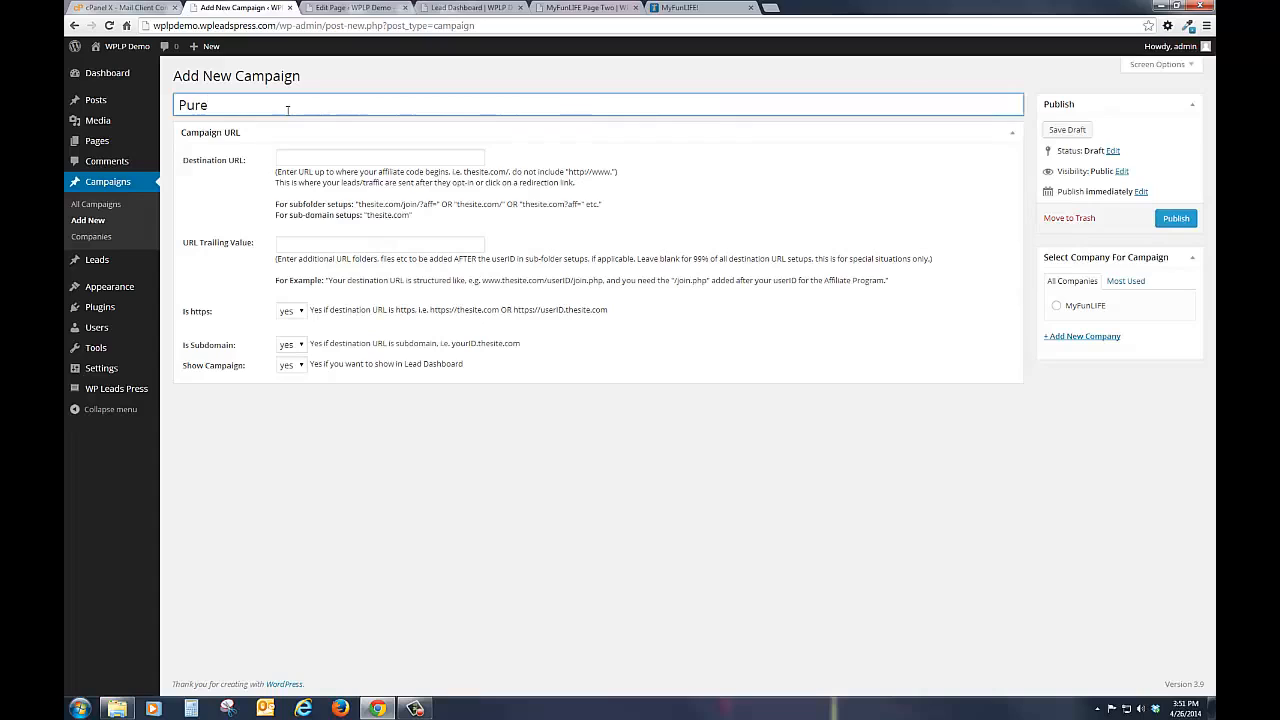
type(" Leverage")
left_click(323, 160)
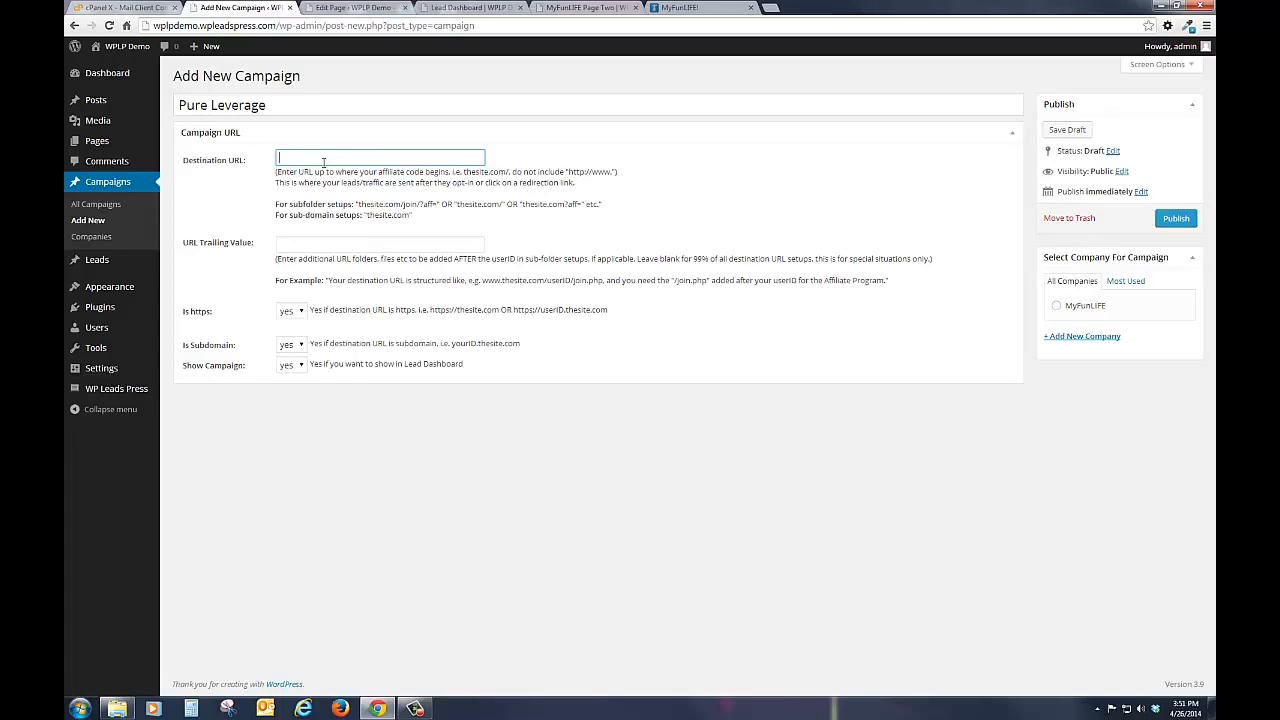
type("pu")
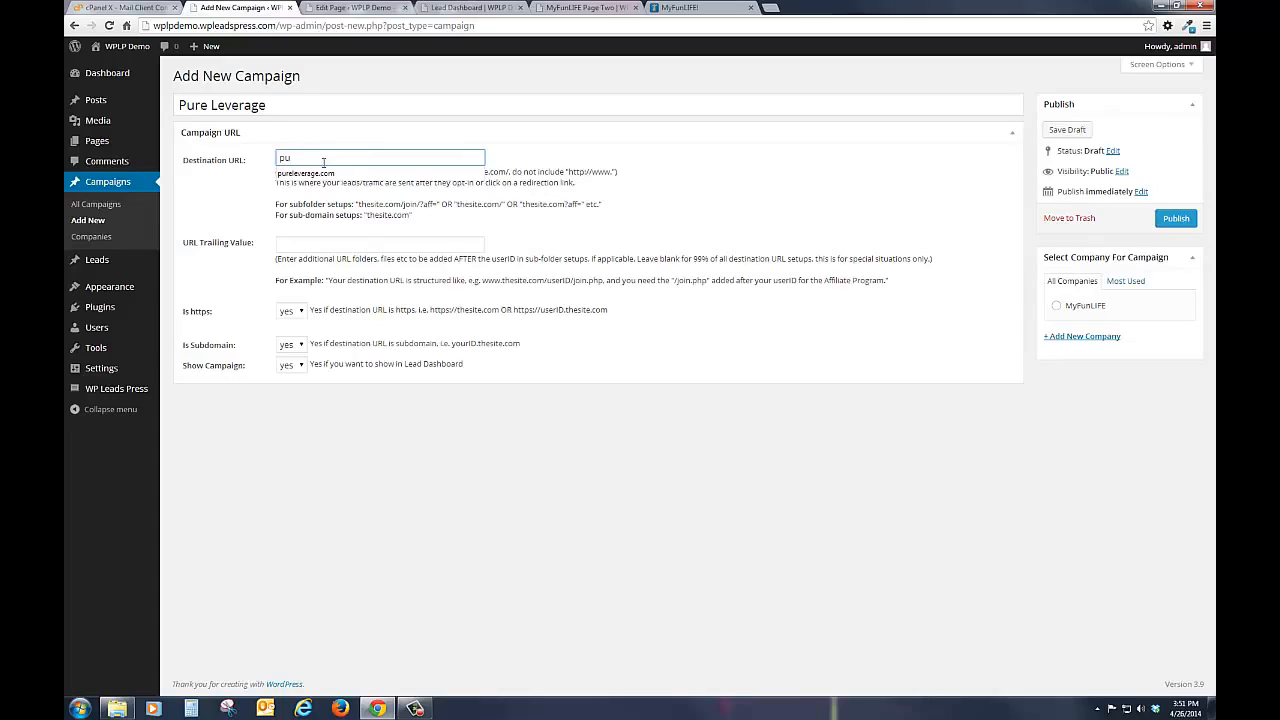
key("Down")
key("Return")
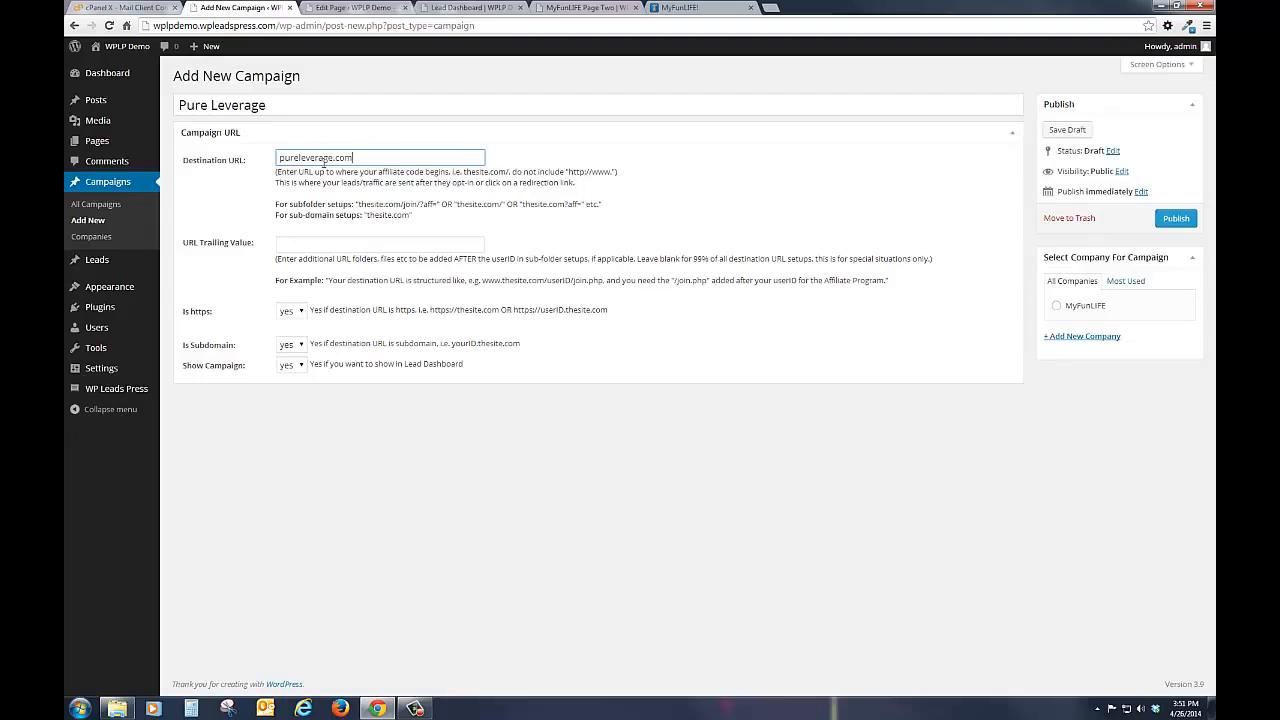
type("/?aff=")
Step: Set both Is https and Is Subdomain to no for the Pure Leverage campaign
left_click(292, 312)
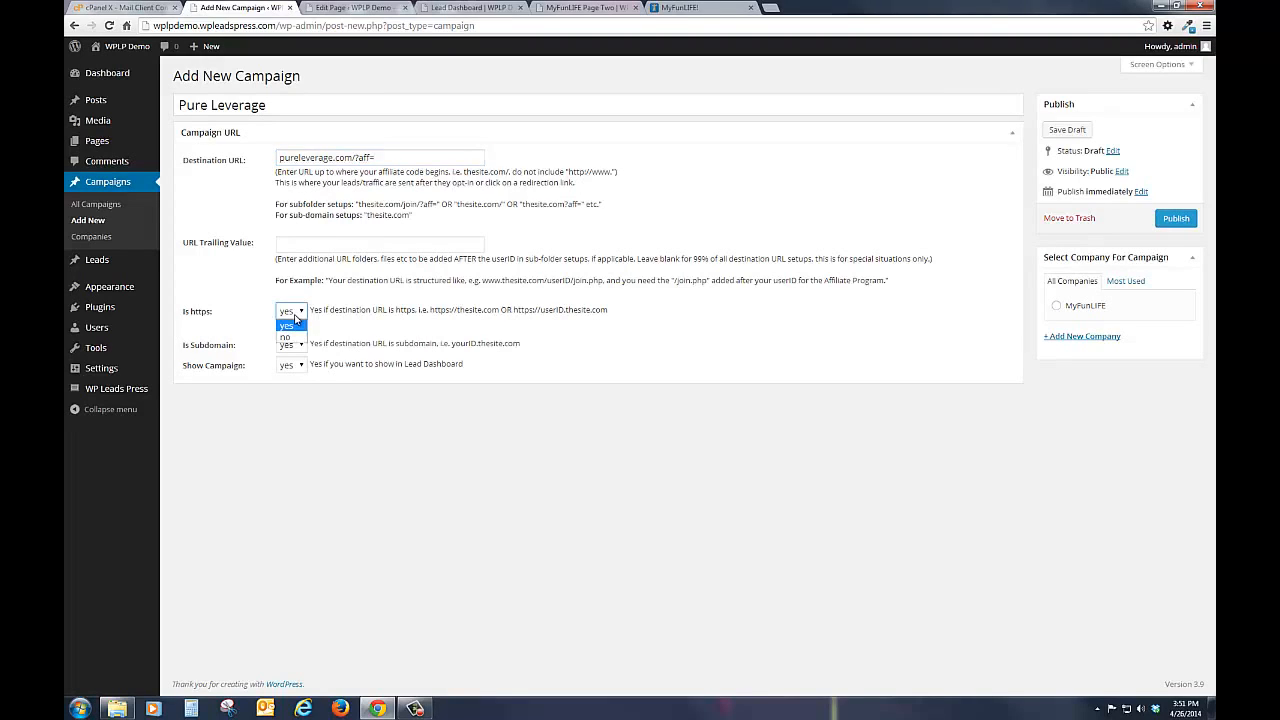
left_click(289, 337)
left_click(297, 348)
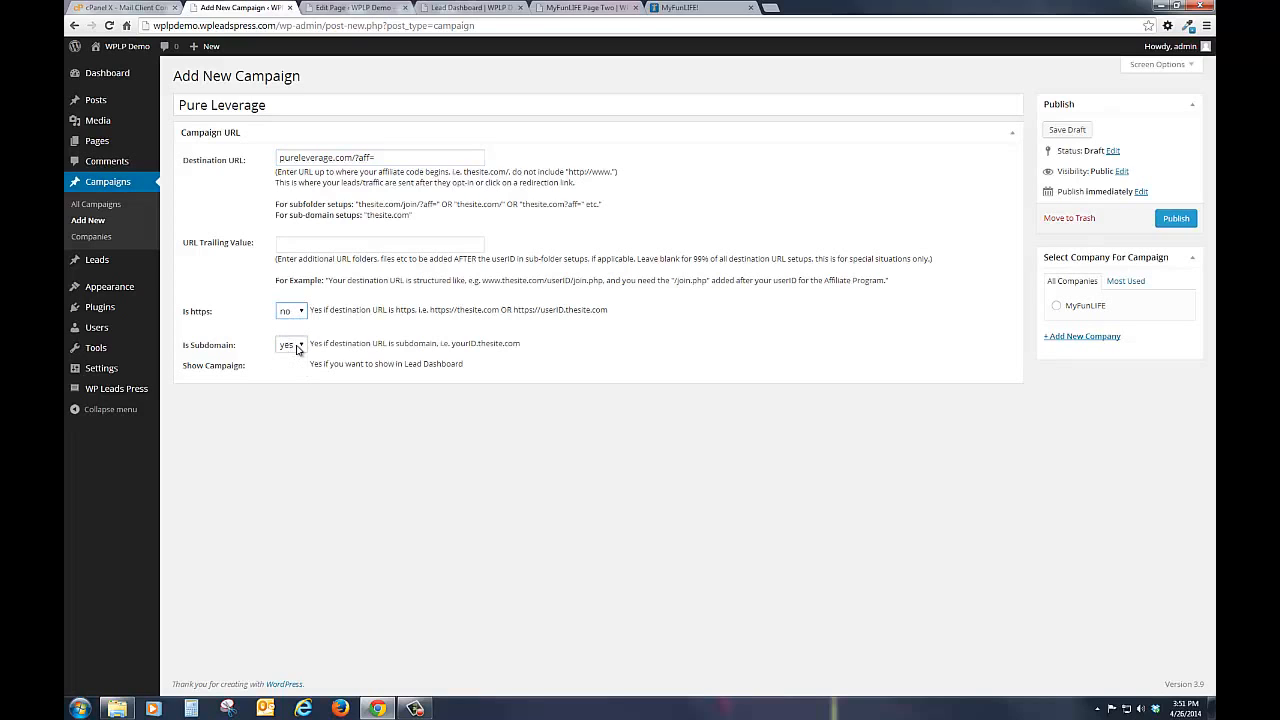
left_click(293, 376)
Step: Add a new company named "Pure Leverage" to the campaign and publish the campaign
left_click(1069, 339)
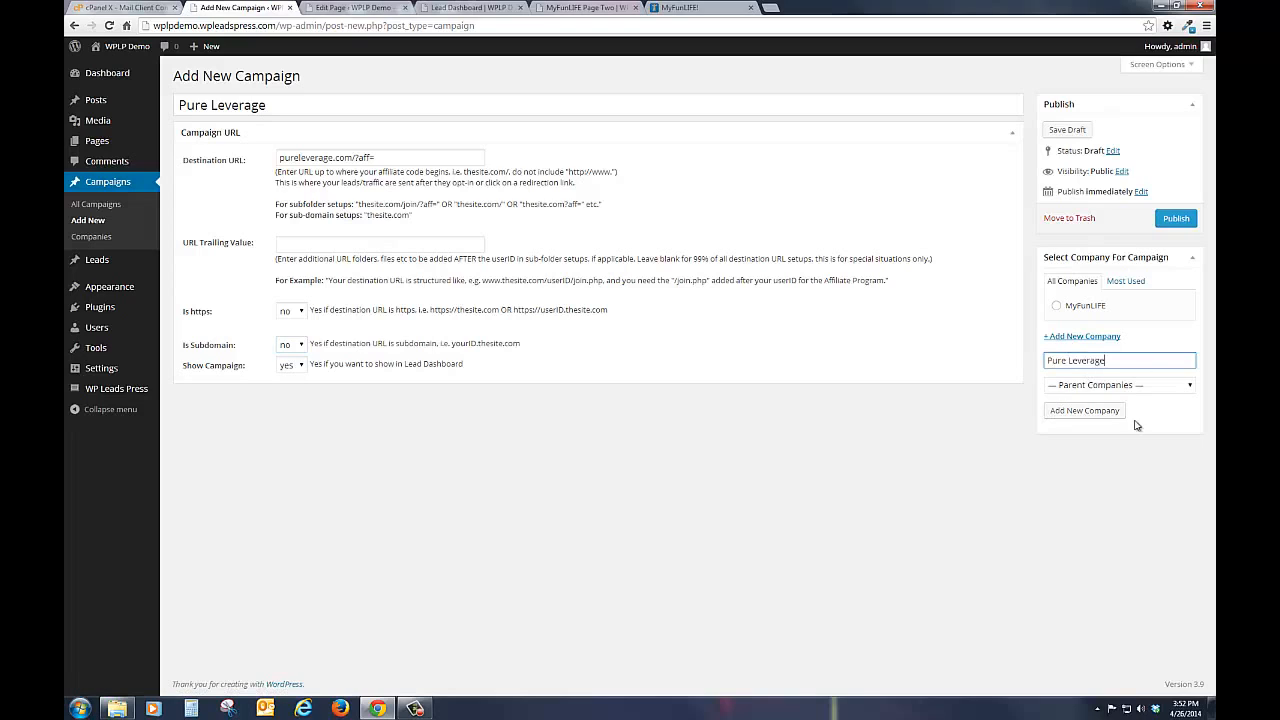
left_click(1086, 410)
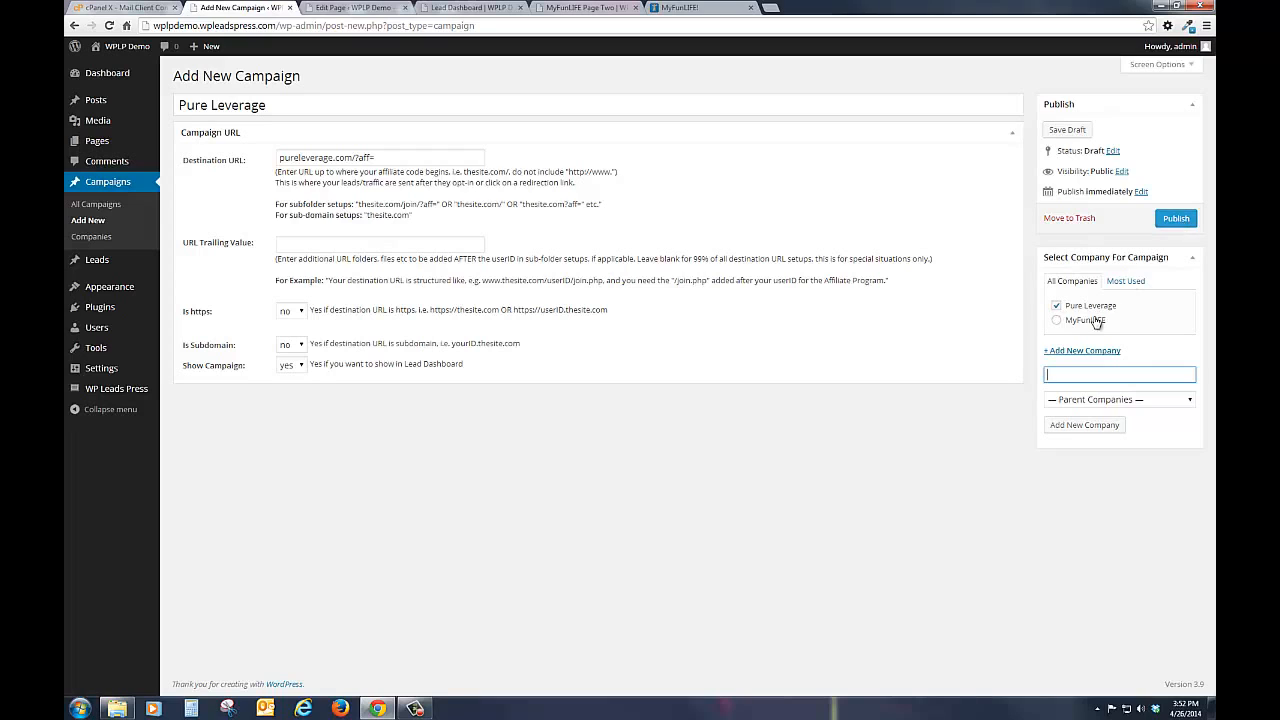
left_click(1167, 224)
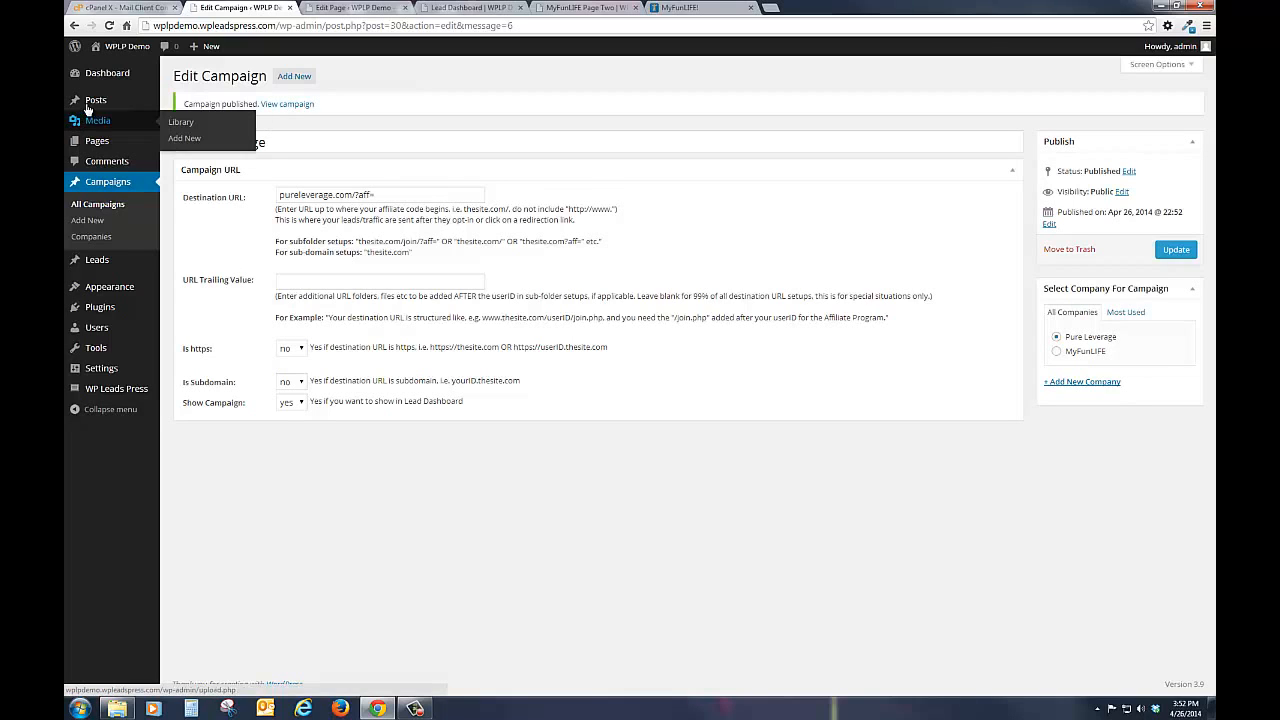
Step: Add a new page titled "Pure Leverage Power In Numbers!" and assign it the Pure Leverage campaign
mouse_move(92, 145)
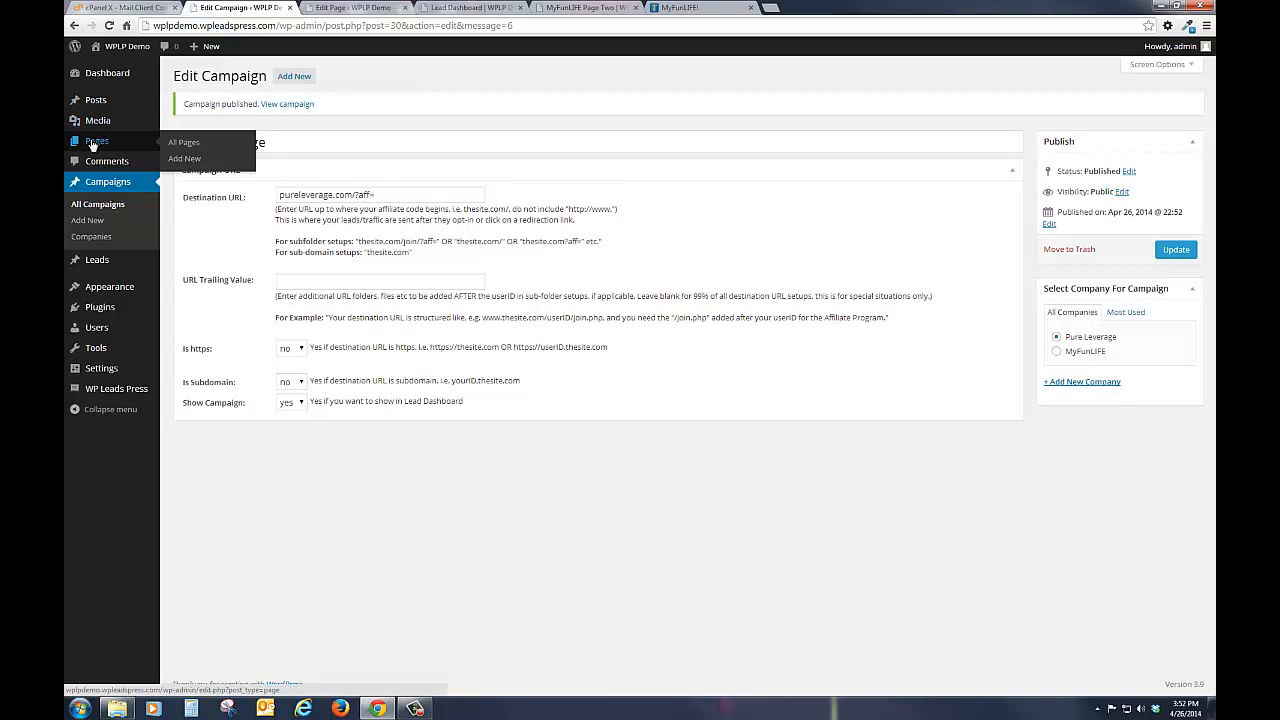
left_click(182, 164)
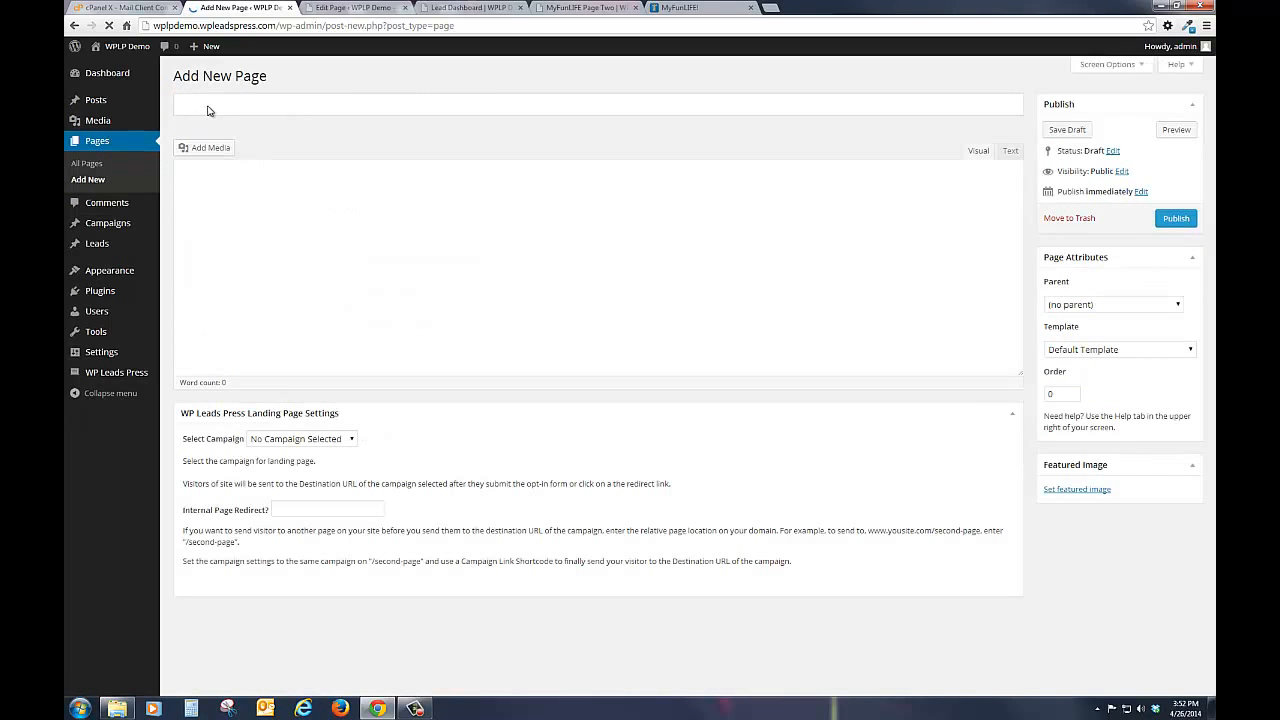
type("Pu")
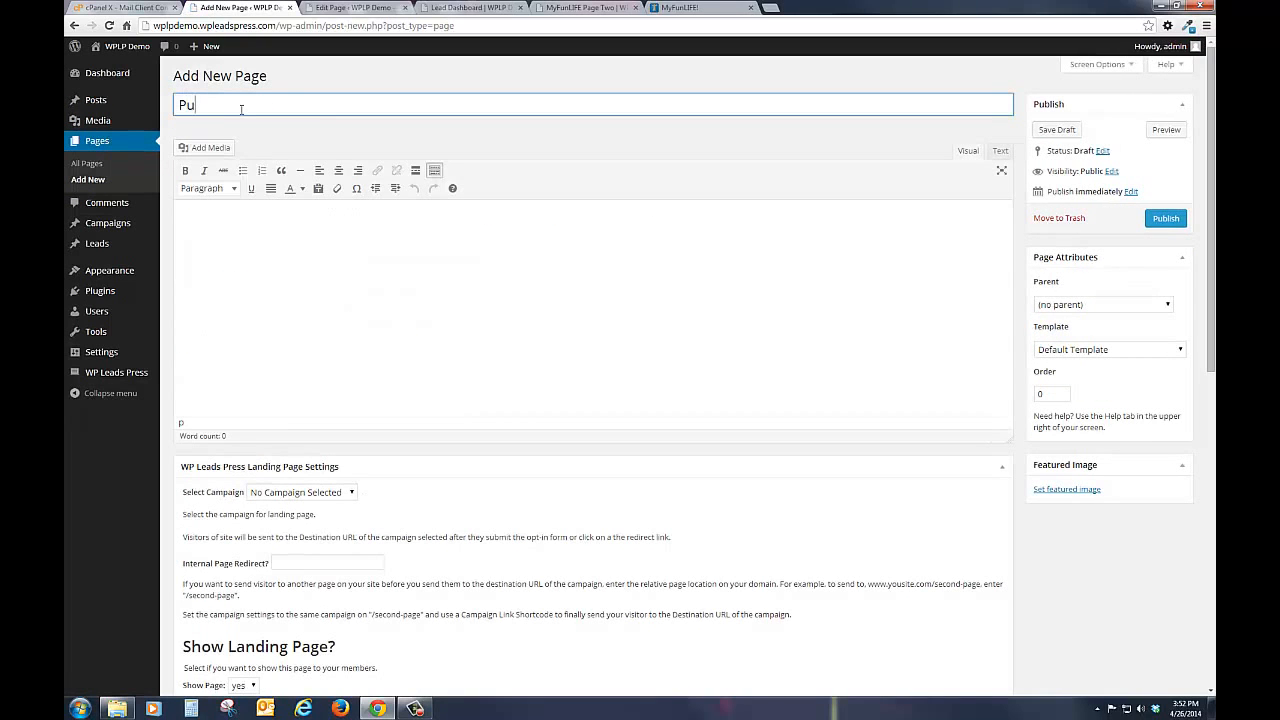
type("re Leverage Power In Numbers!")
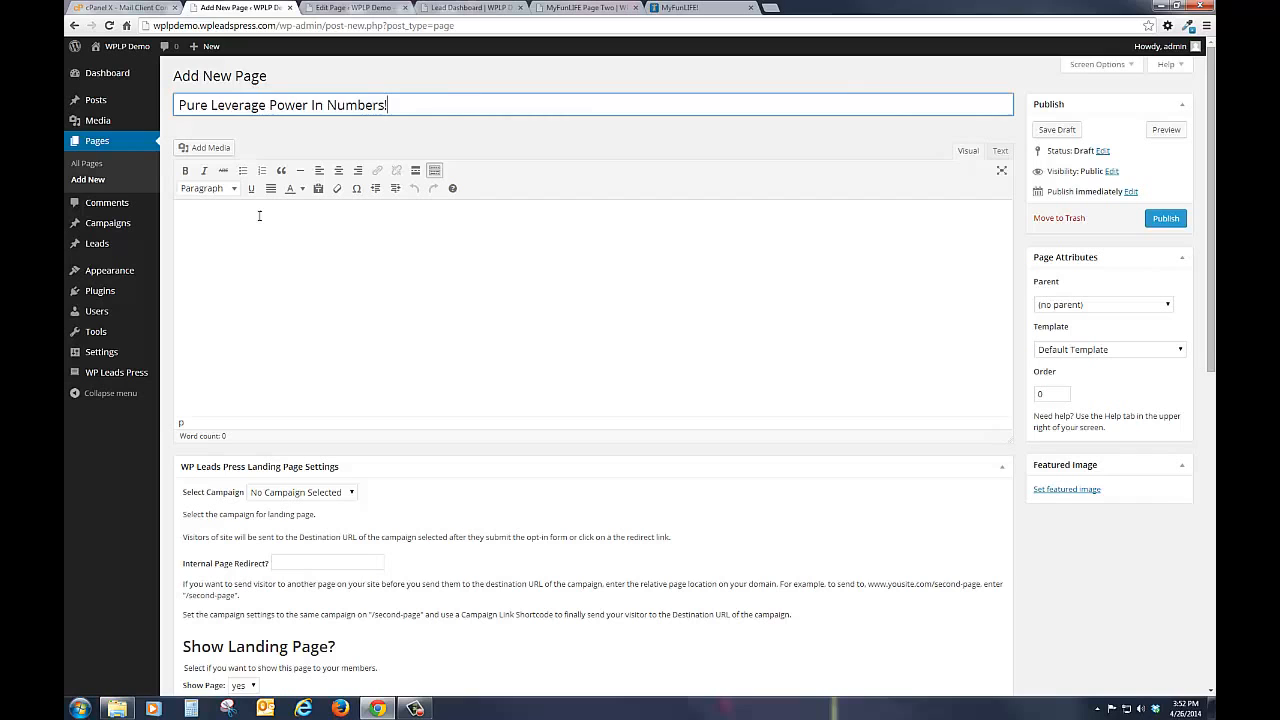
left_click(265, 240)
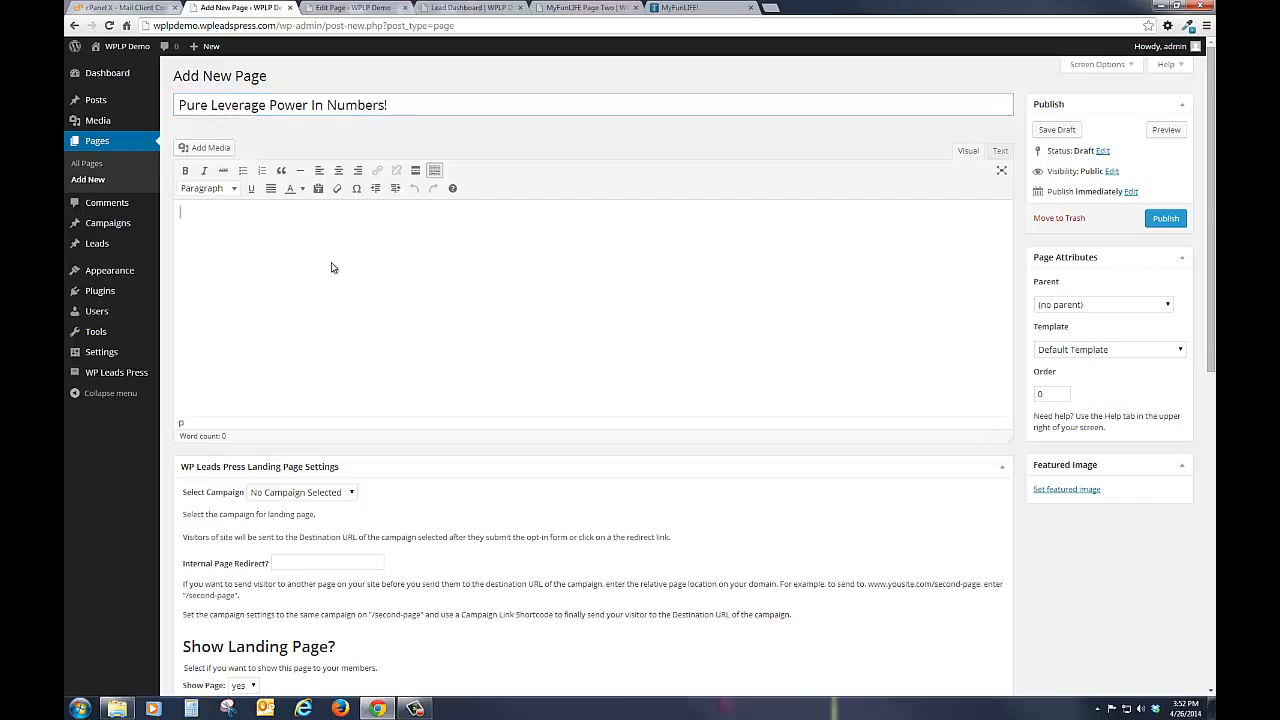
scroll(669, 508, "down", 2)
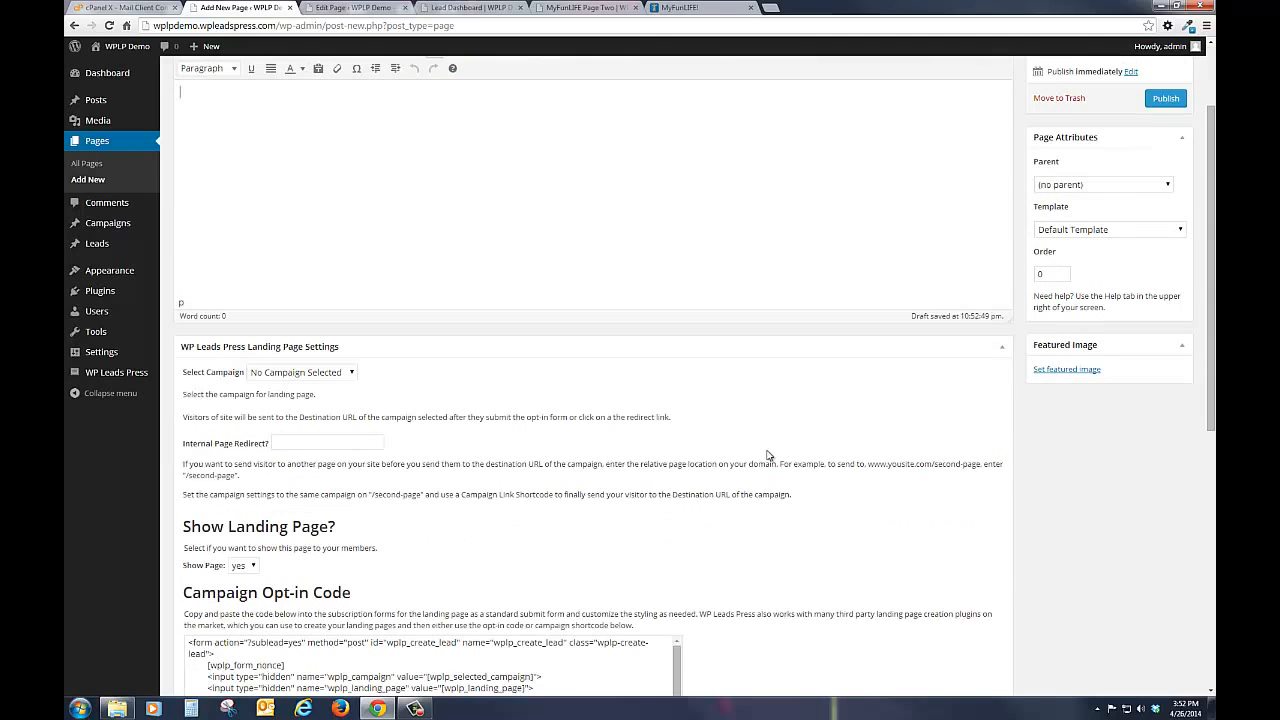
left_click(330, 375)
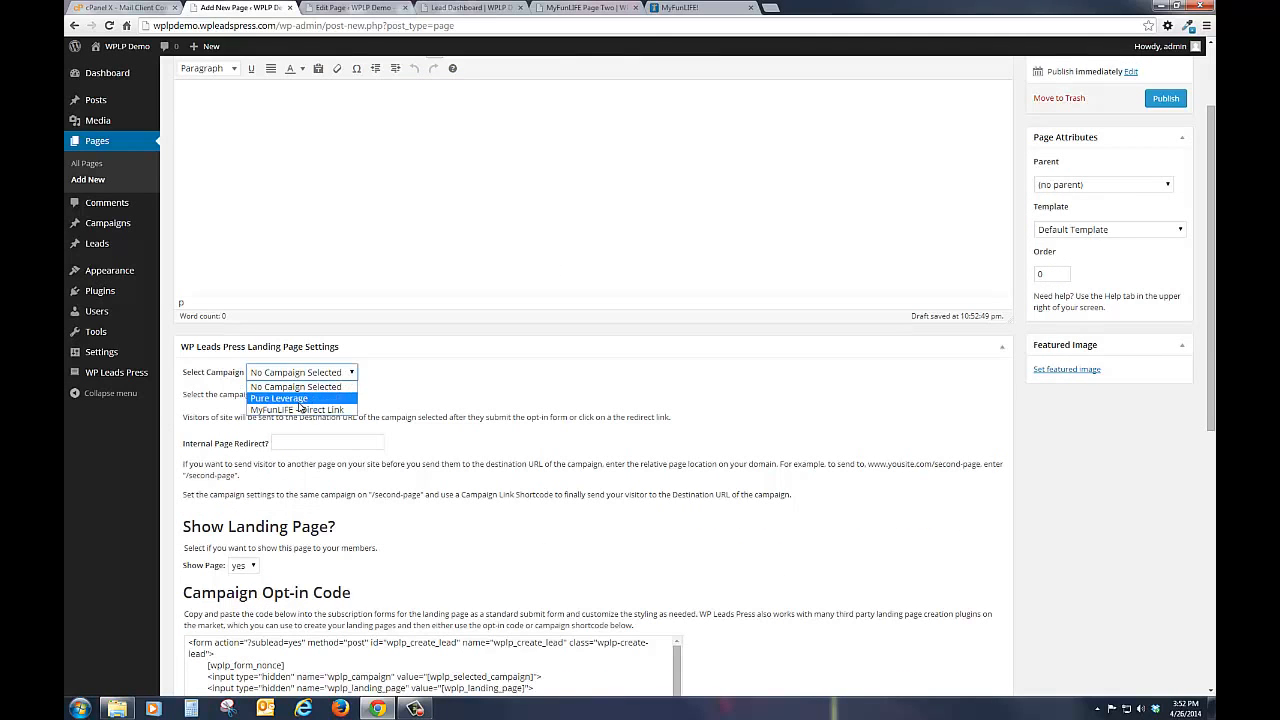
left_click(306, 399)
Step: Apply the Full-width Page Template to the Pure Leverage page and publish it
scroll(1075, 355, "up", 2)
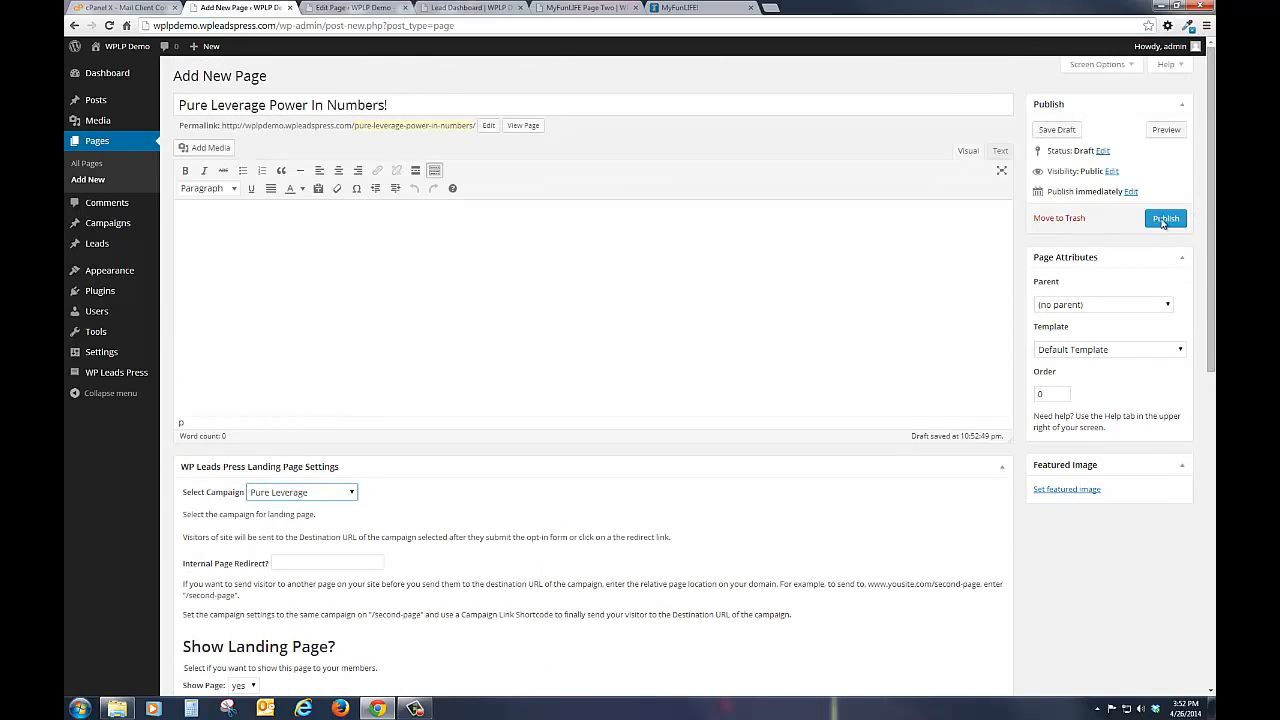
left_click(1086, 350)
left_click(1065, 387)
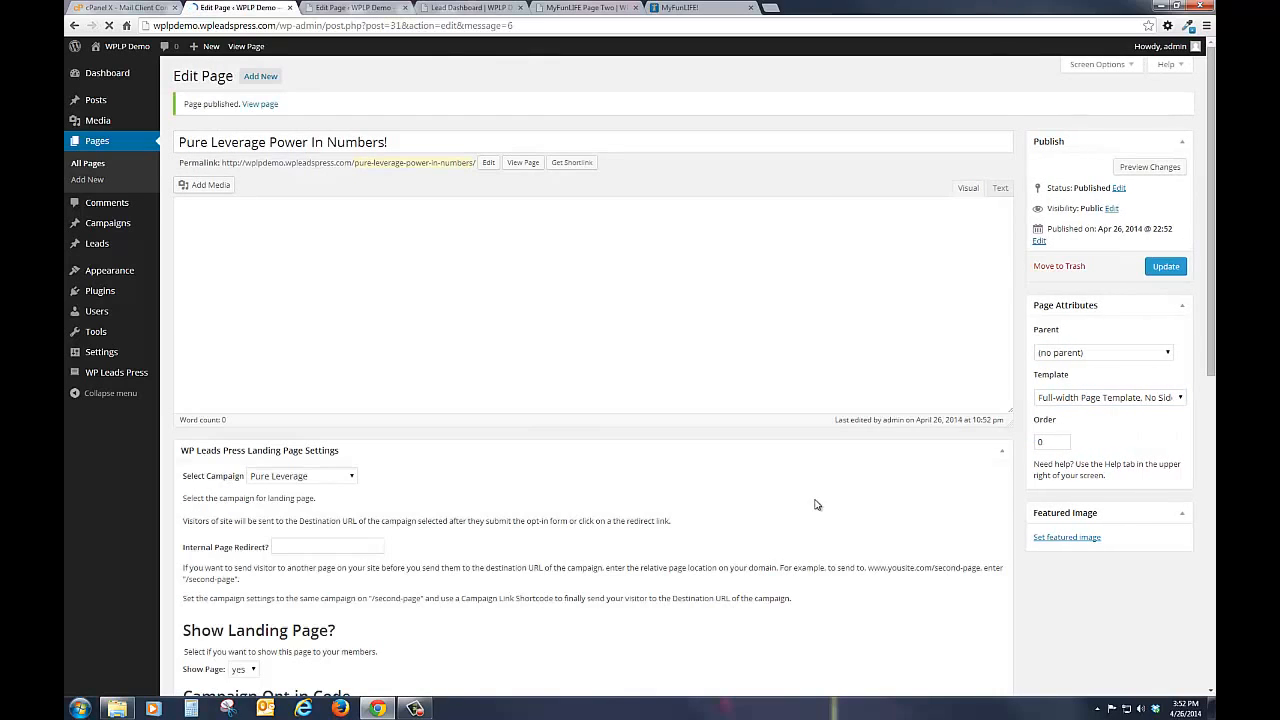
Step: Copy the full Campaign Opt-in Code and paste it into the Pure Leverage page's body as HTML text
scroll(818, 505, "down", 4)
scroll(745, 515, "down", 1)
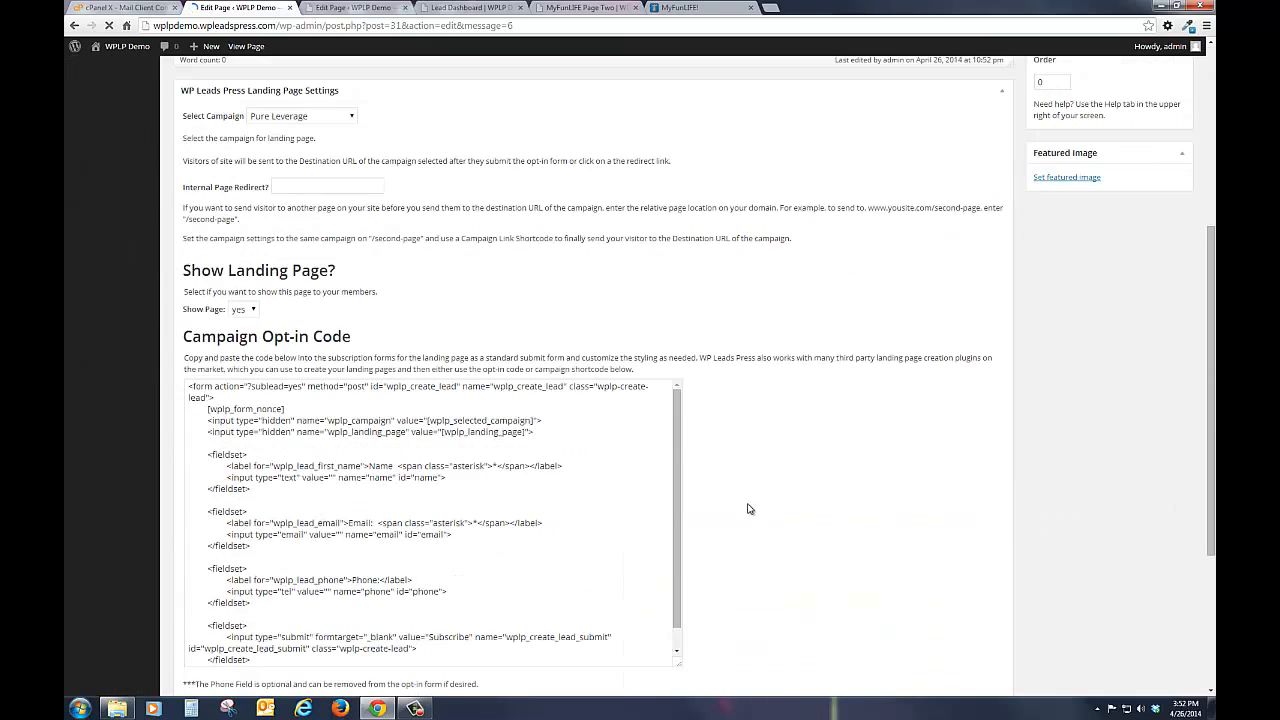
scroll(283, 423, "down", 1)
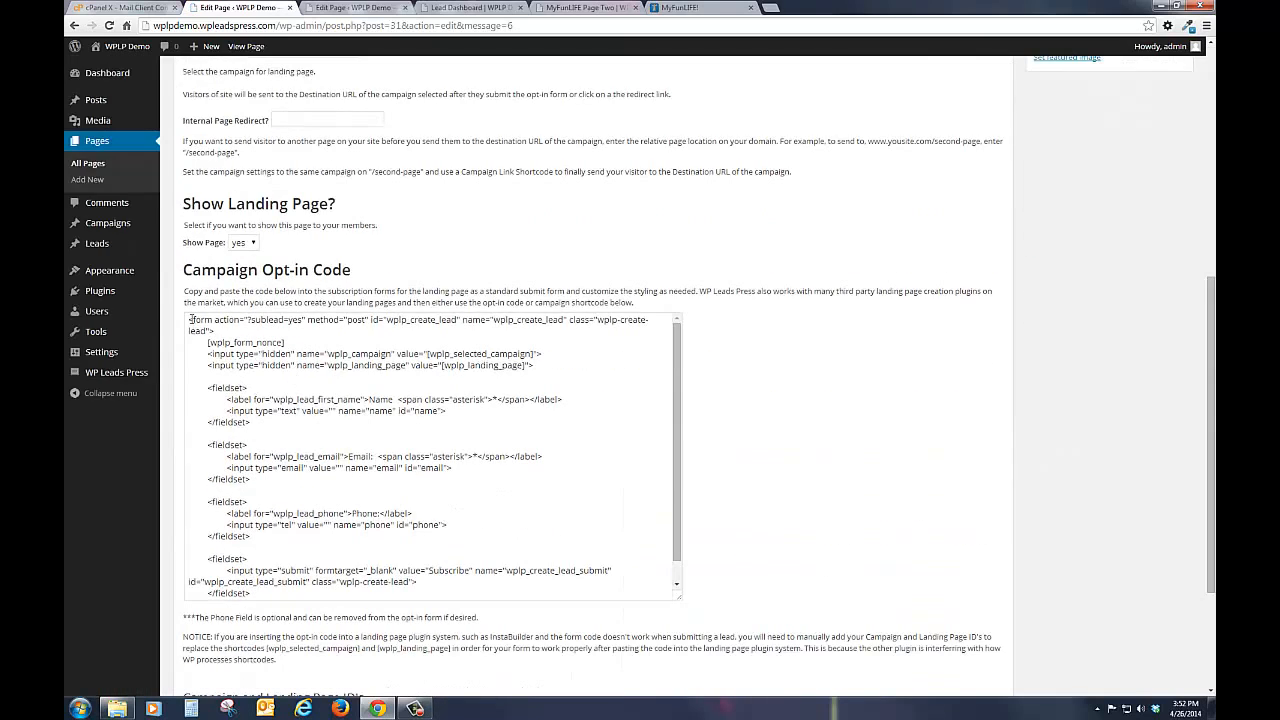
left_click_drag(190, 319, 342, 651)
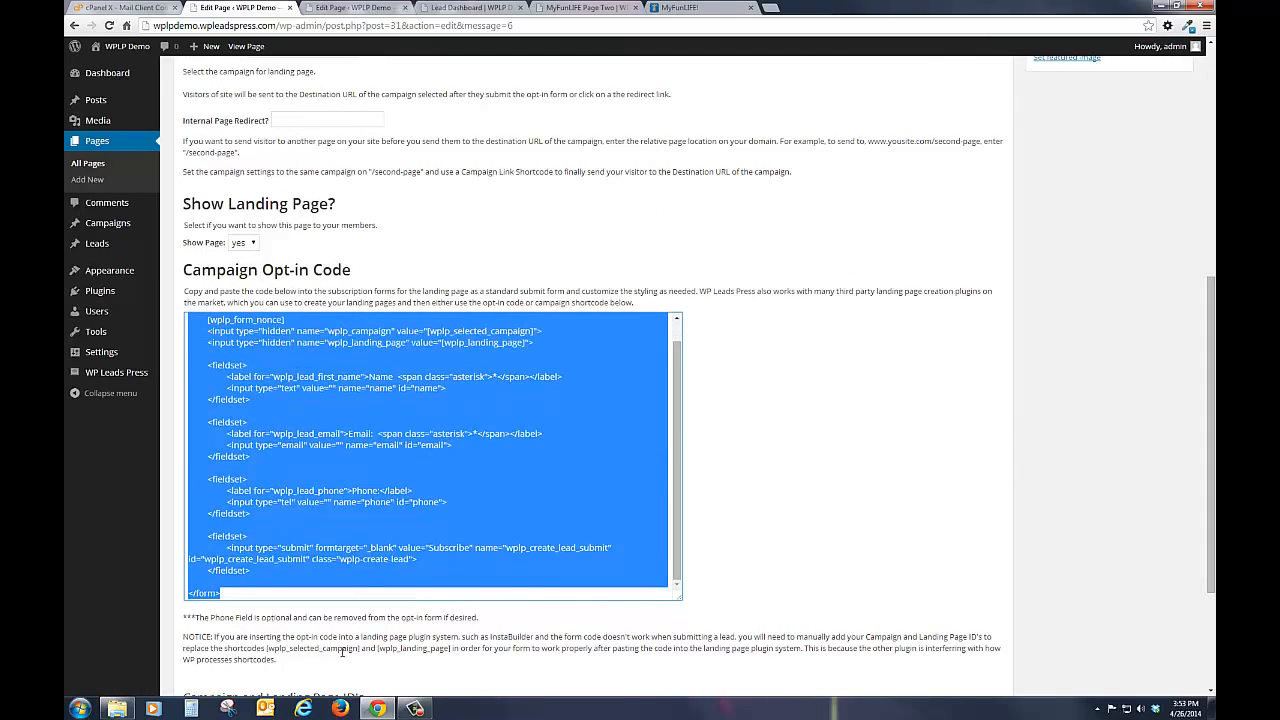
right_click(395, 441)
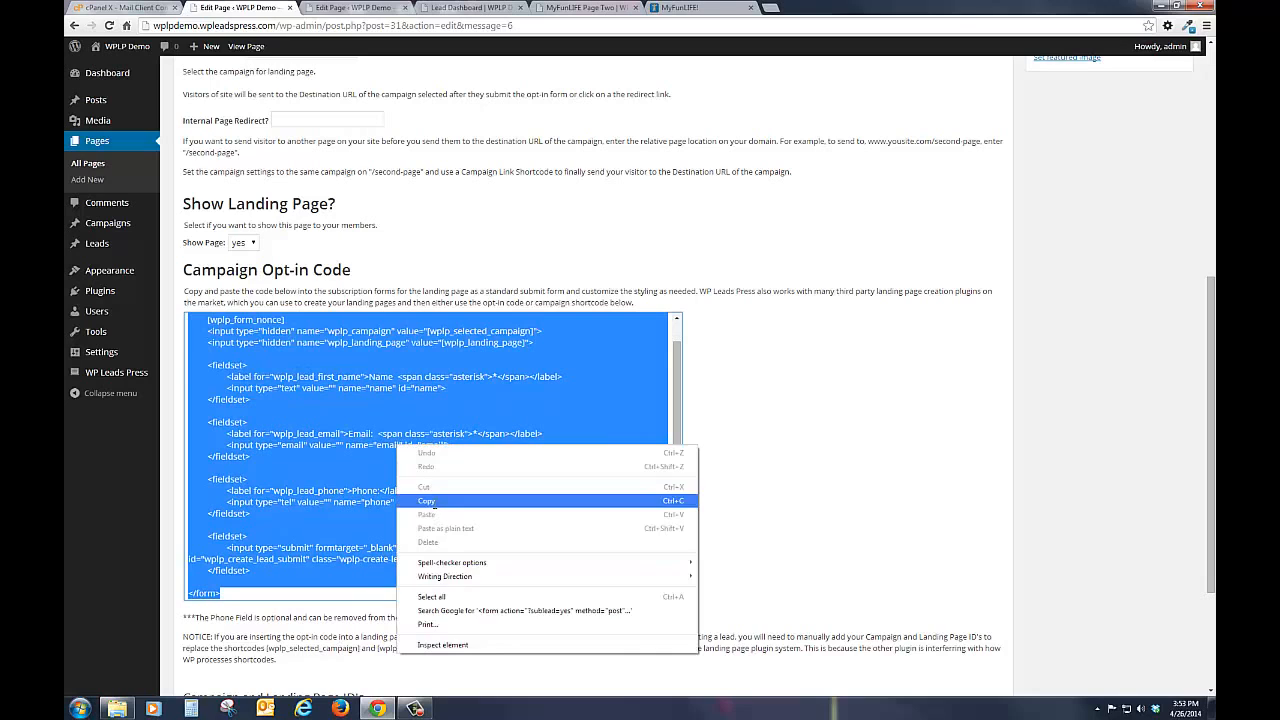
left_click(437, 509)
scroll(960, 475, "up", 8)
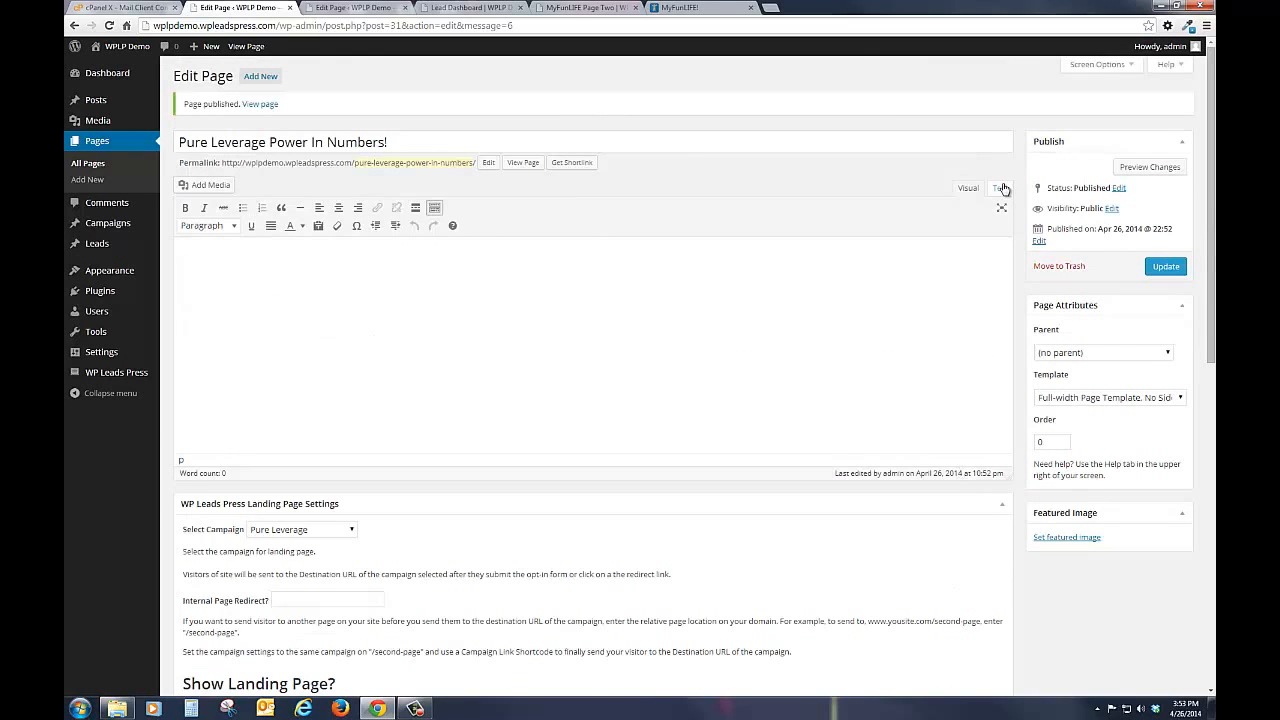
left_click(365, 267)
key("ctrl+v")
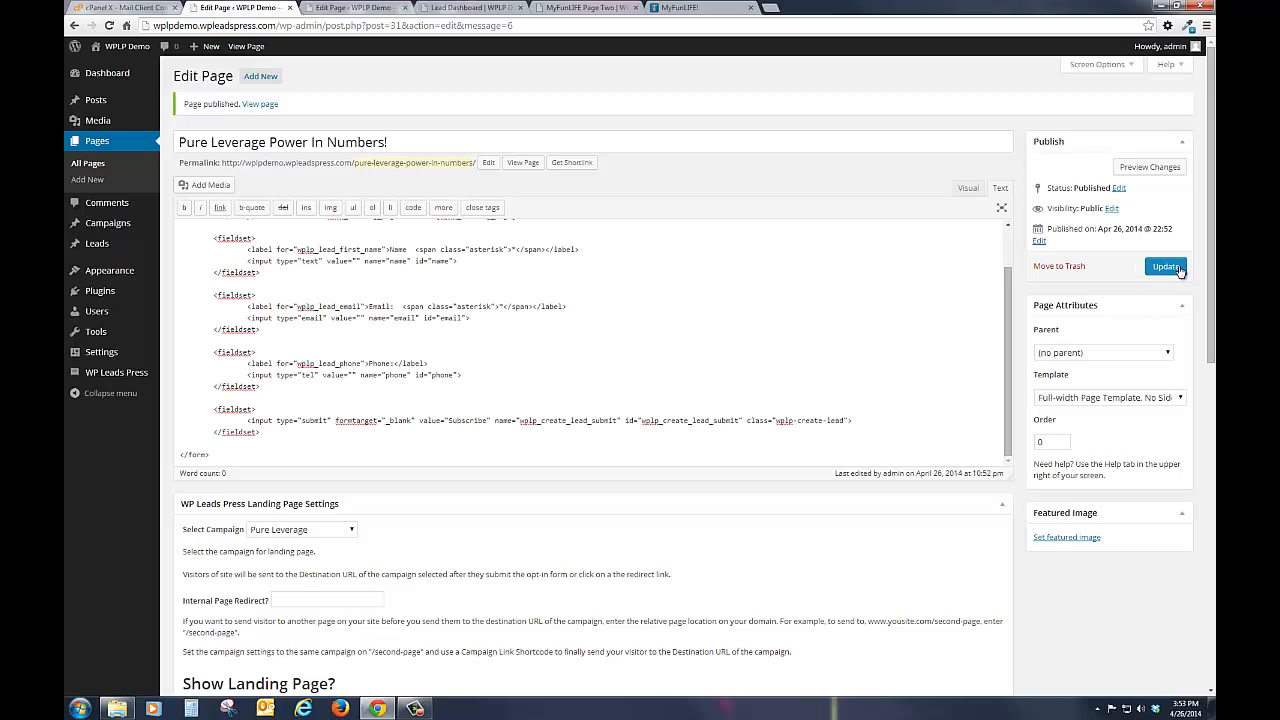
Step: Add the Heading 1 line "Join The Fastest Growing Team In Pure Leverage!" above the opt-in form and update the page
left_click(968, 188)
left_click(182, 241)
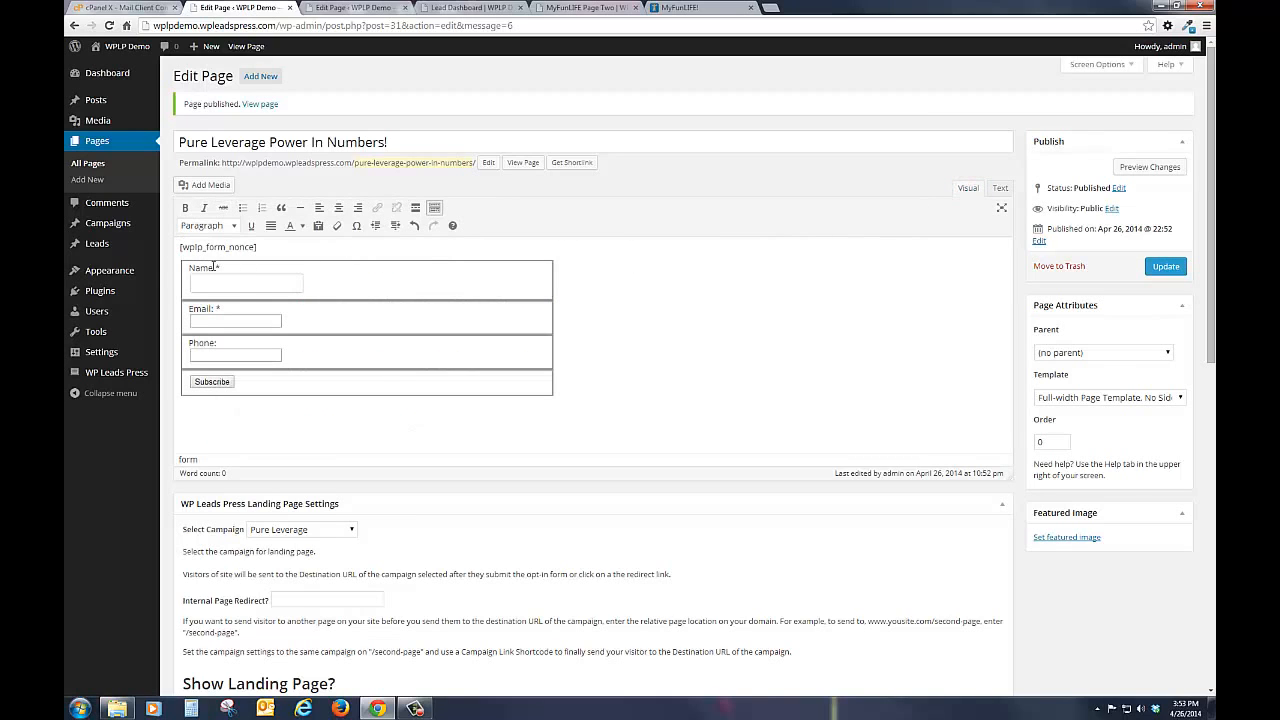
key("Return")
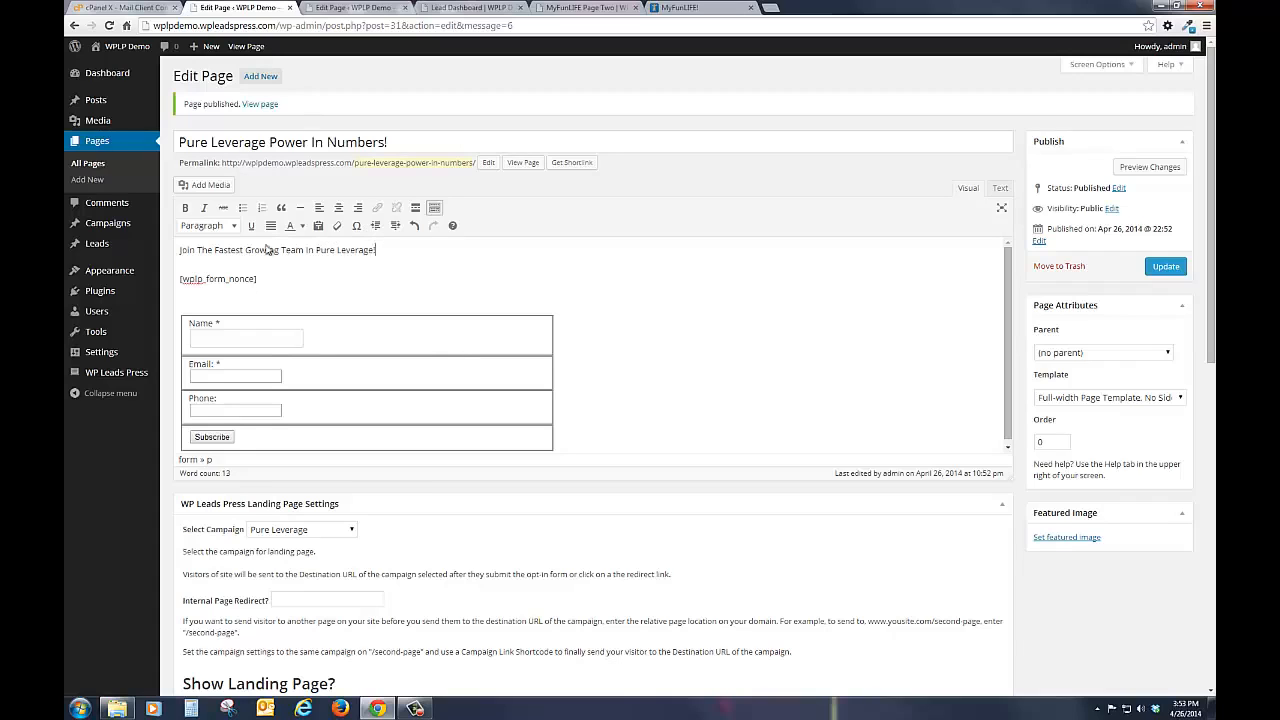
left_click(240, 227)
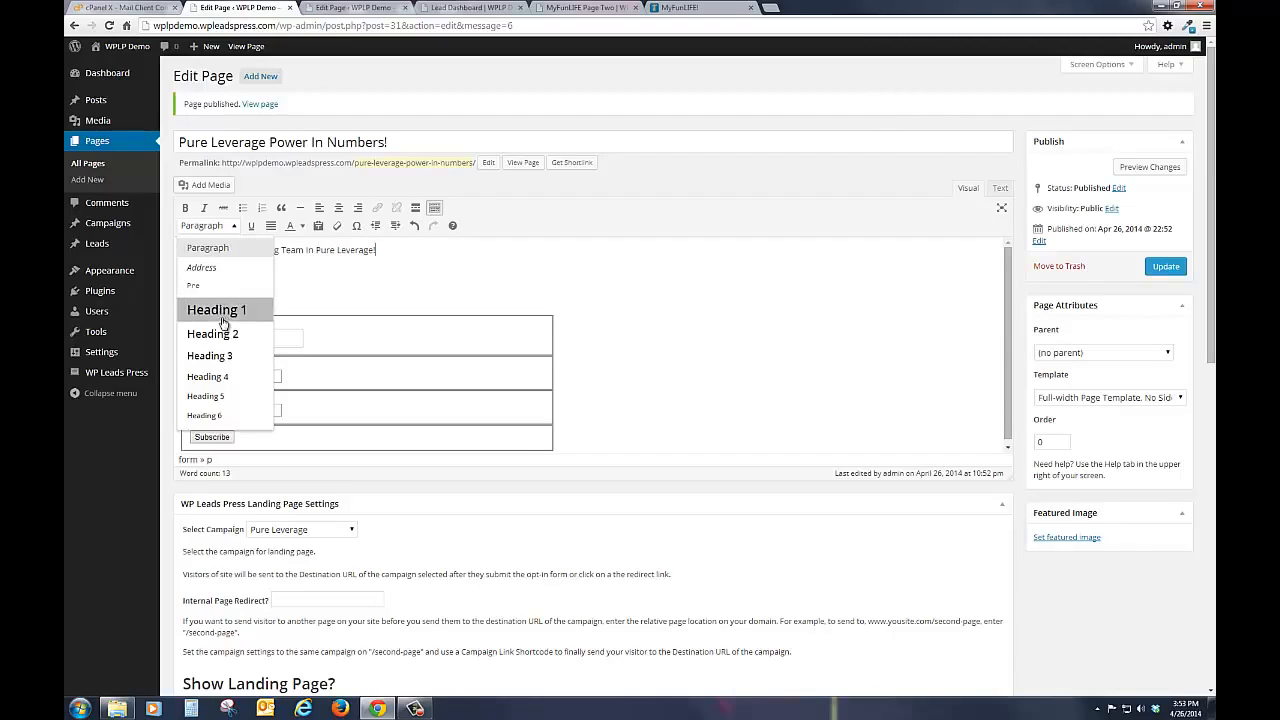
left_click(223, 322)
left_click(1165, 266)
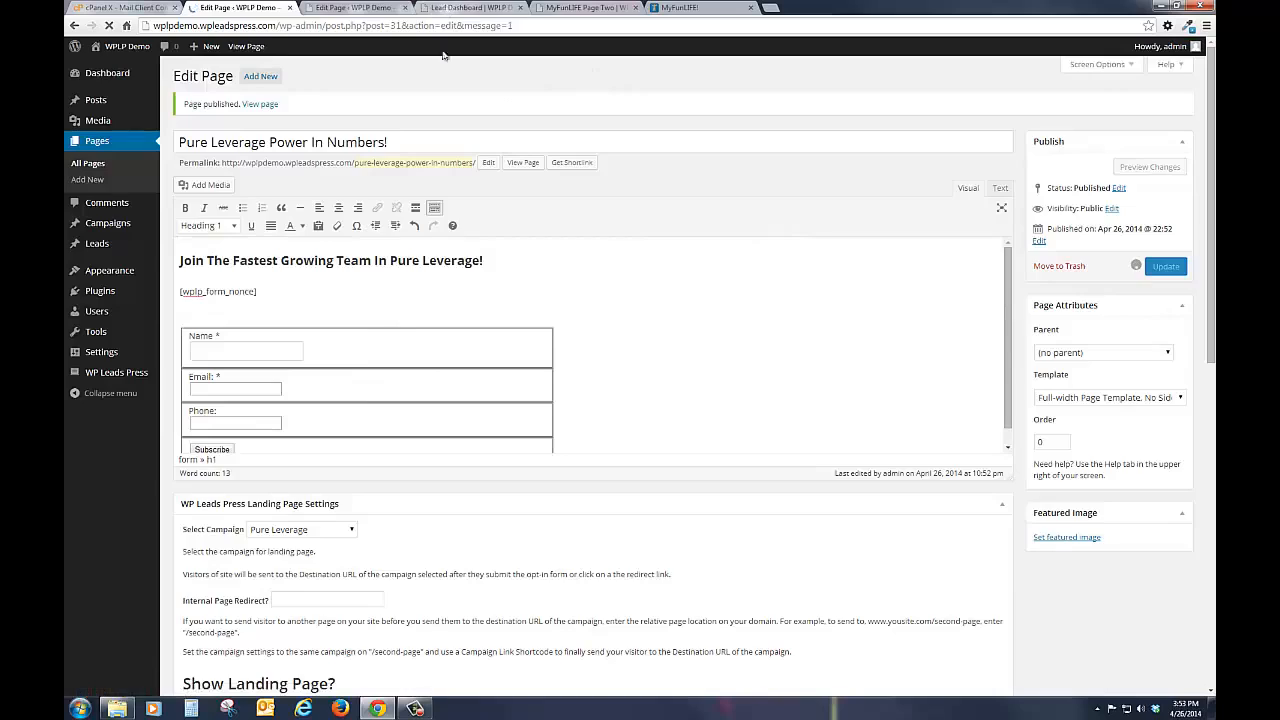
Step: Reload the site's Lead Dashboard and show its landing page referral links
left_click(447, 8)
left_click(415, 170)
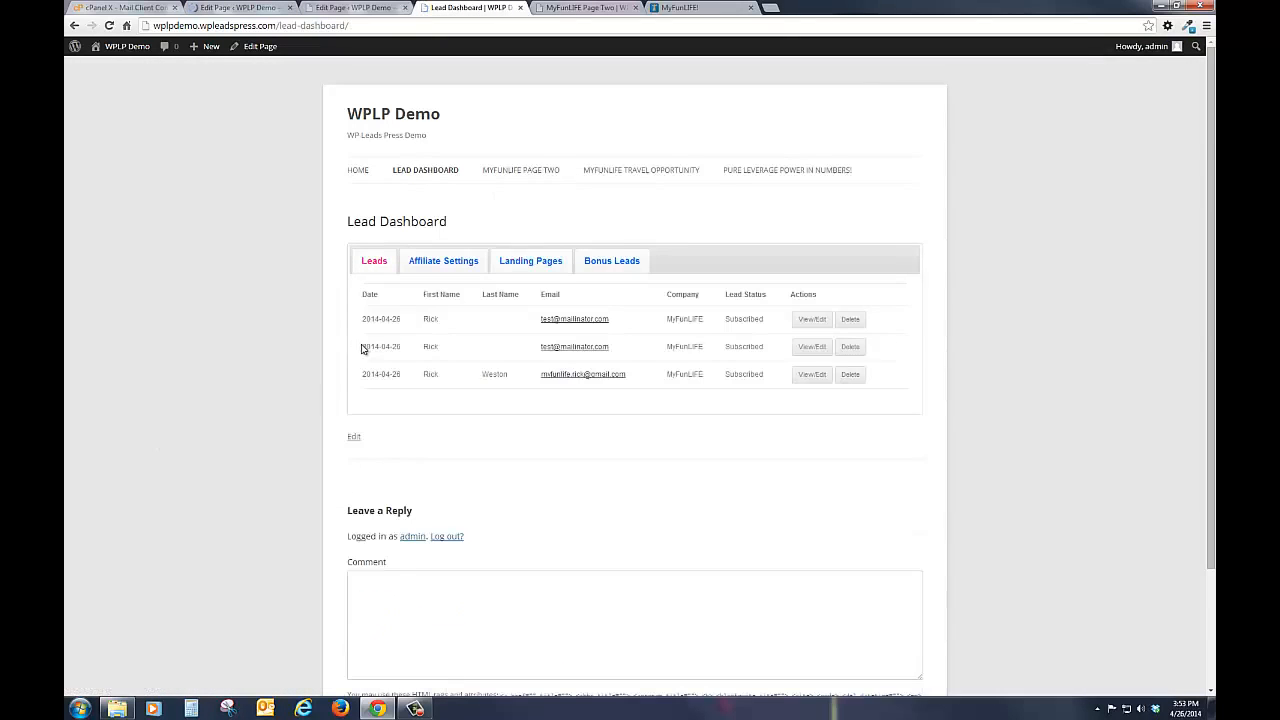
left_click(543, 265)
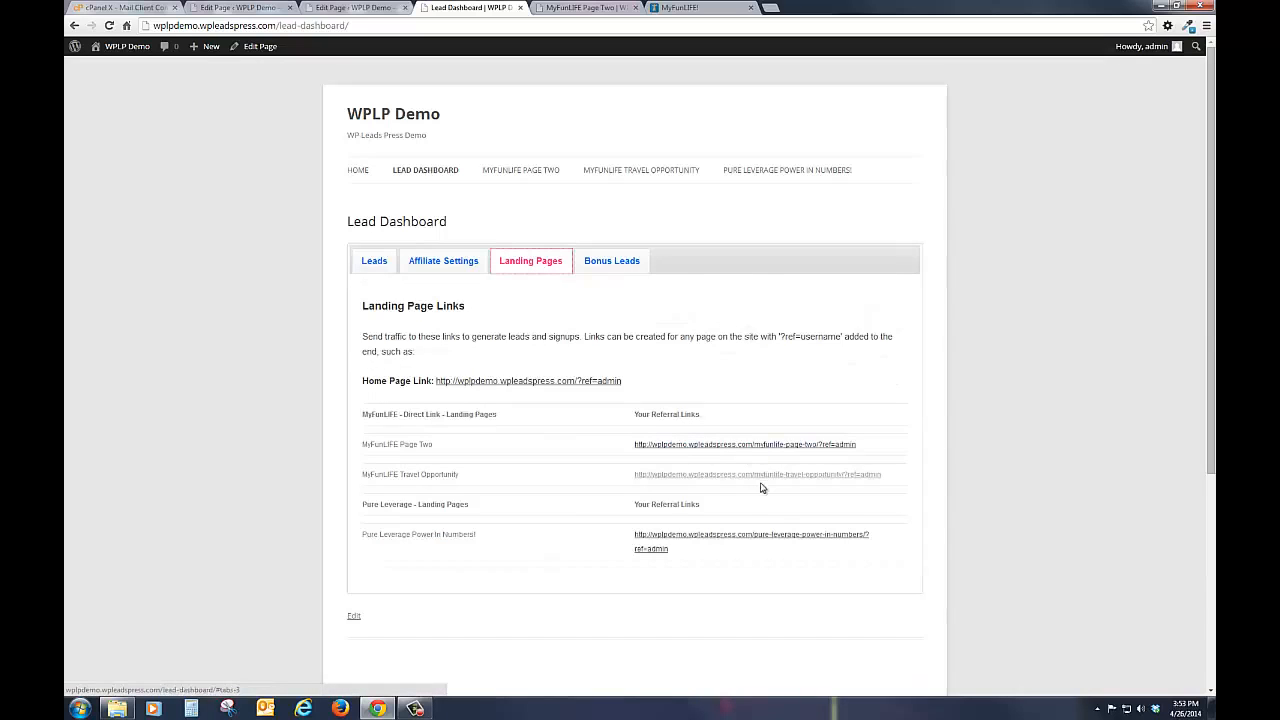
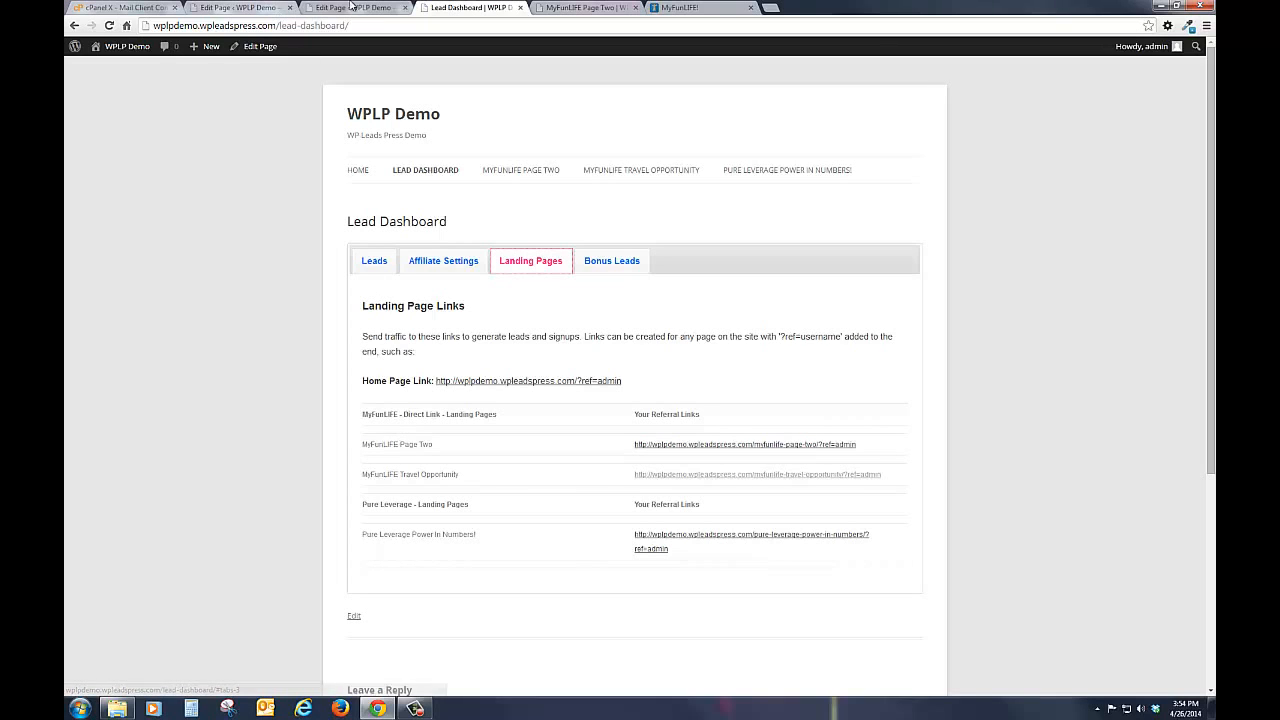
Step: Turn off the Show Page setting for MyFunLIFE Page Two so members do not see it, and update the page
left_click(348, 8)
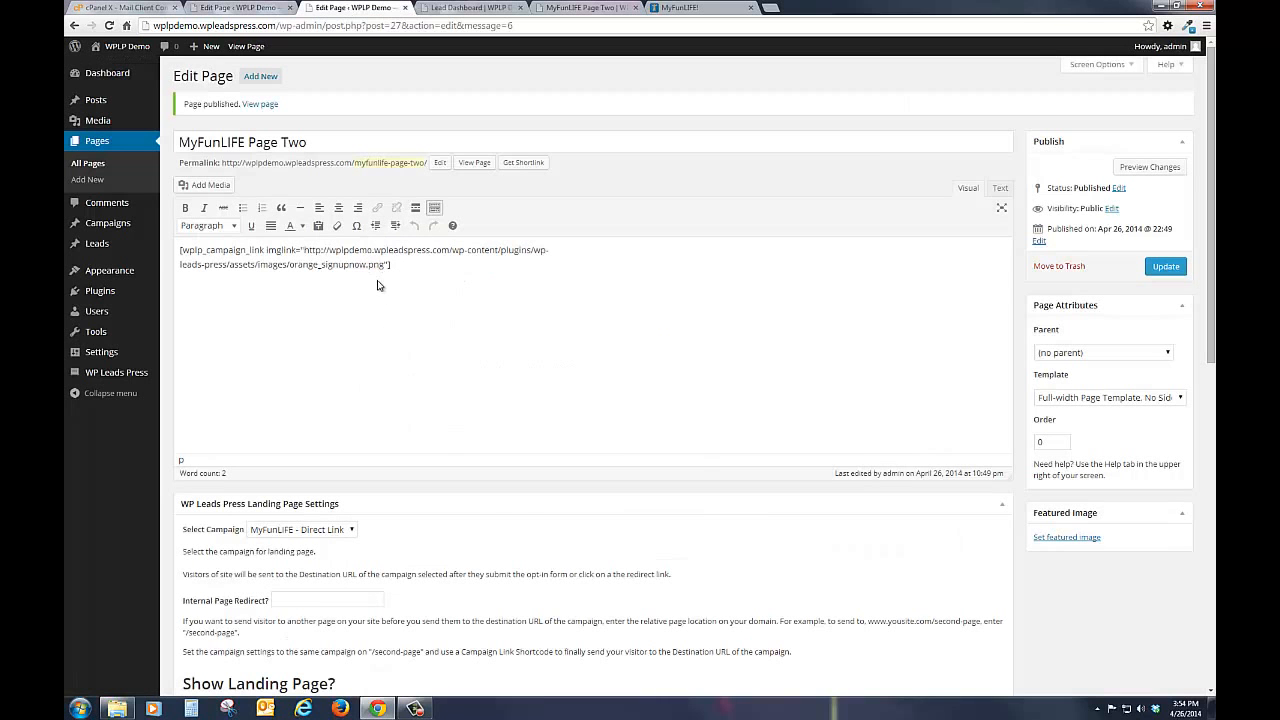
scroll(711, 523, "down", 2)
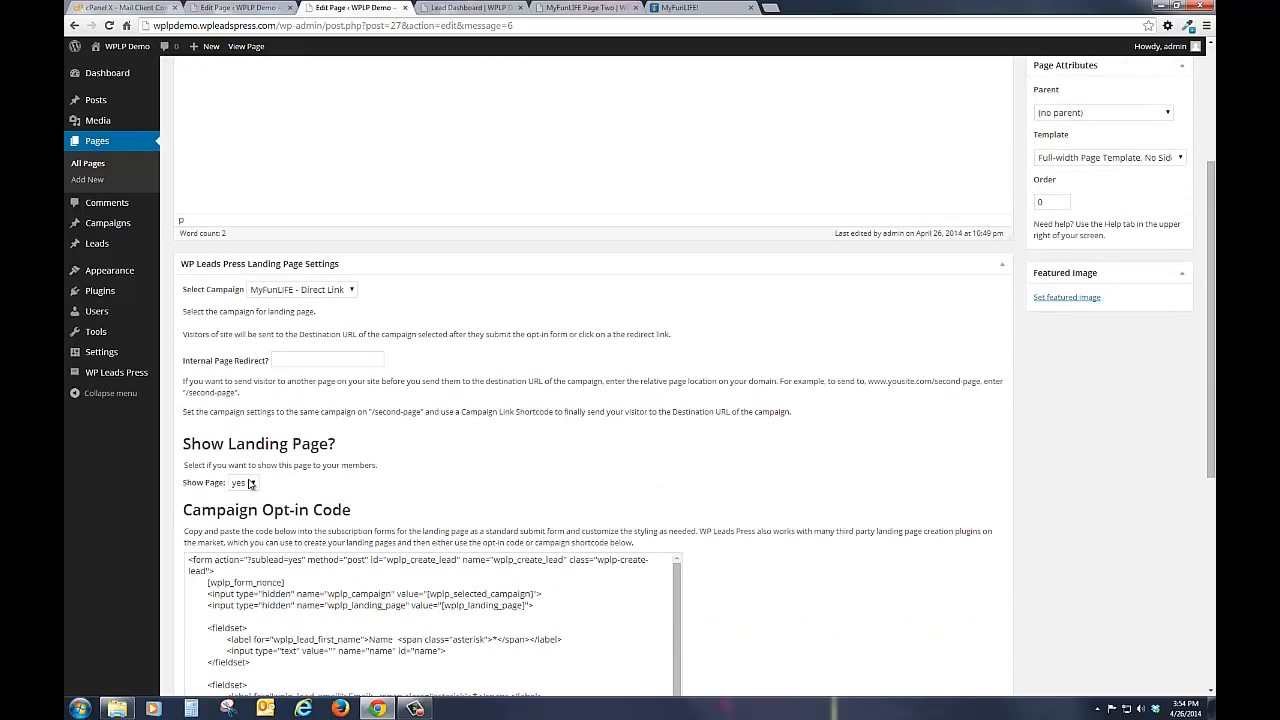
left_click(251, 483)
left_click(249, 504)
scroll(735, 513, "up", 2)
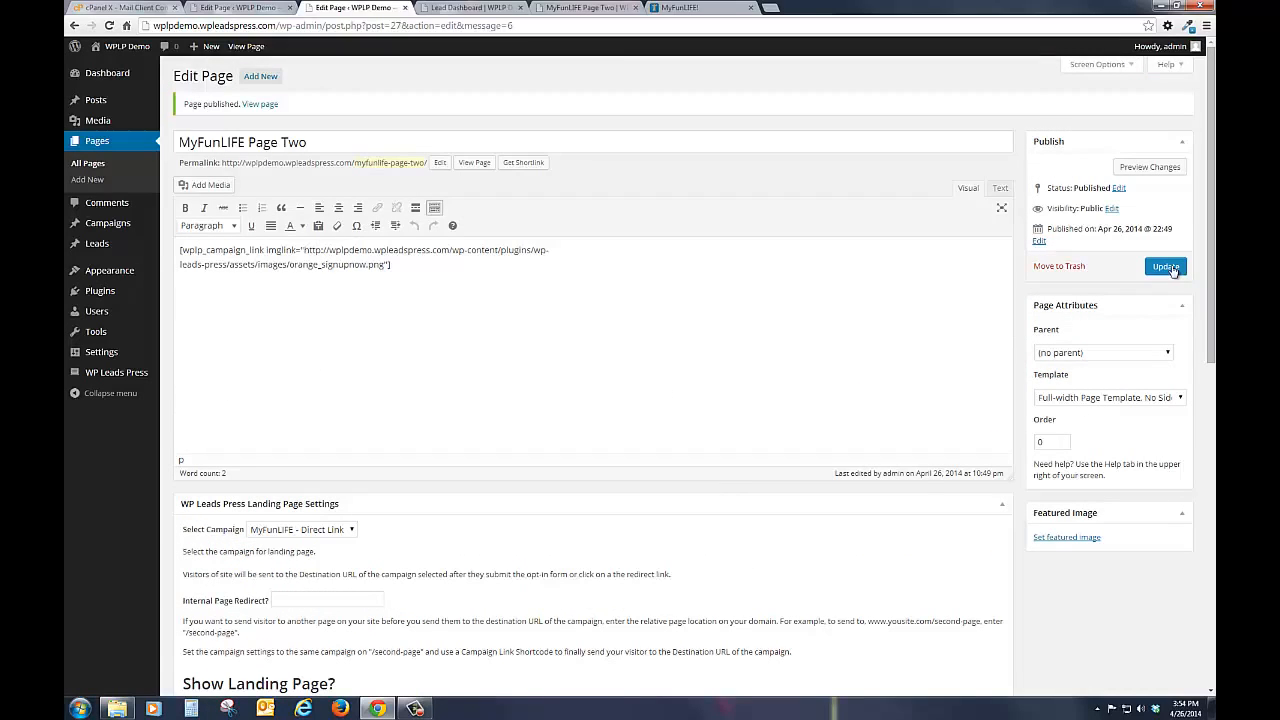
left_click(1168, 268)
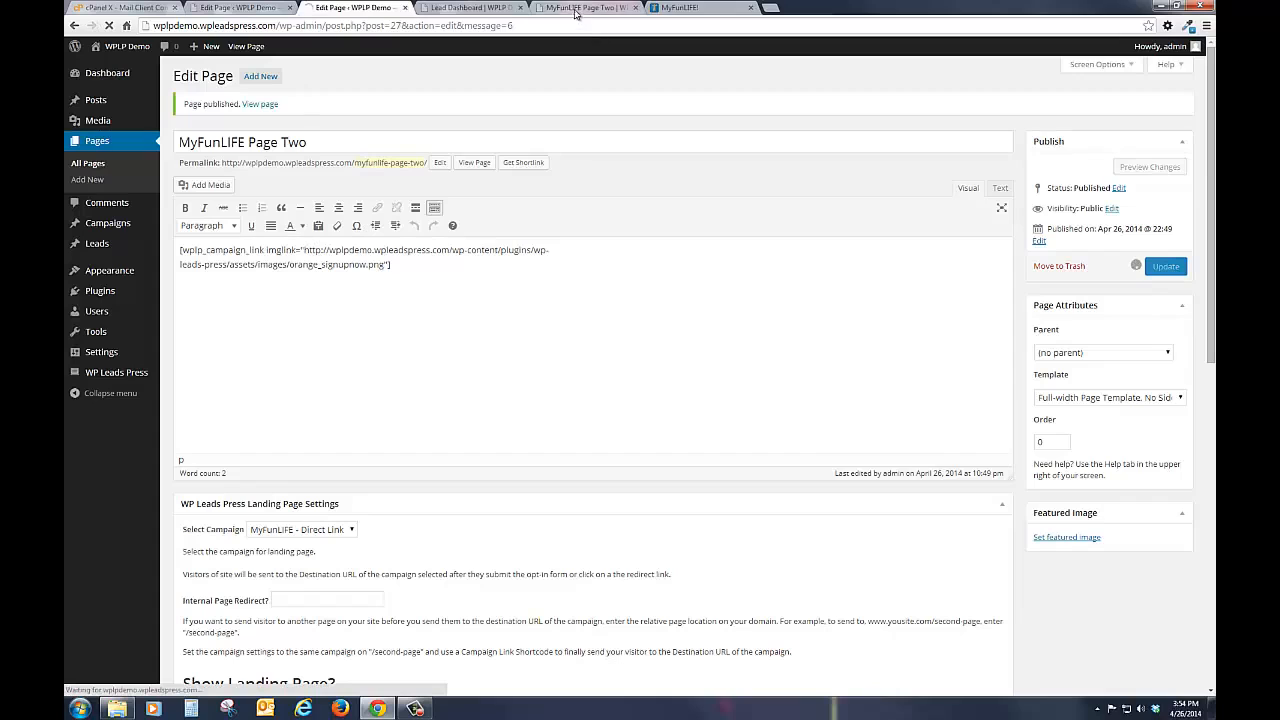
Step: Refresh the Lead Dashboard and check its list of landing page referral links
left_click(472, 10)
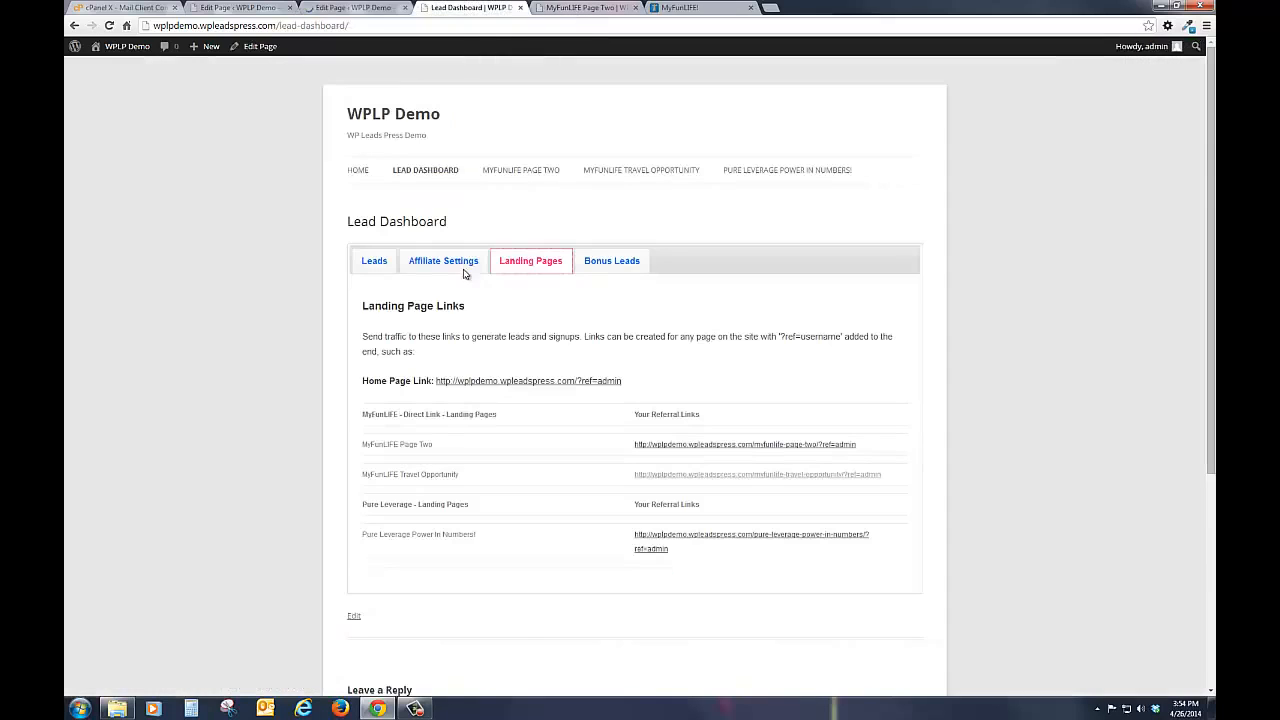
left_click(109, 25)
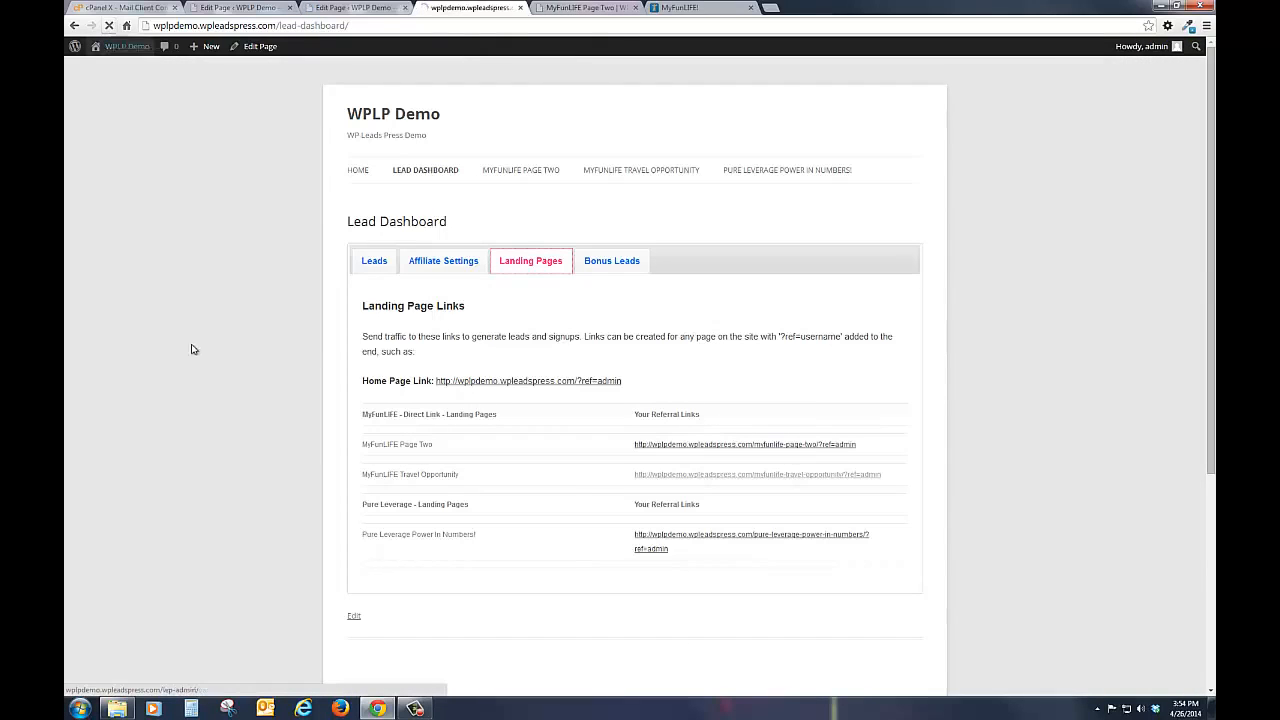
left_click(527, 264)
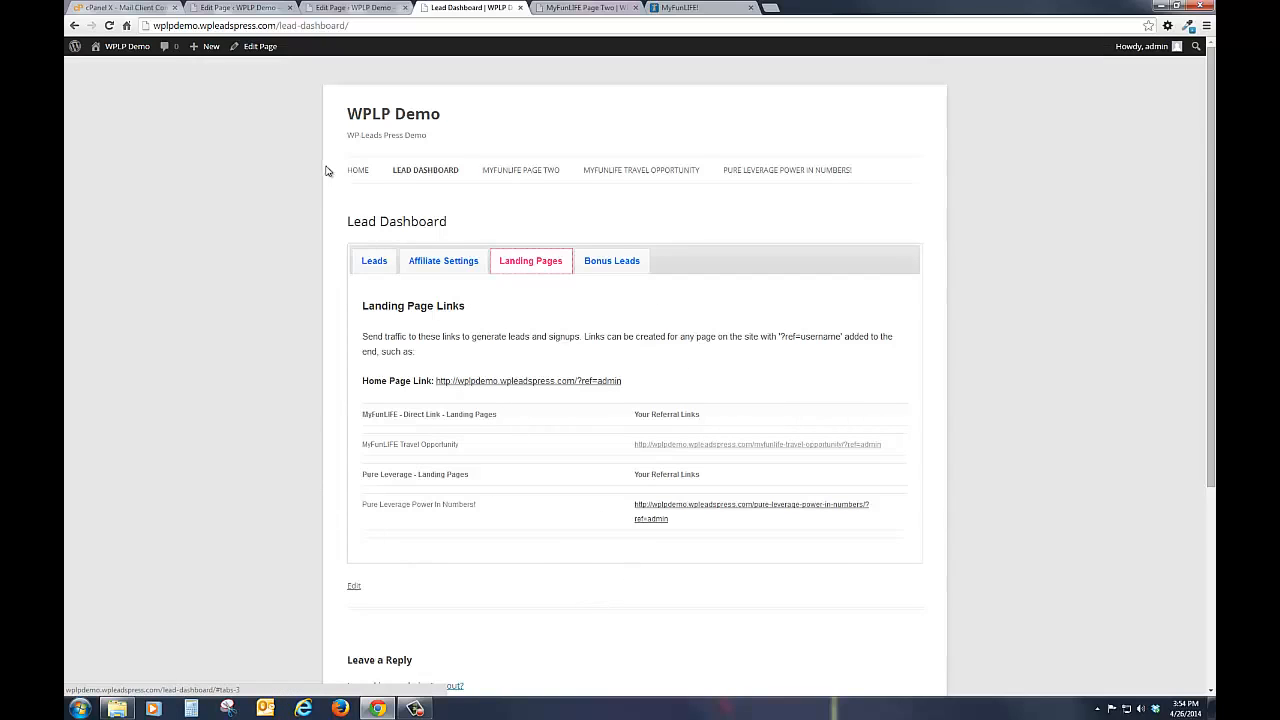
Step: Open the lead statuses in the site admin and add a new status named "1st Contact"
left_click(240, 9)
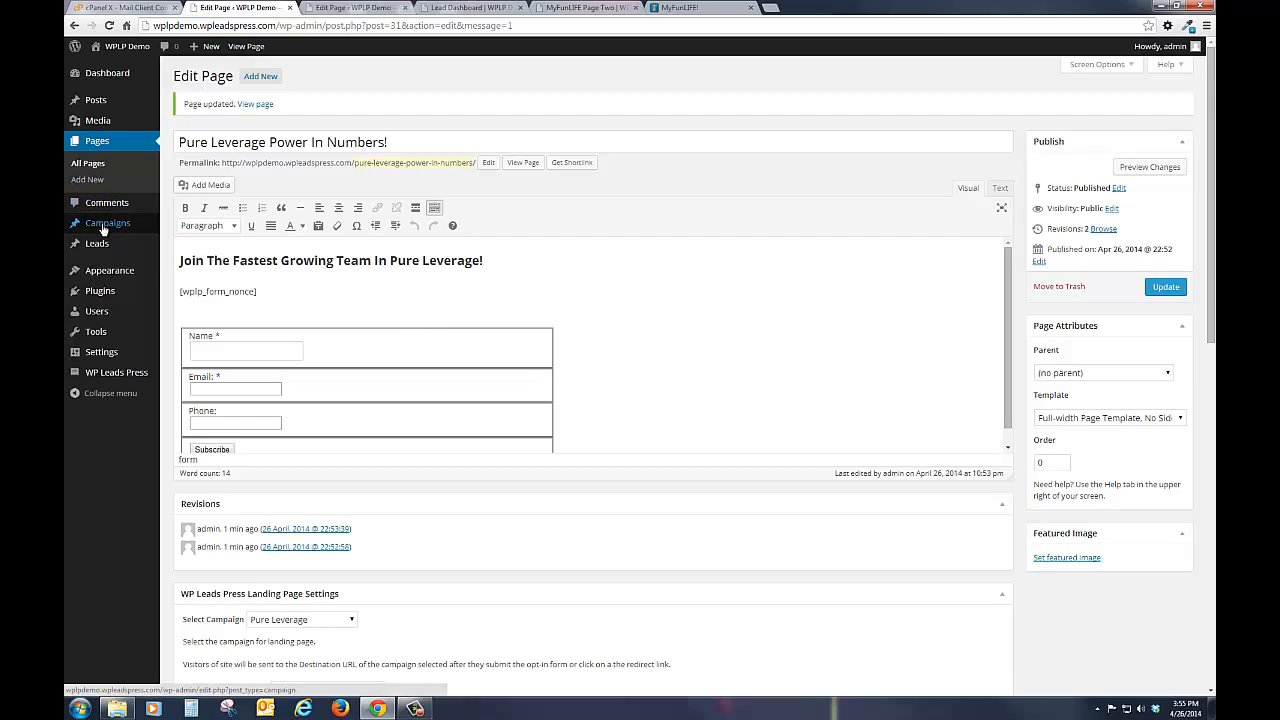
mouse_move(105, 229)
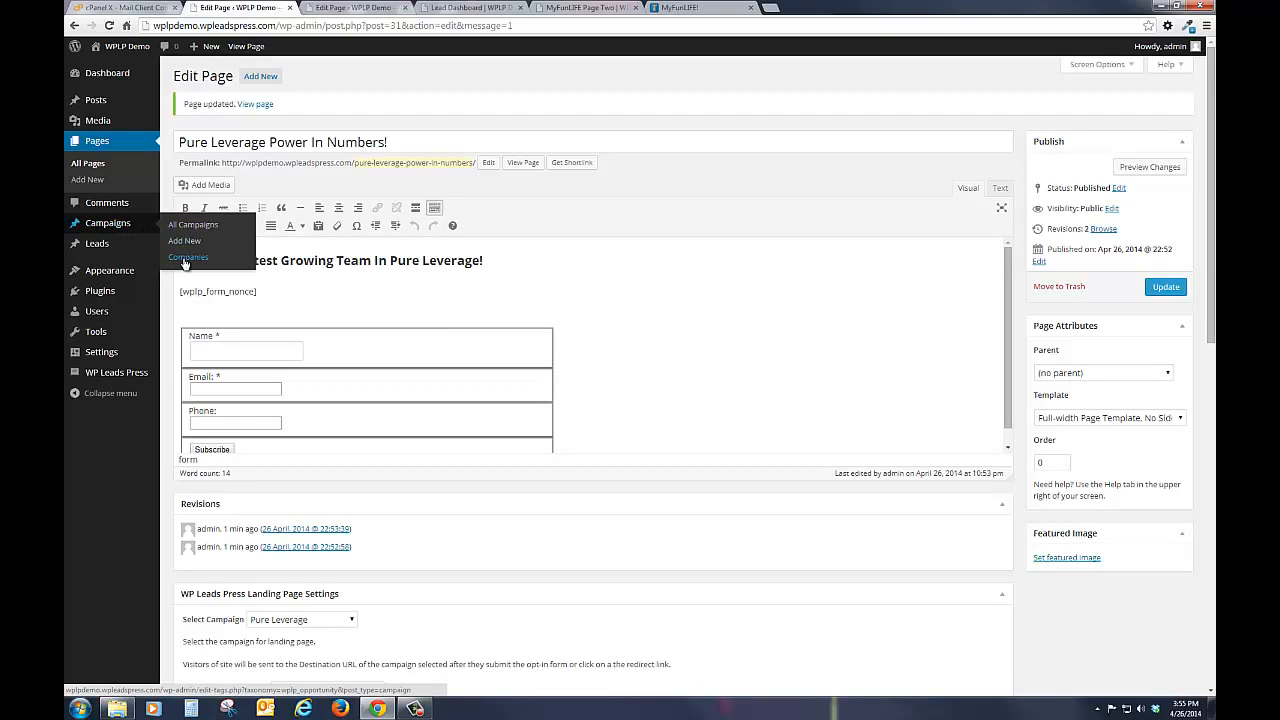
left_click(90, 246)
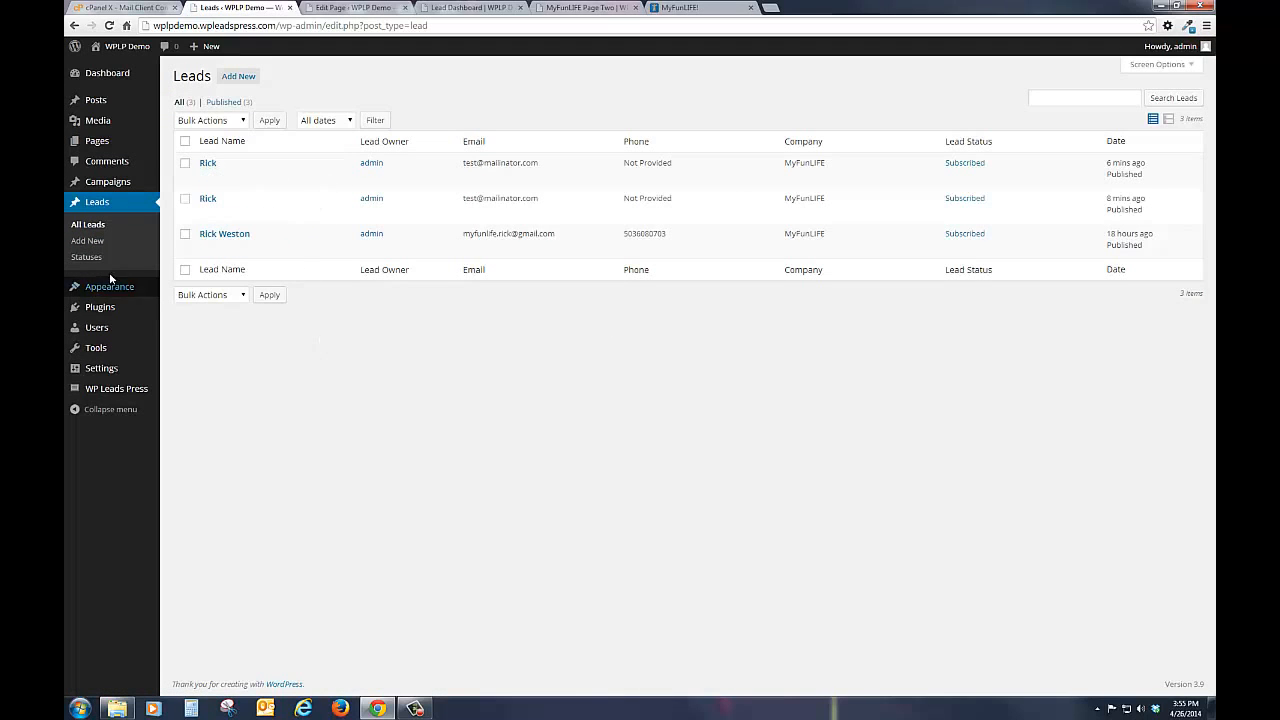
left_click(78, 257)
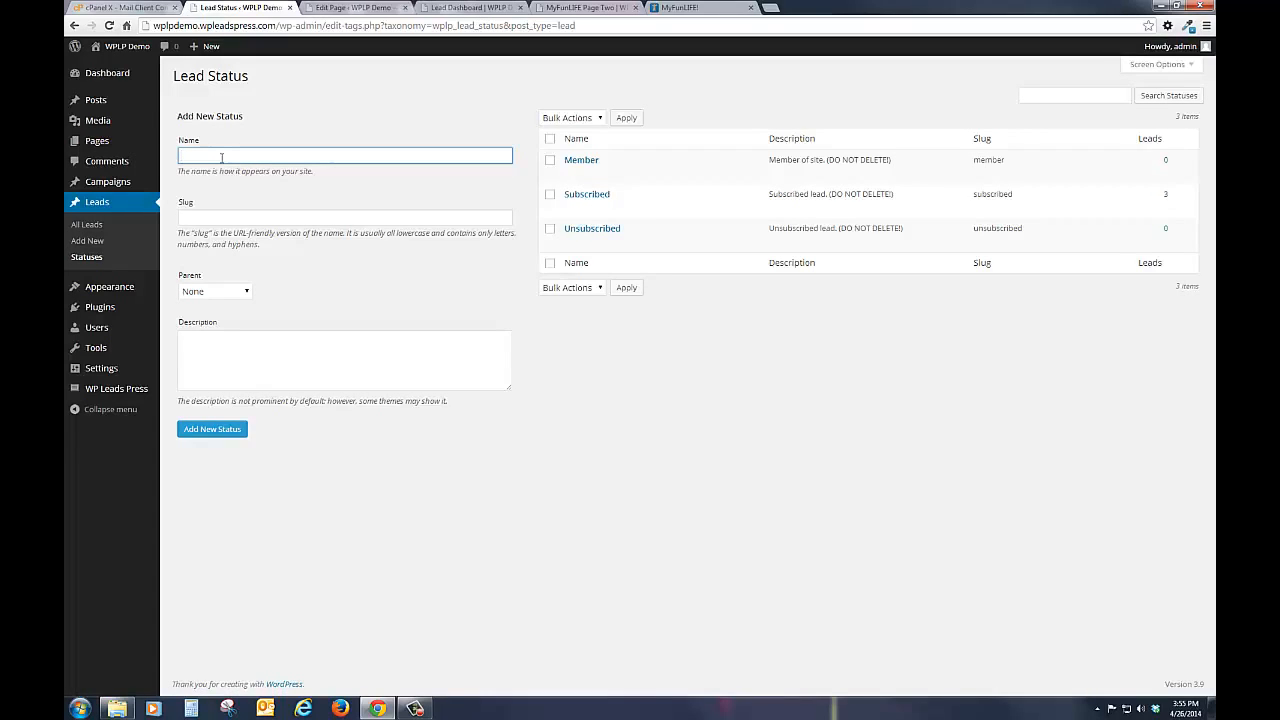
type("Contact")
left_click(214, 430)
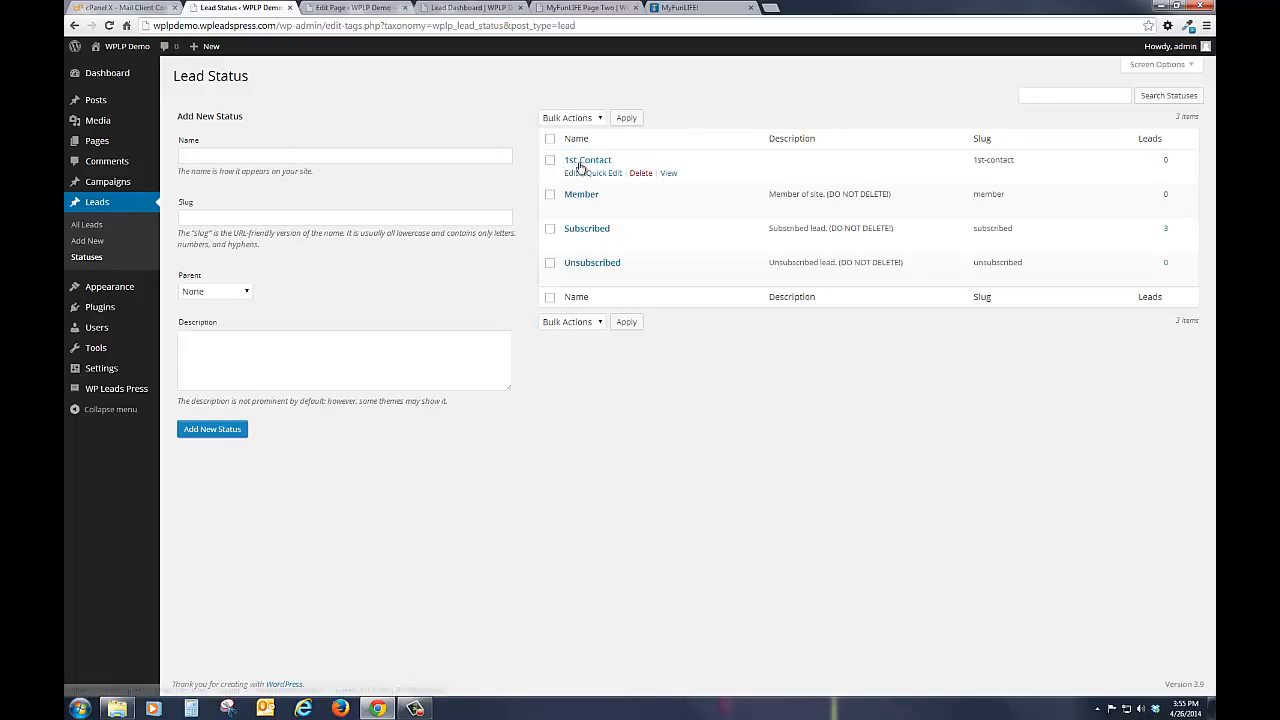
Step: Add another lead status named "2nd Contact"
left_click(265, 155)
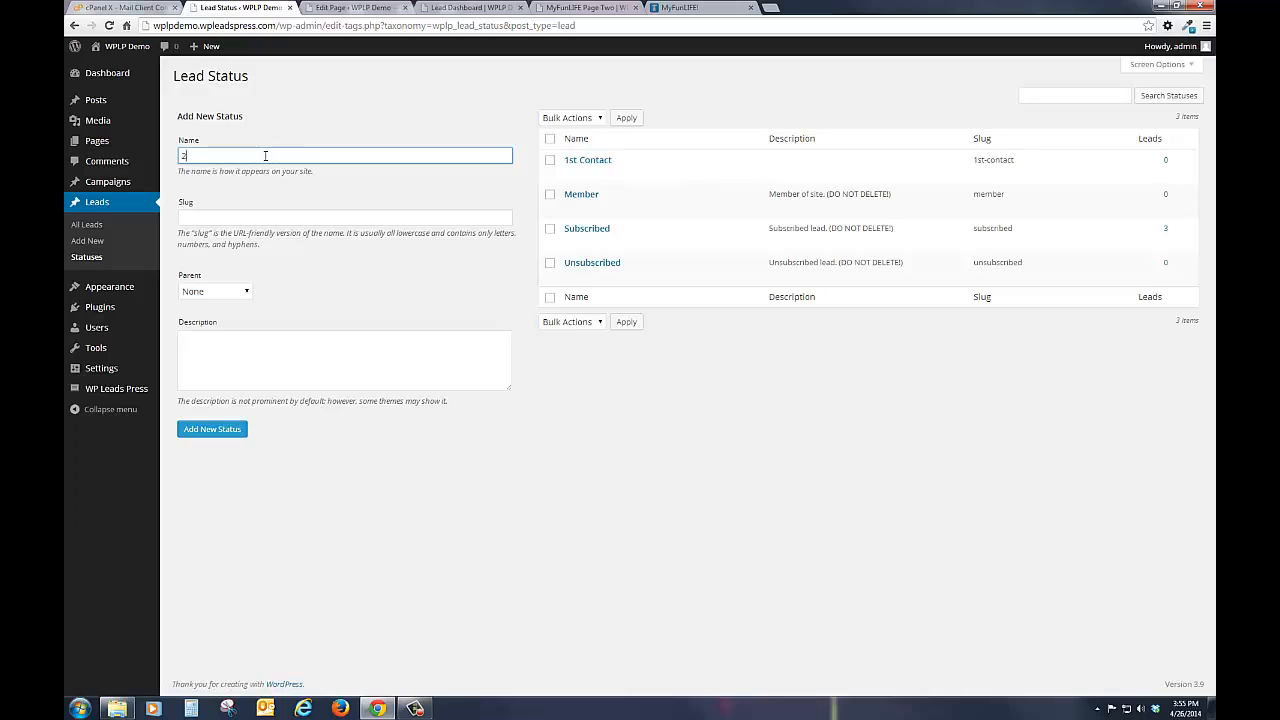
type("2nd Contact")
left_click(212, 431)
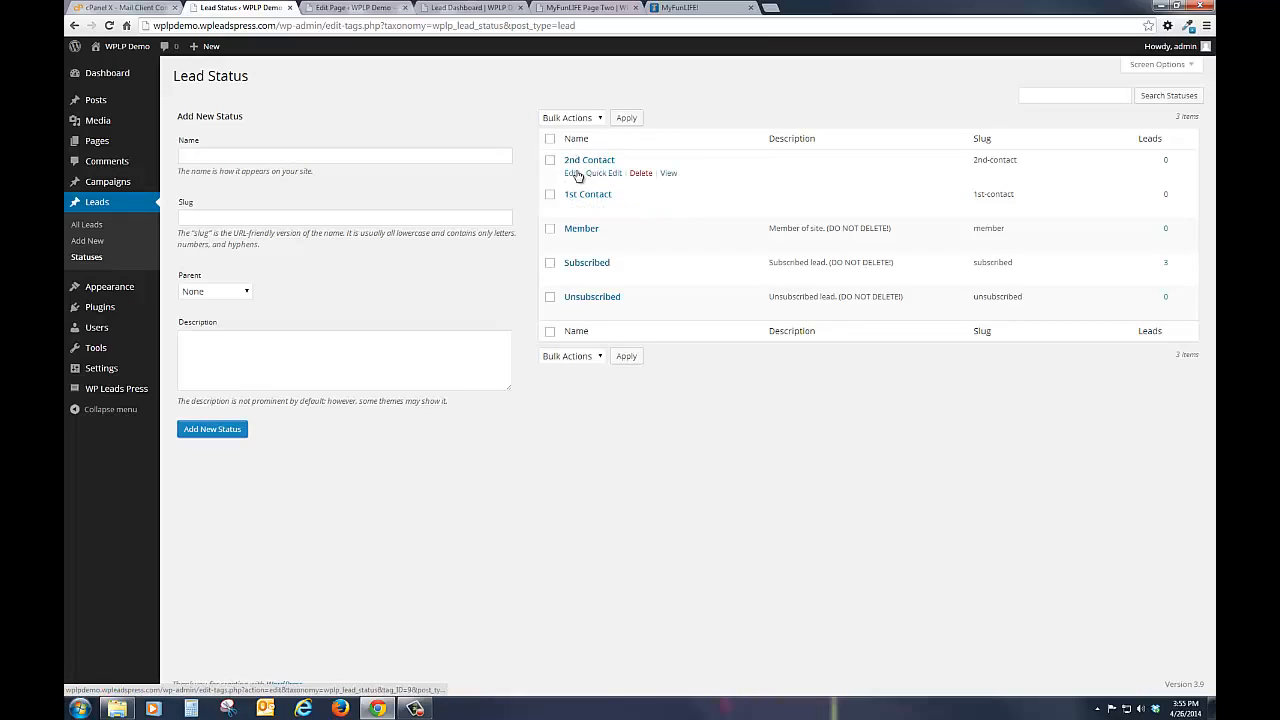
left_click(207, 151)
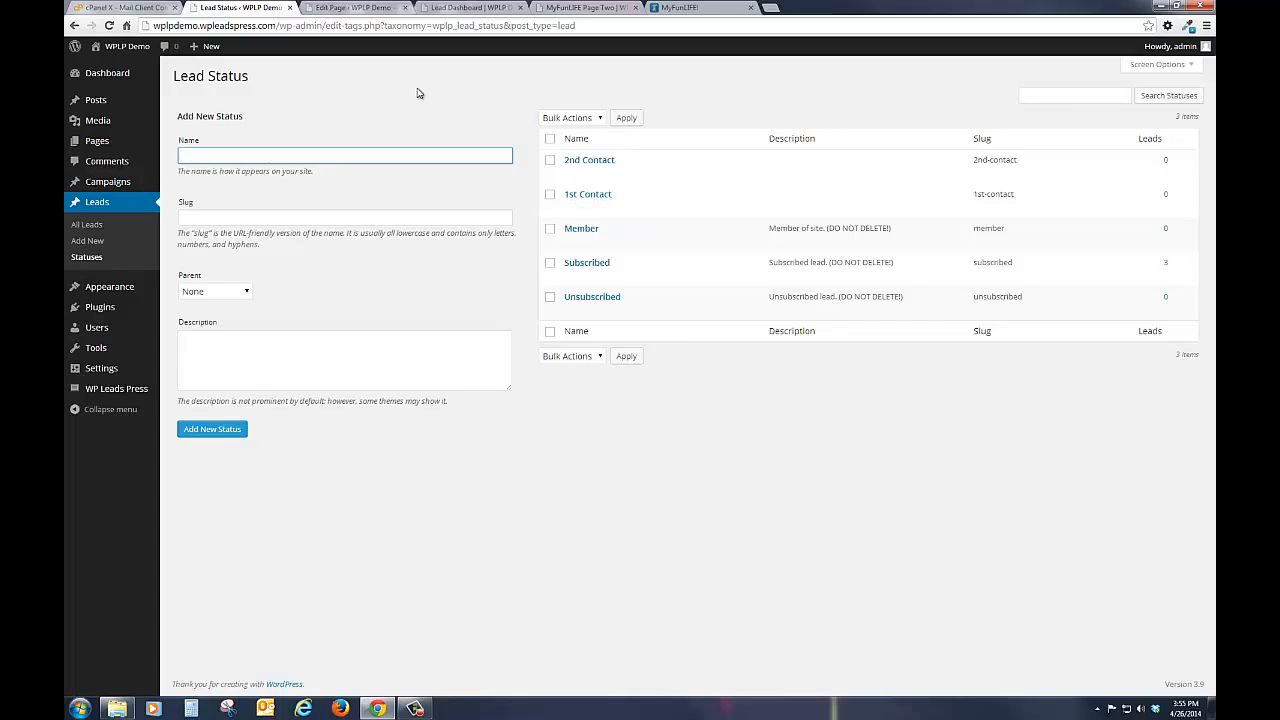